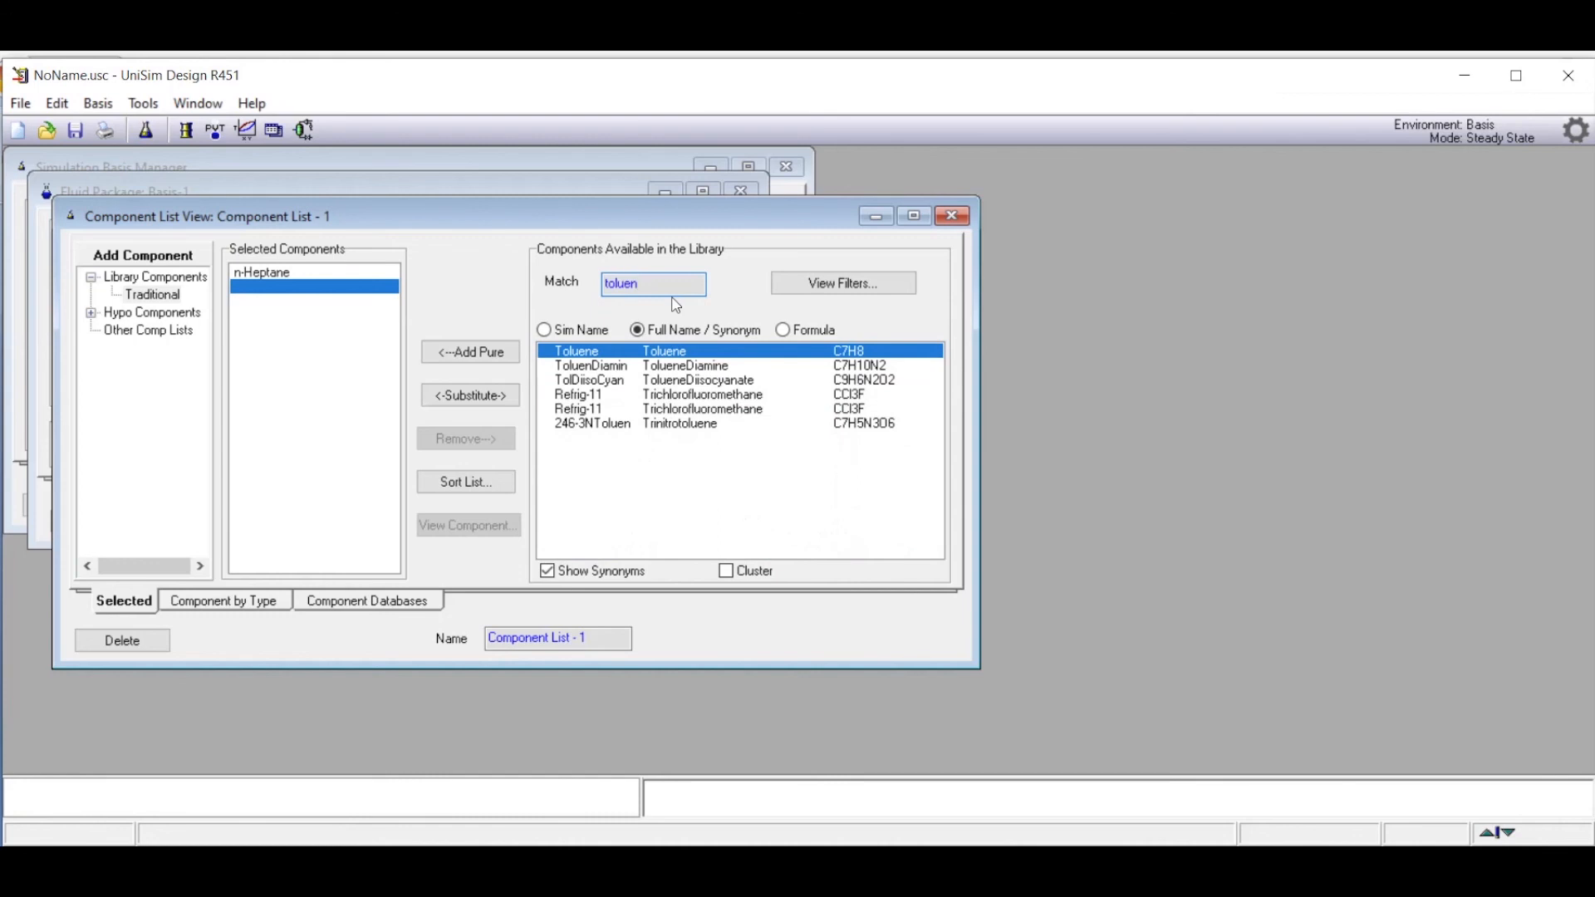
Step: Add Toluene and Hydrogen to the component list, then close the component list and fluid package windows
{"action": "key", "text": "Return"}
{"action": "type", "text": "h2"}
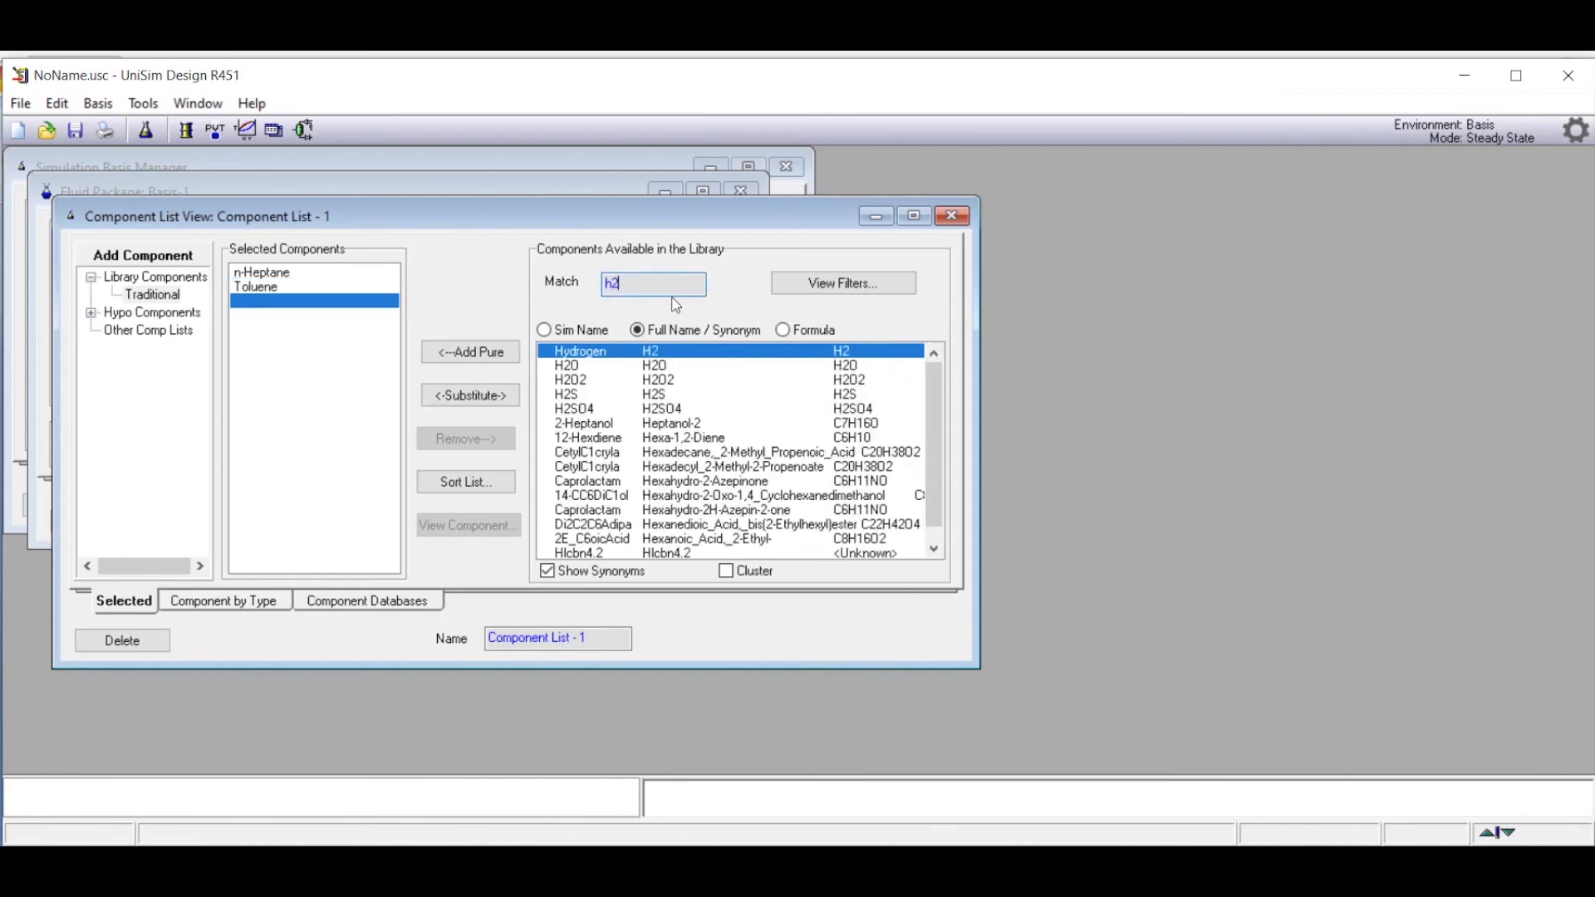
{"action": "key", "text": "Return"}
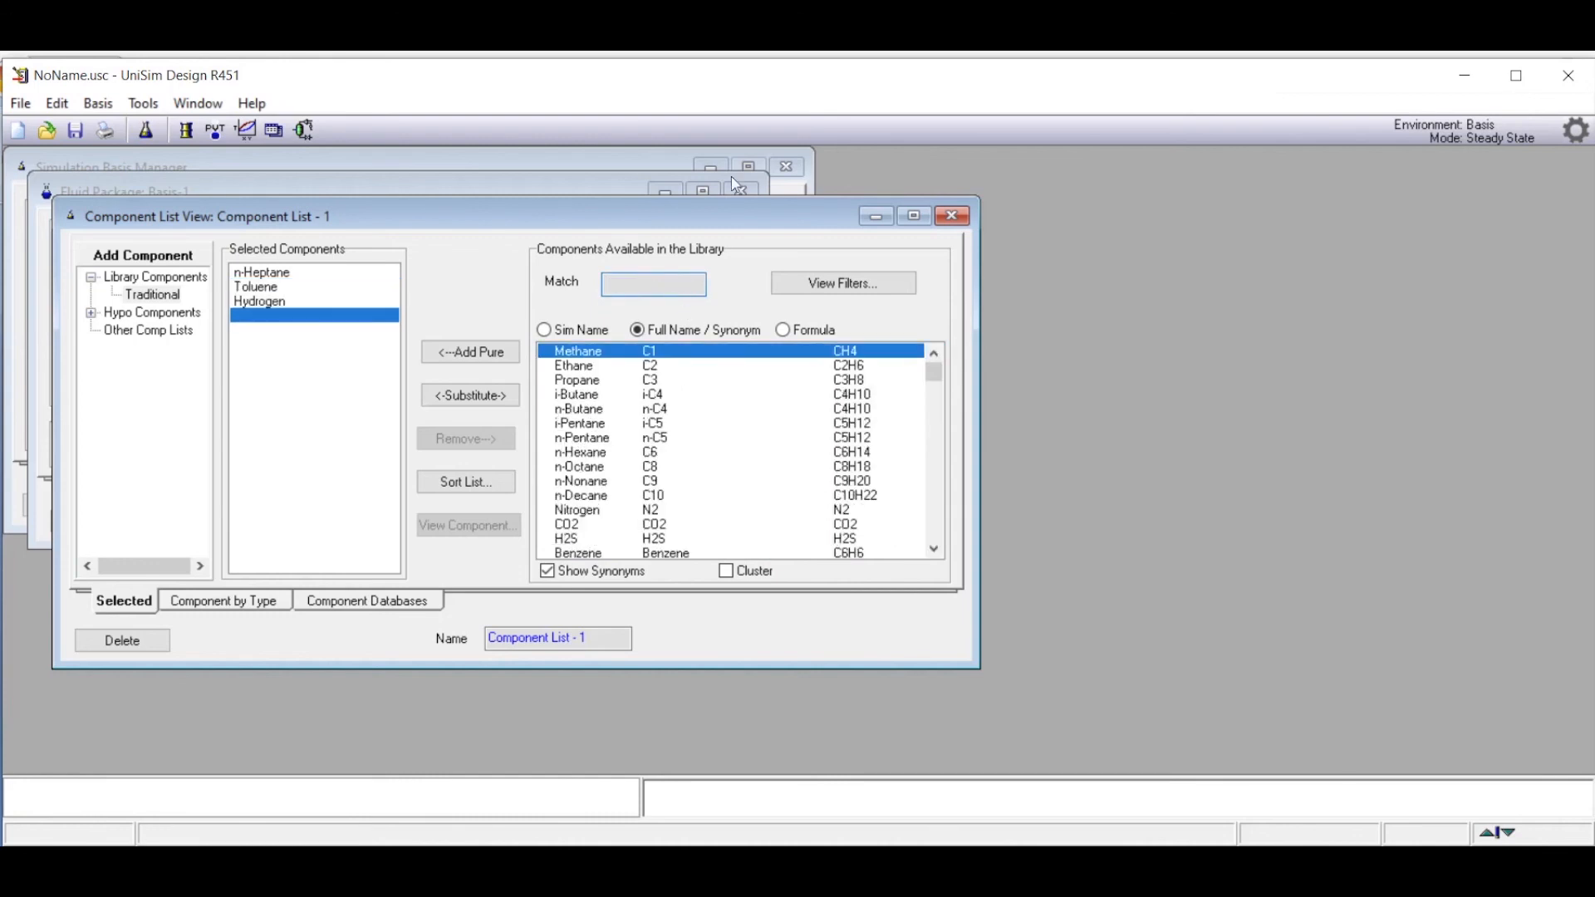
{"action": "left_click", "coordinate": [952, 217]}
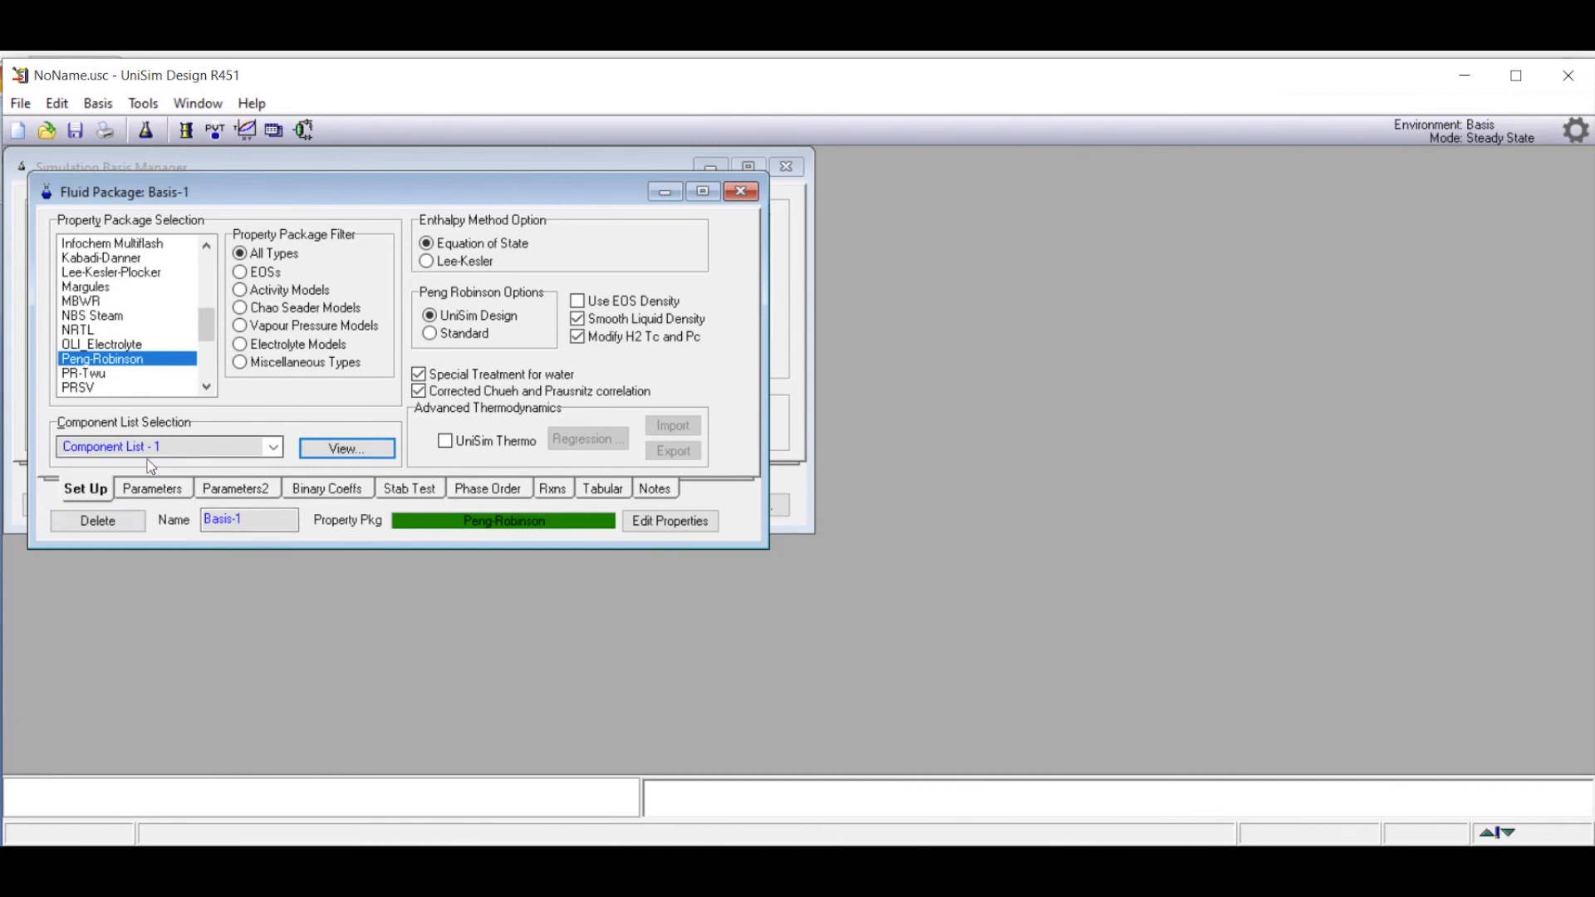
{"action": "left_click", "coordinate": [742, 194]}
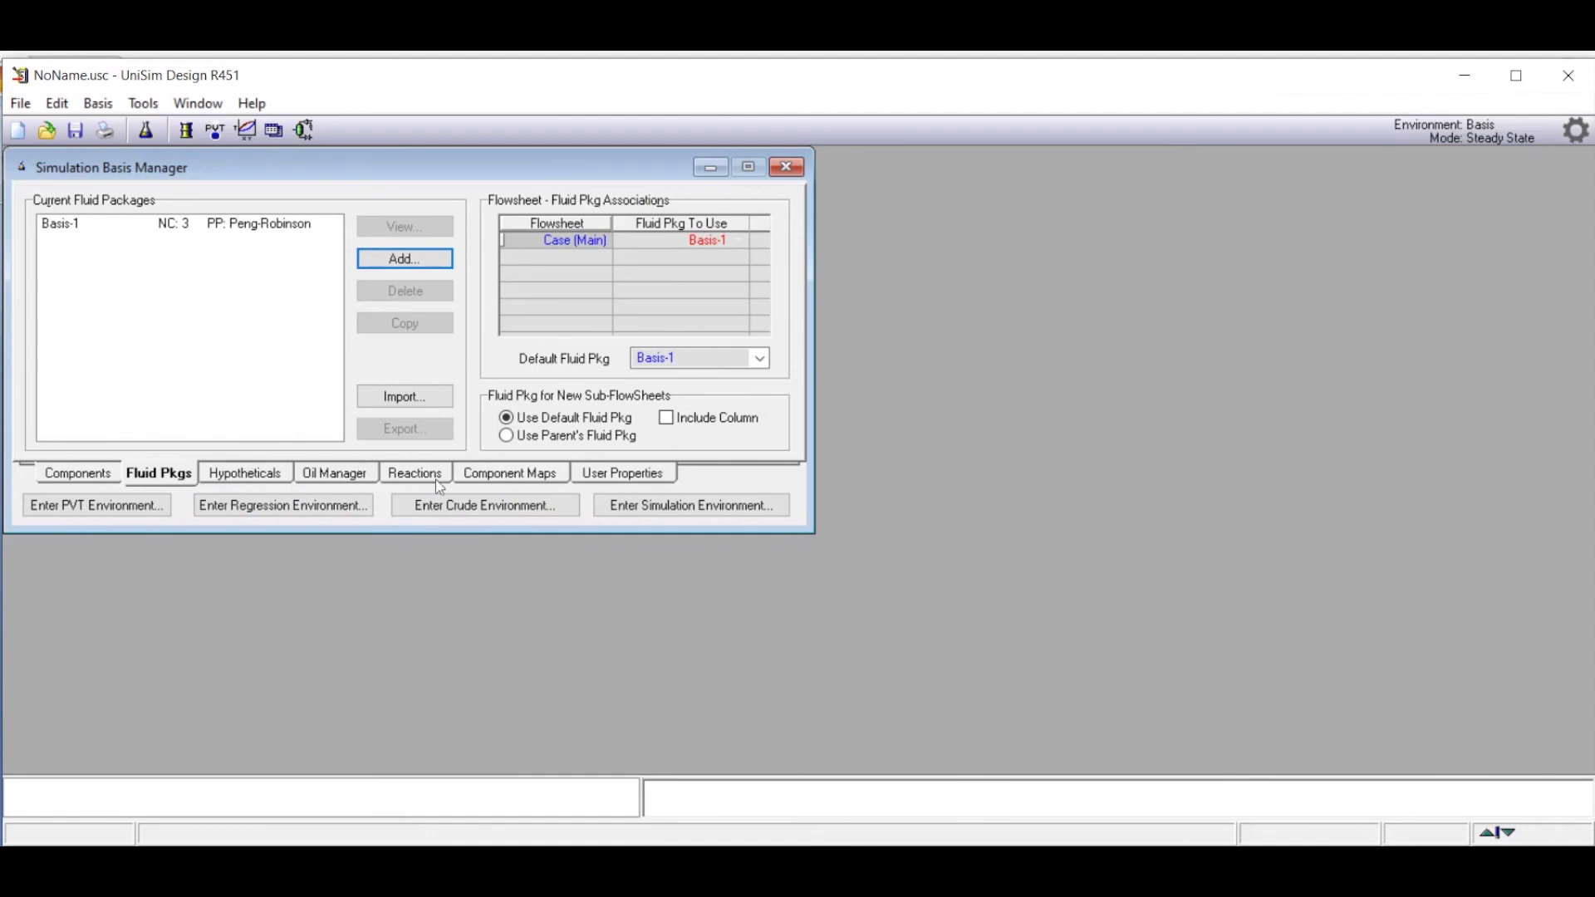
Step: Create a new Conversion reaction in the Simulation Basis Manager
{"action": "left_click", "coordinate": [420, 477]}
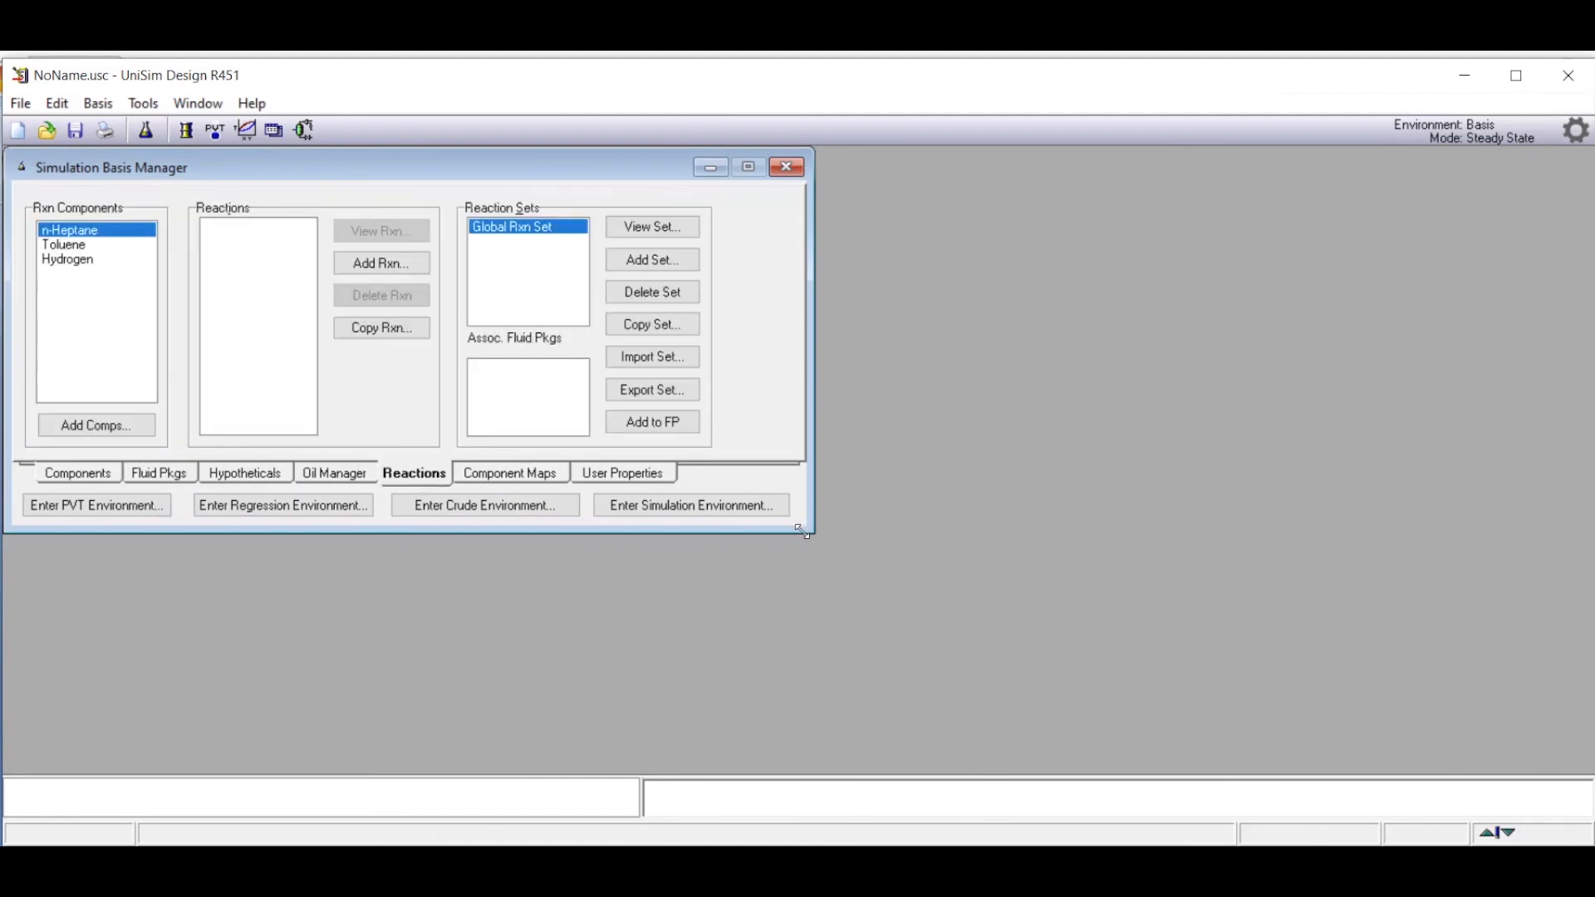
{"action": "left_click_drag", "start_coordinate": [811, 533], "coordinate": [906, 614]}
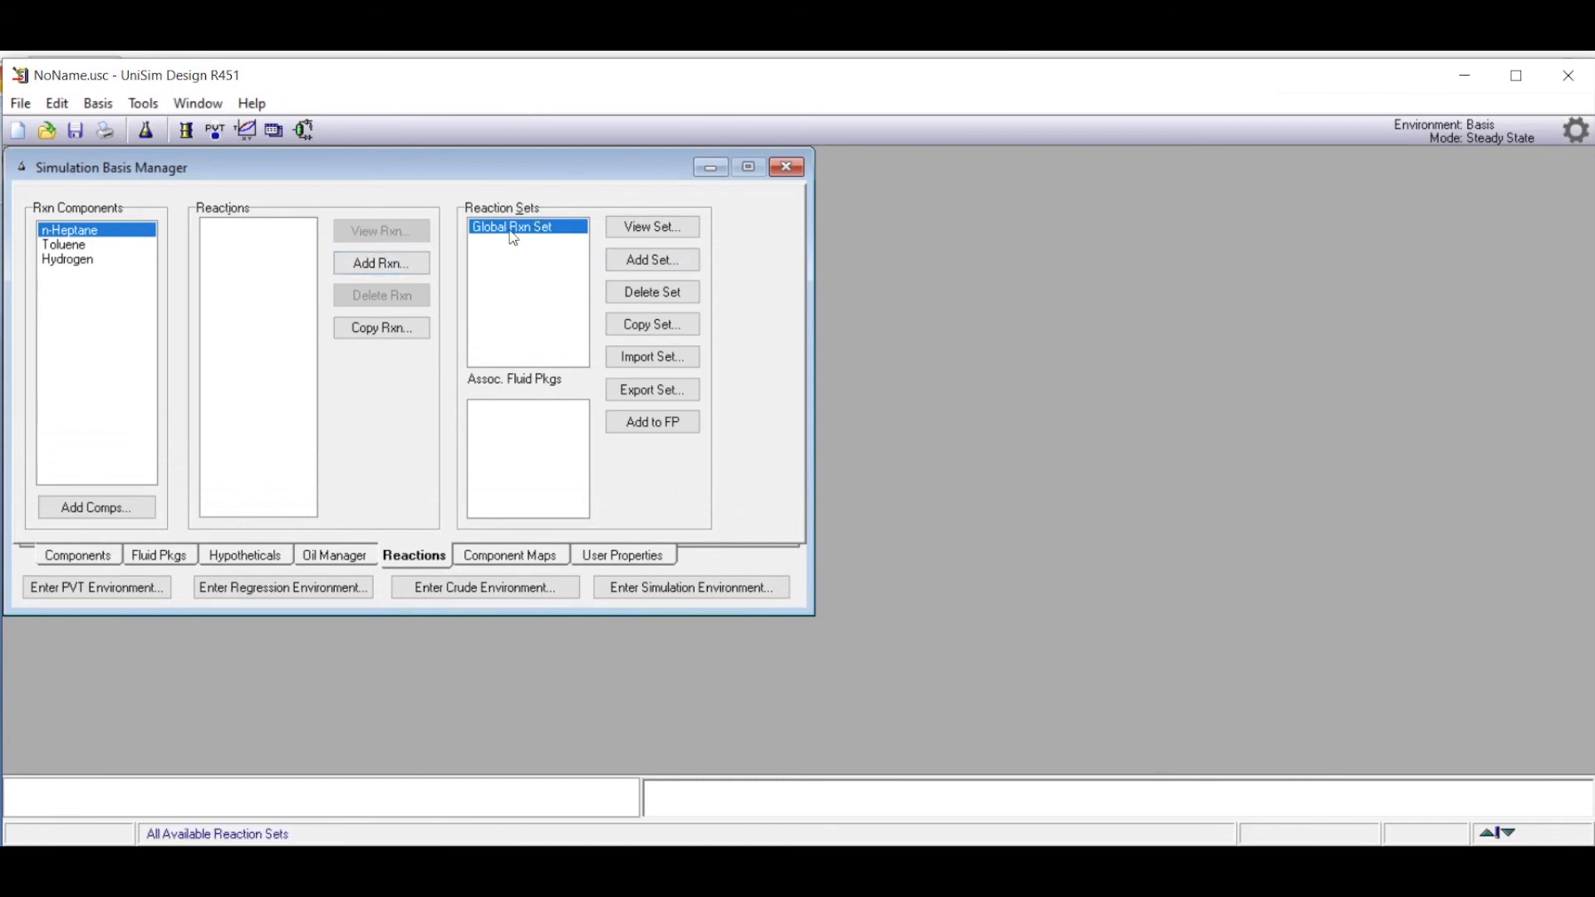
{"action": "left_click", "coordinate": [365, 264]}
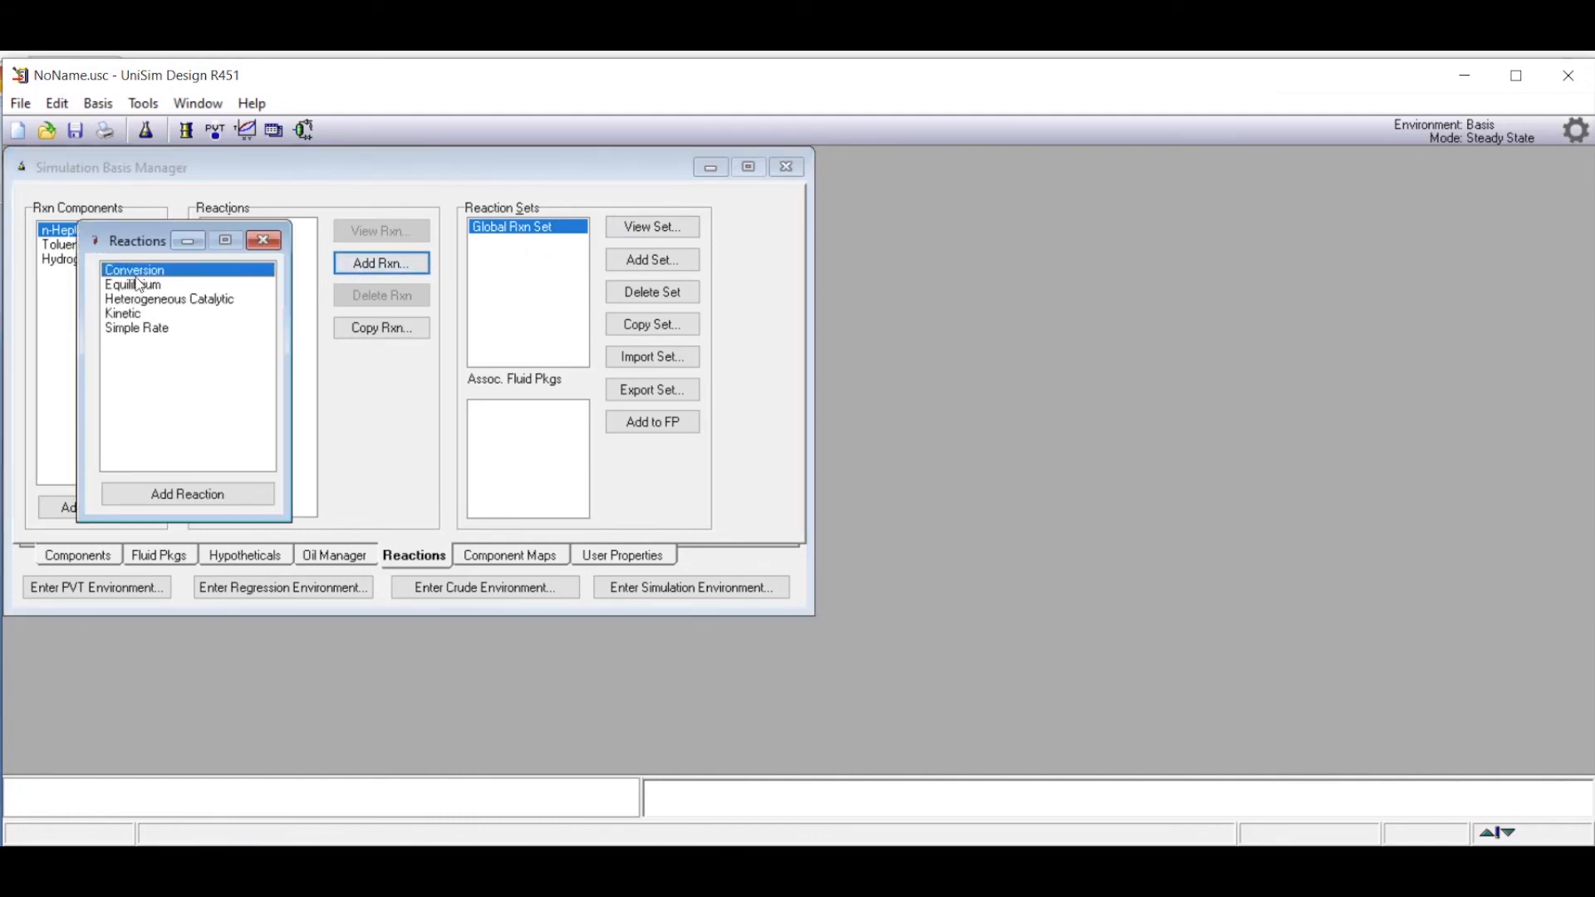
{"action": "left_click", "coordinate": [190, 495]}
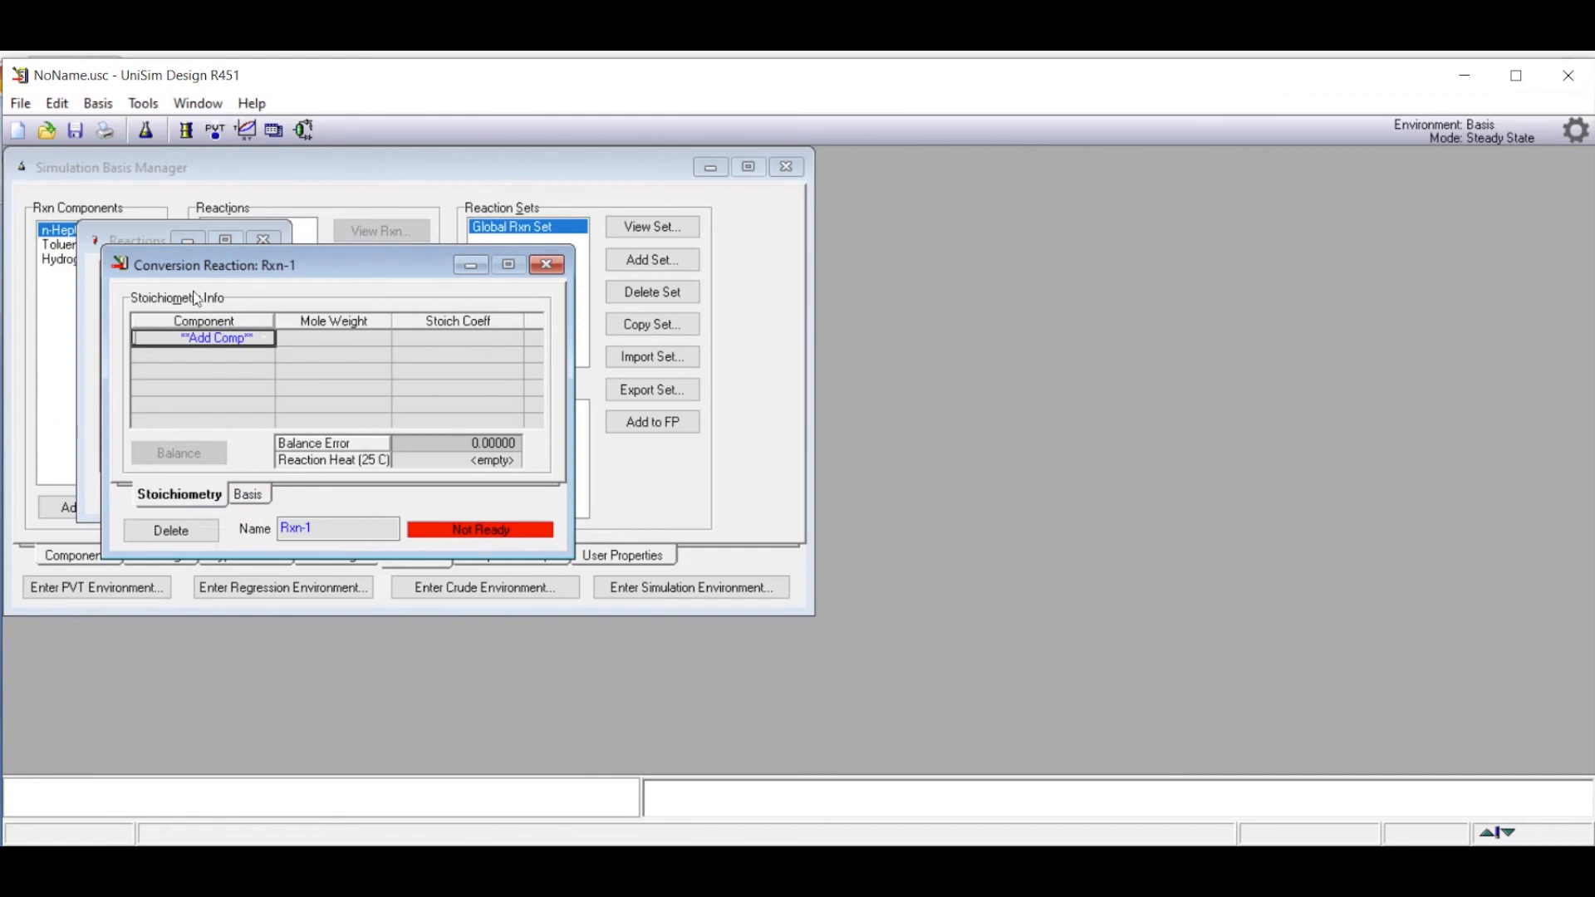
Step: Add n-Heptane, Toluene and Hydrogen as components of the conversion reaction's stoichiometry
{"action": "left_click", "coordinate": [274, 340]}
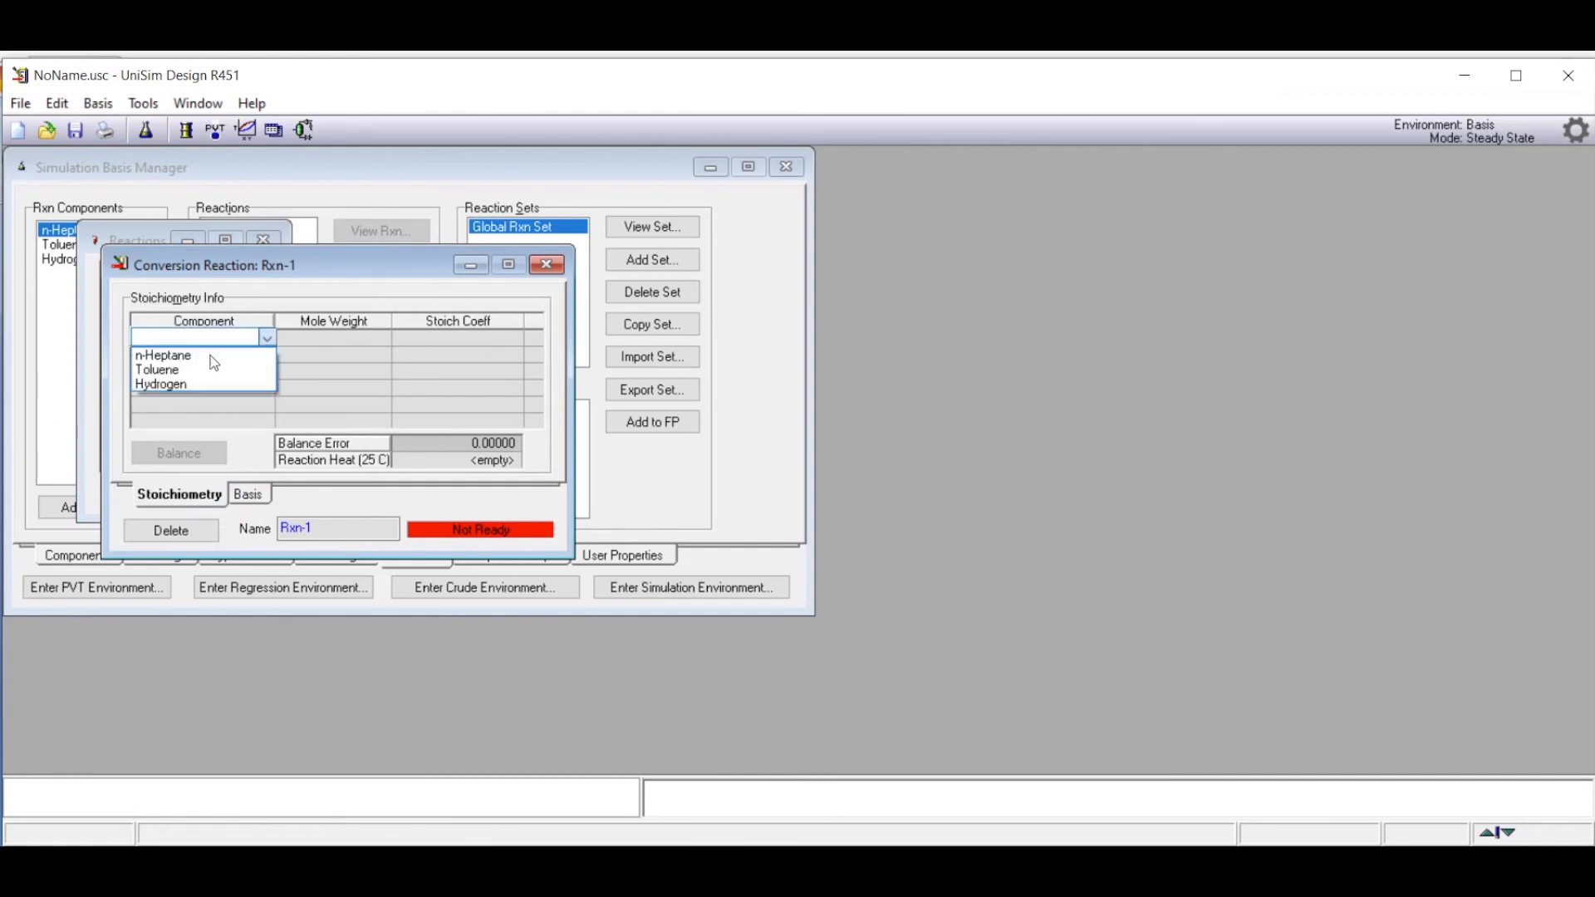
{"action": "left_click", "coordinate": [195, 357]}
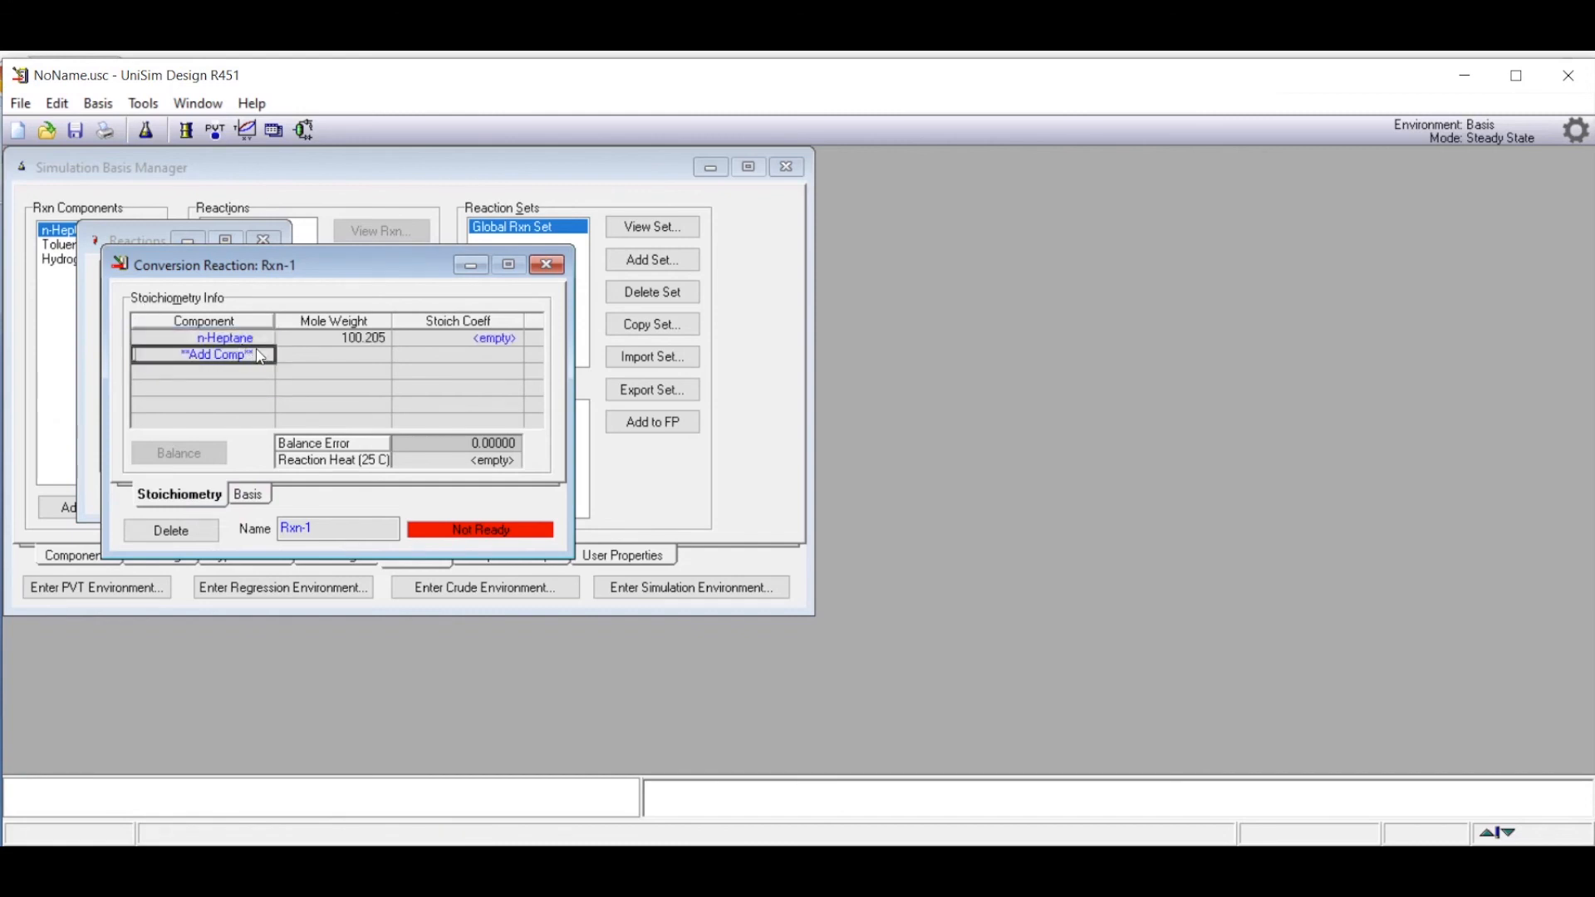
{"action": "left_click", "coordinate": [266, 359]}
{"action": "left_click", "coordinate": [208, 371]}
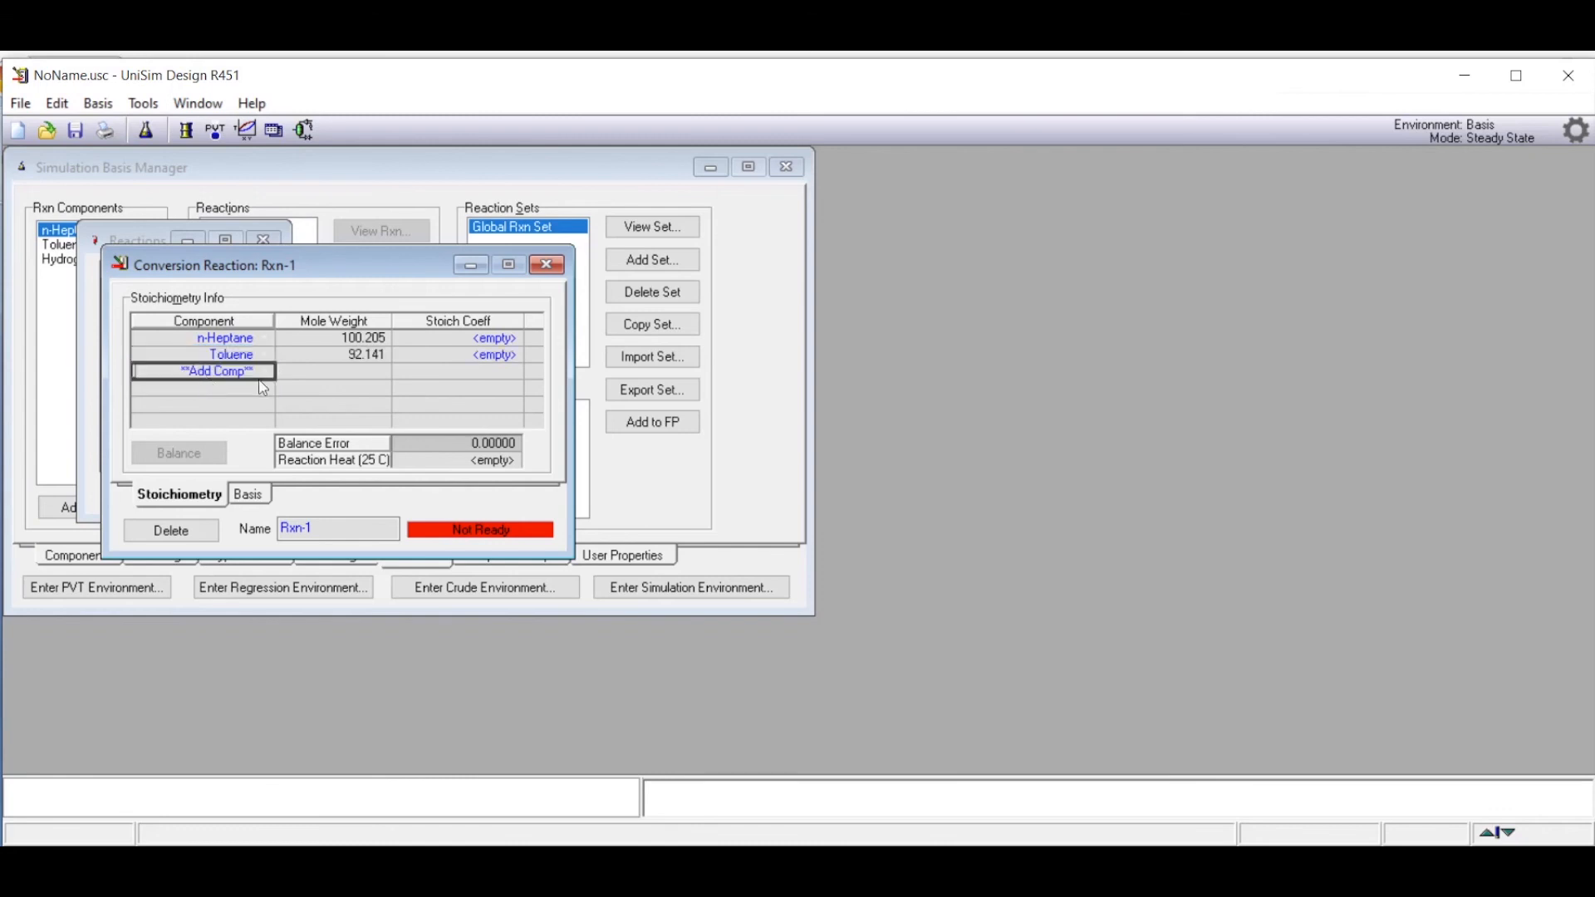
{"action": "left_click", "coordinate": [265, 376]}
{"action": "left_click", "coordinate": [207, 387]}
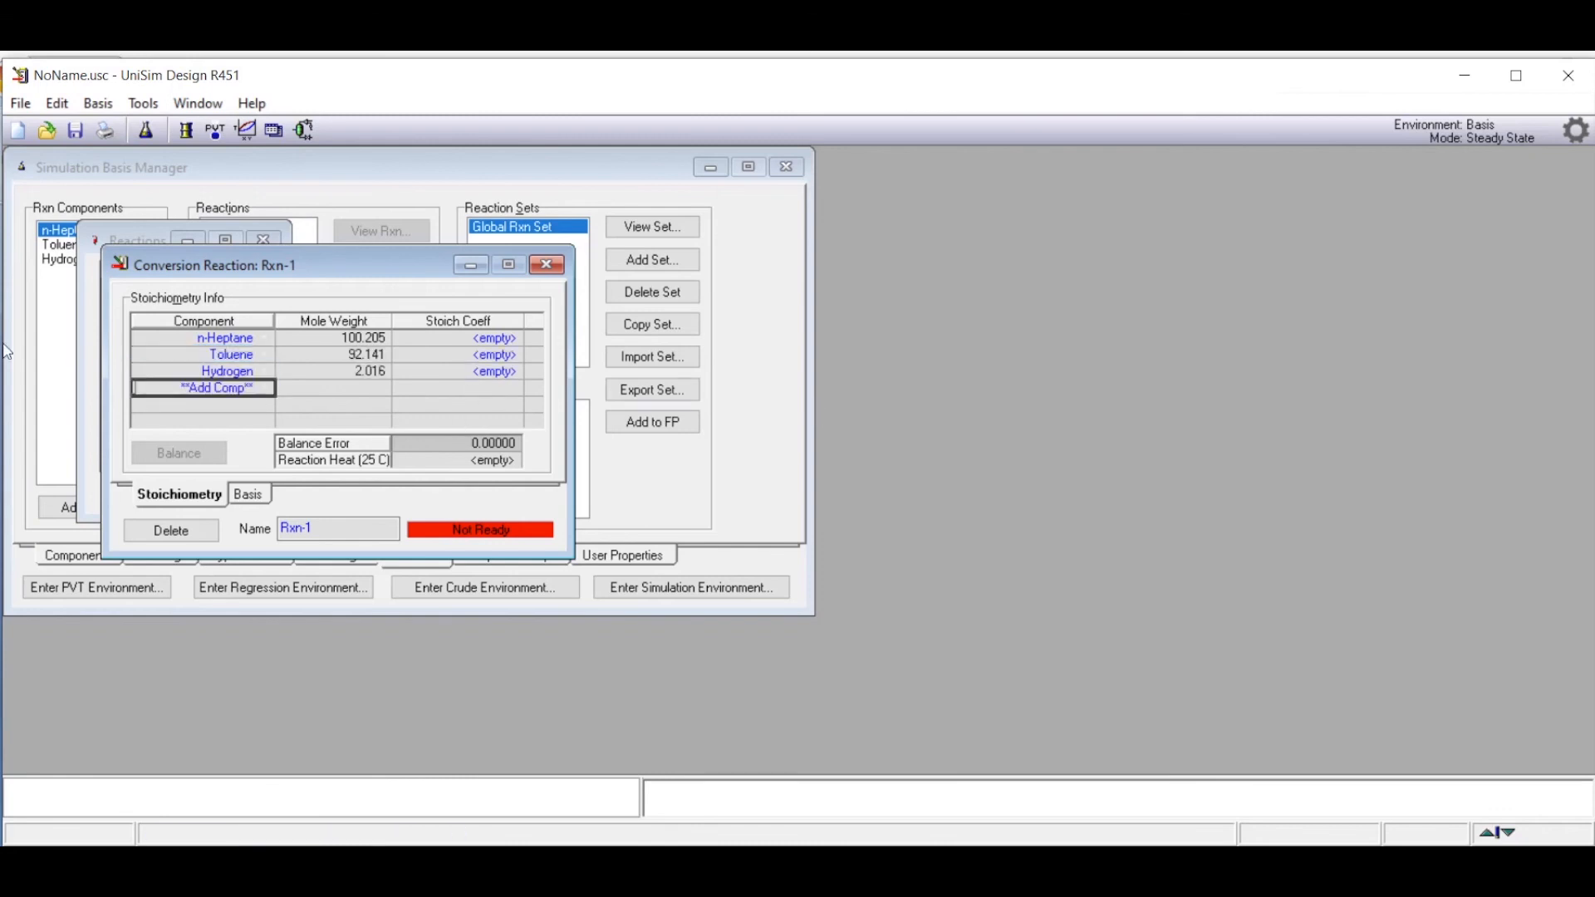
Step: Set the stoichiometric coefficients to -1 for n-Heptane, 1 for Toluene and 4 for Hydrogen
{"action": "left_click", "coordinate": [505, 343]}
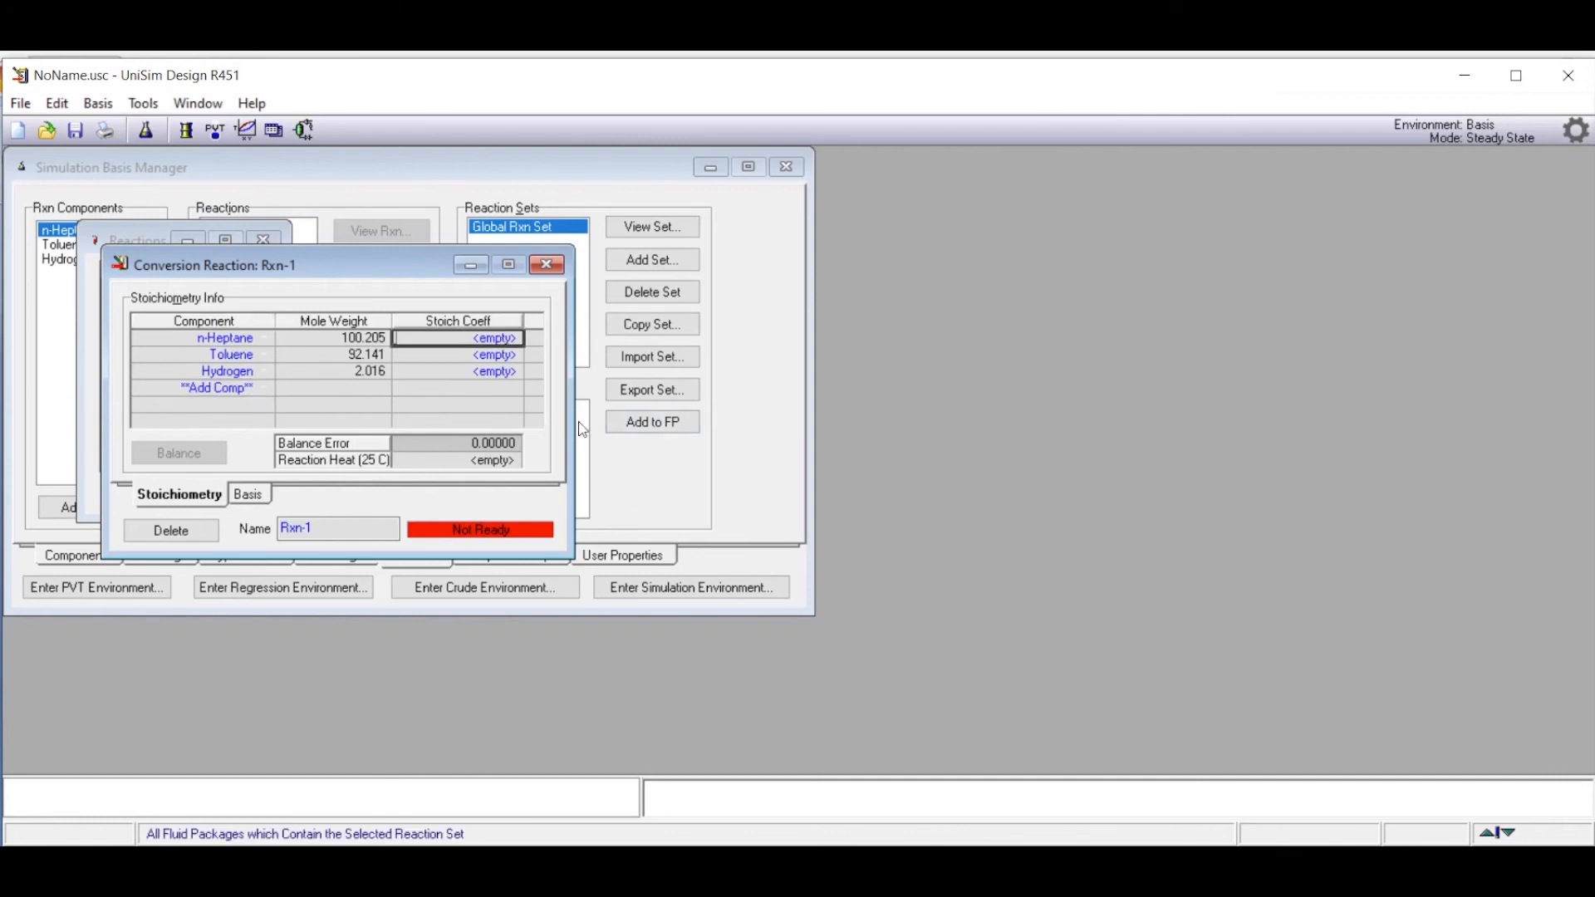
{"action": "type", "text": "-1"}
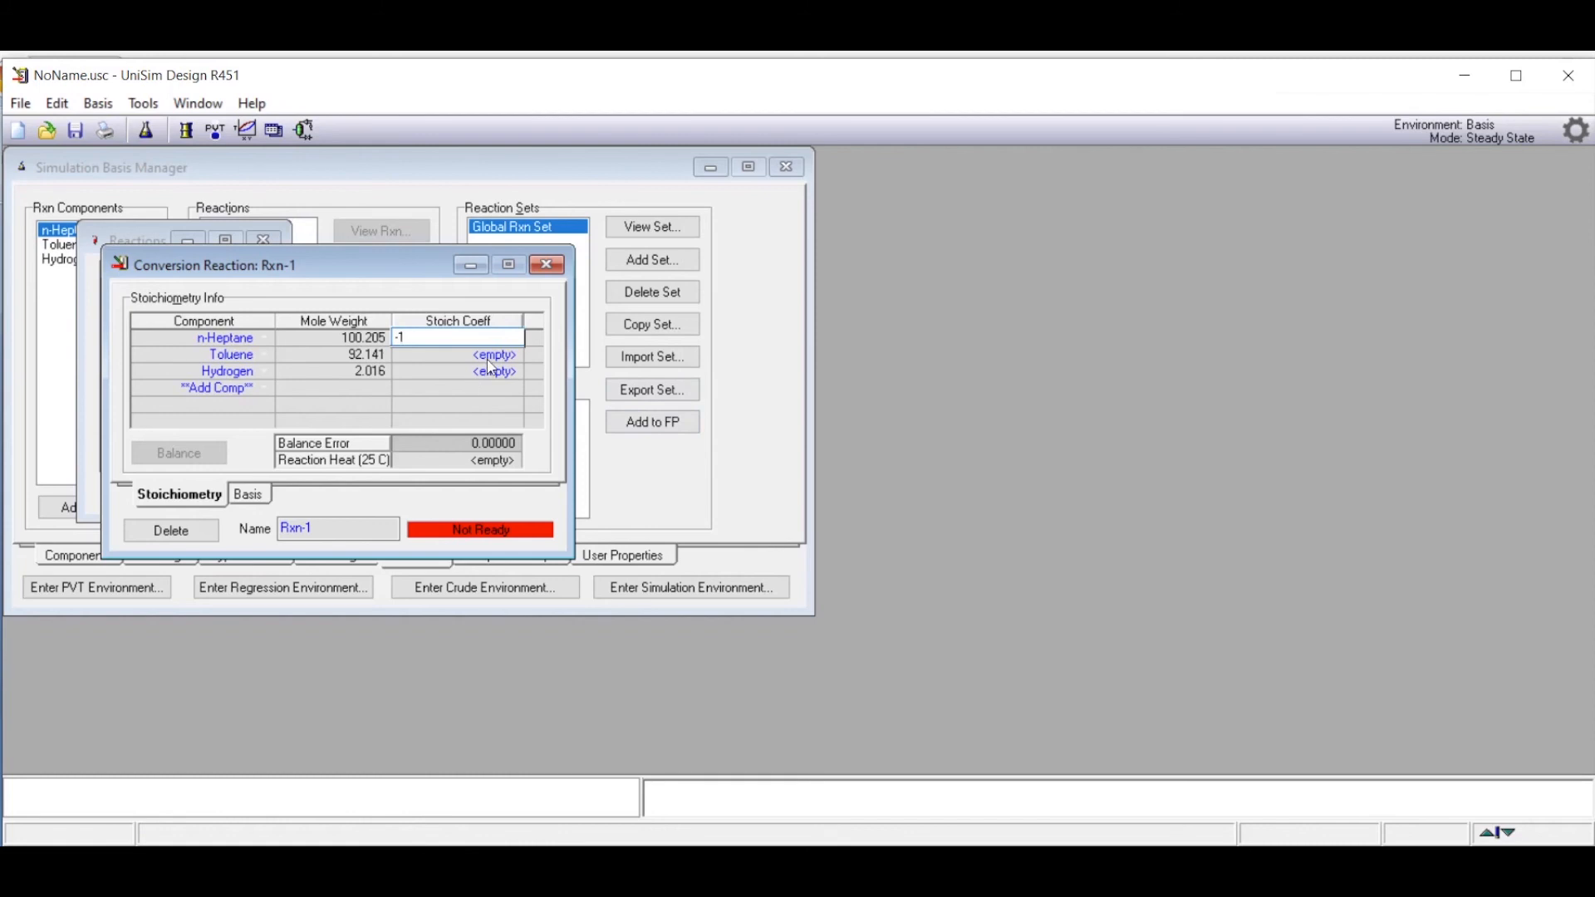
{"action": "key", "text": "Return"}
{"action": "type", "text": "1"}
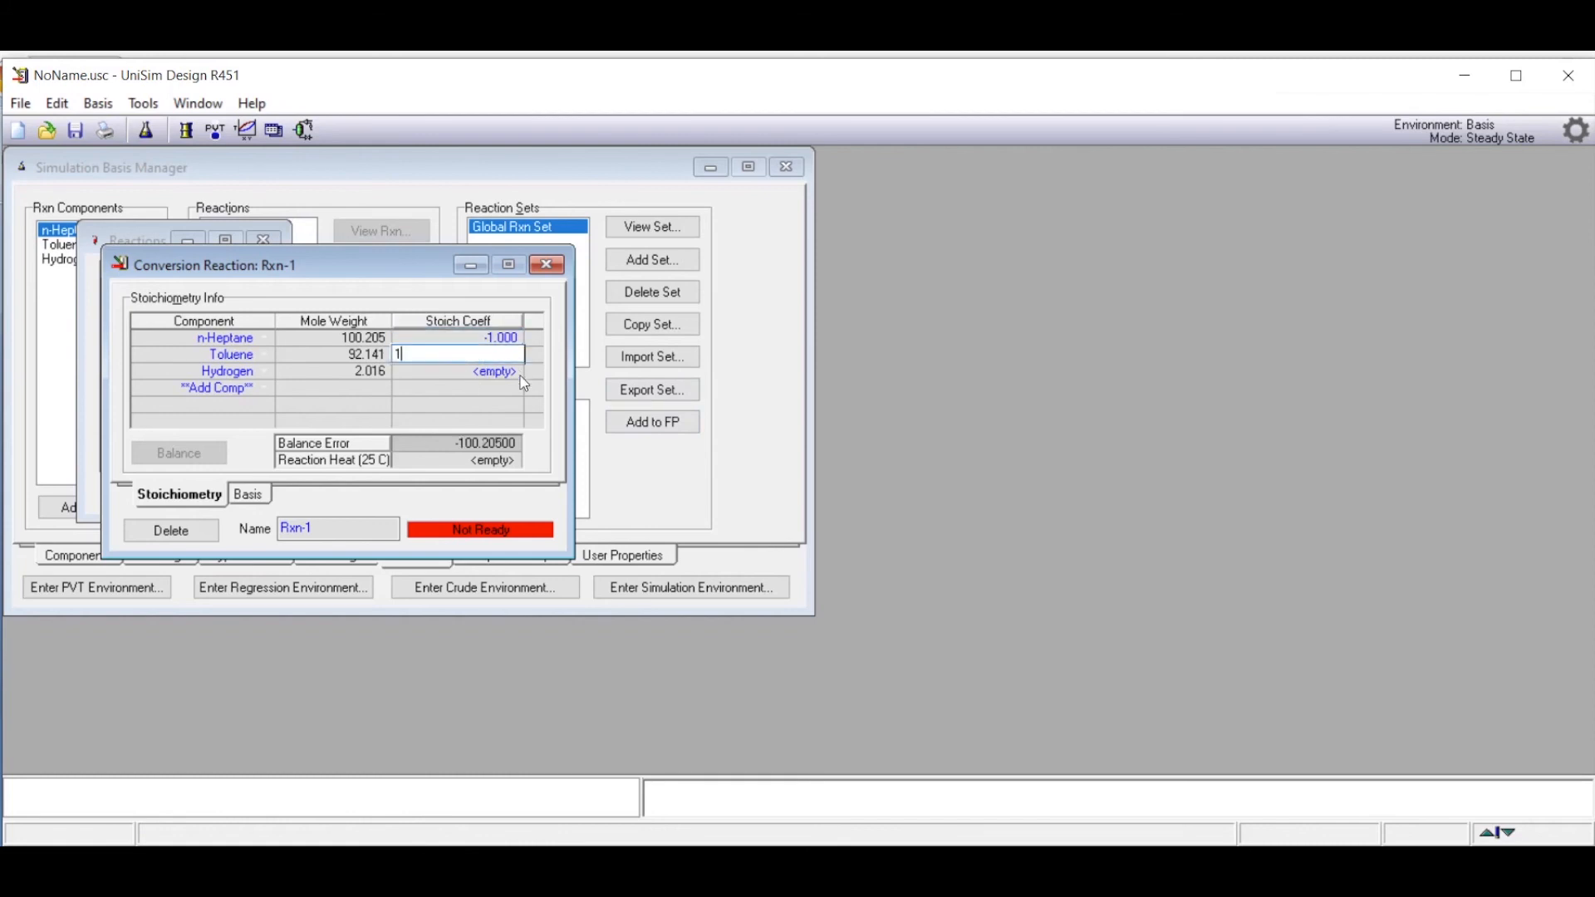
{"action": "left_click", "coordinate": [491, 379]}
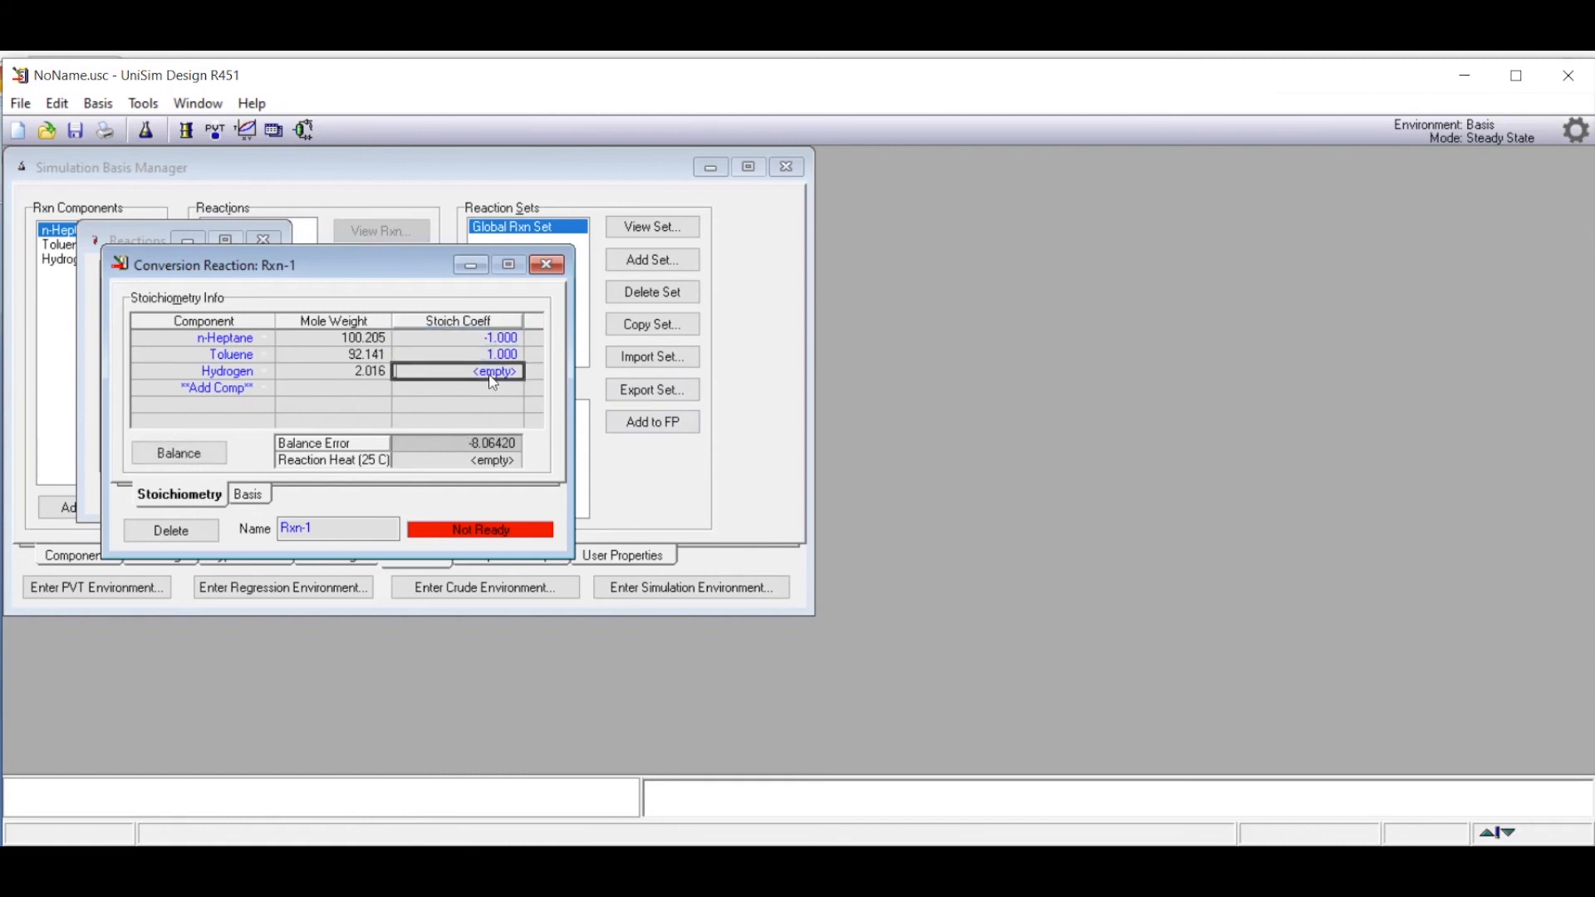
{"action": "type", "text": "4"}
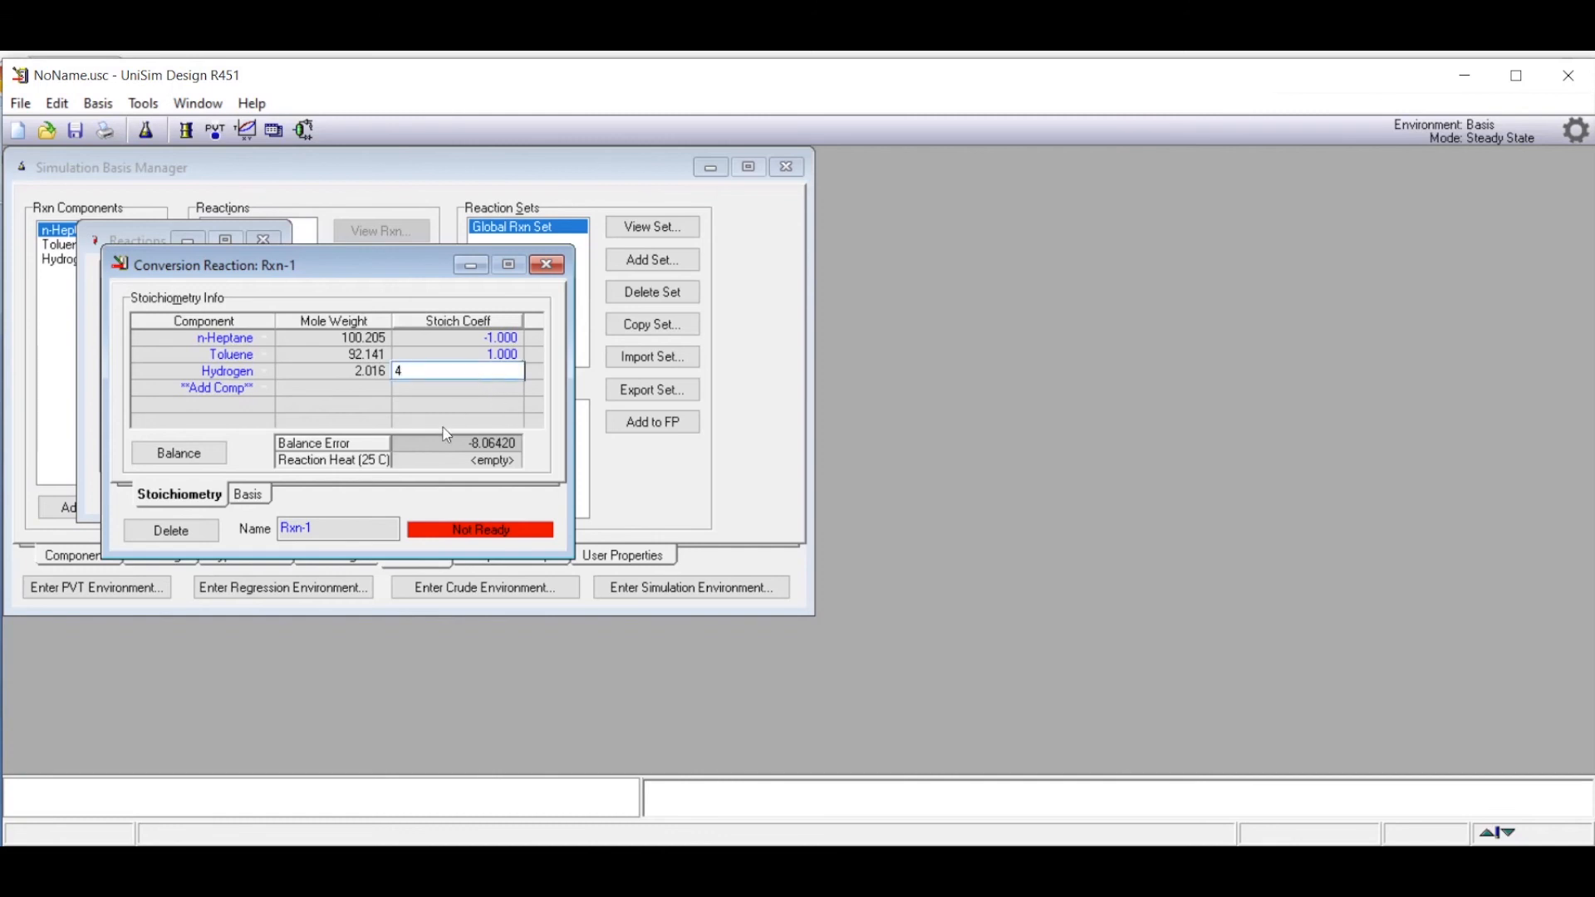
Step: Check the conversion in the CStudy_03_Manual Word document and set the reaction's C0 to 15, closing the reaction windows
{"action": "key", "text": "ctrl+shift+n"}
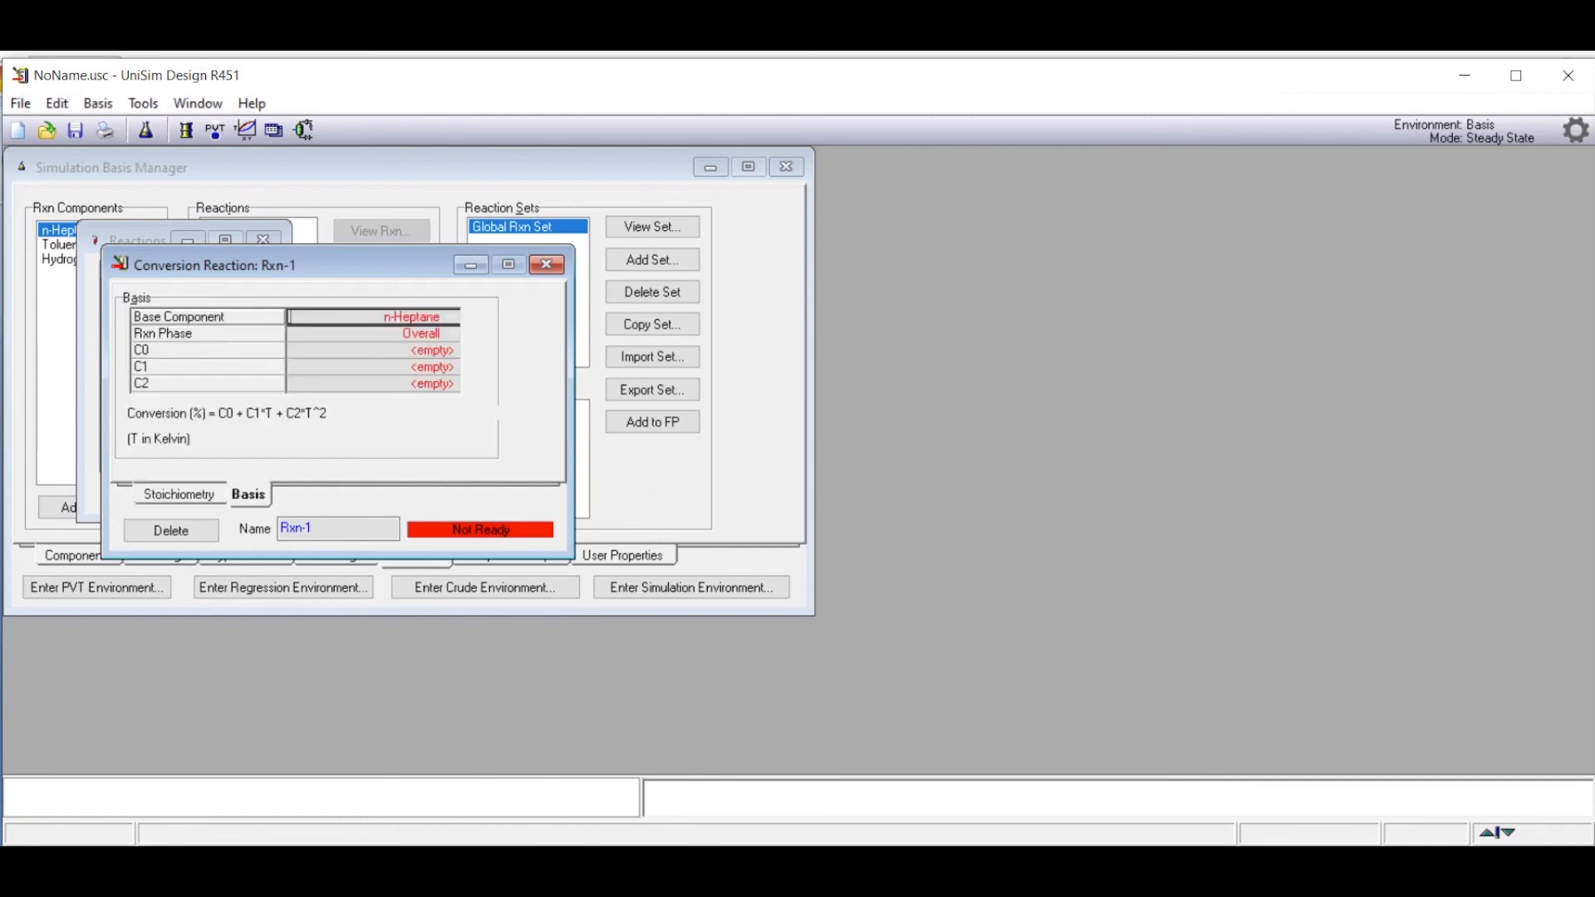
{"action": "key", "text": "alt+Tab"}
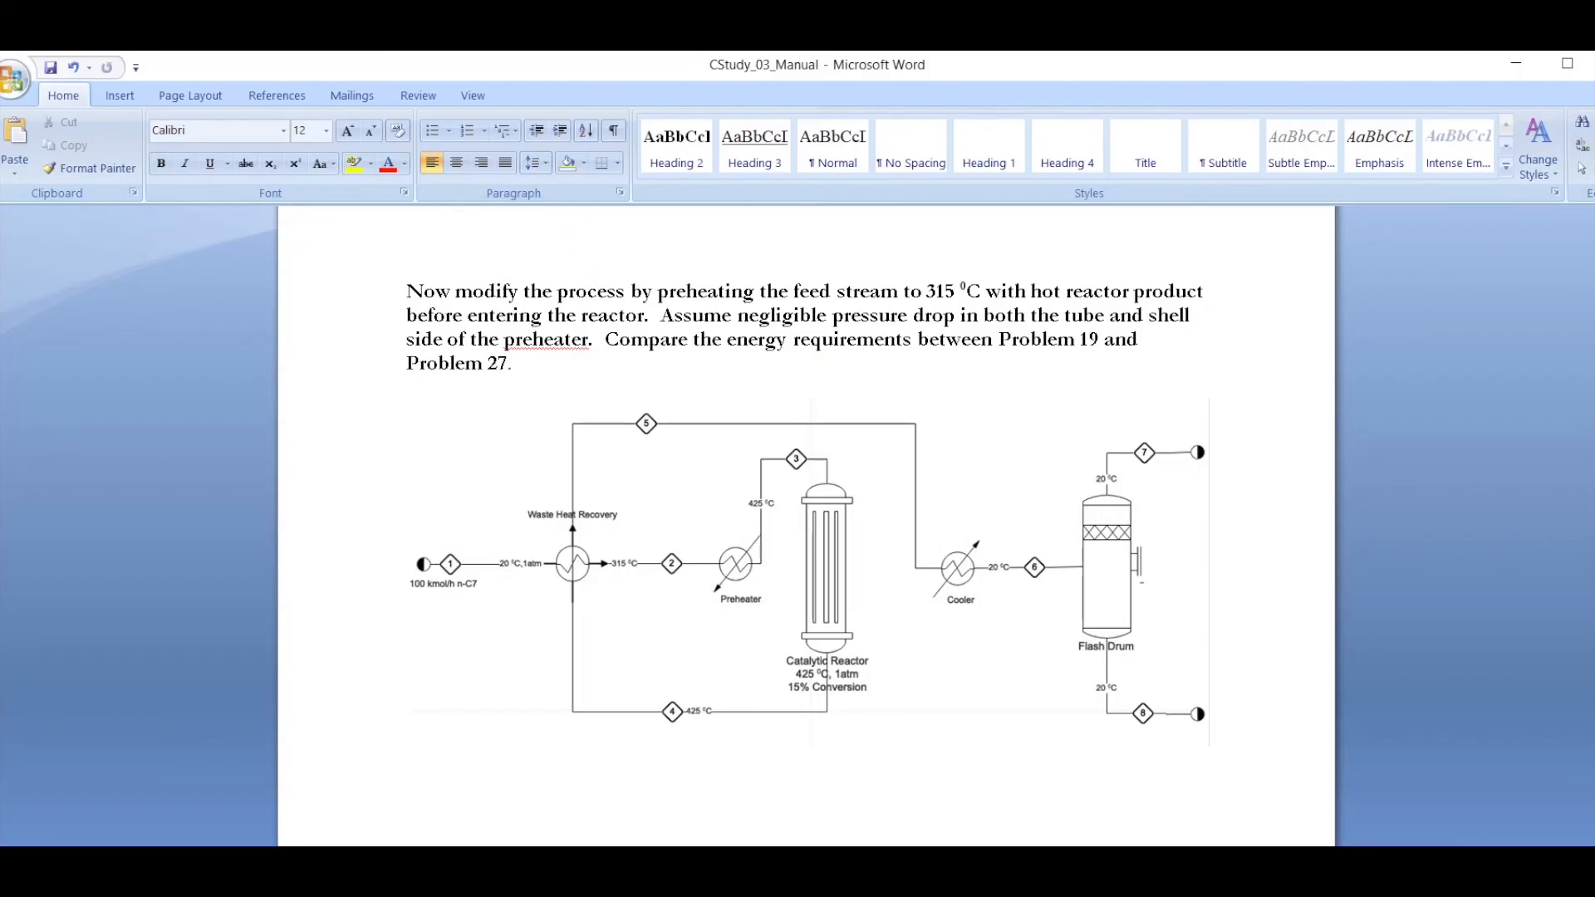
{"action": "scroll", "coordinate": [285, 795], "scroll_direction": "up", "scroll_amount": 20}
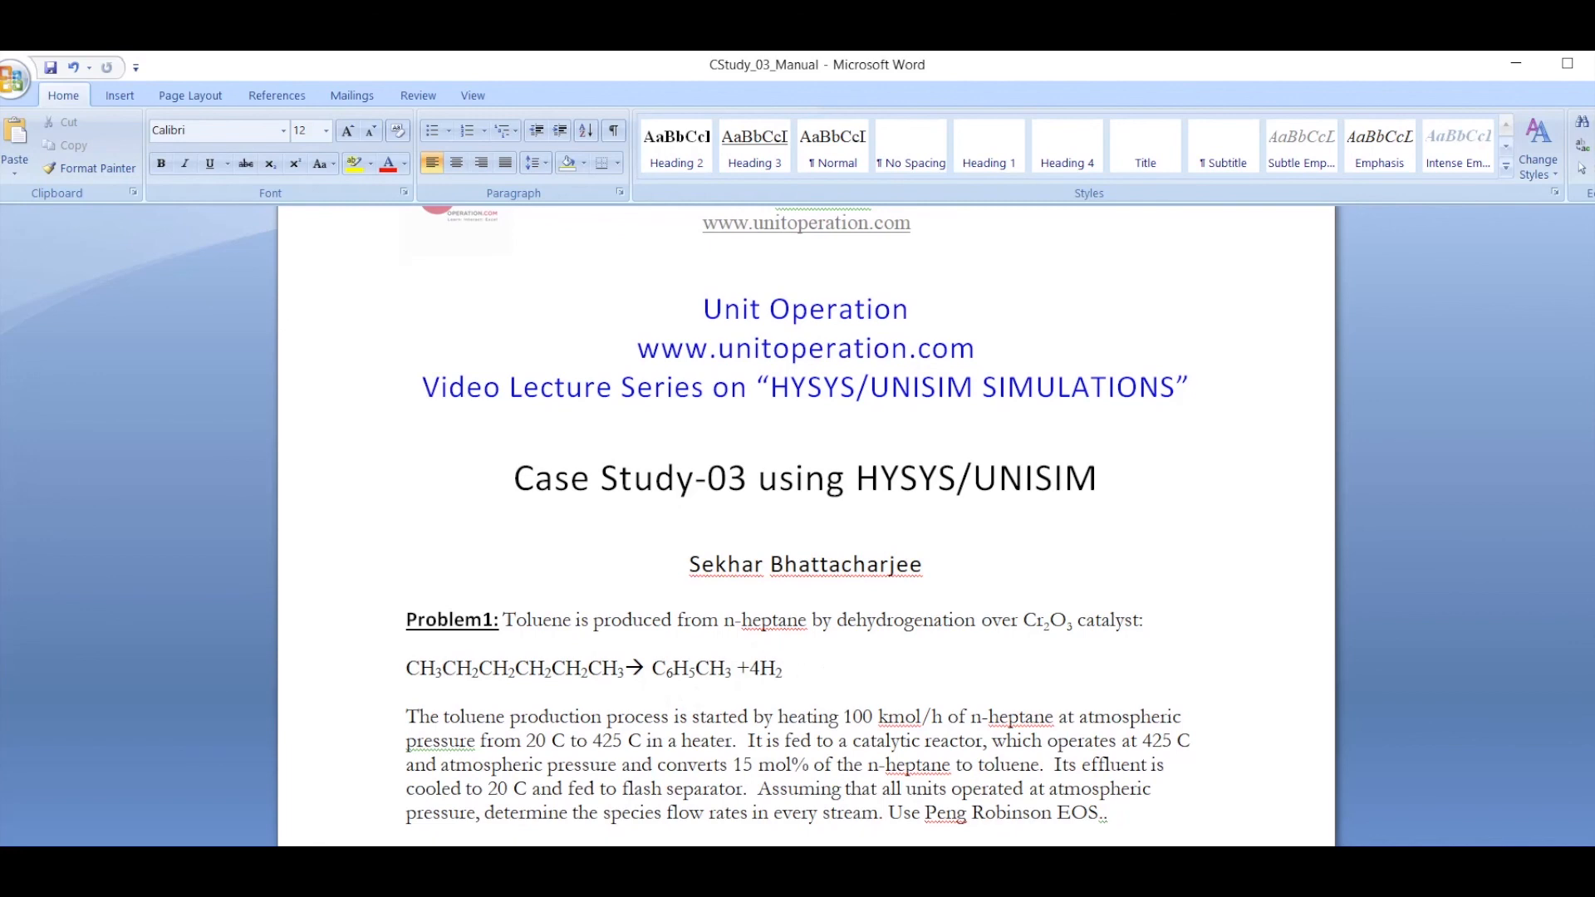
{"action": "scroll", "coordinate": [806, 523], "scroll_direction": "down", "scroll_amount": 20}
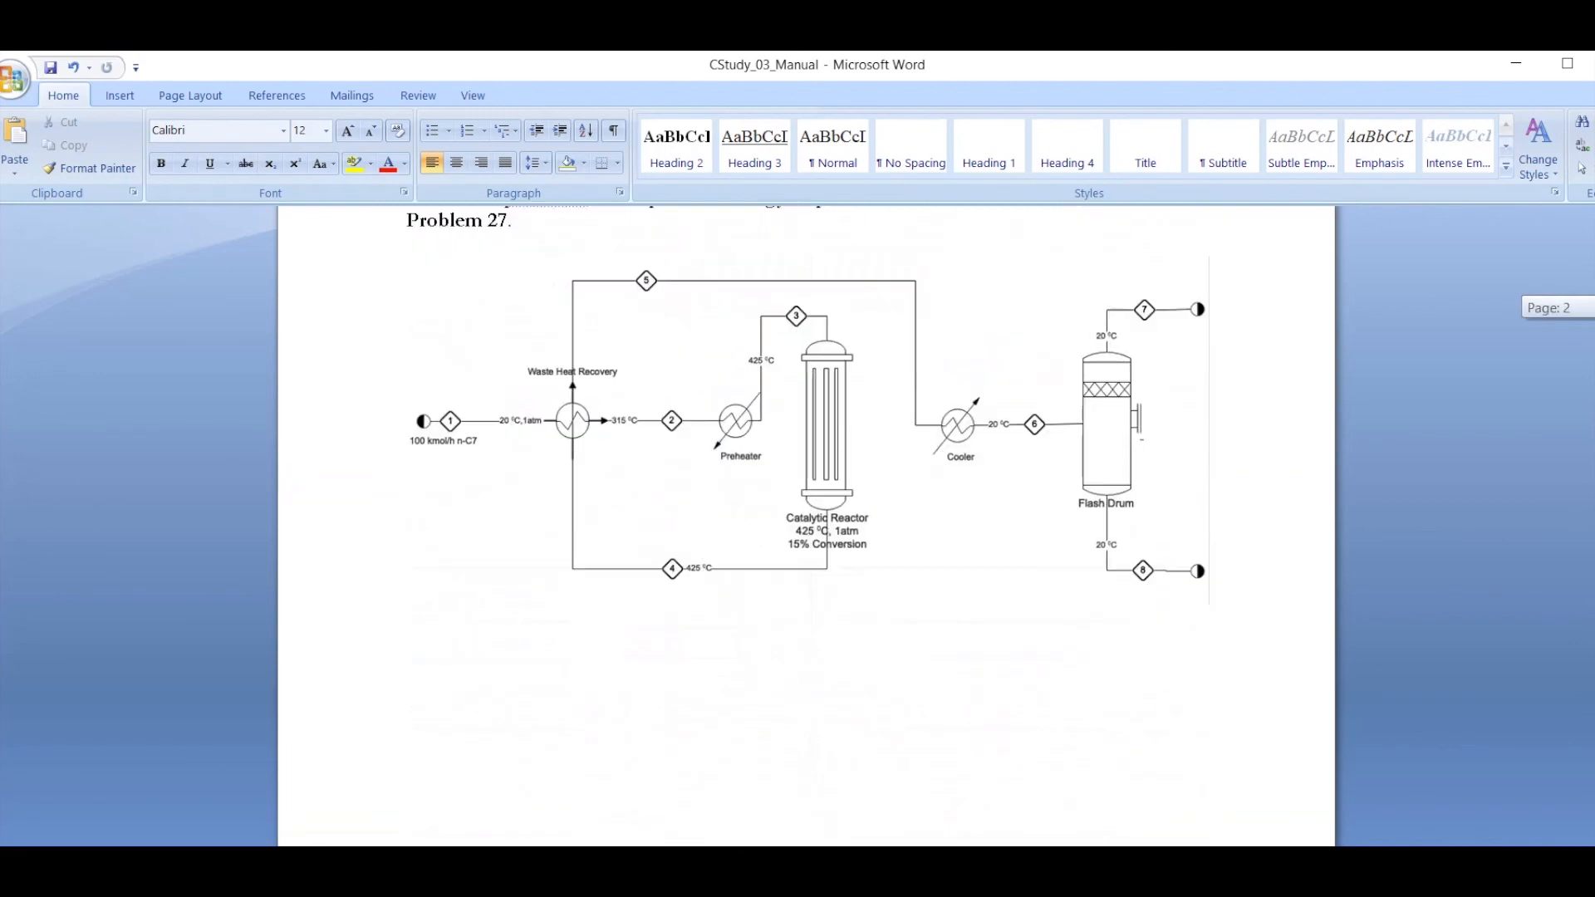
{"action": "scroll", "coordinate": [806, 523], "scroll_direction": "up", "scroll_amount": 2}
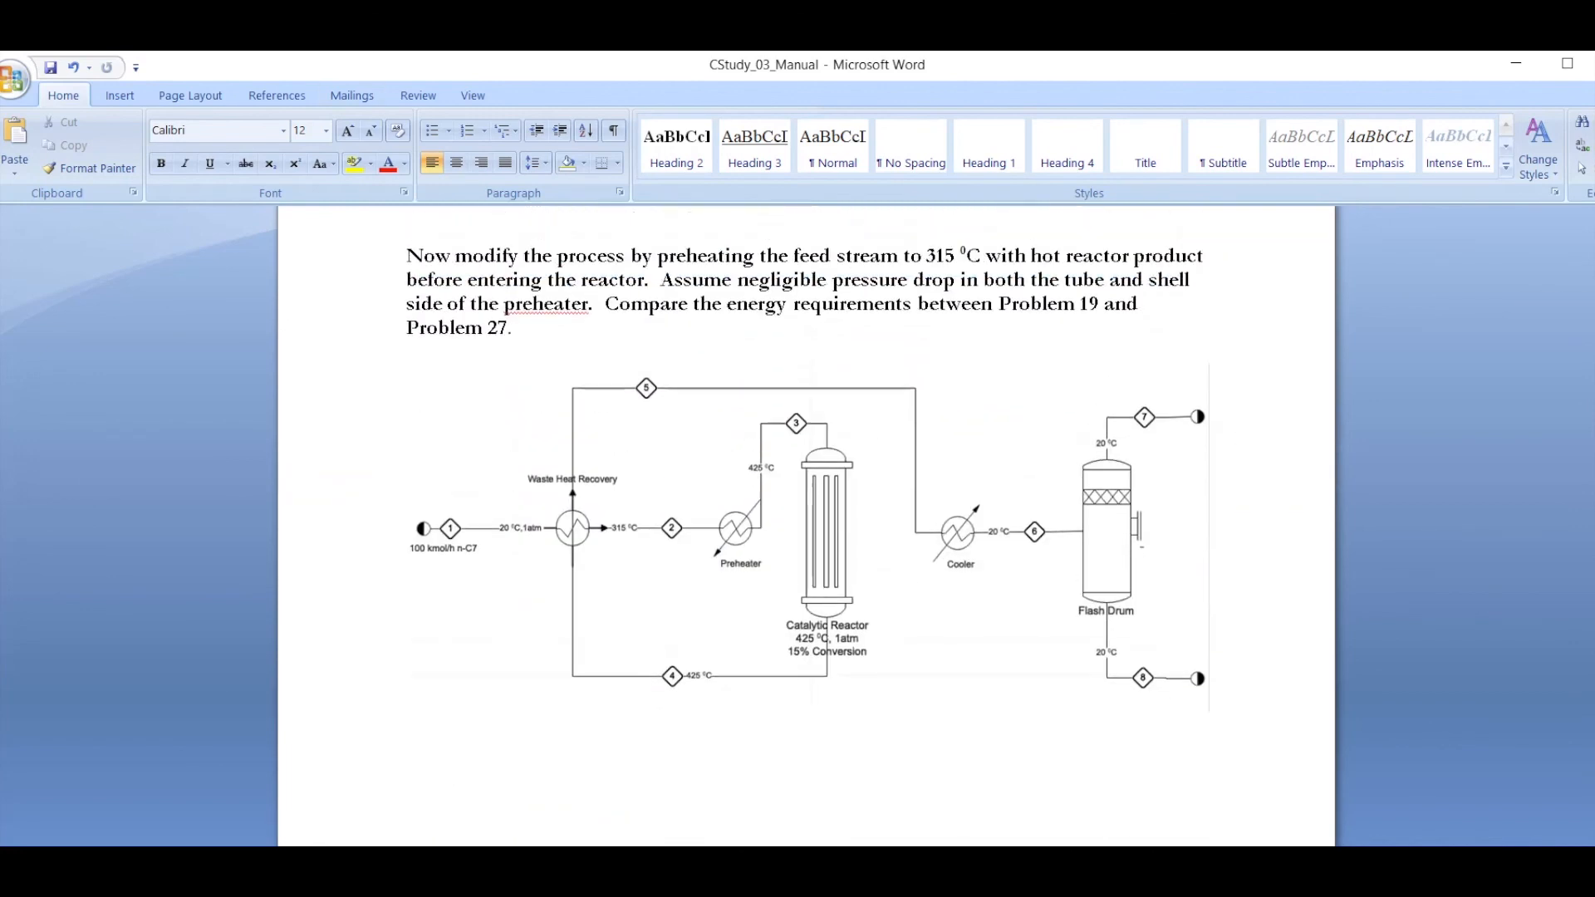
{"action": "left_click", "coordinate": [919, 864]}
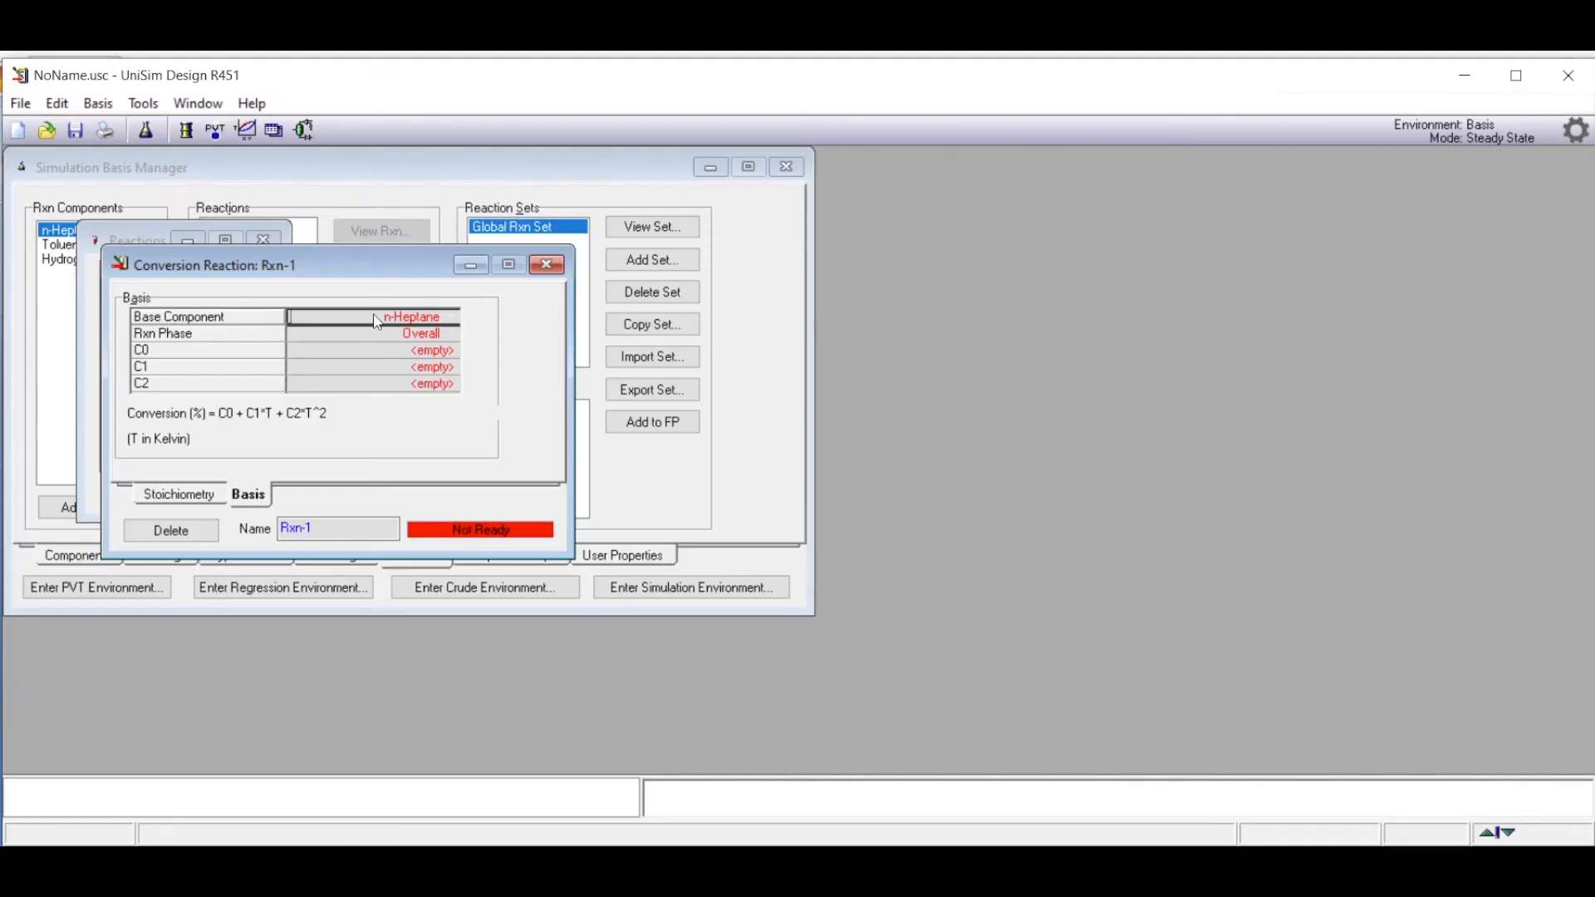
{"action": "left_click", "coordinate": [433, 352]}
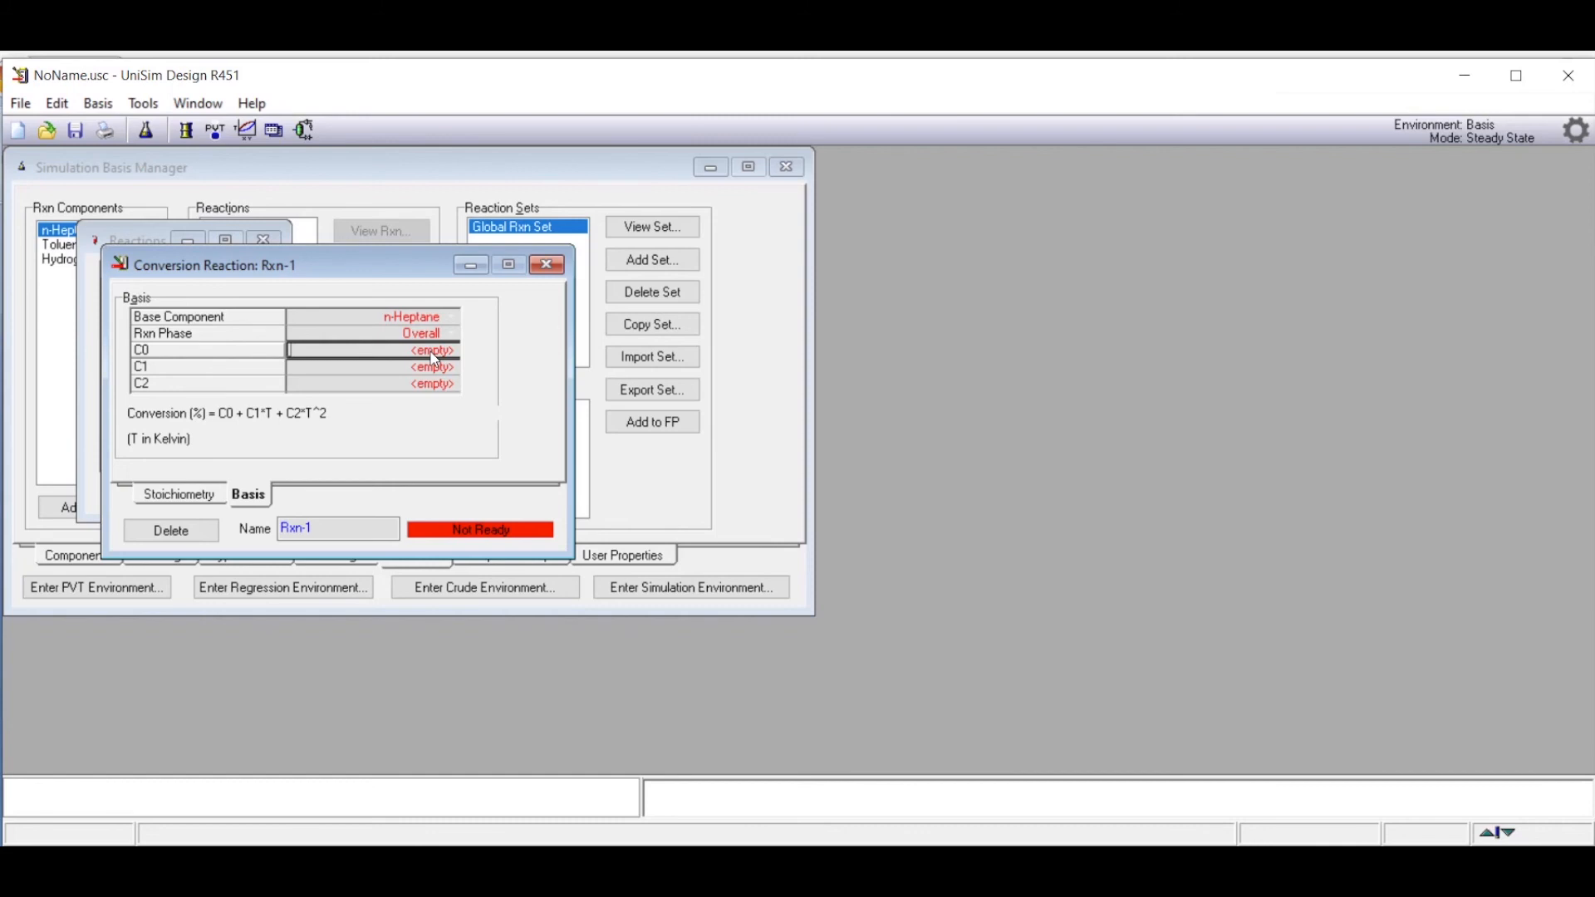
{"action": "type", "text": "1"}
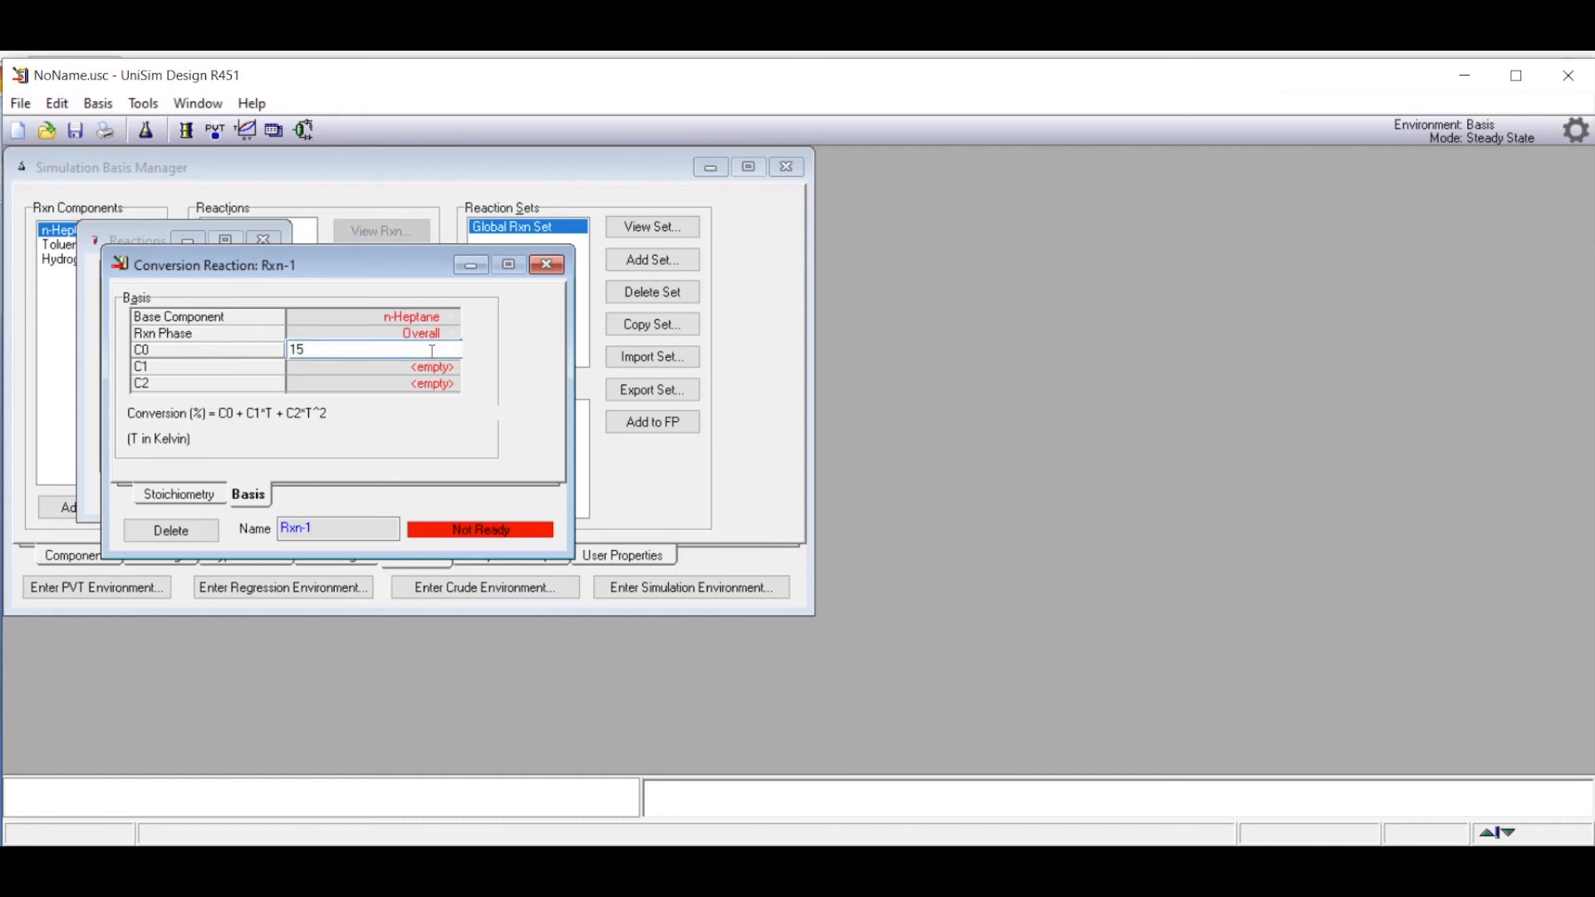
{"action": "type", "text": "5"}
{"action": "key", "text": "Return"}
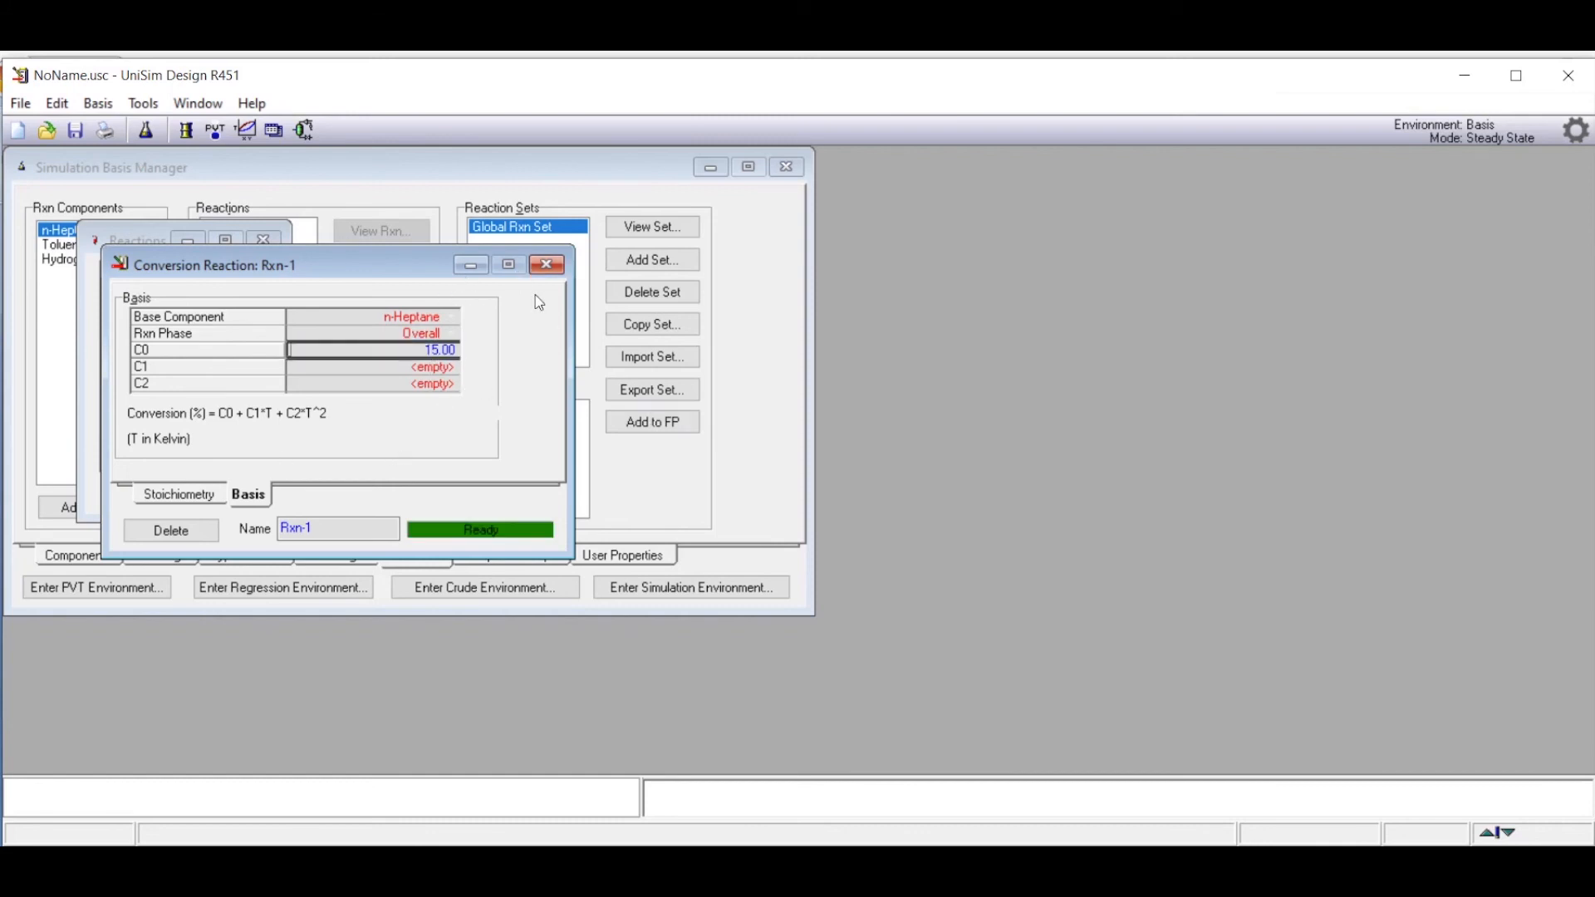
{"action": "left_click", "coordinate": [548, 264]}
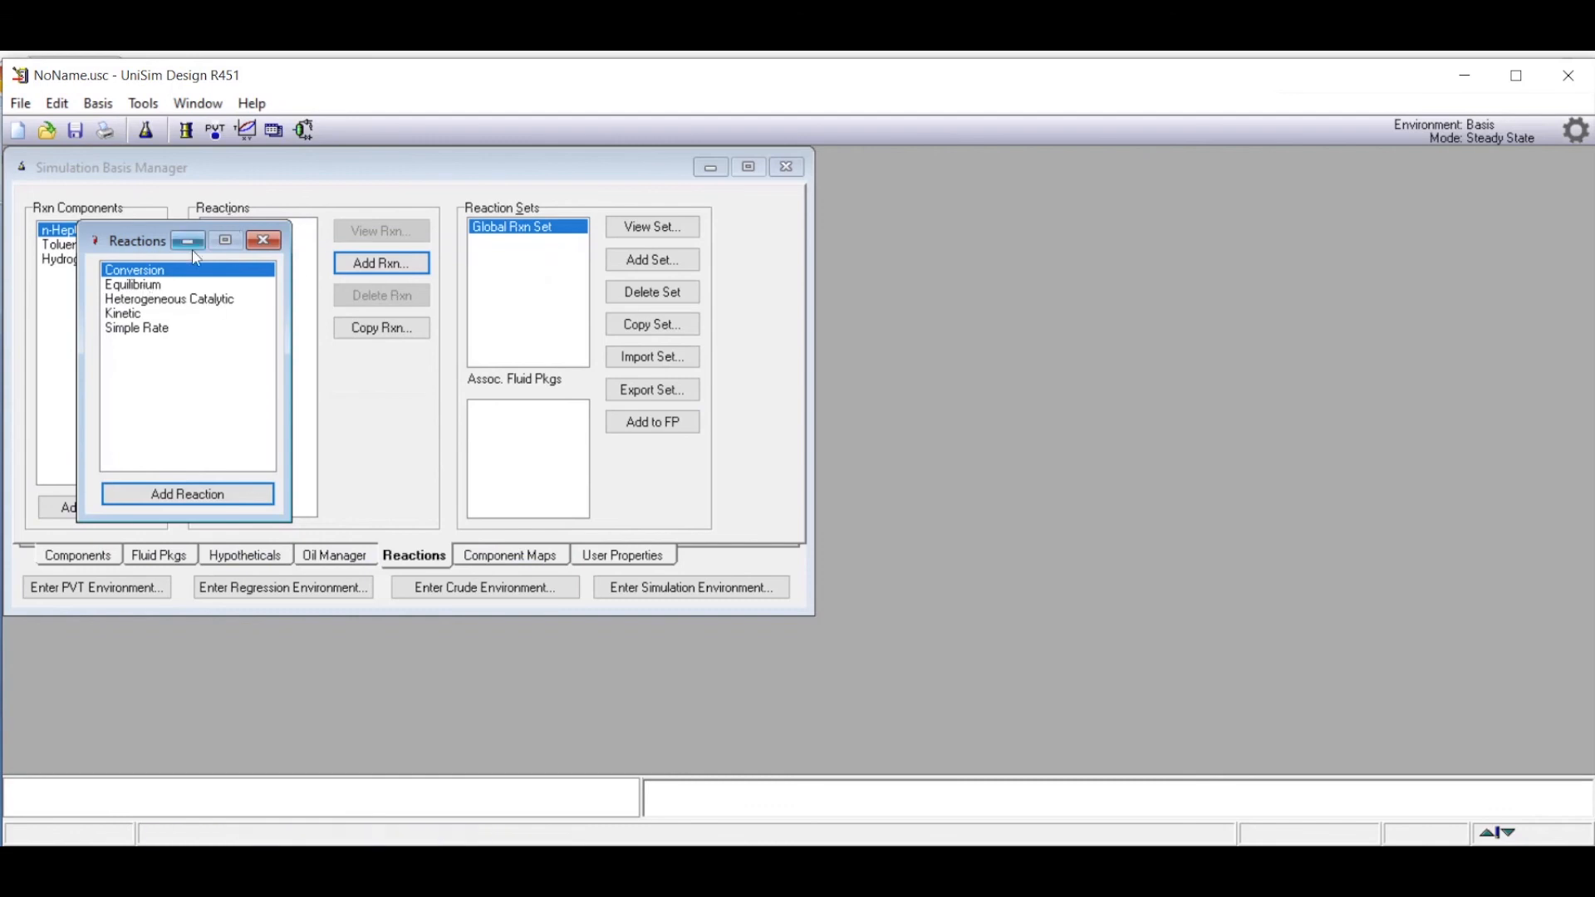
{"action": "left_click", "coordinate": [264, 240]}
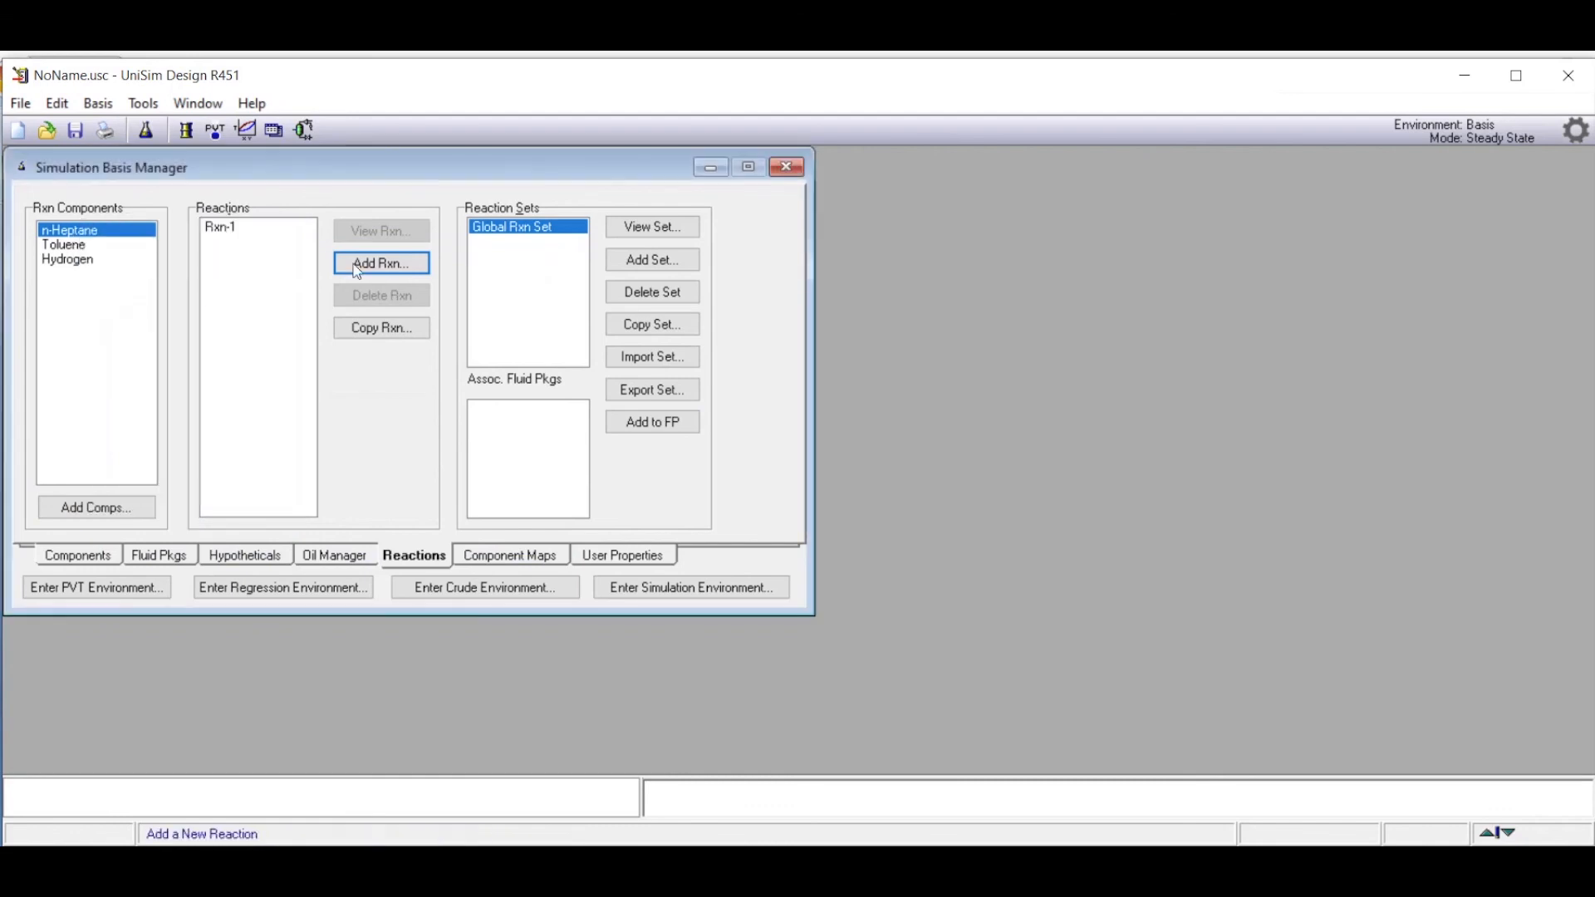
Step: Add the Global Rxn Set to the Basis-1 fluid package and enter the simulation environment with an enlarged flowsheet window
{"action": "left_click", "coordinate": [212, 230]}
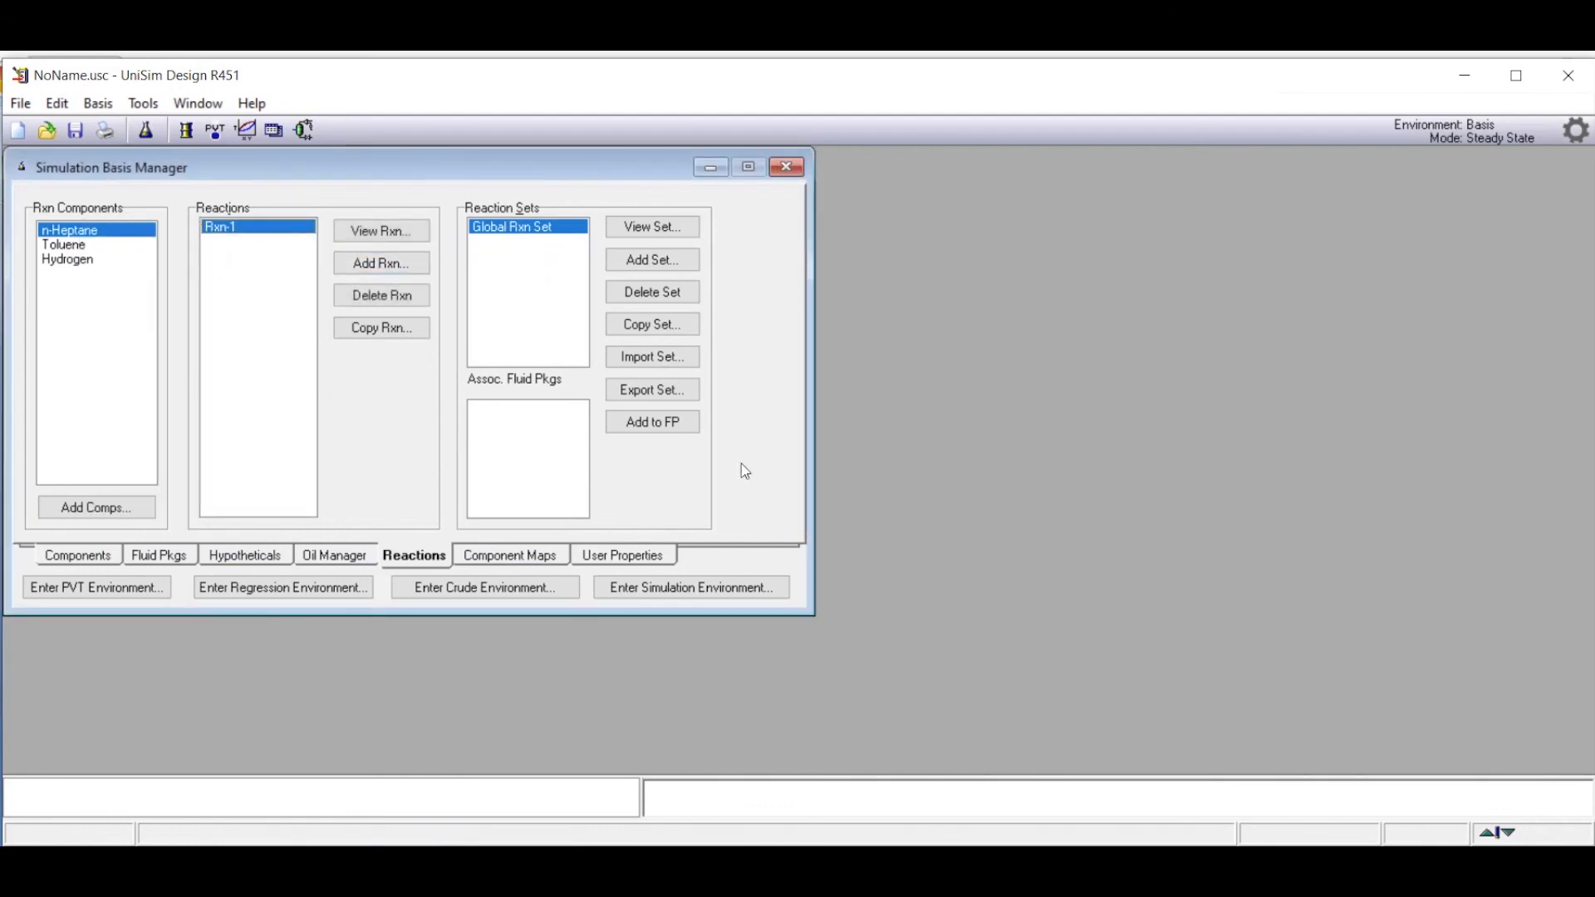
{"action": "left_click", "coordinate": [643, 421]}
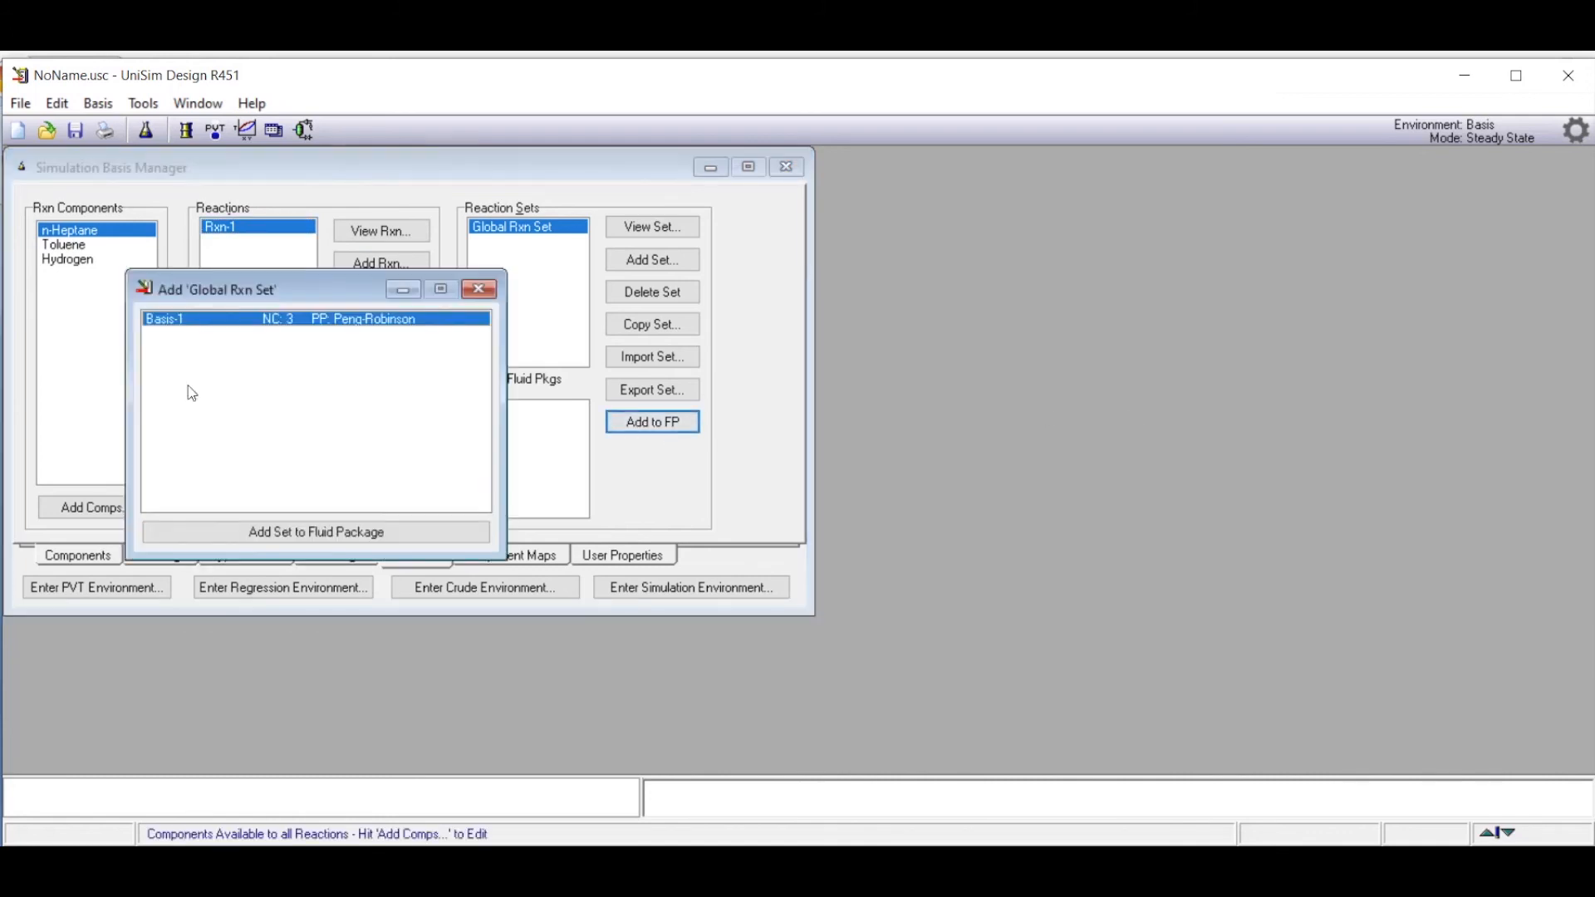
{"action": "left_click", "coordinate": [255, 539]}
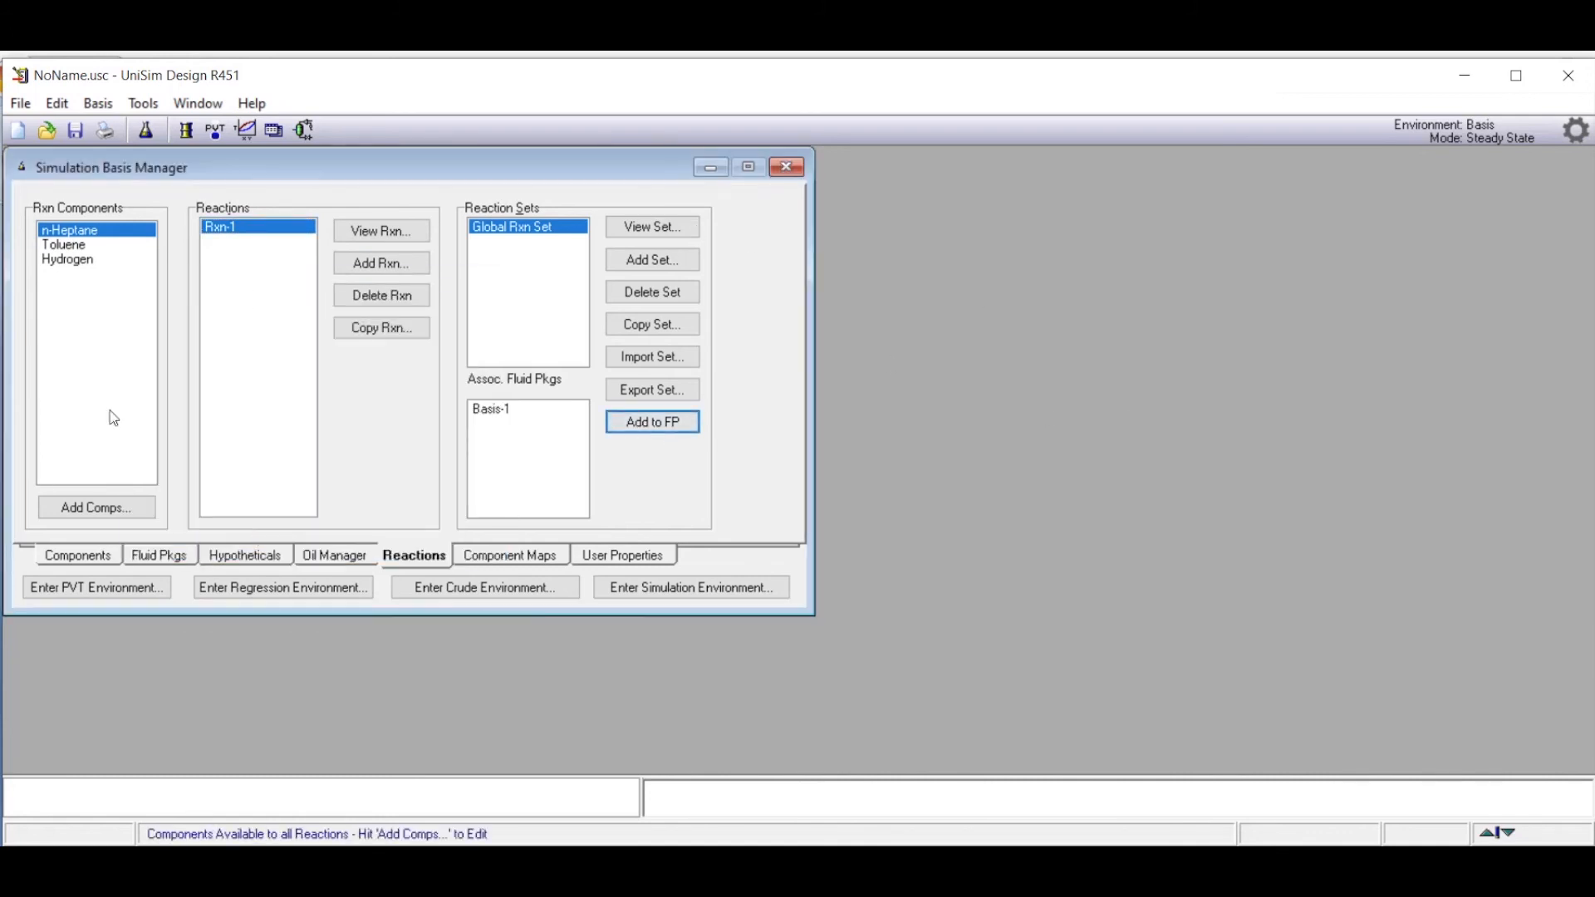
{"action": "left_click", "coordinate": [702, 590]}
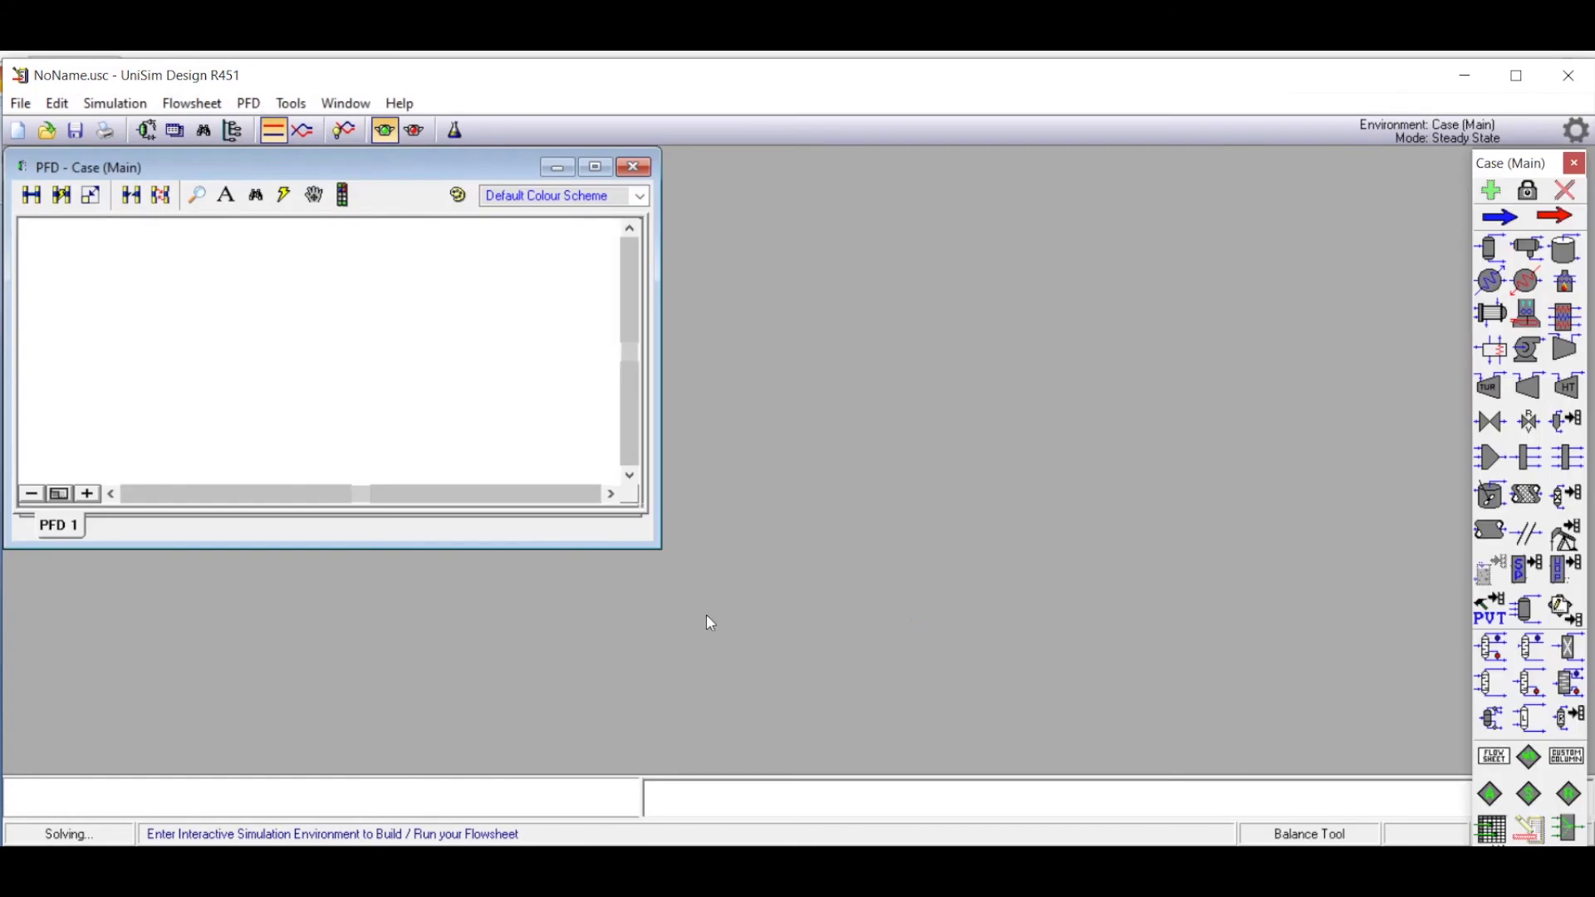
{"action": "left_click_drag", "start_coordinate": [656, 549], "coordinate": [1458, 764]}
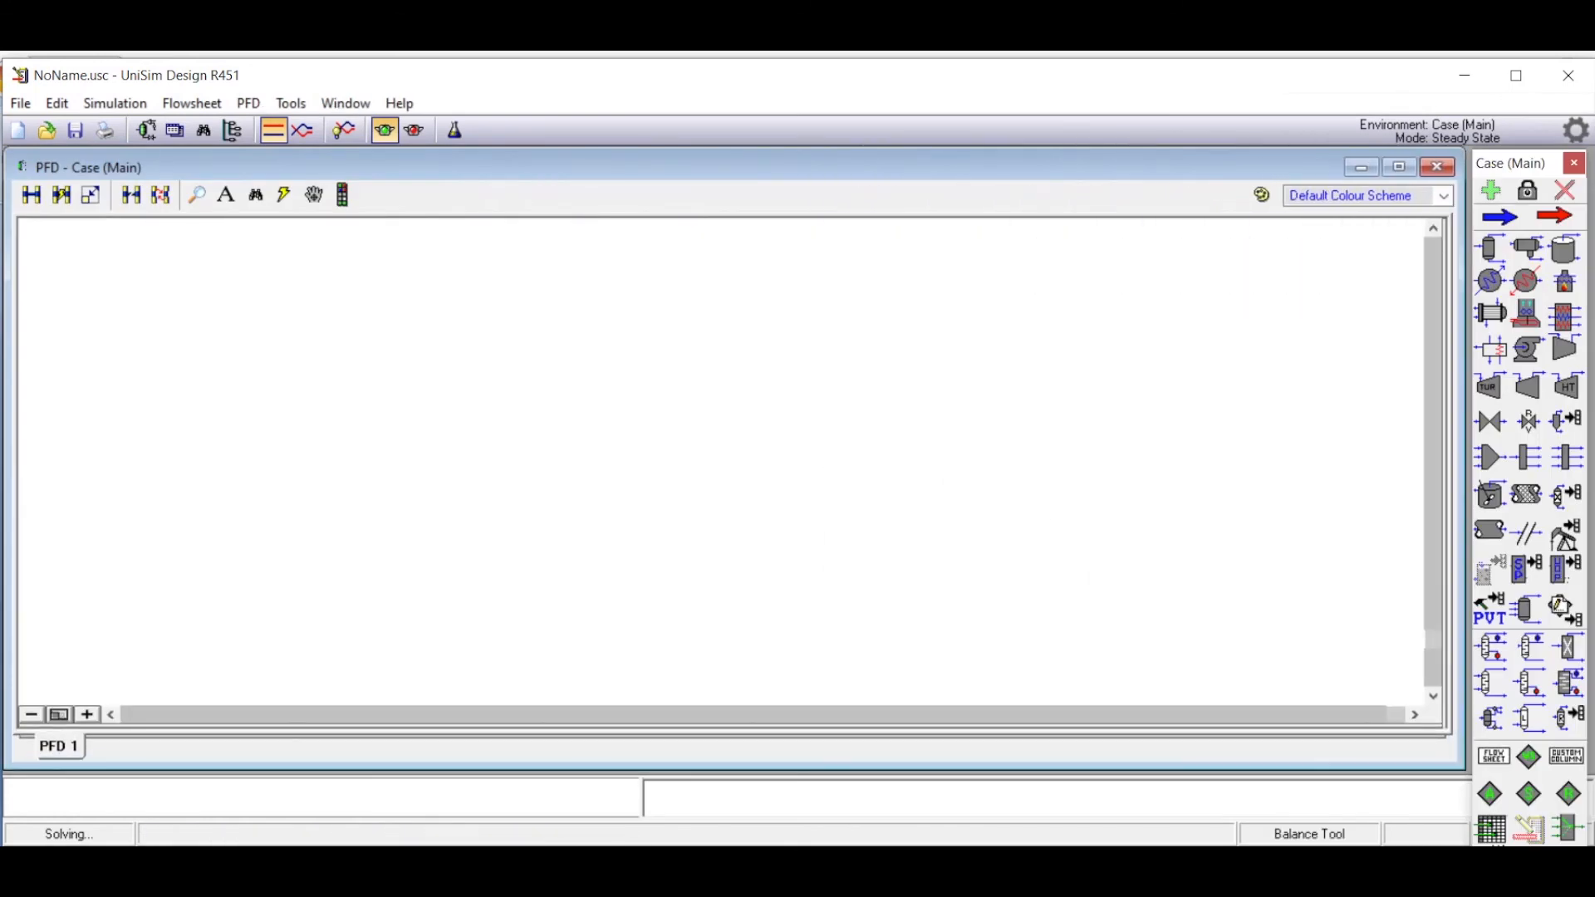
Step: Place a heat exchanger at the start of the empty flowsheet and a heater just after it
{"action": "left_click", "coordinate": [1163, 807]}
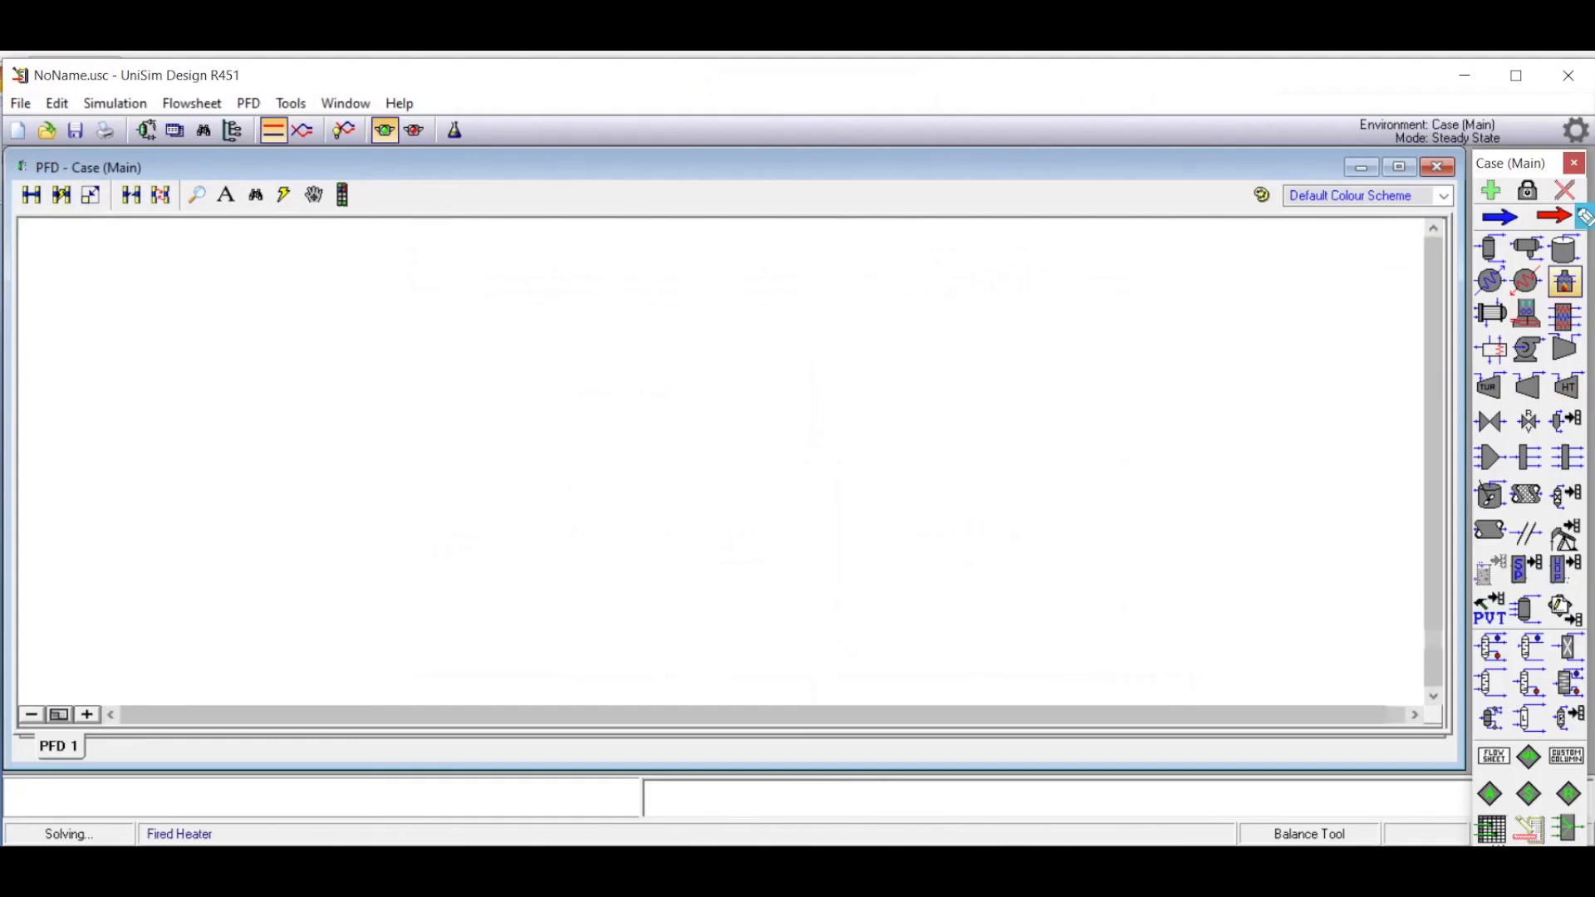
{"action": "left_click", "coordinate": [1490, 314]}
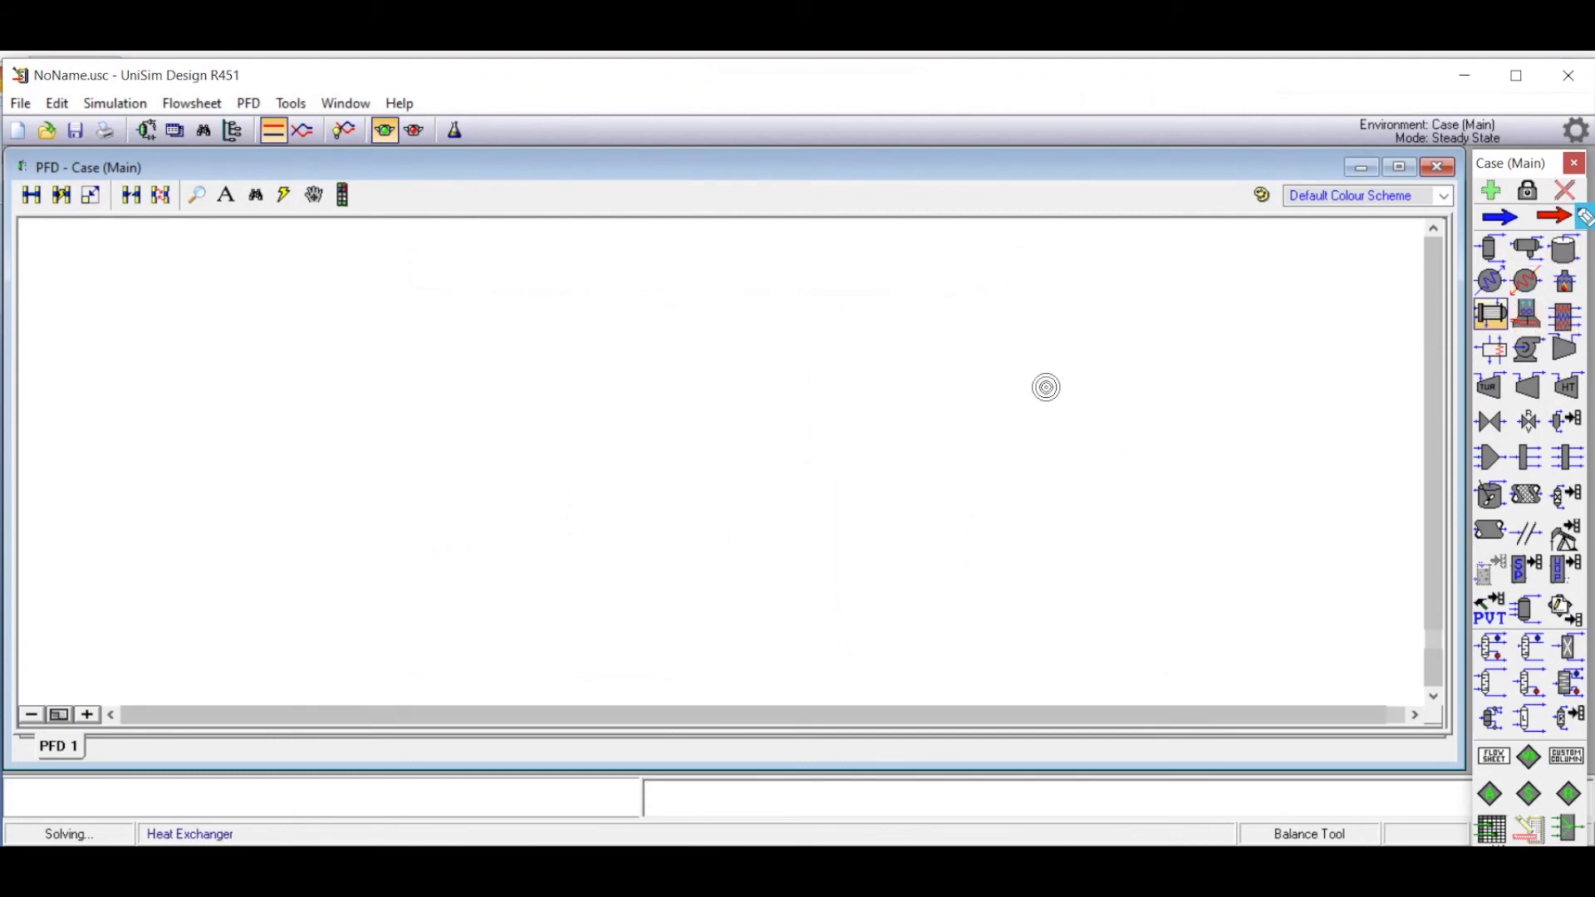
{"action": "left_click", "coordinate": [178, 456]}
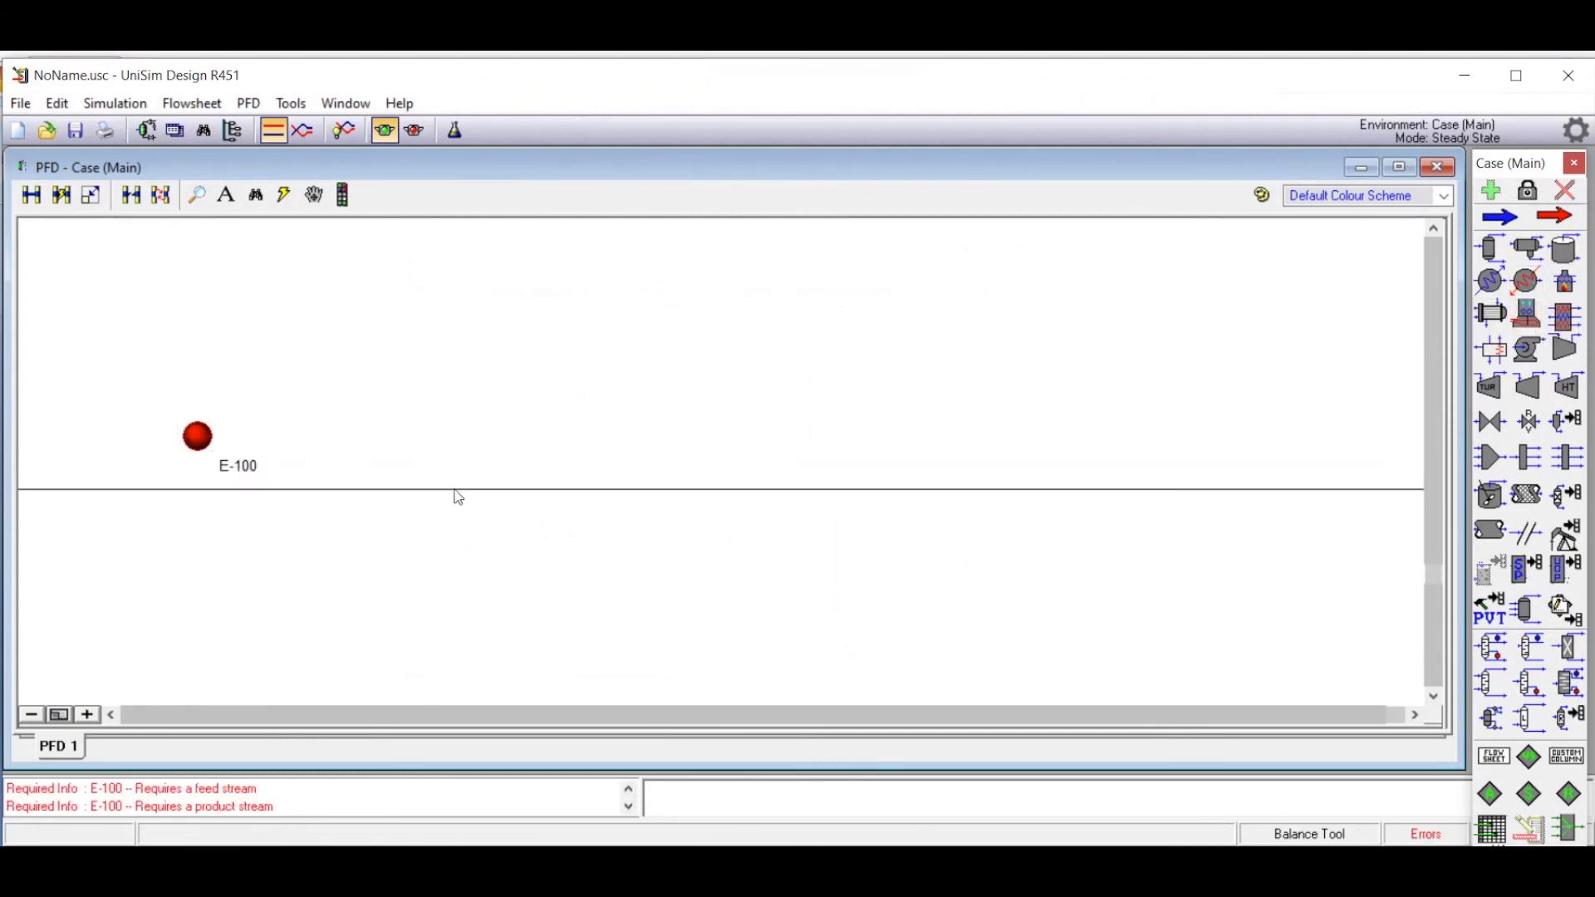
{"action": "left_click", "coordinate": [1533, 287]}
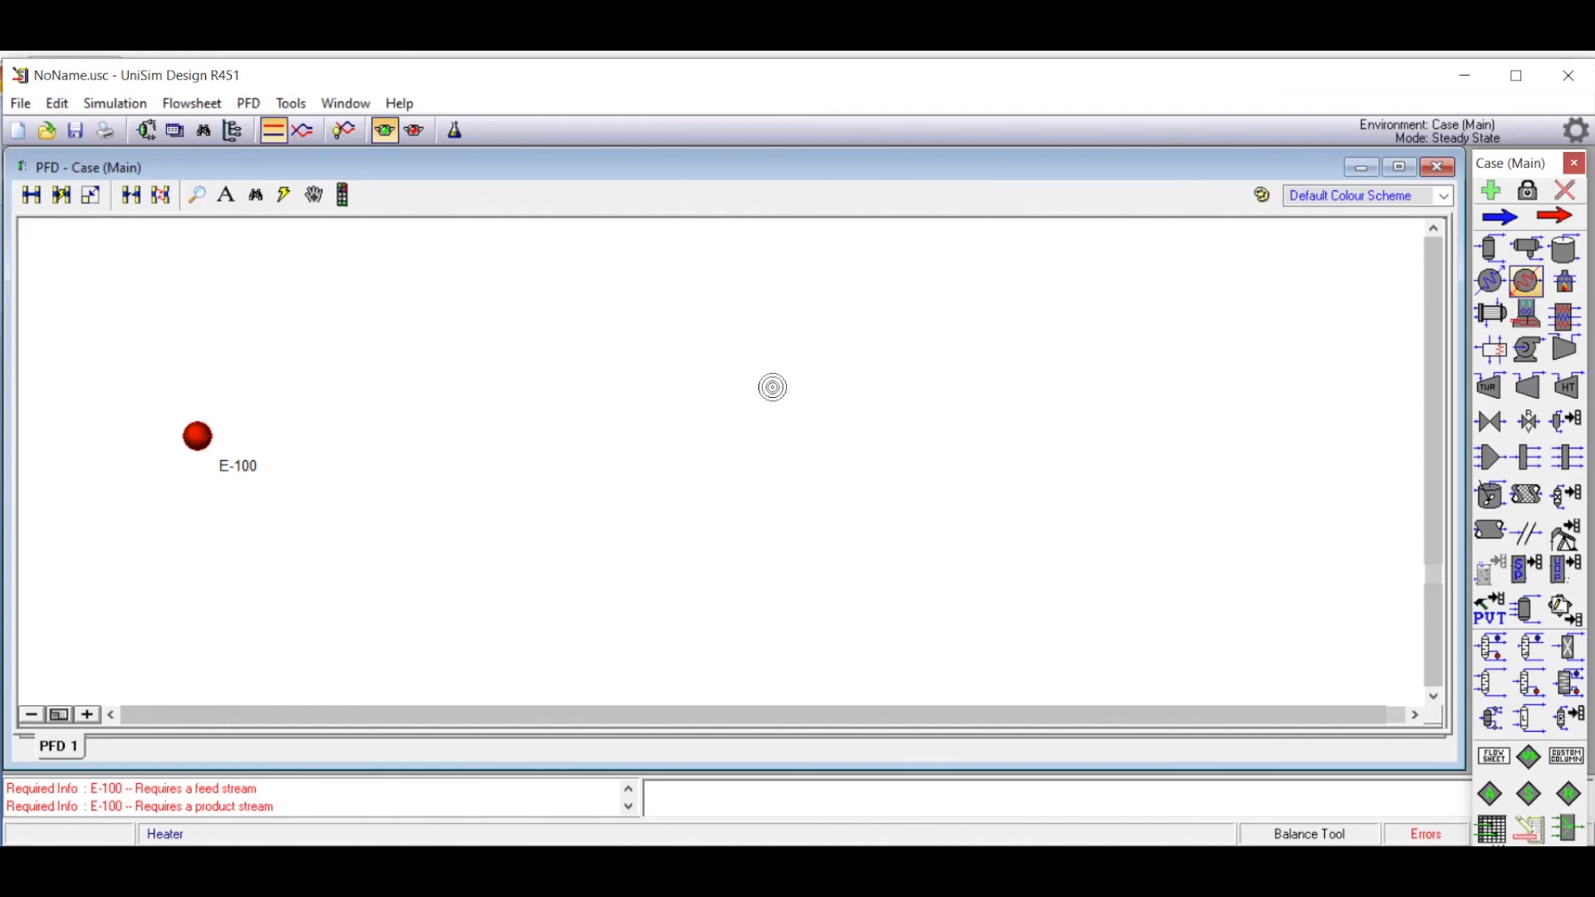
{"action": "left_click", "coordinate": [327, 440]}
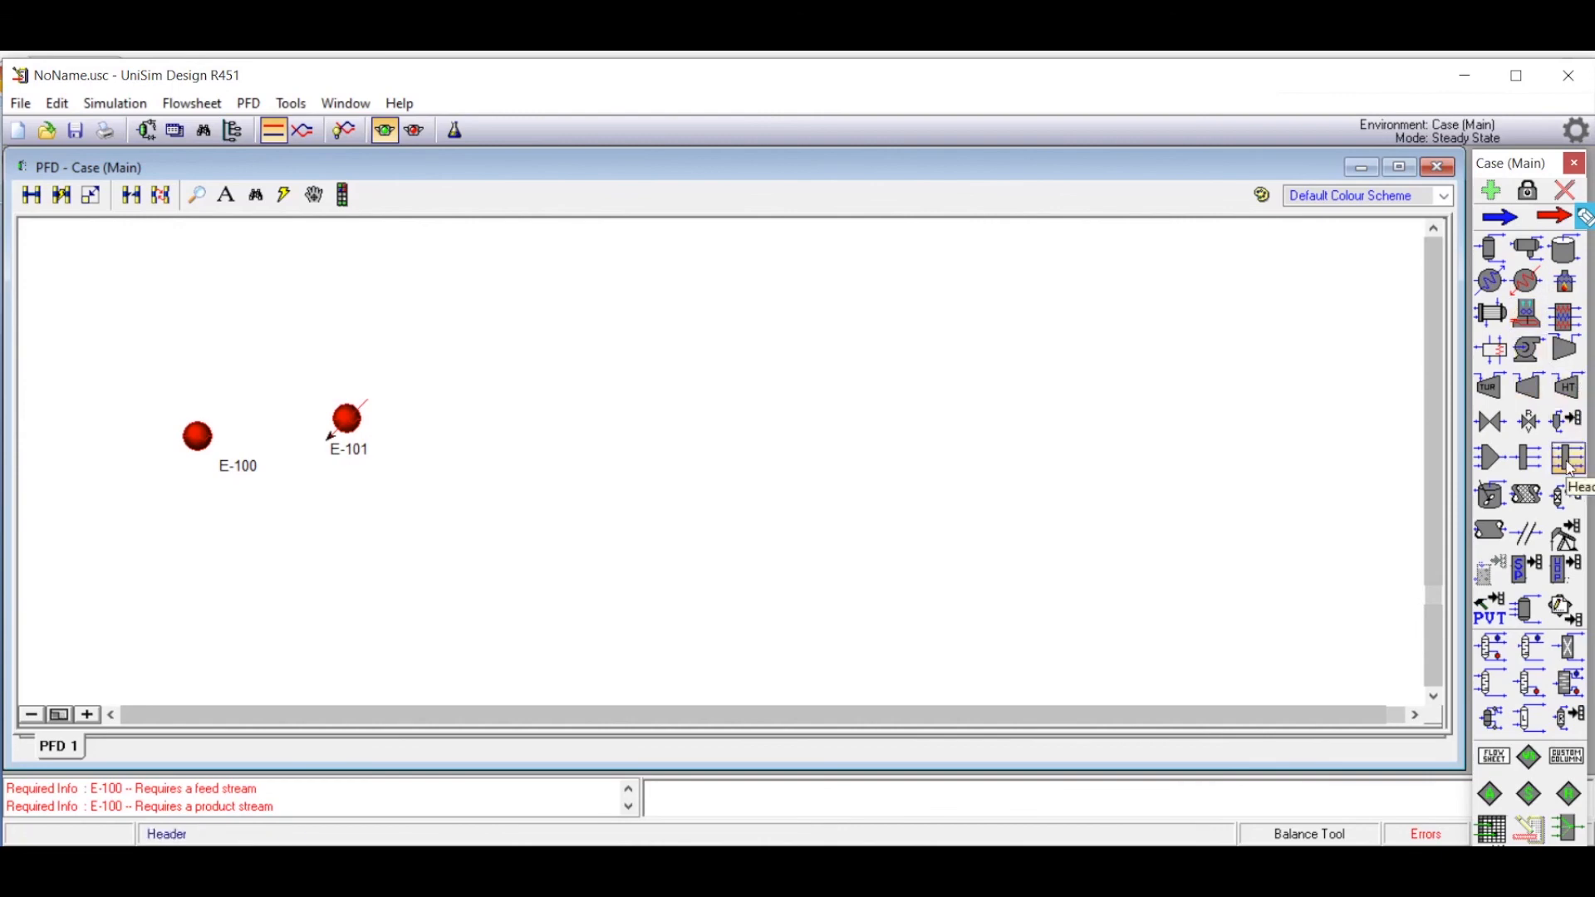
Step: Add a conversion reactor to the flowsheet downstream of heater E-101
{"action": "left_click", "coordinate": [1577, 513]}
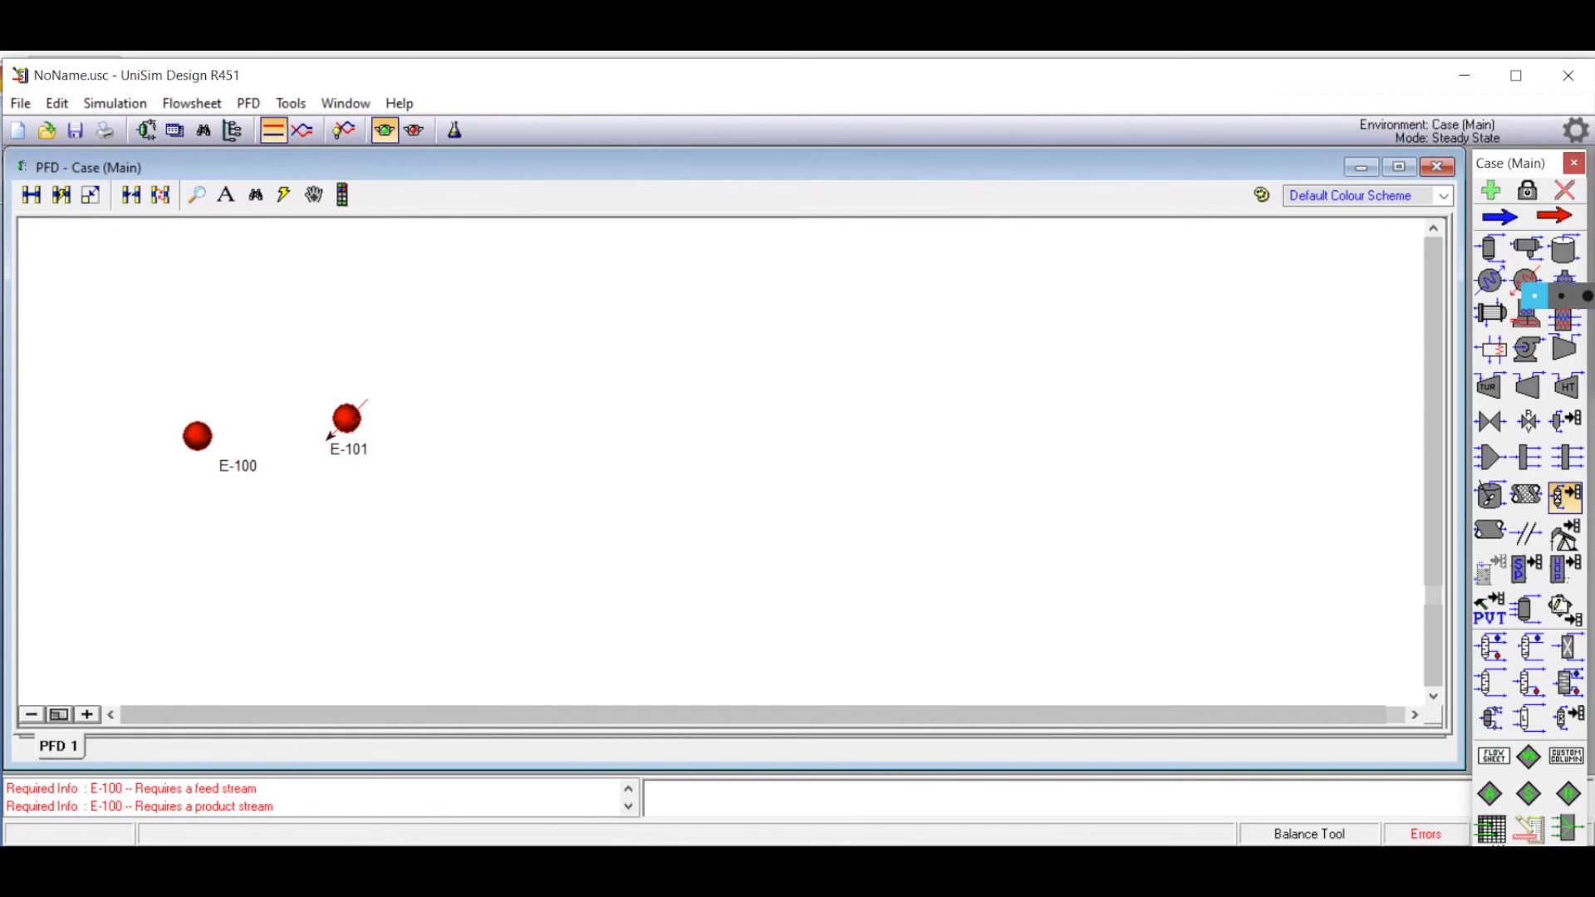
{"action": "left_click_drag", "start_coordinate": [1535, 296], "coordinate": [1386, 139]}
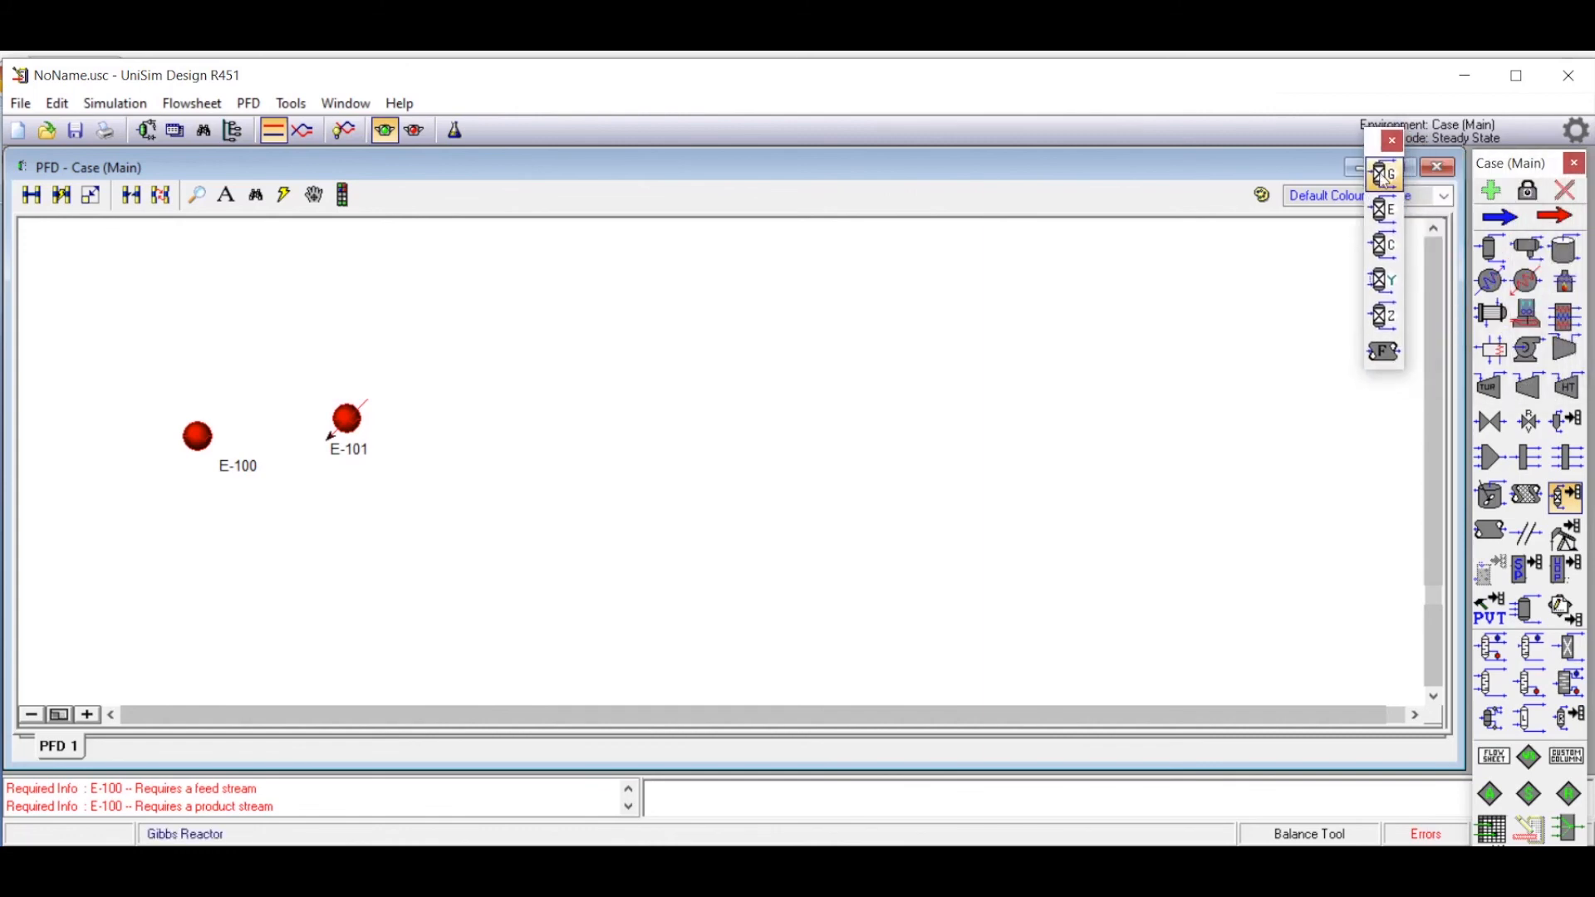
{"action": "left_click", "coordinate": [1379, 246]}
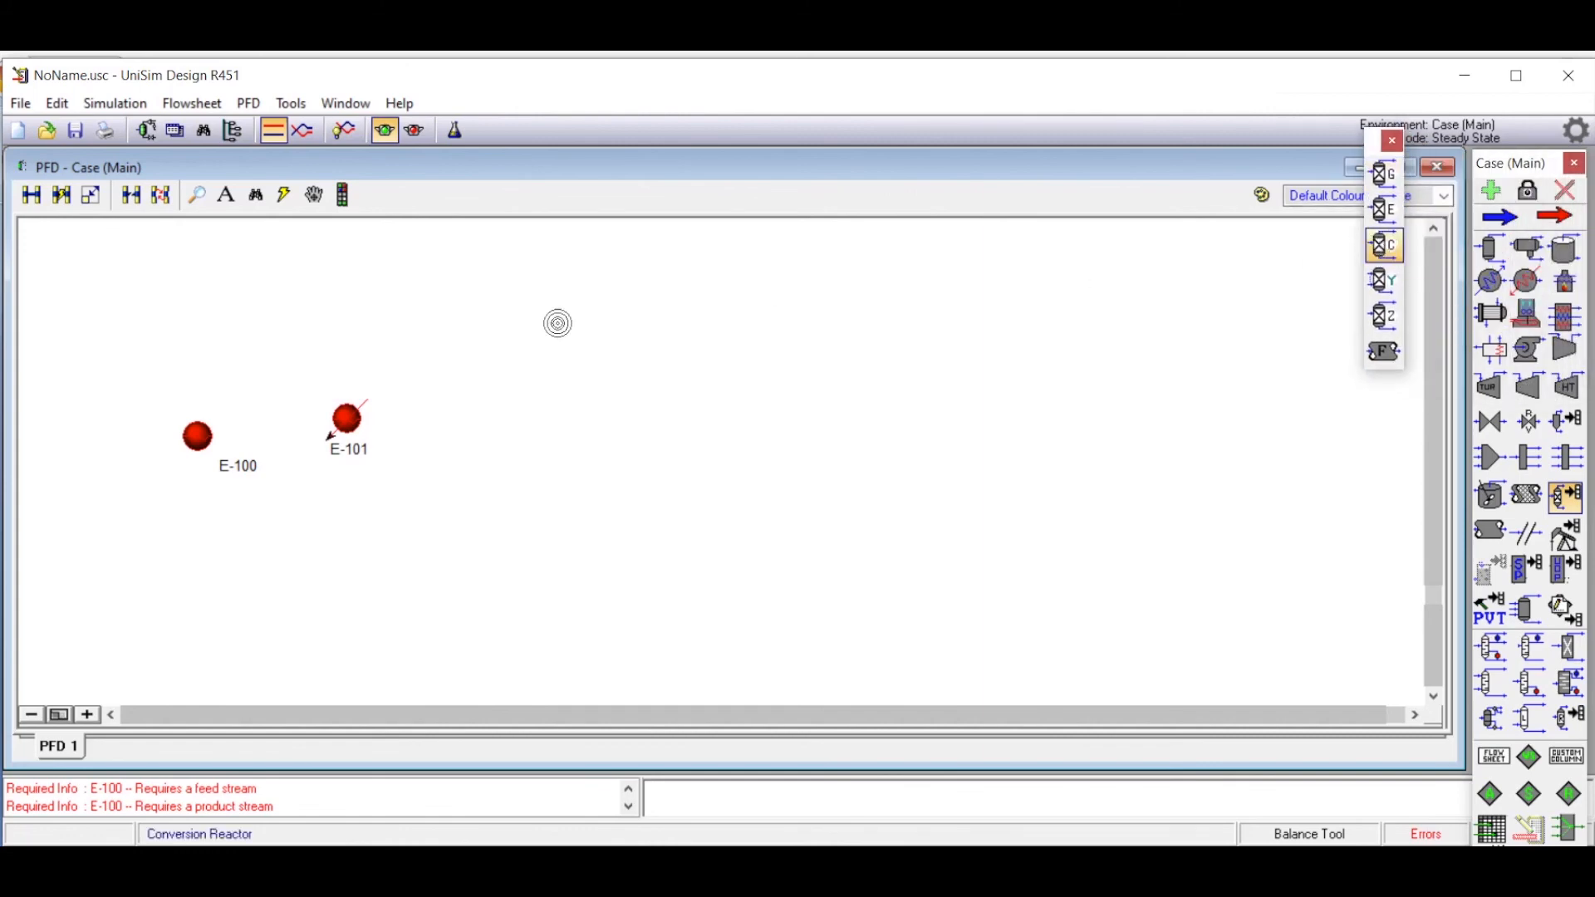
{"action": "left_click", "coordinate": [477, 438]}
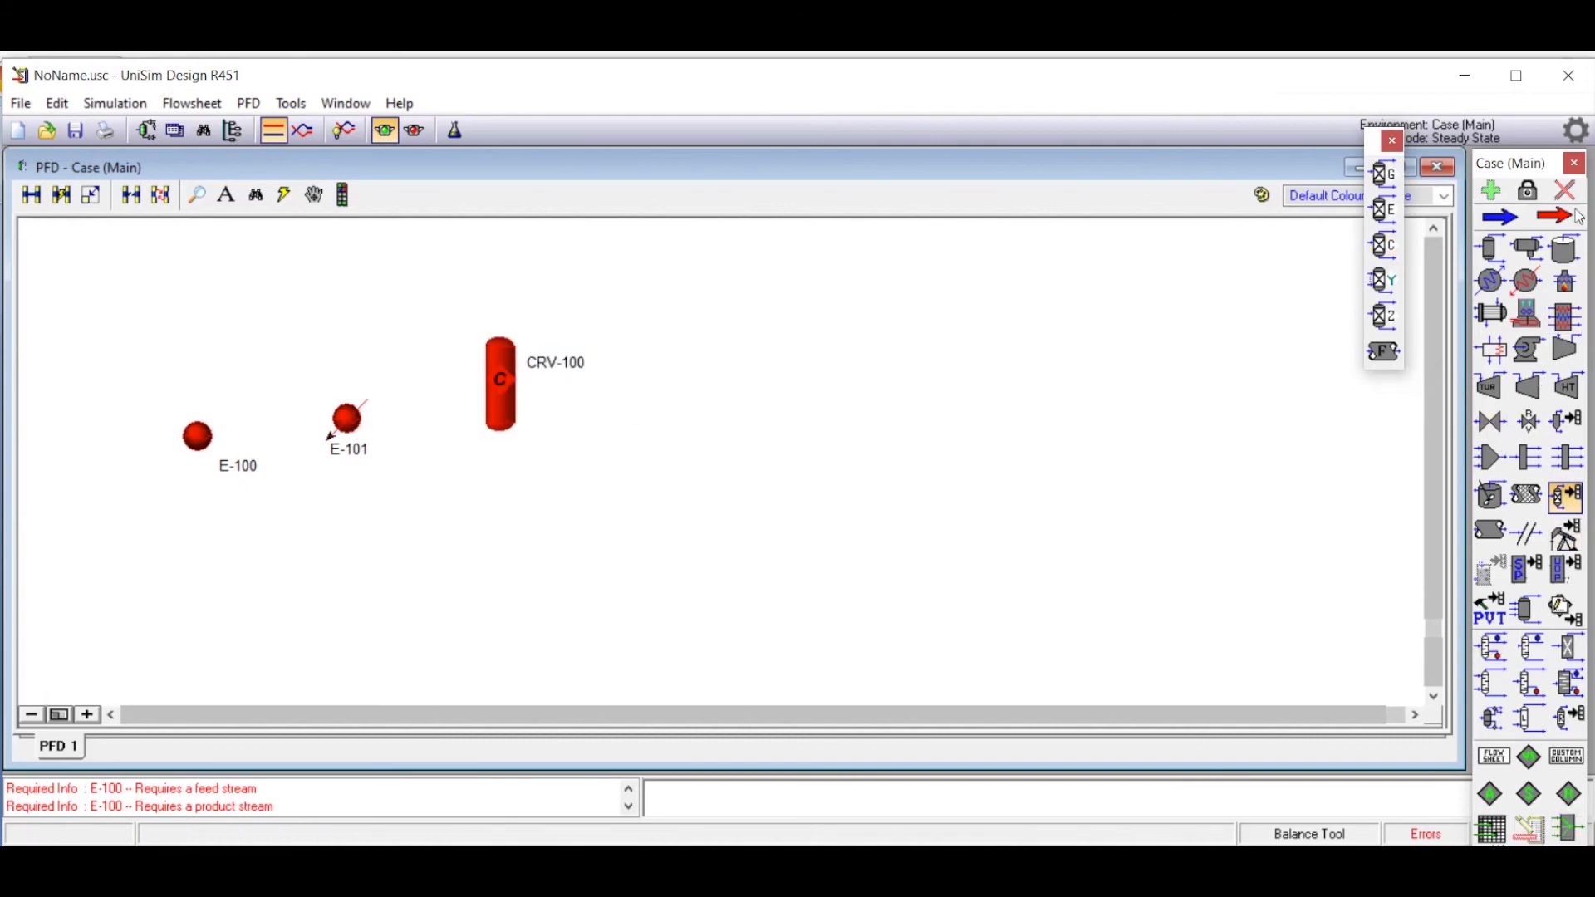
Step: Place a cooler after reactor CRV-100 and a separator after the cooler, closing the reactor palette
{"action": "left_click", "coordinate": [1493, 282]}
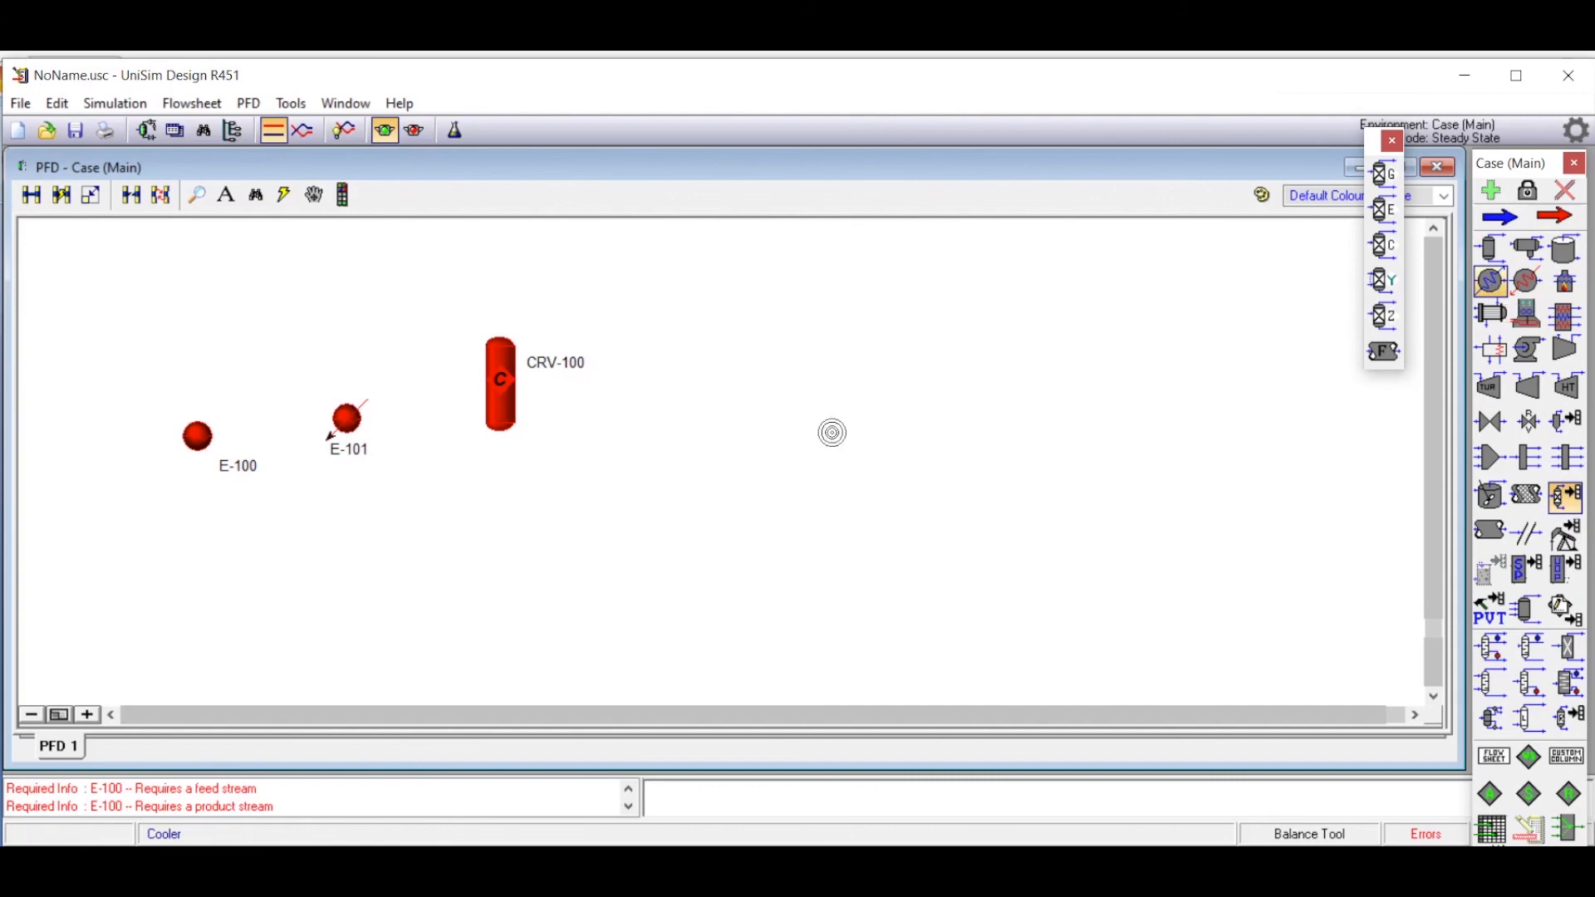
{"action": "left_click", "coordinate": [675, 432]}
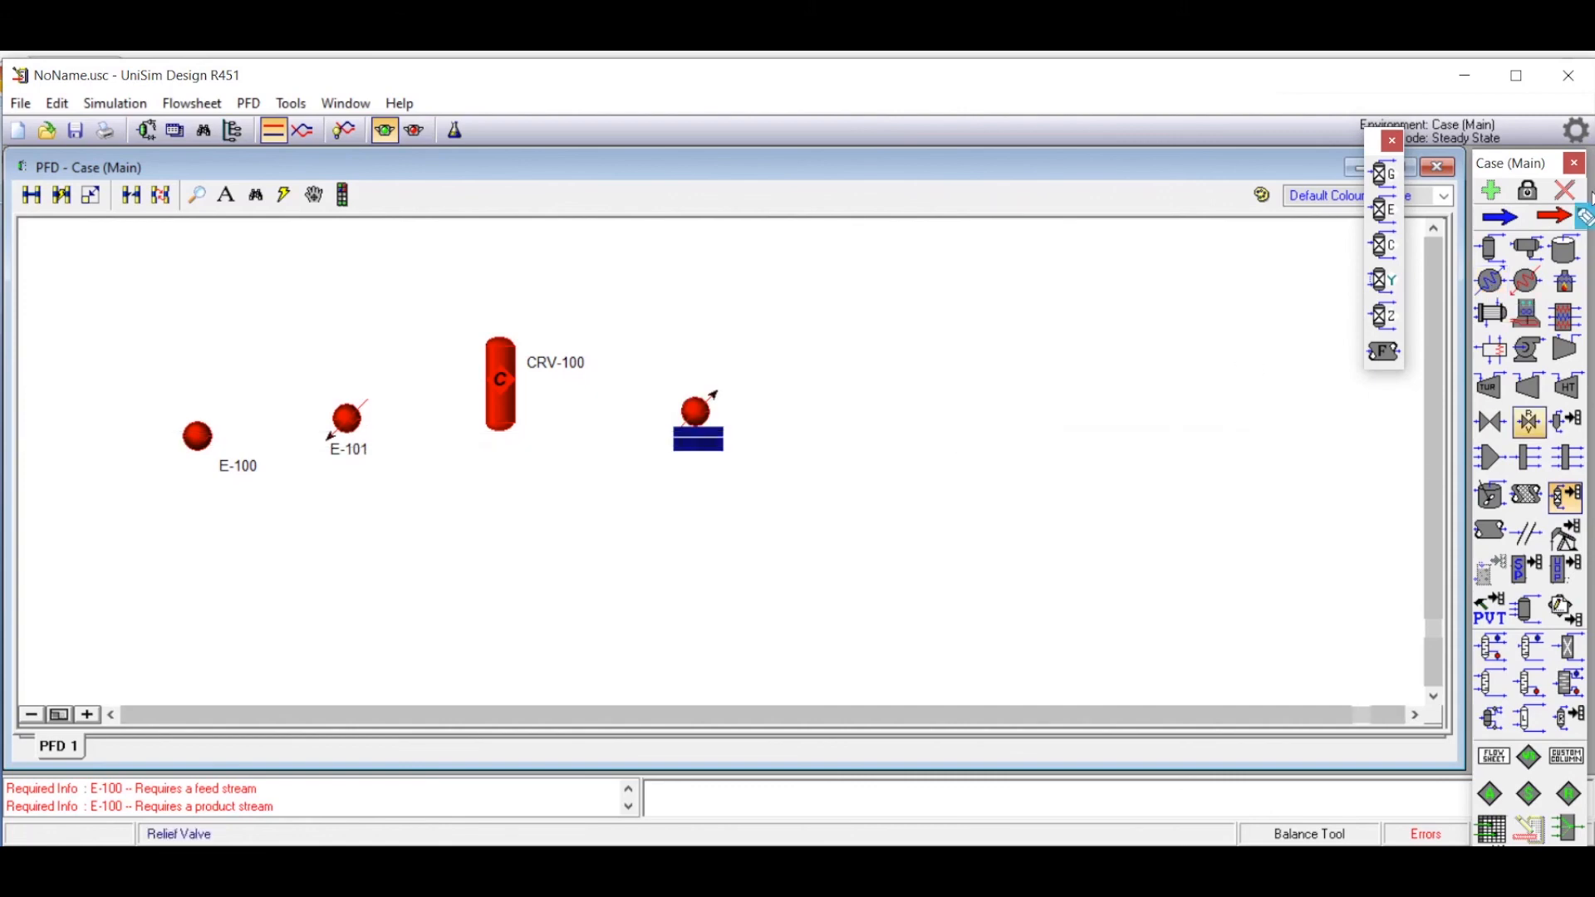
{"action": "left_click", "coordinate": [1493, 254]}
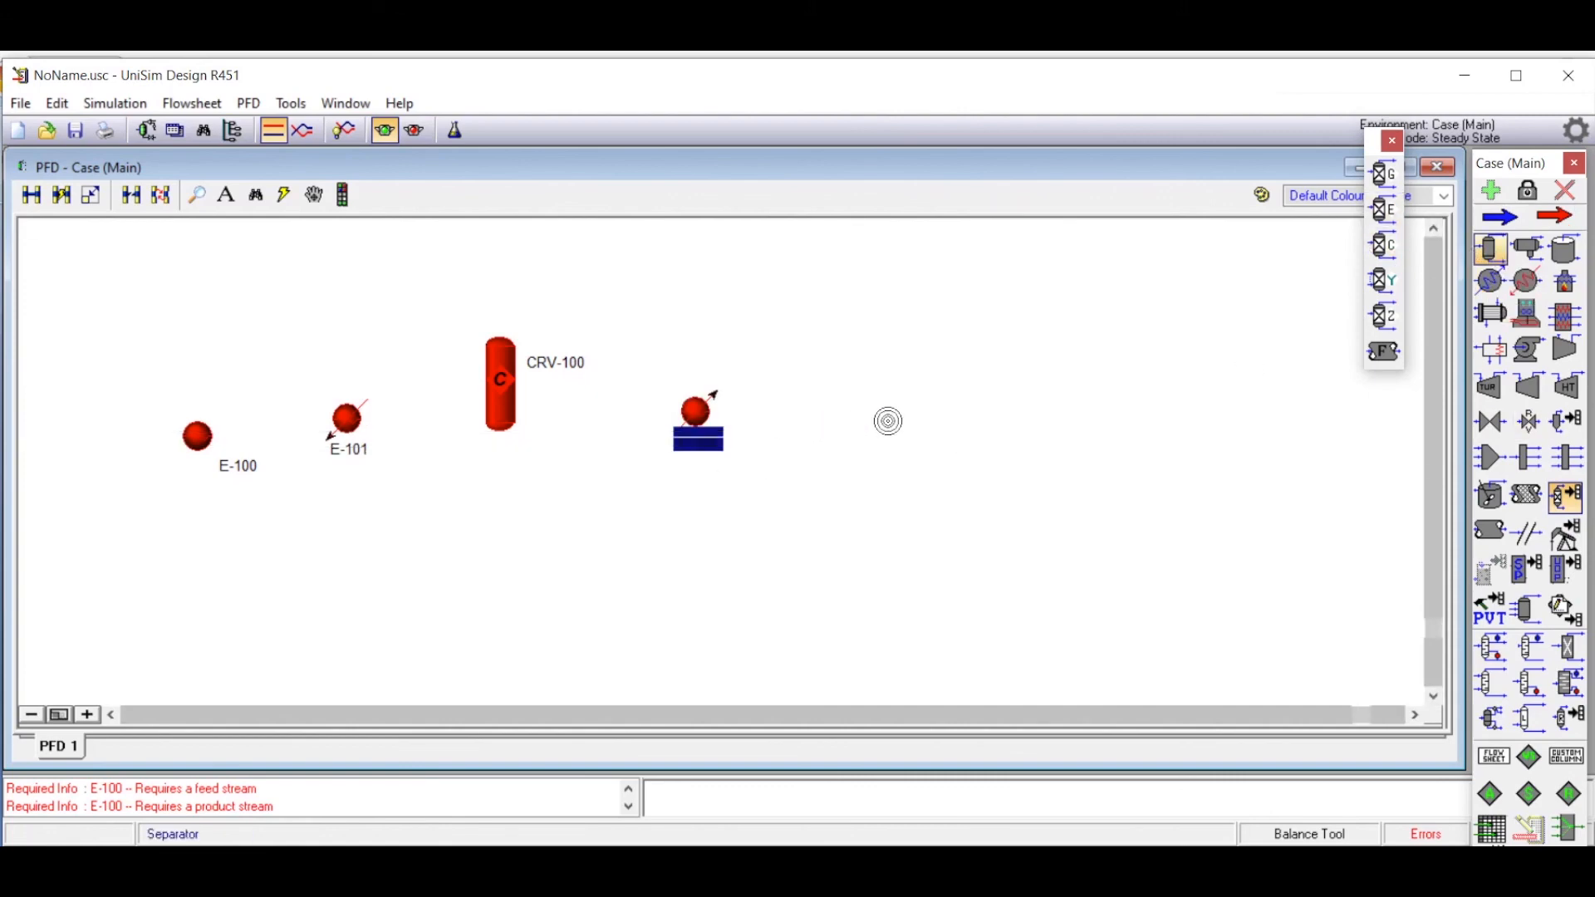
{"action": "left_click", "coordinate": [895, 395]}
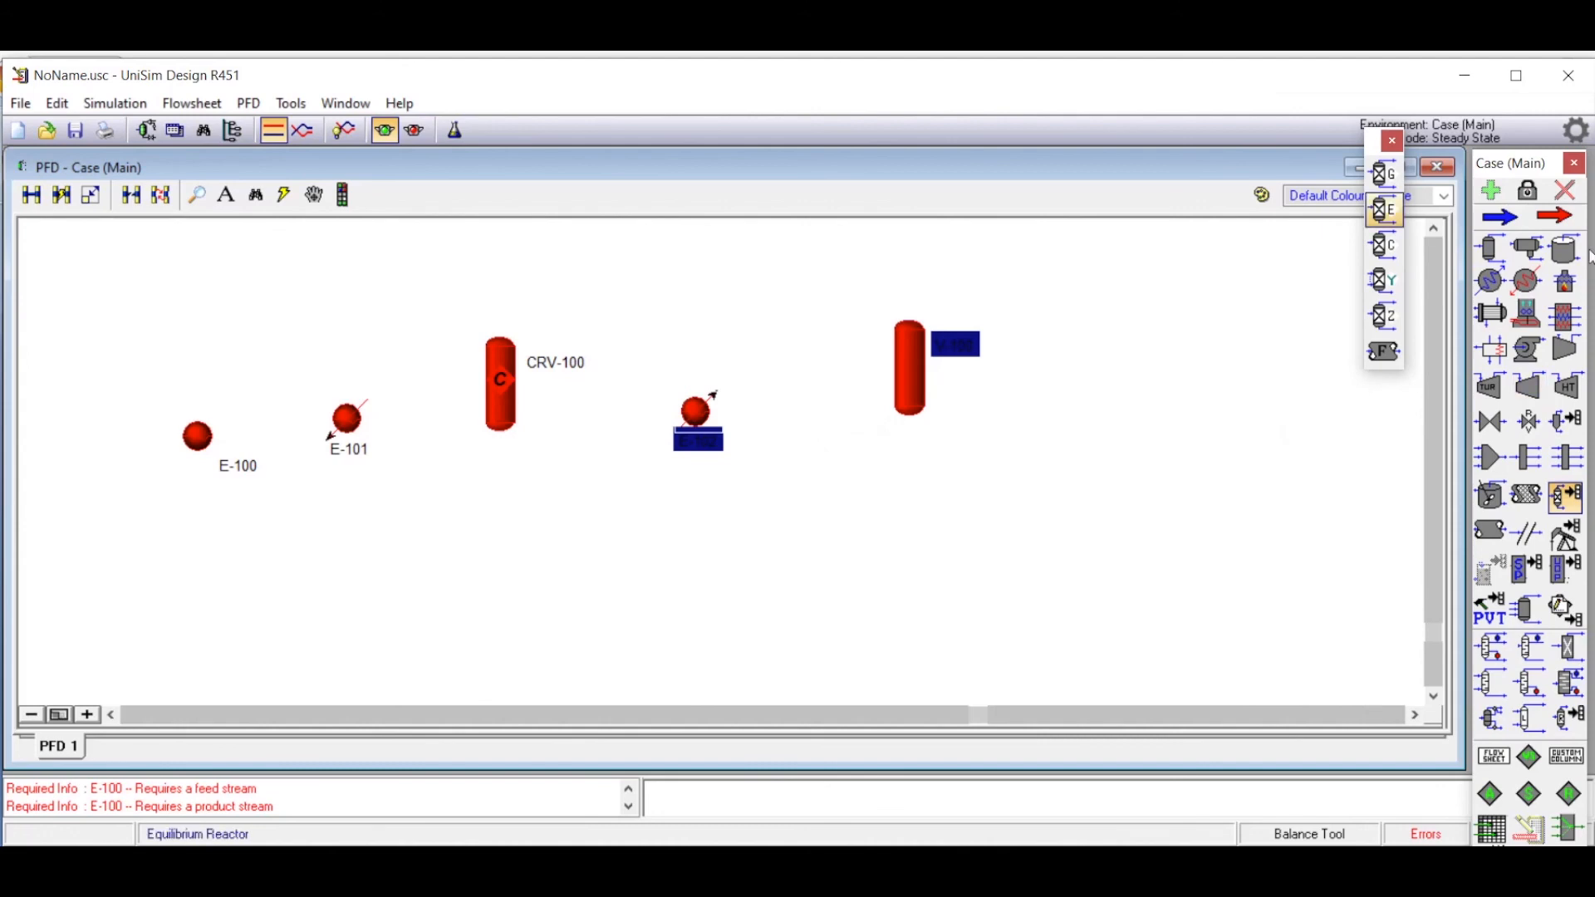
{"action": "left_click", "coordinate": [1395, 142]}
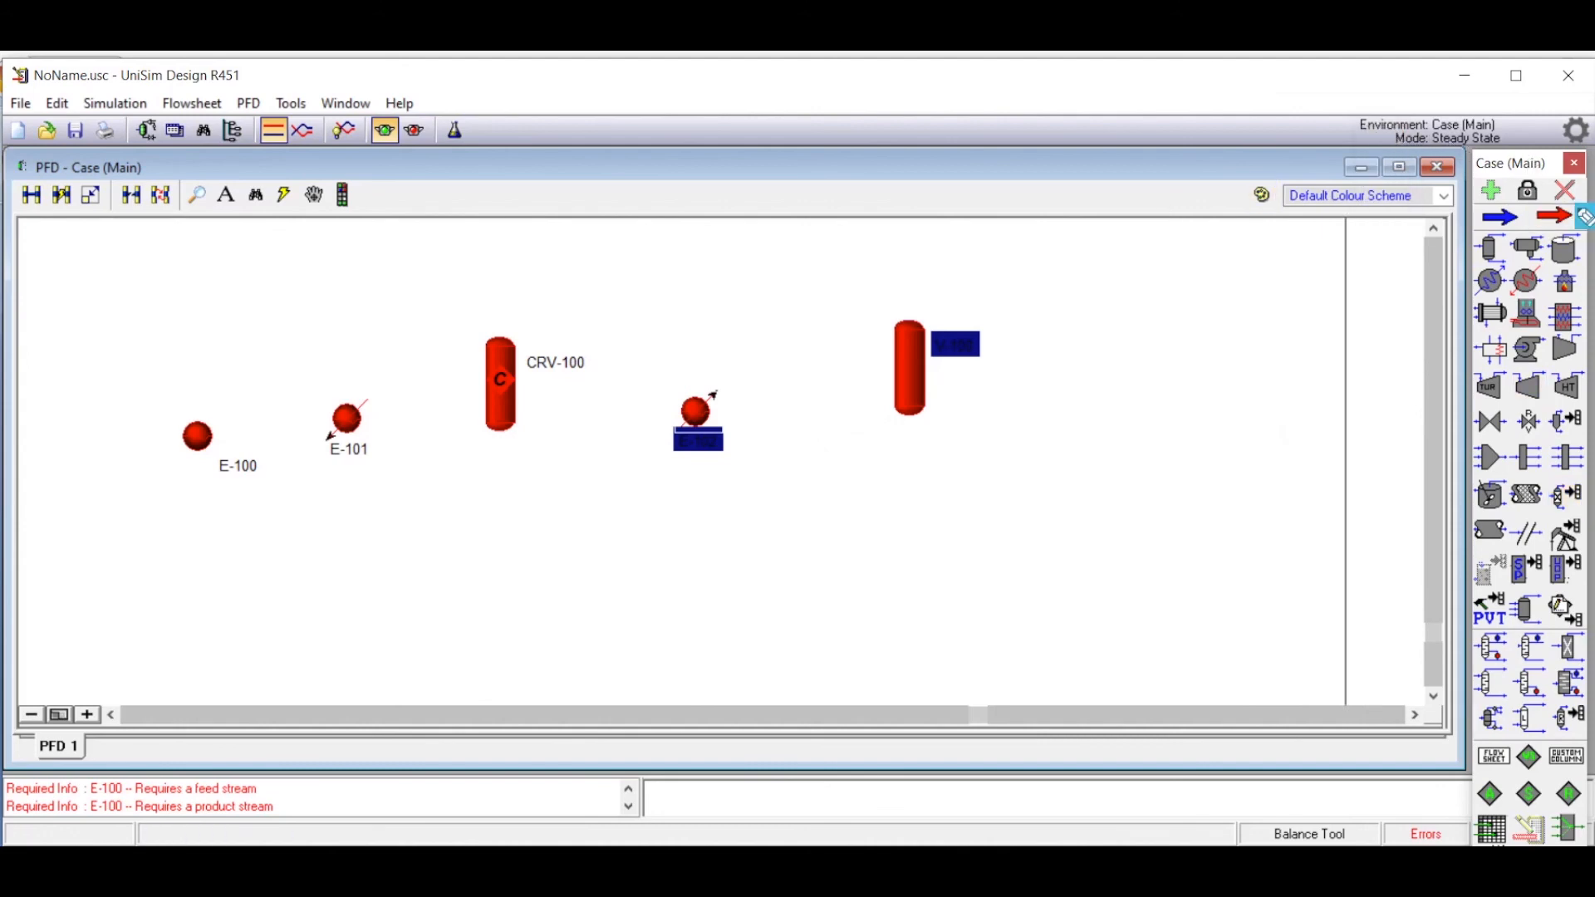
Step: Connect heat exchanger E-100 with streams 1 and 2 as tube side inlet and outlet, and 4 and 5 as shell side inlet and outlet
{"action": "double_click", "coordinate": [199, 443]}
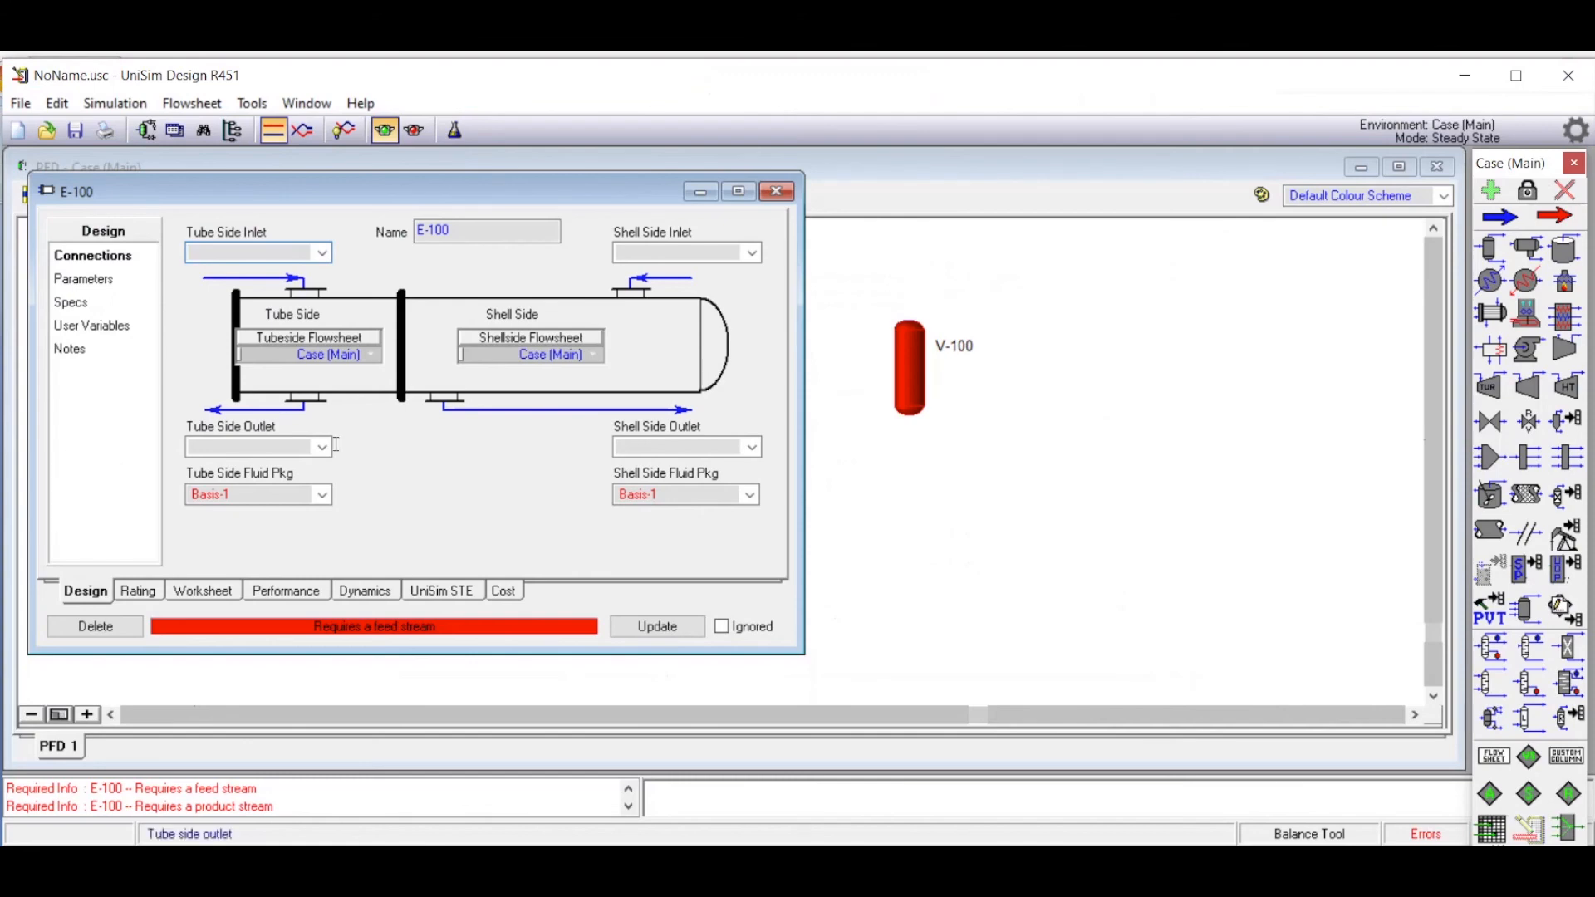
{"action": "type", "text": "1"}
{"action": "left_click", "coordinate": [250, 448]}
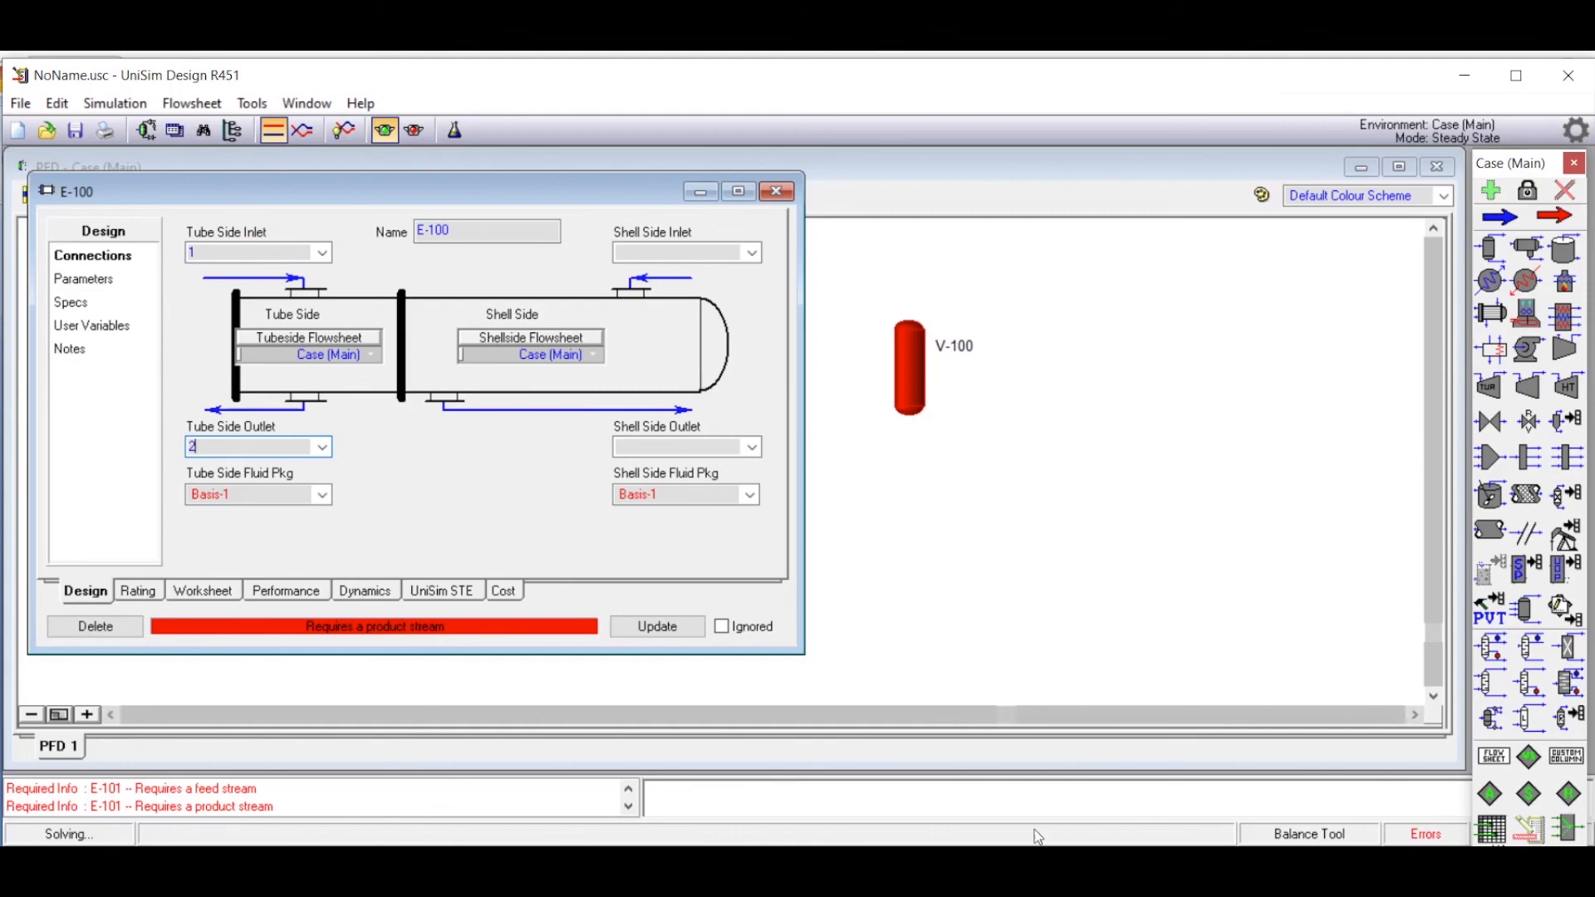
{"action": "key", "text": "alt+Tab"}
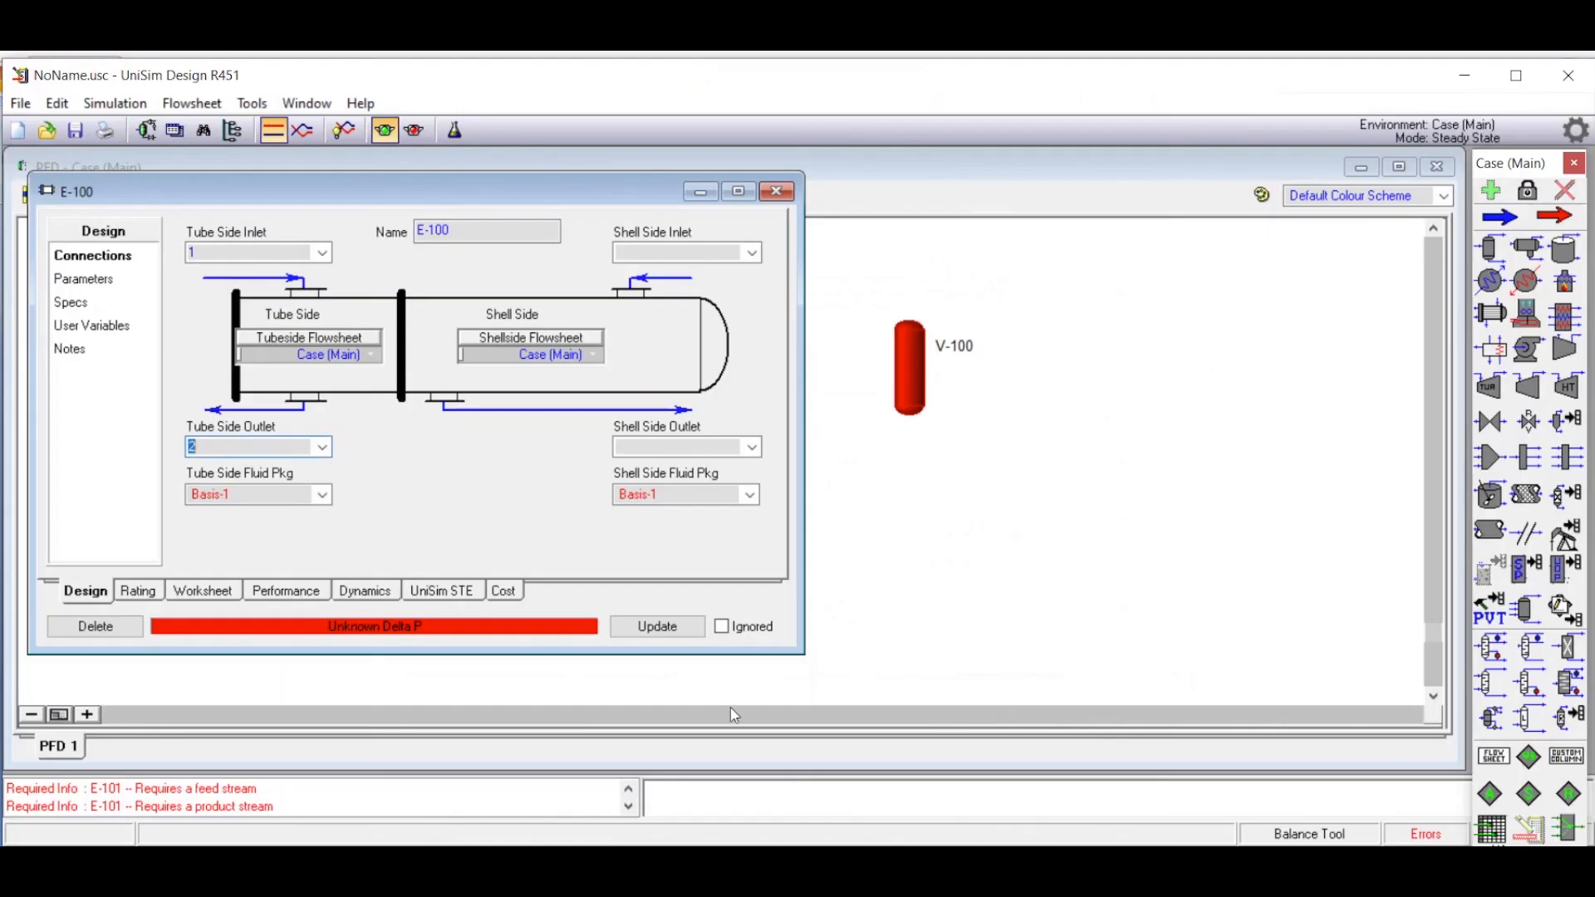
{"action": "left_click", "coordinate": [681, 253]}
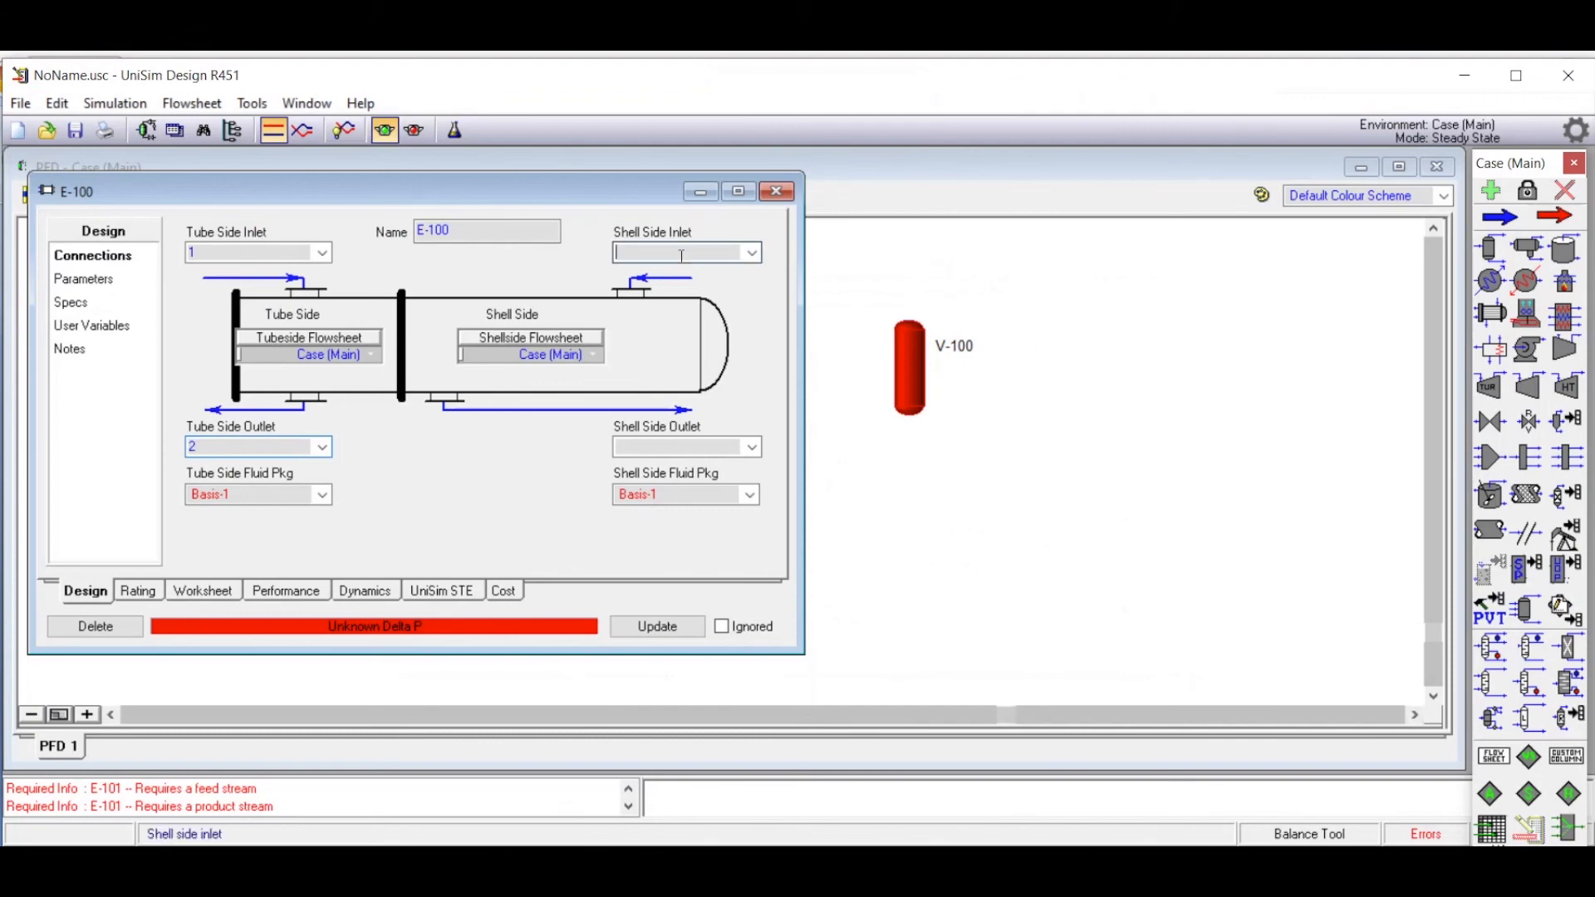
{"action": "type", "text": "4"}
{"action": "key", "text": "Tab"}
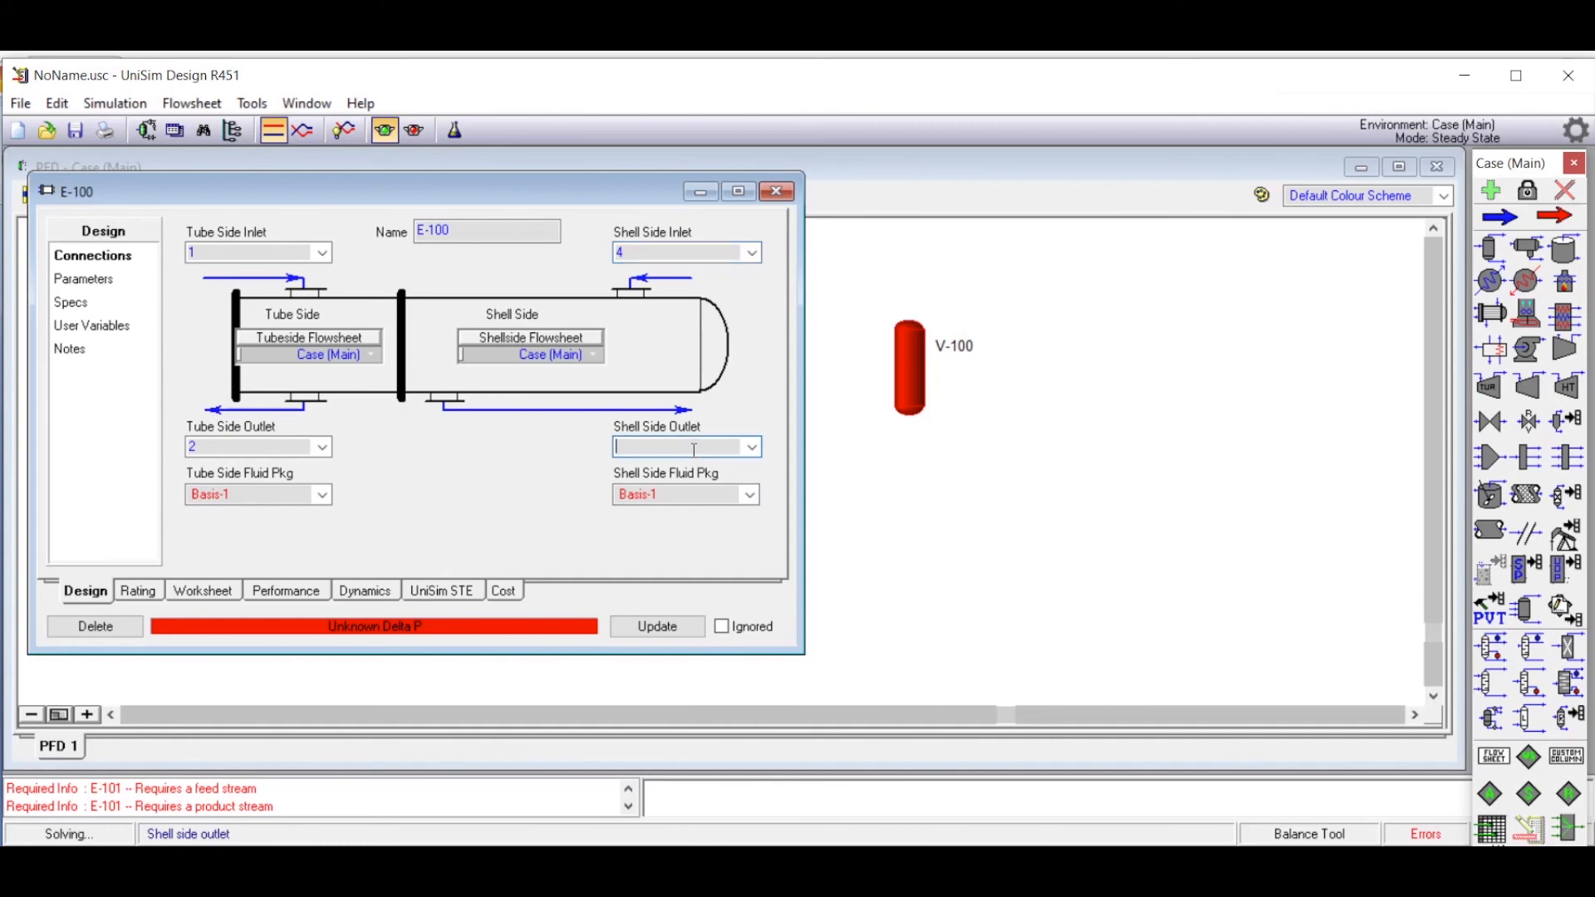
{"action": "type", "text": "5"}
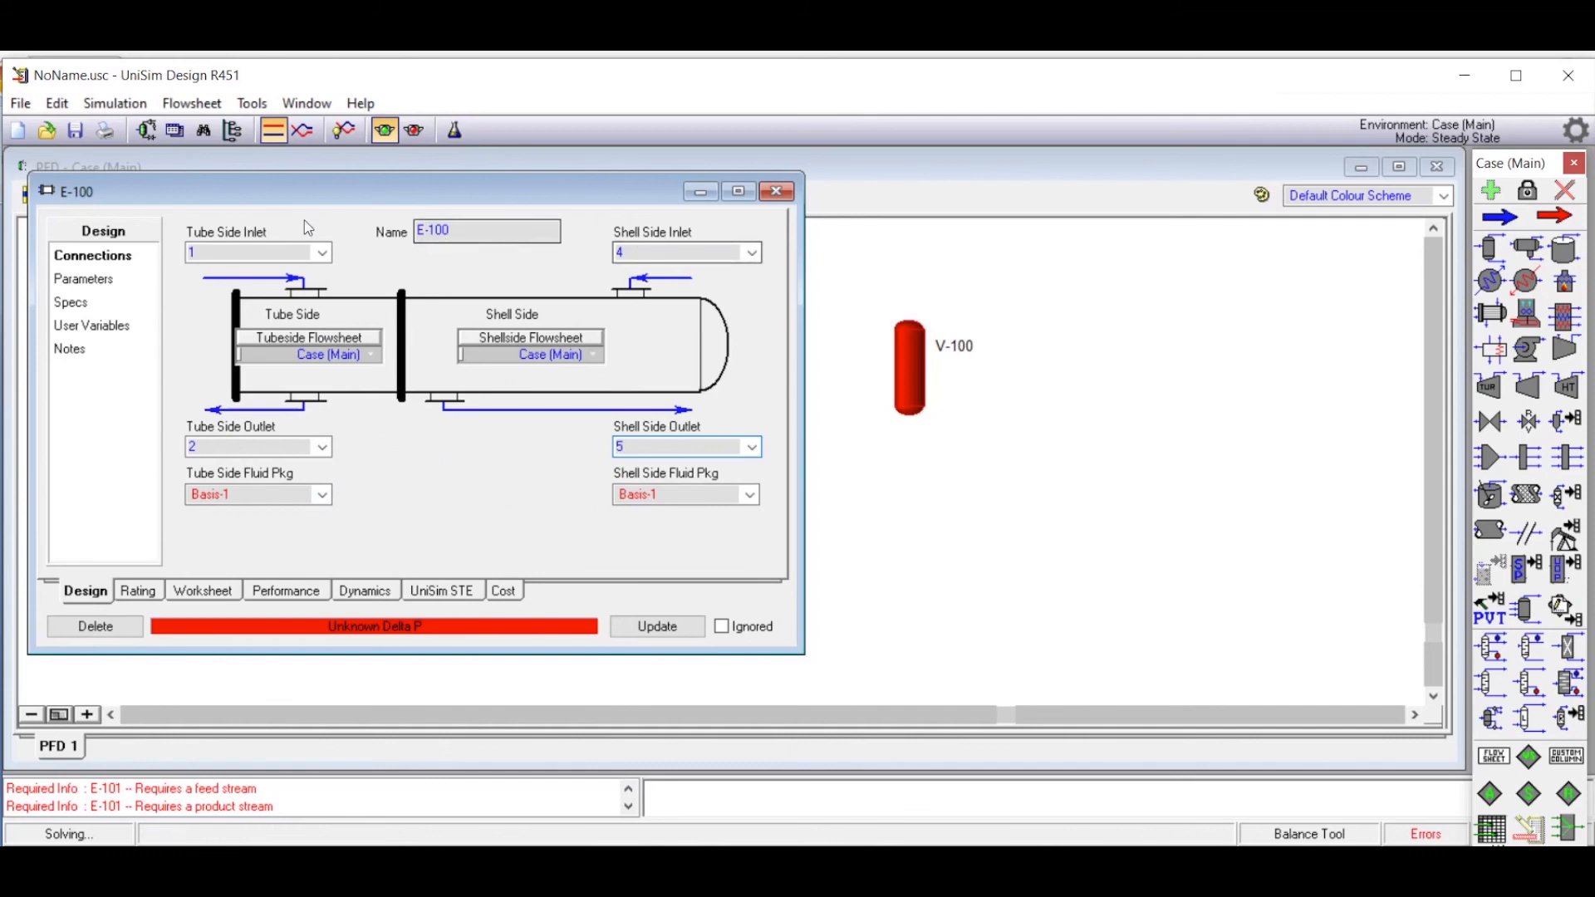
Step: Set the tube side and shell side Delta P of heat exchanger E-100 to 0 kPa and close its window
{"action": "left_click", "coordinate": [113, 281]}
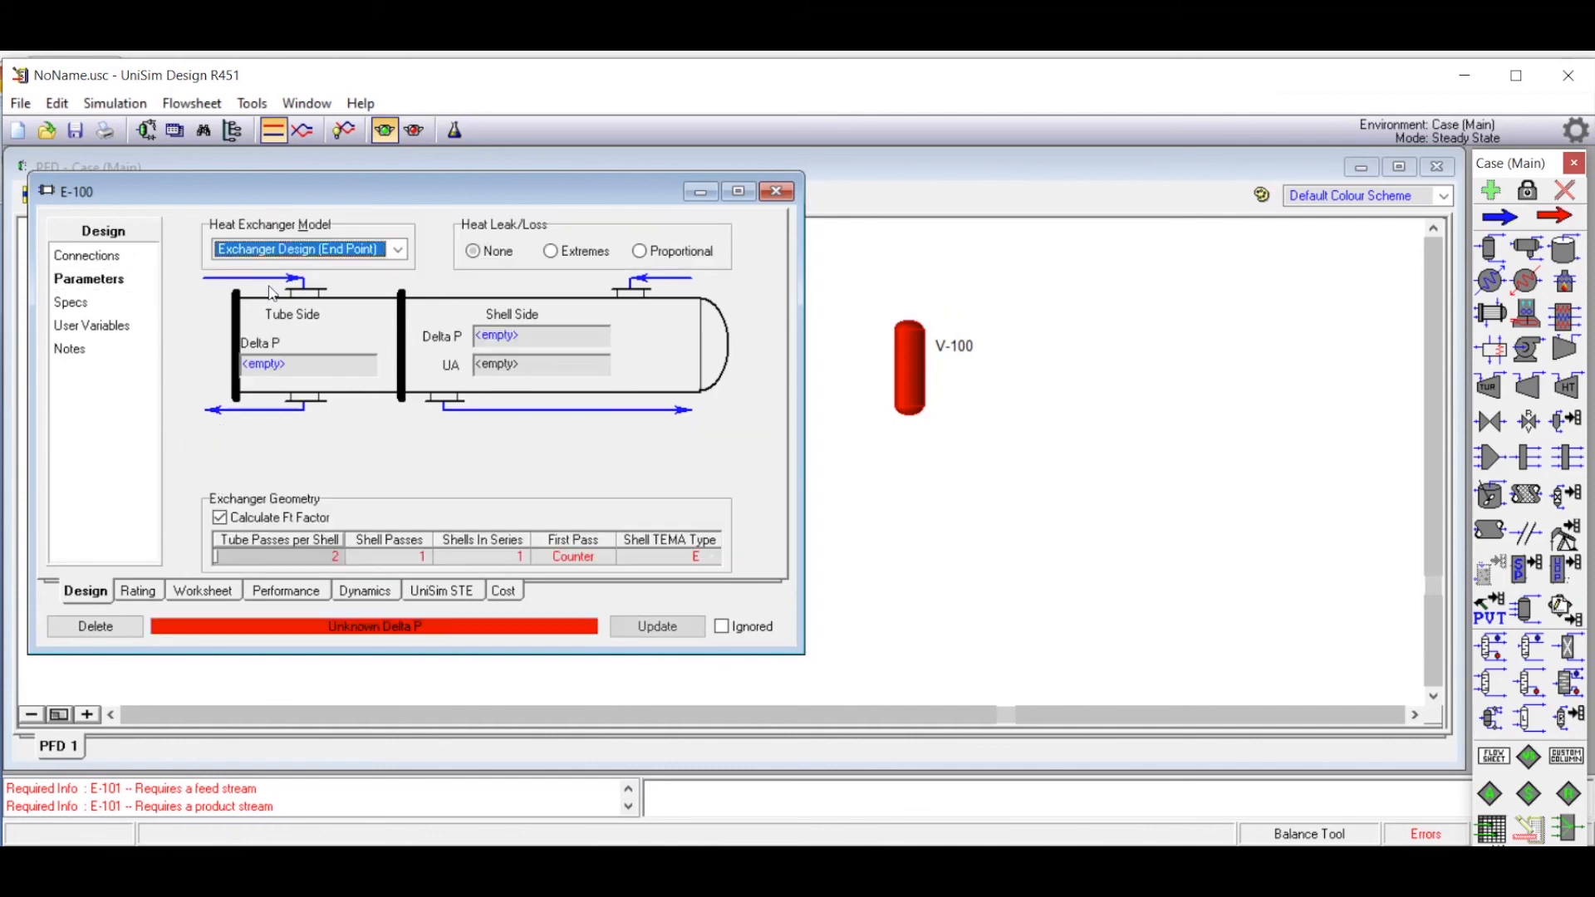
{"action": "left_click", "coordinate": [319, 364]}
{"action": "type", "text": "0"}
{"action": "left_click", "coordinate": [531, 336]}
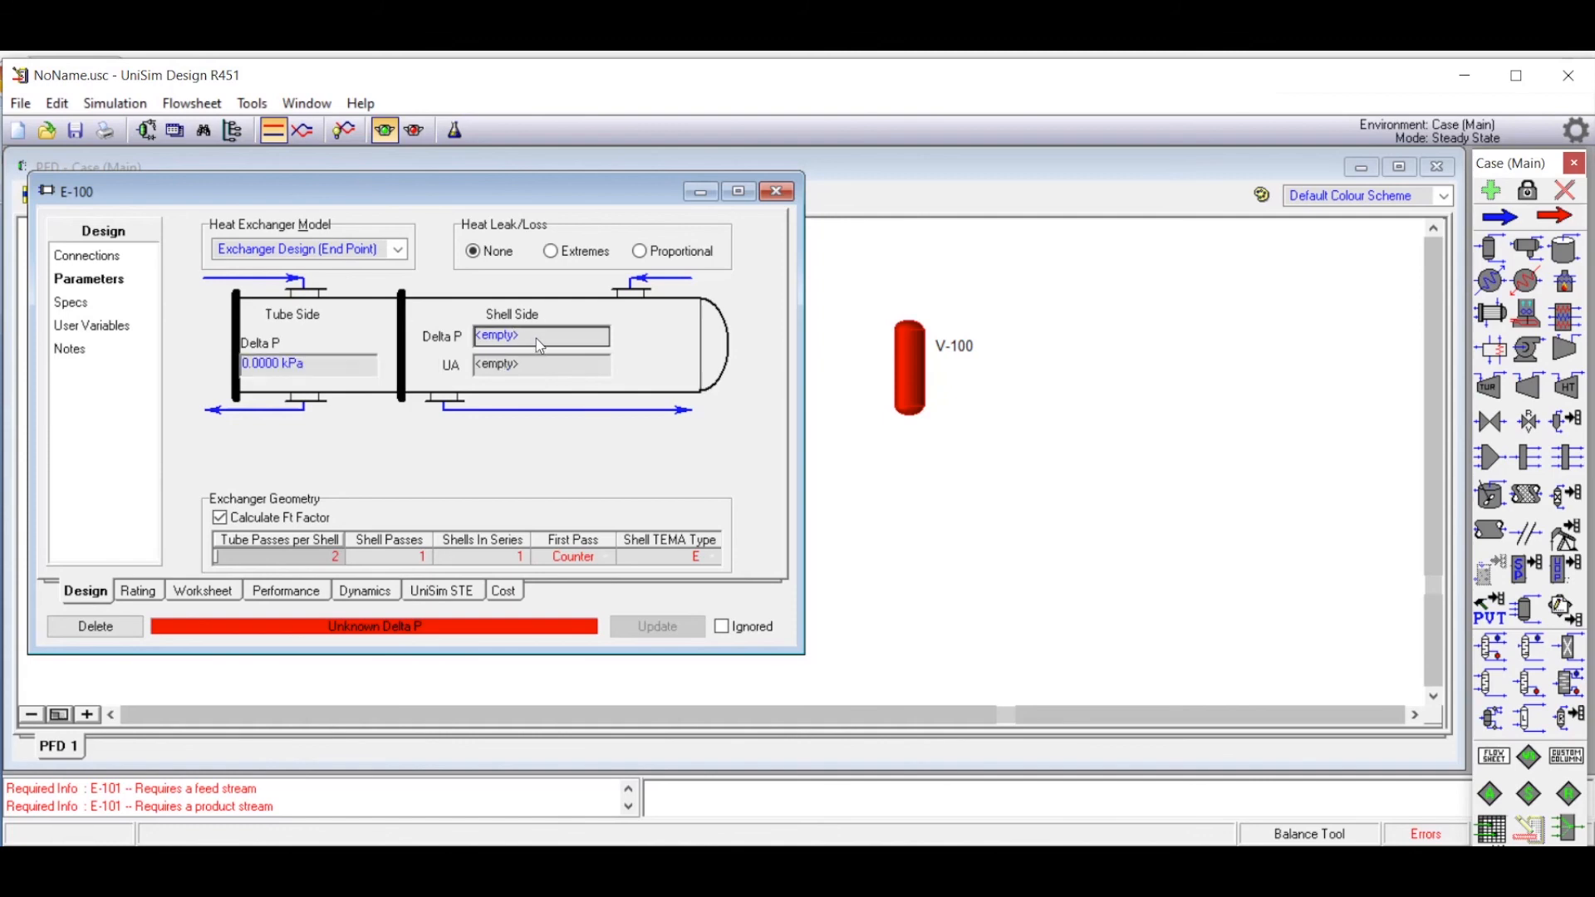
{"action": "type", "text": "0"}
{"action": "key", "text": "Return"}
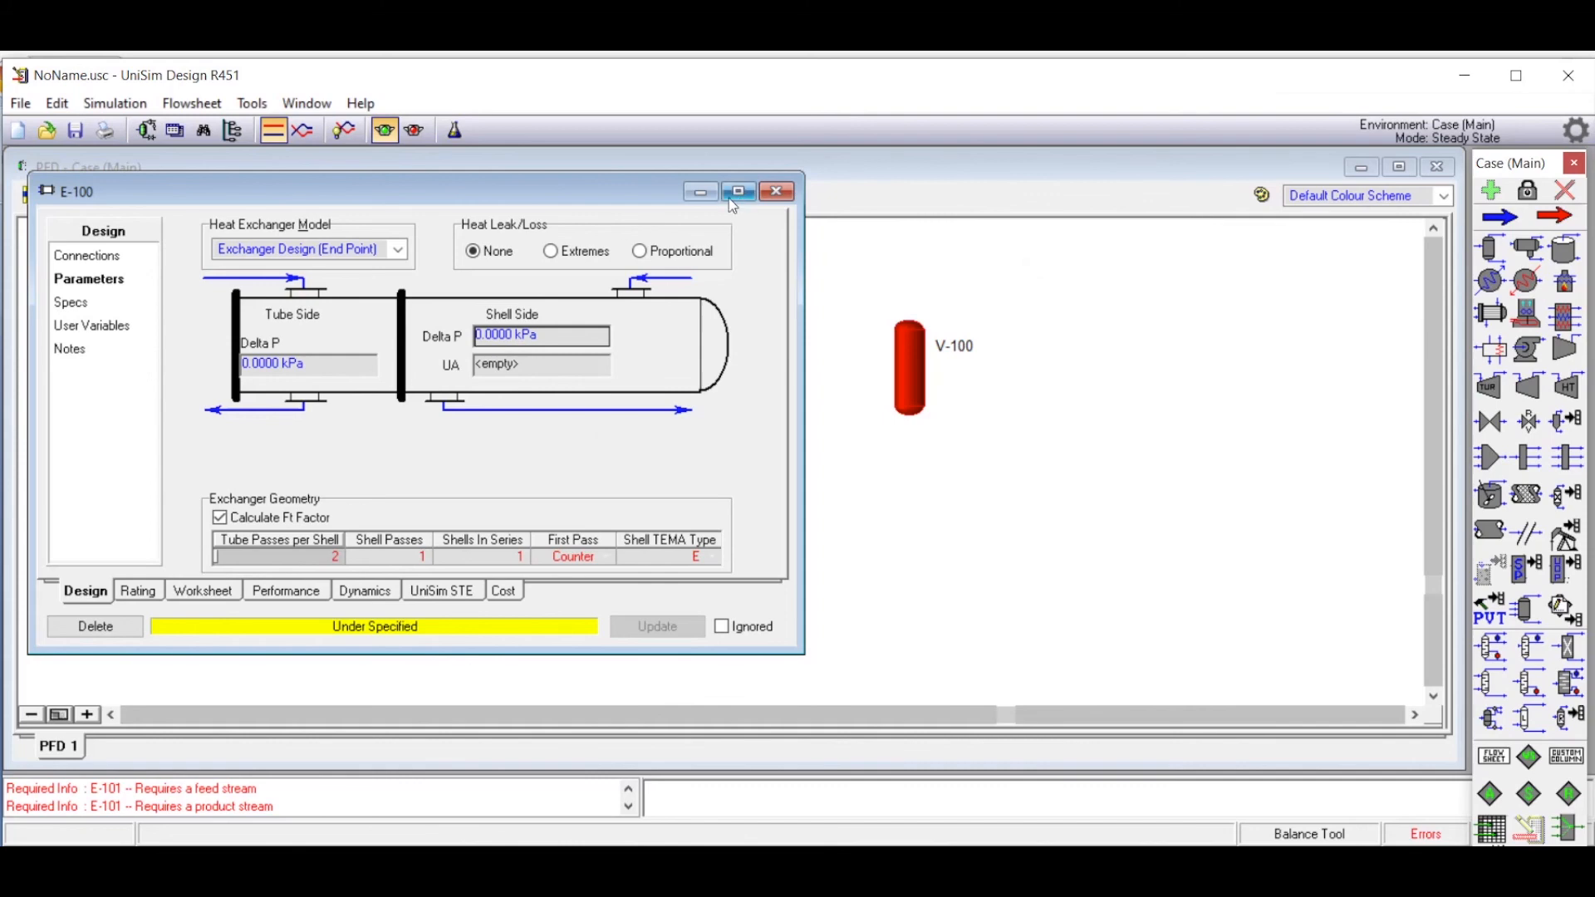
{"action": "left_click", "coordinate": [777, 196]}
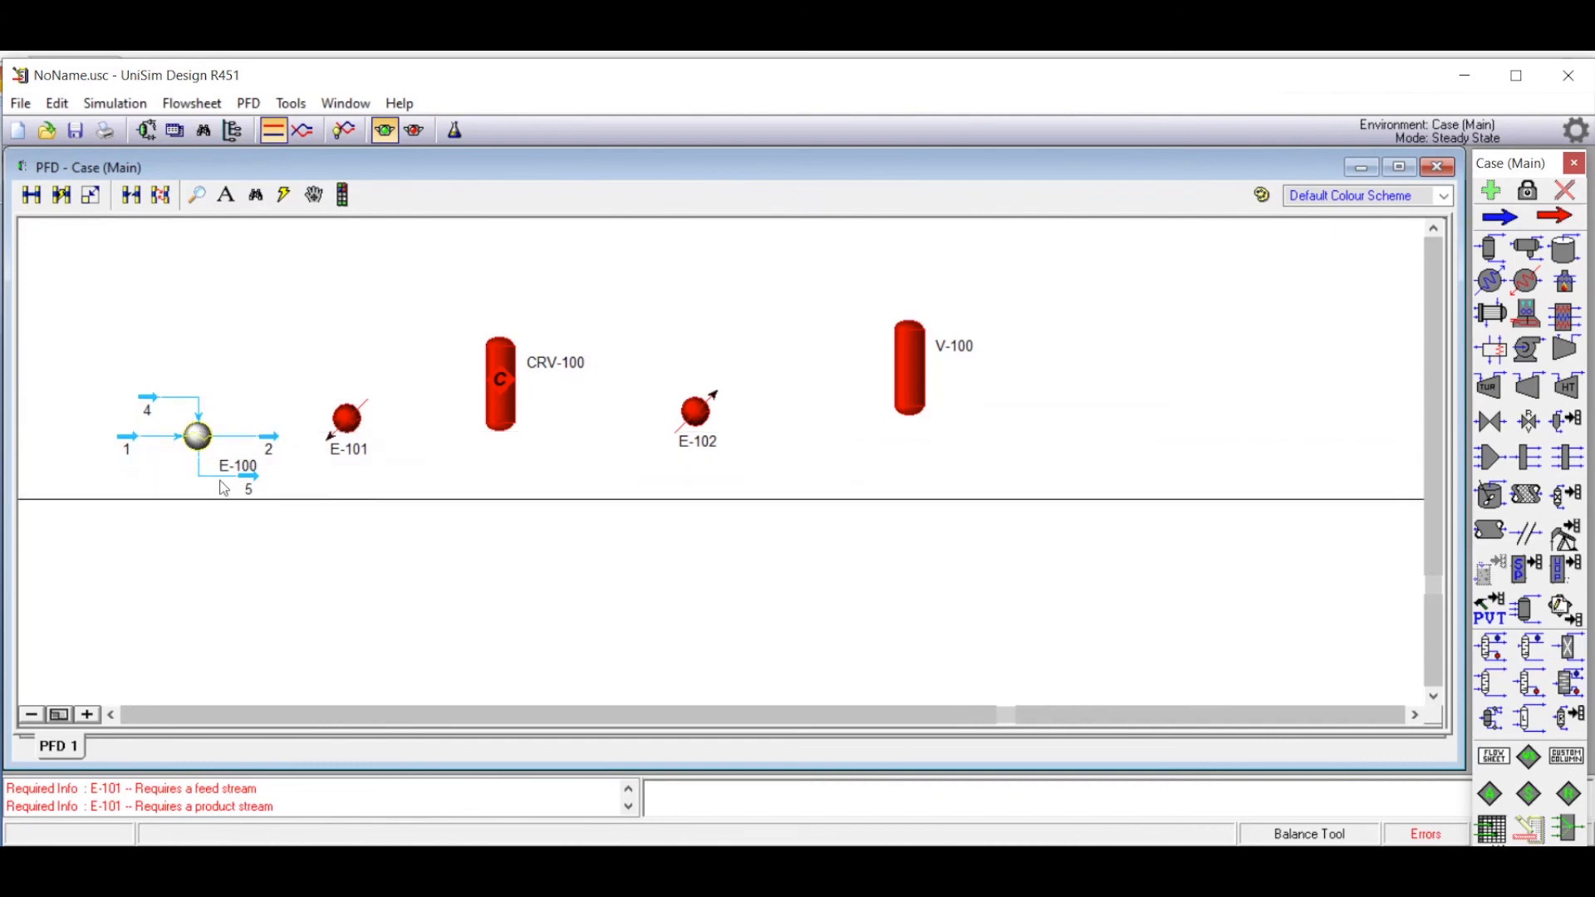
Step: Move heater E-101 level with heat exchanger E-100 and check the stream numbering in the CStudy_03_Manual Word document
{"action": "left_click", "coordinate": [347, 420]}
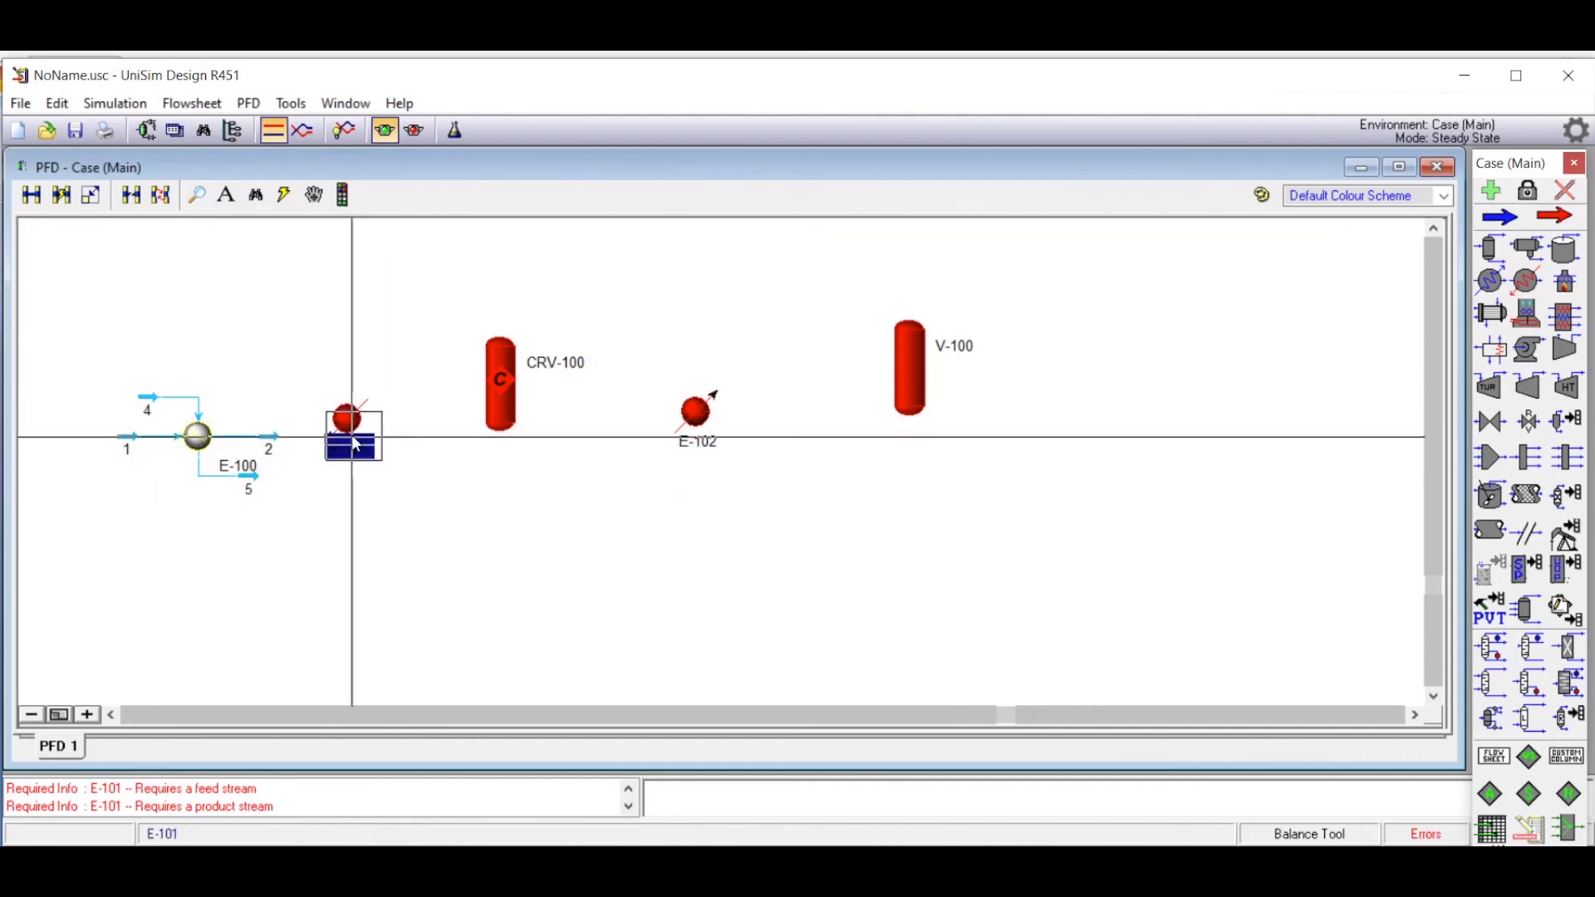
{"action": "left_click", "coordinate": [398, 538]}
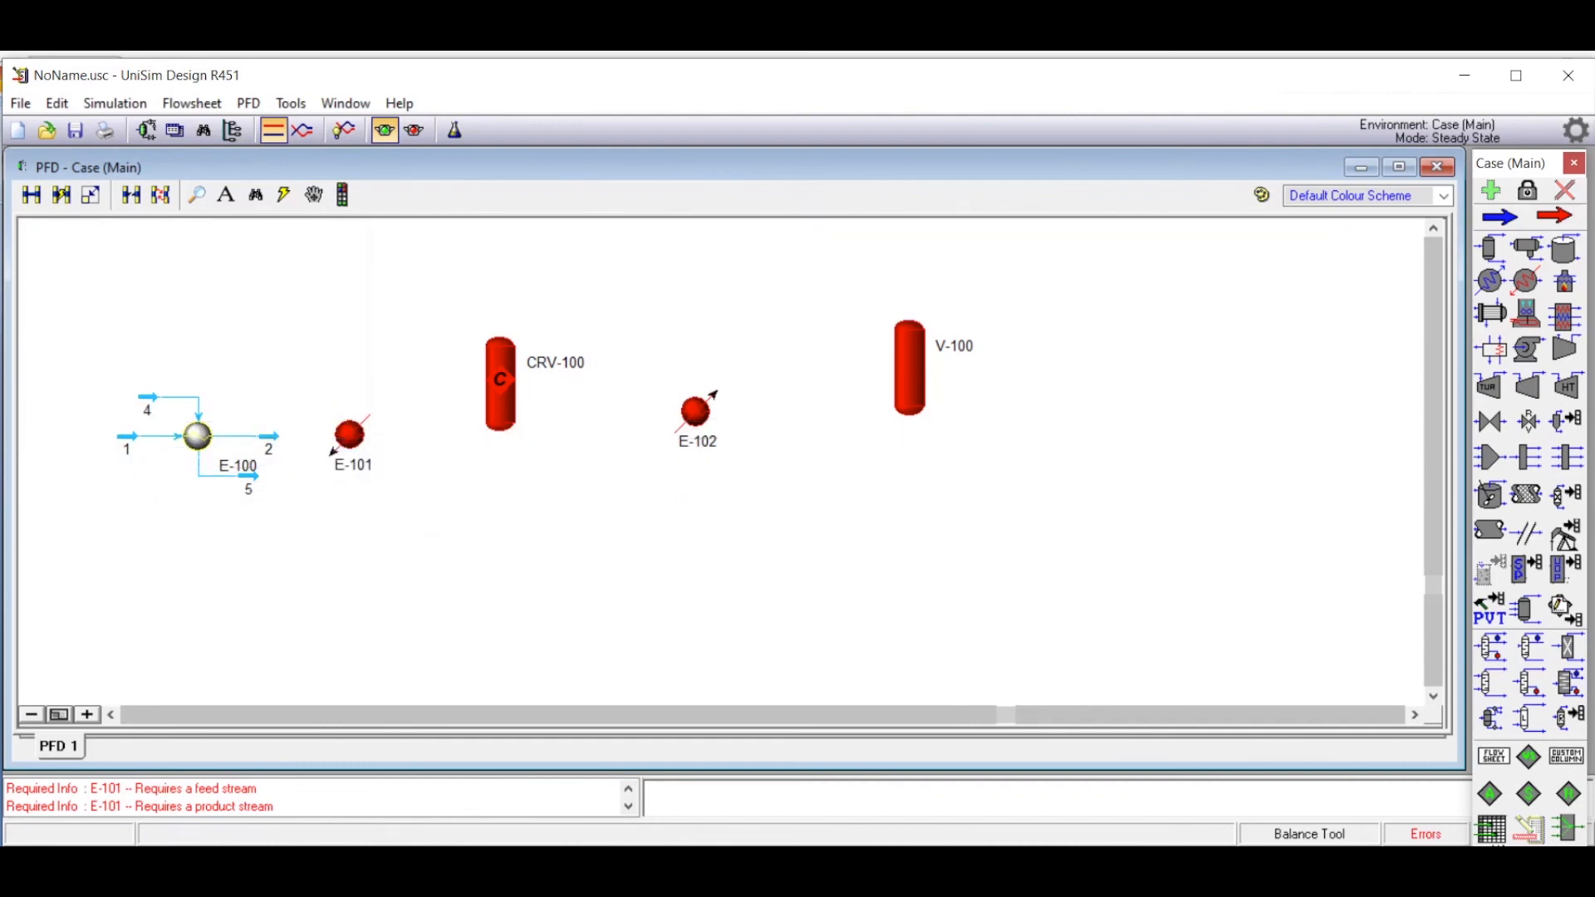
{"action": "key", "text": "alt+Tab"}
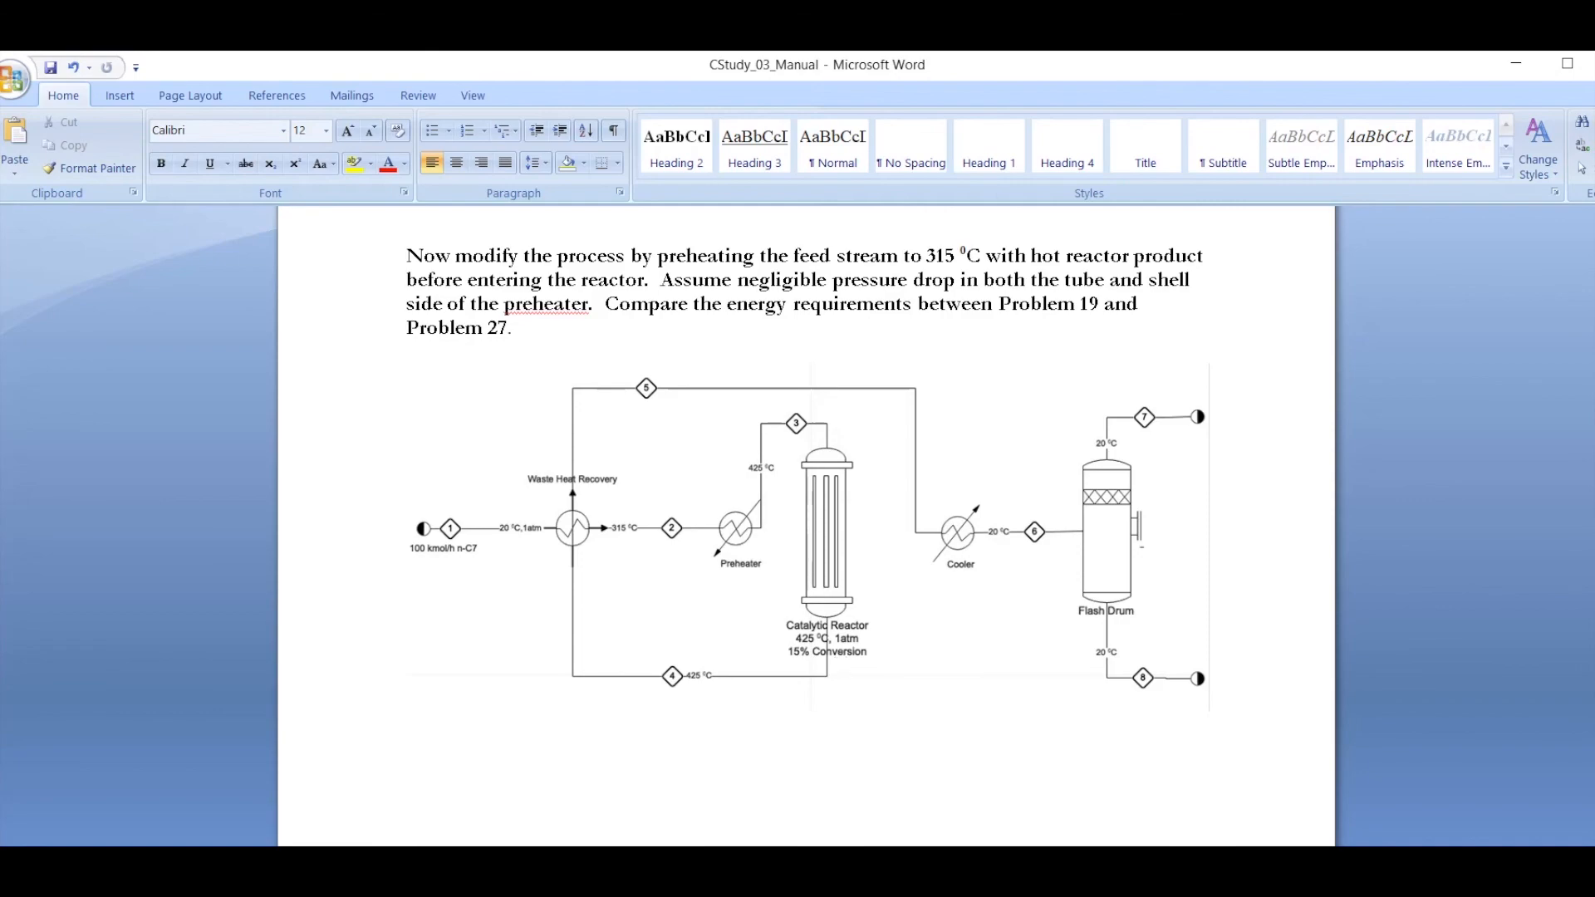
{"action": "key", "text": "alt+Tab"}
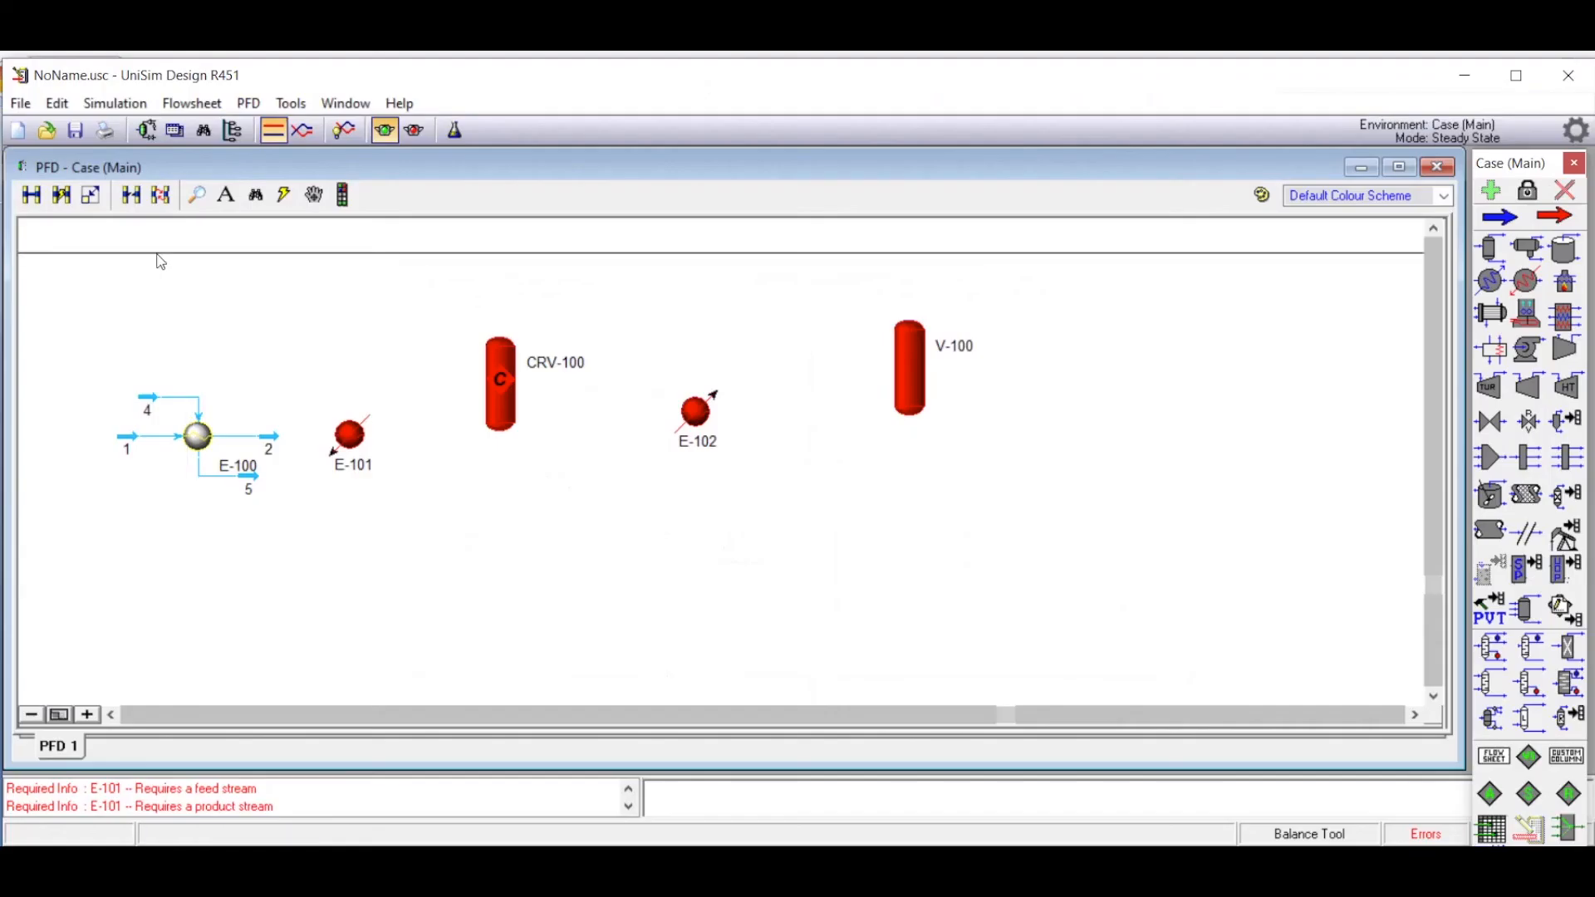
Step: Connect heater E-101 with stream 2 as its inlet and stream 3 as its outlet
{"action": "double_click", "coordinate": [351, 435]}
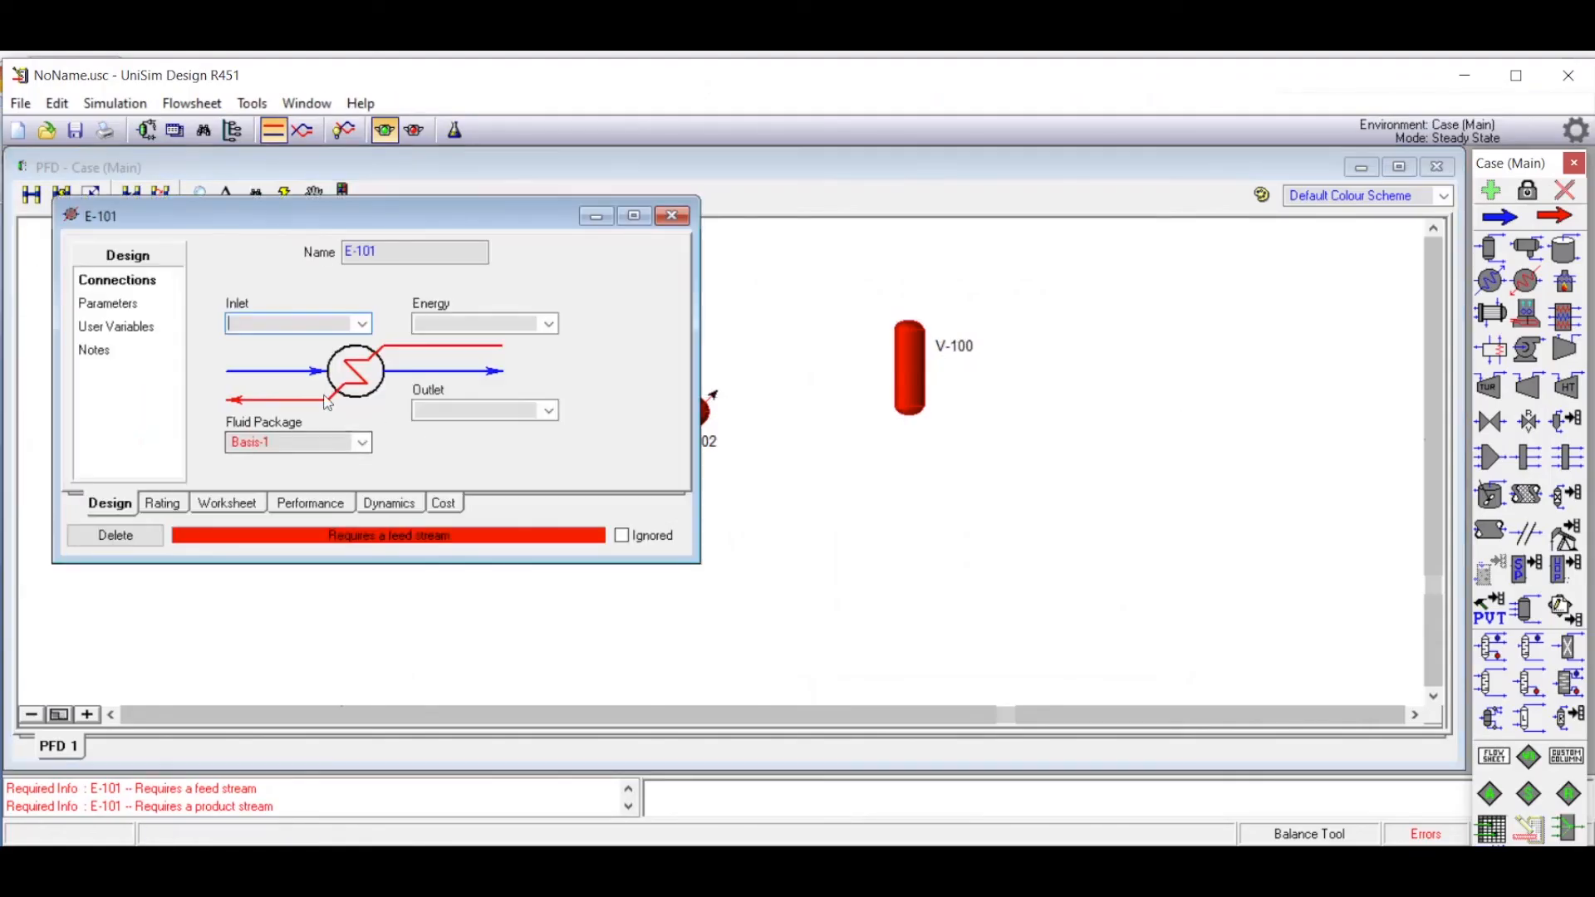
{"action": "left_click", "coordinate": [364, 326]}
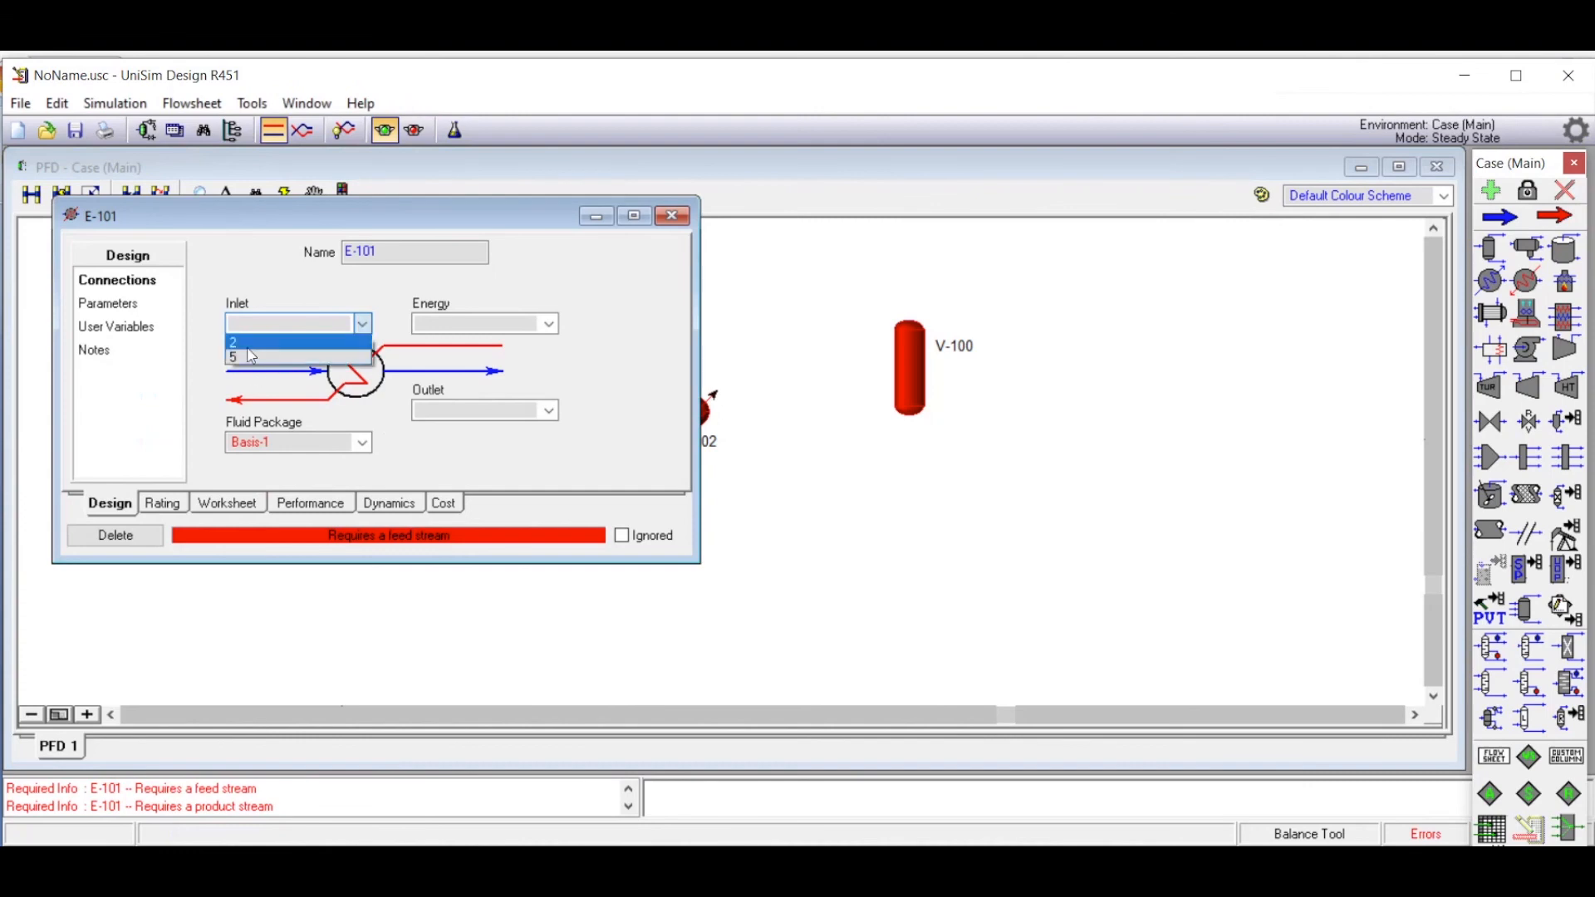
{"action": "left_click", "coordinate": [353, 341]}
{"action": "left_click", "coordinate": [465, 410]}
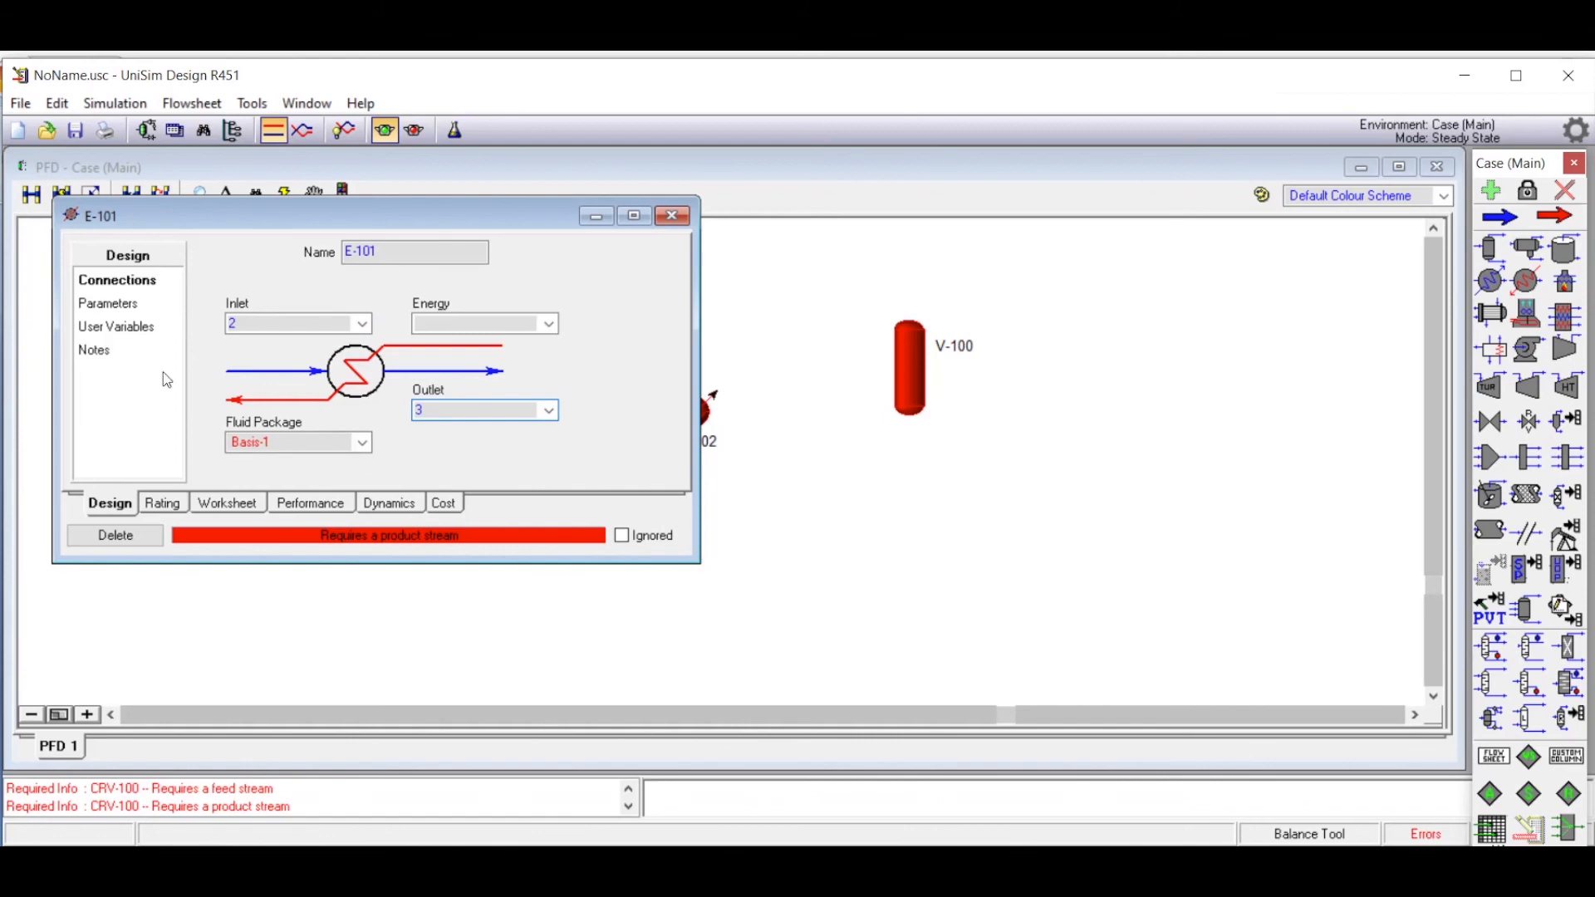
Step: Set the Delta P of heater E-101 to 0 kPa and return to its stream connections
{"action": "left_click", "coordinate": [113, 307]}
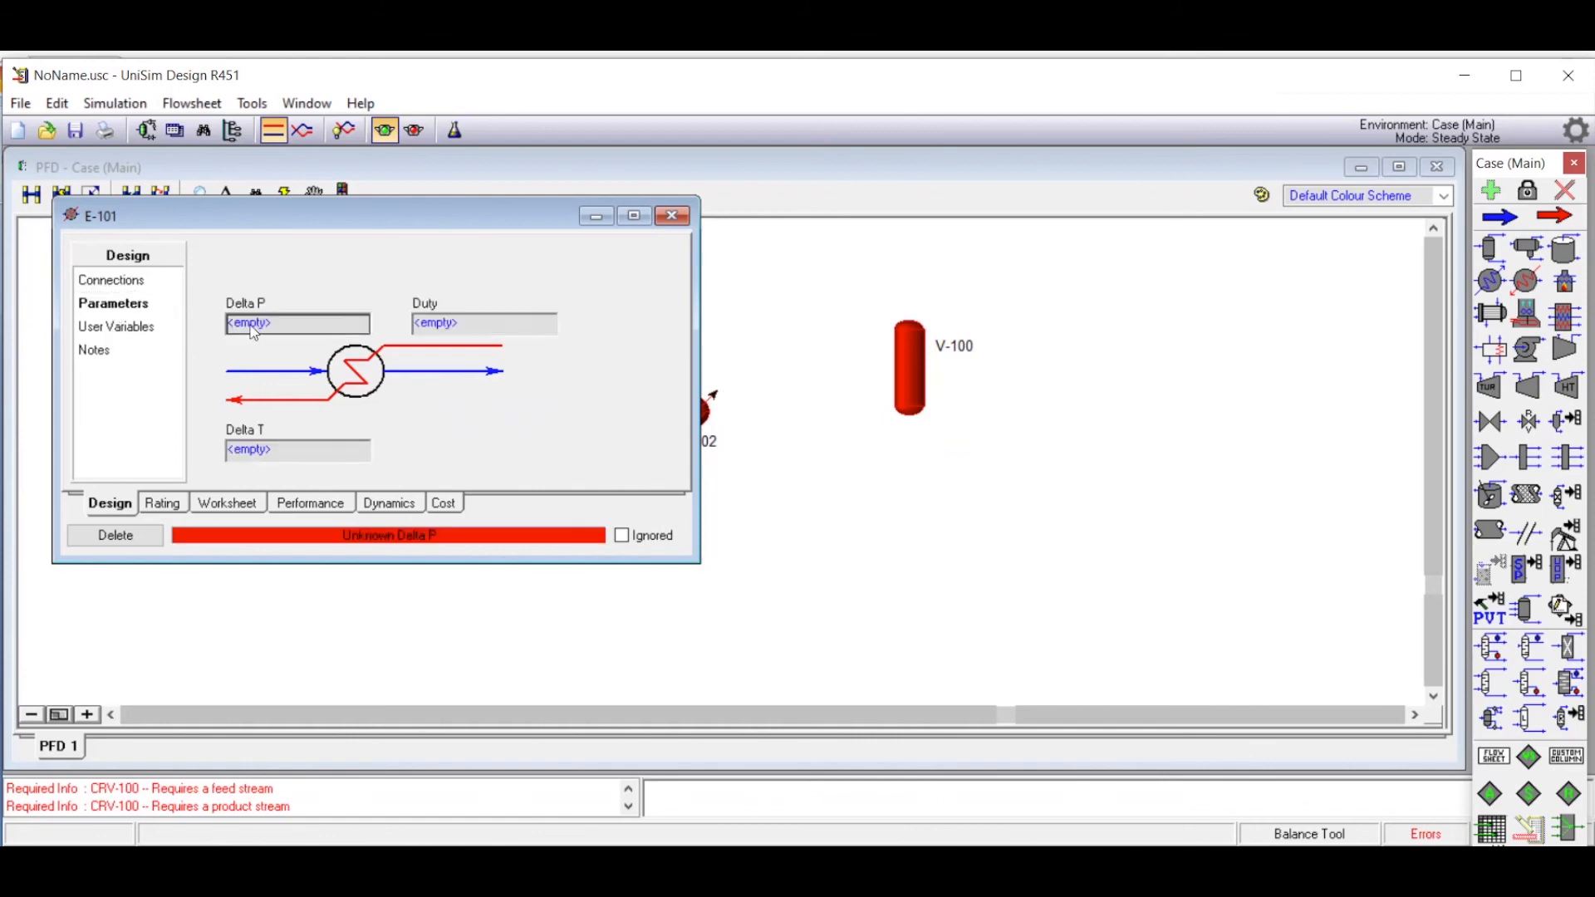
{"action": "left_click", "coordinate": [249, 326]}
{"action": "type", "text": "0"}
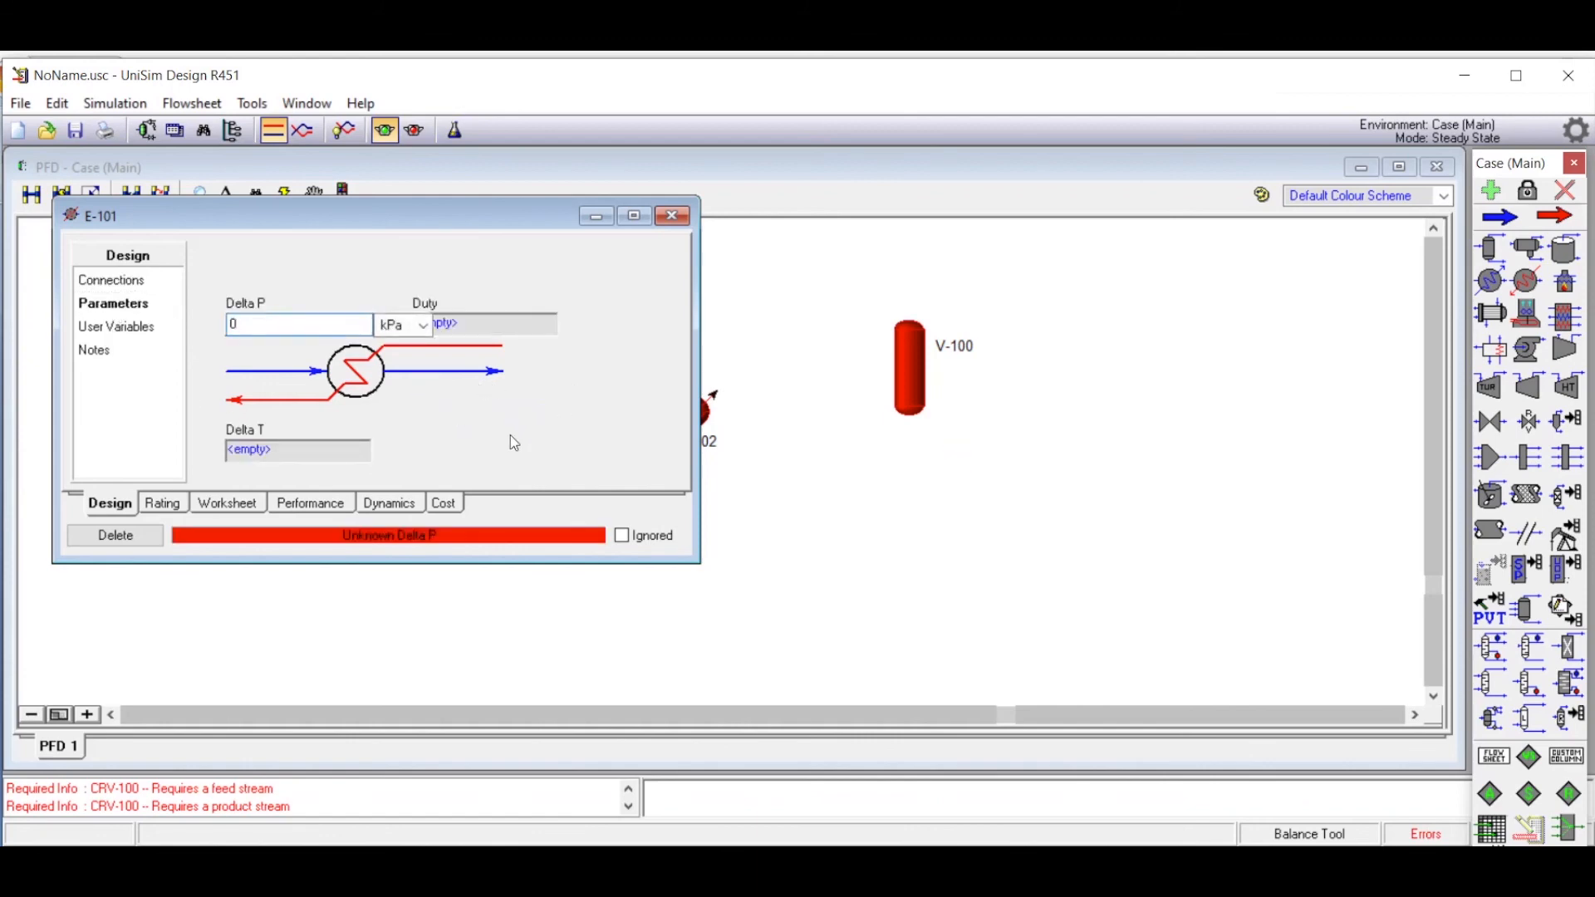
{"action": "key", "text": "Return"}
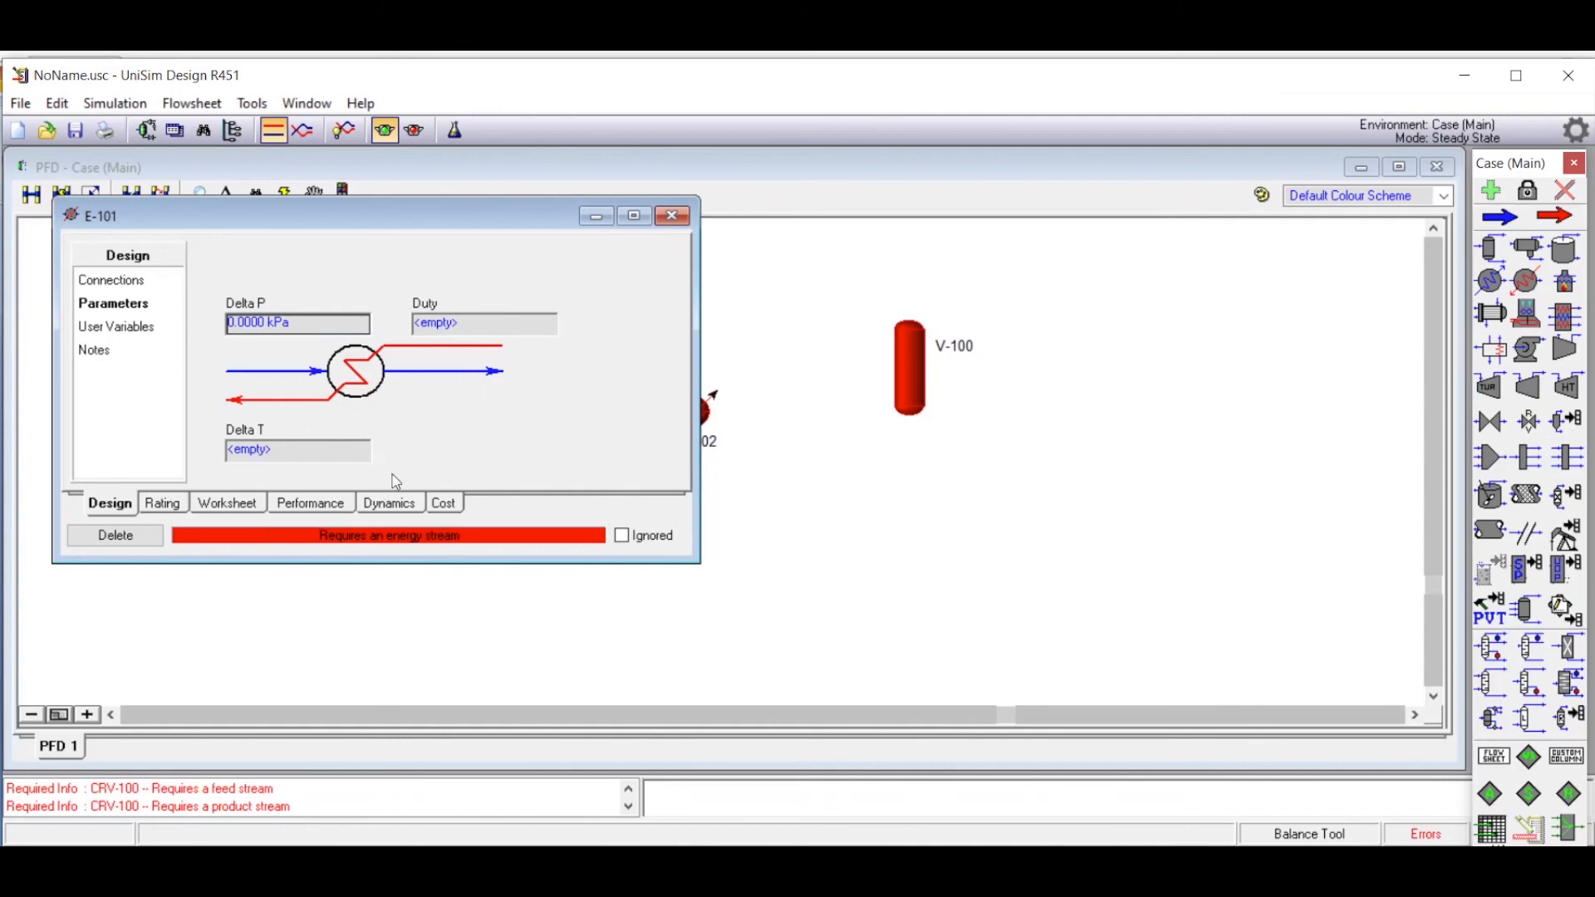
{"action": "left_click", "coordinate": [108, 283]}
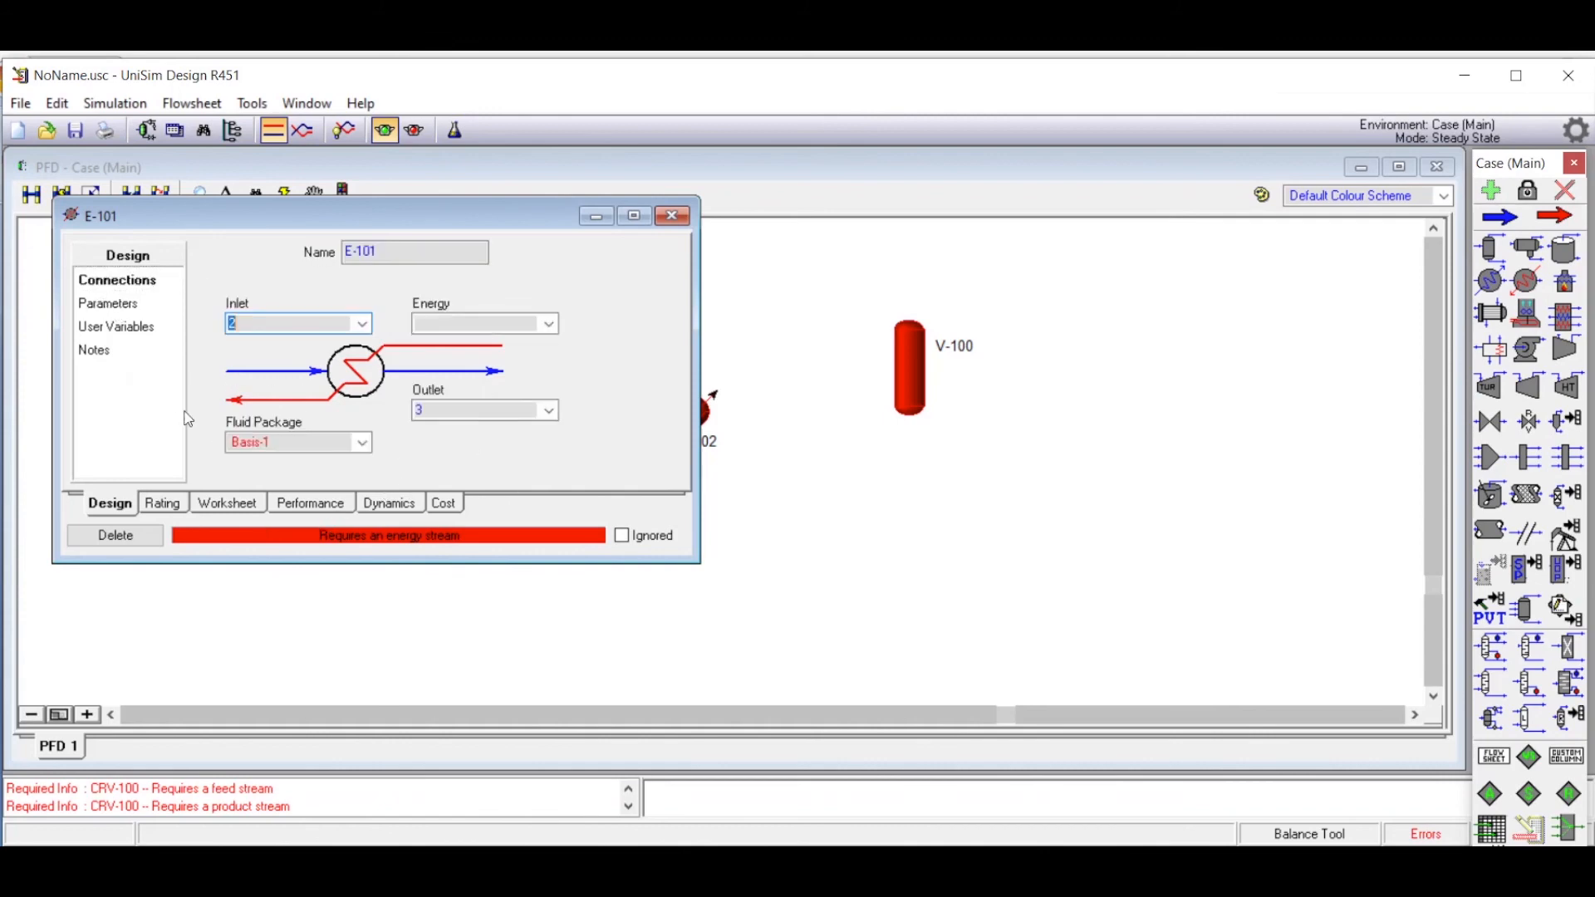
Step: Add the energy stream Q_Preheater to heater E-101 and close its window
{"action": "left_click", "coordinate": [442, 323]}
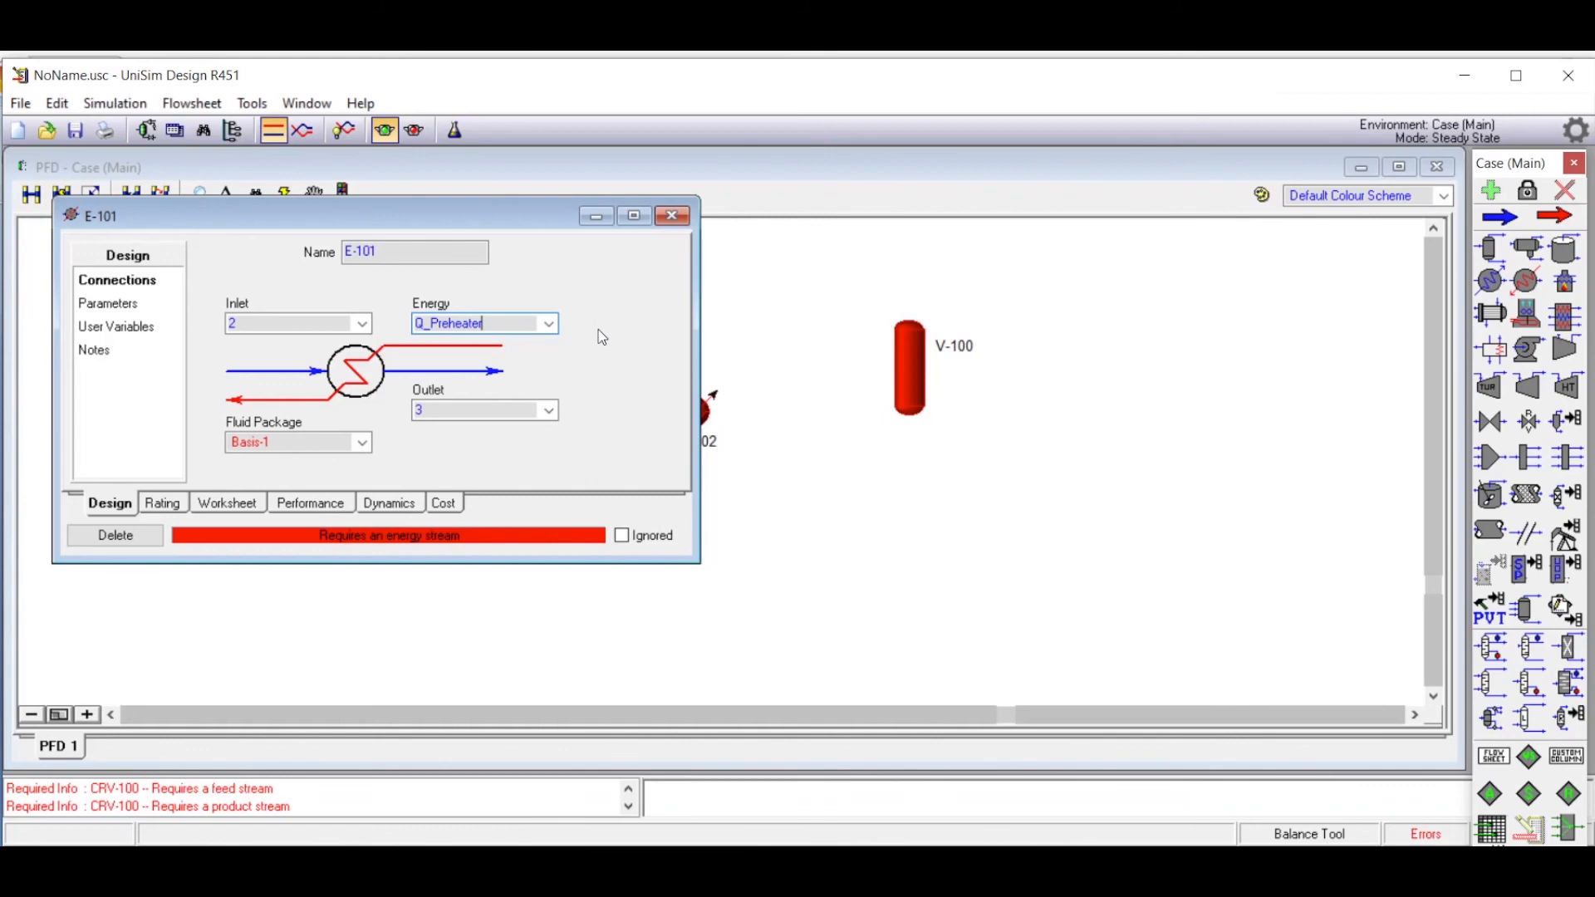
{"action": "left_click", "coordinate": [459, 425]}
{"action": "left_click", "coordinate": [674, 219]}
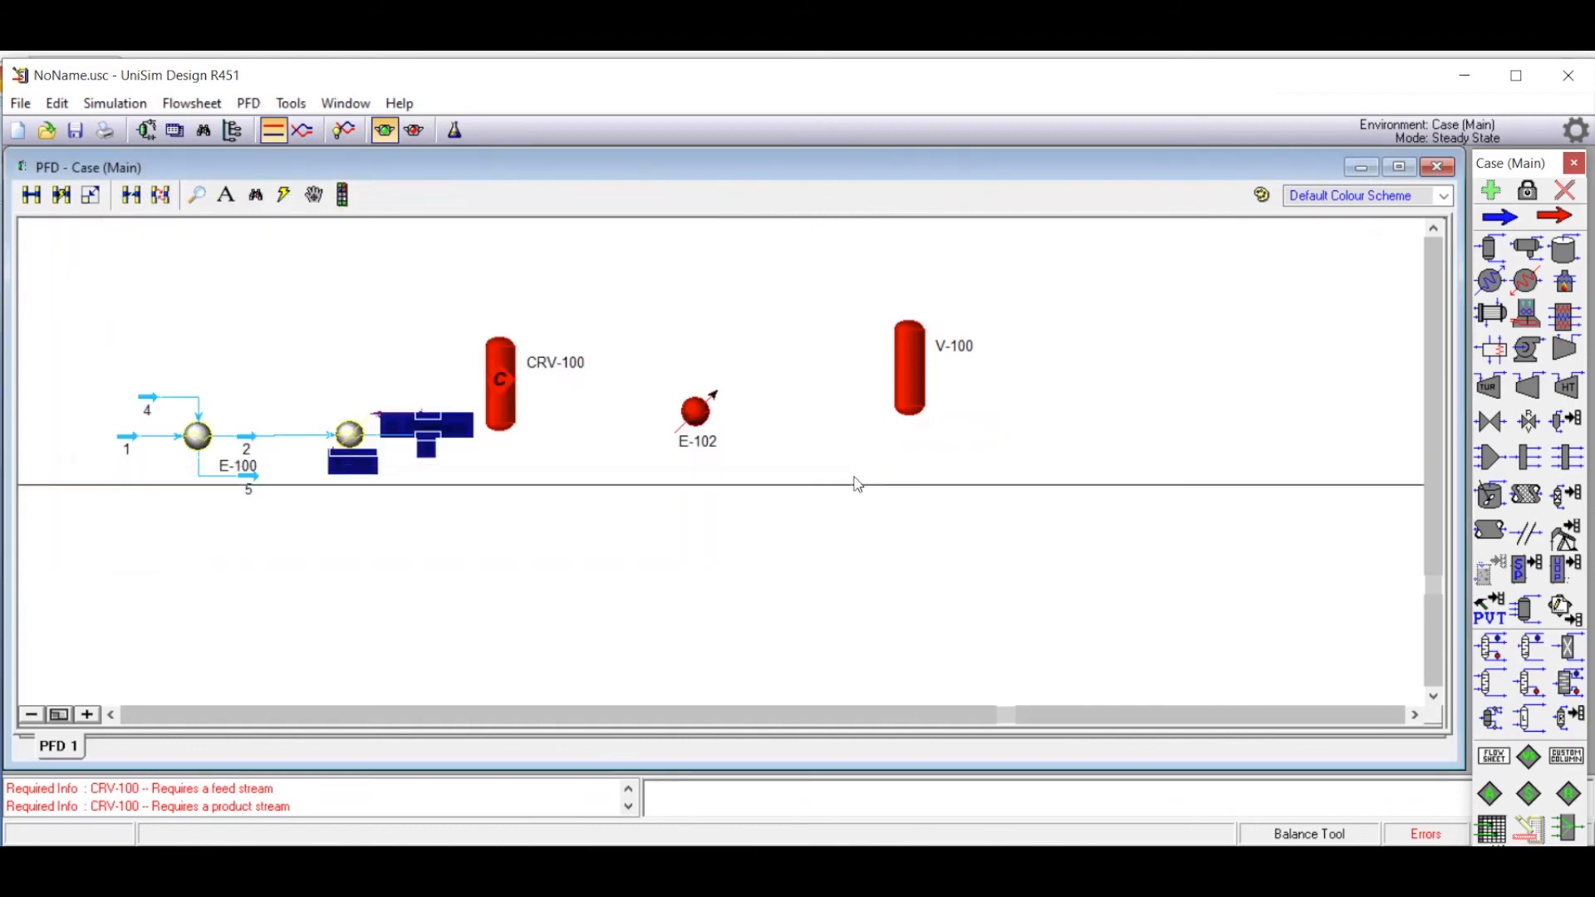
Step: Move reactor CRV-100 level with heater E-101 and check its stream numbering in the CStudy_03_Manual Word document
{"action": "left_click_drag", "start_coordinate": [506, 397], "coordinate": [523, 444]}
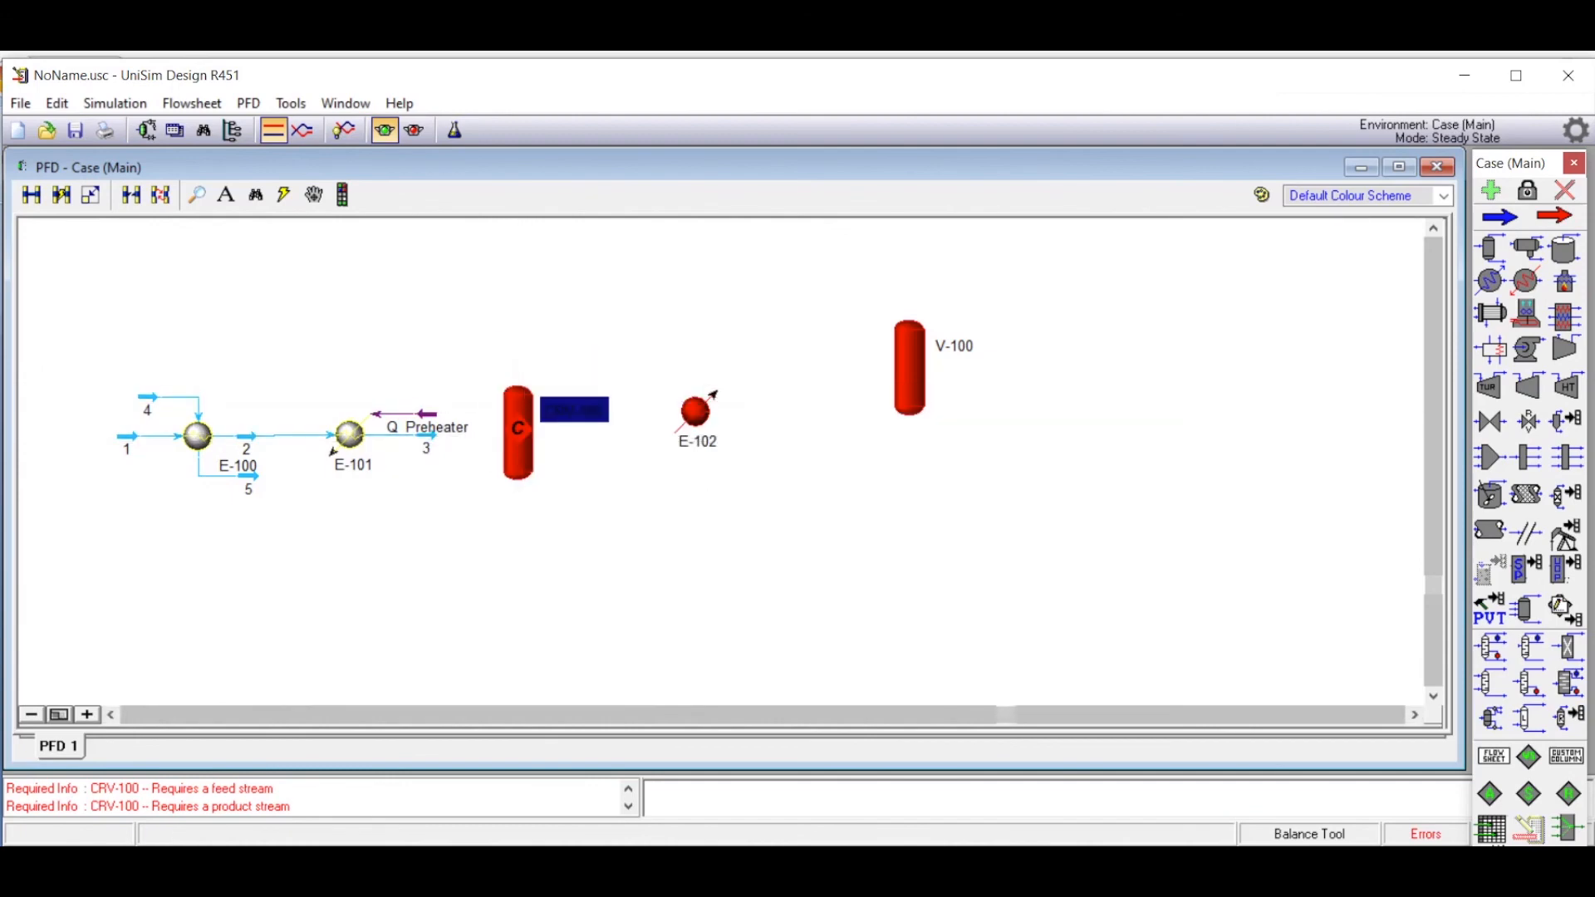
{"action": "key", "text": "alt+Tab"}
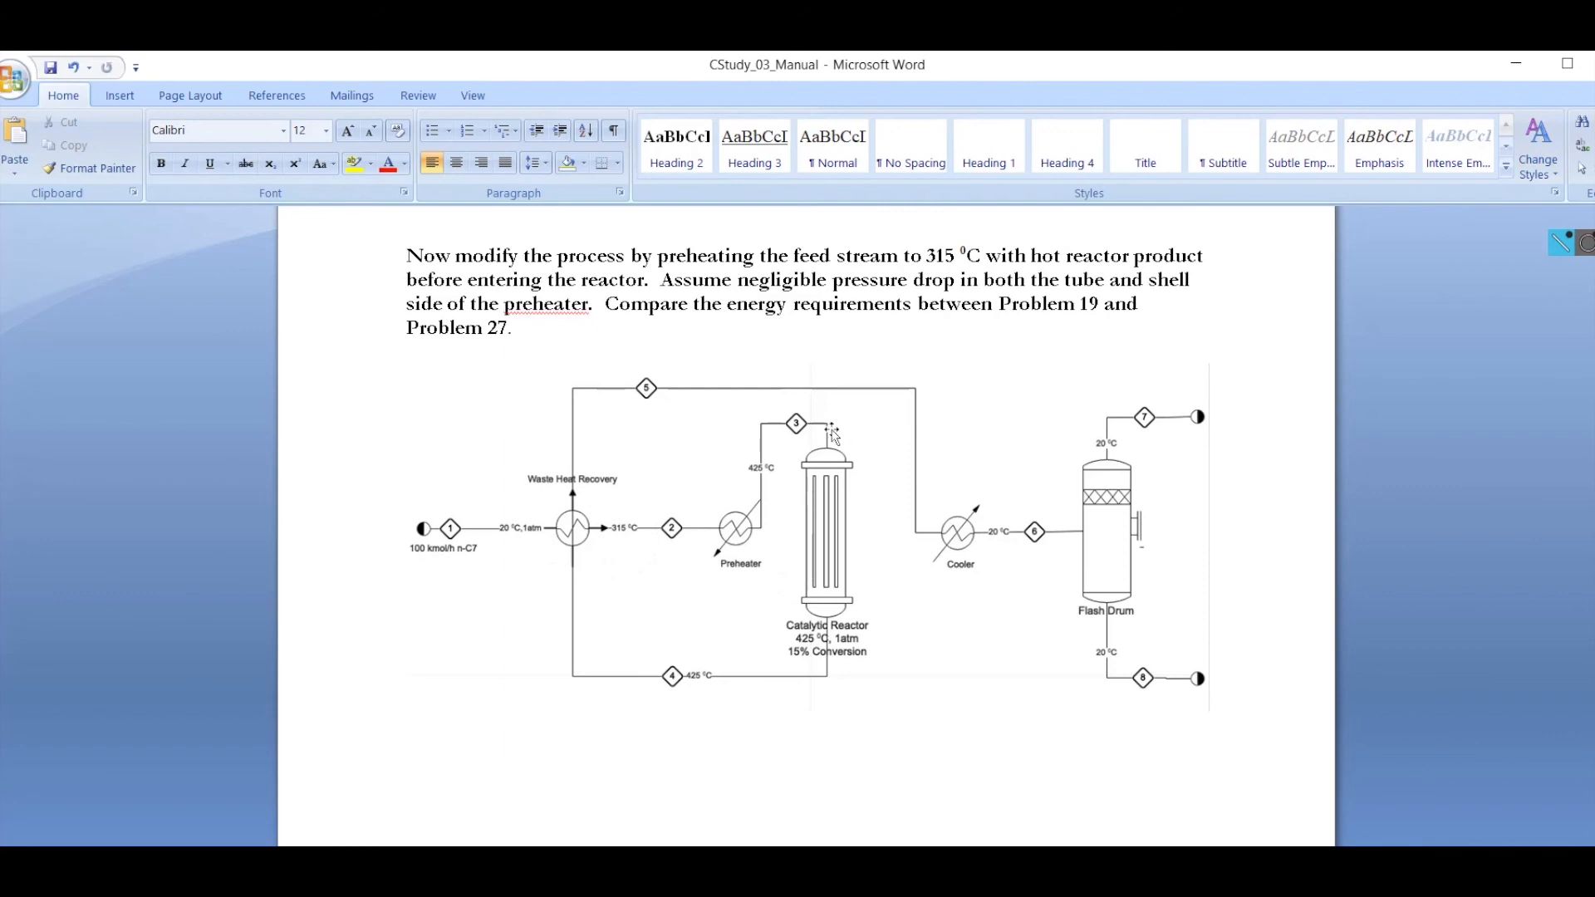
{"action": "key", "text": "alt+Tab"}
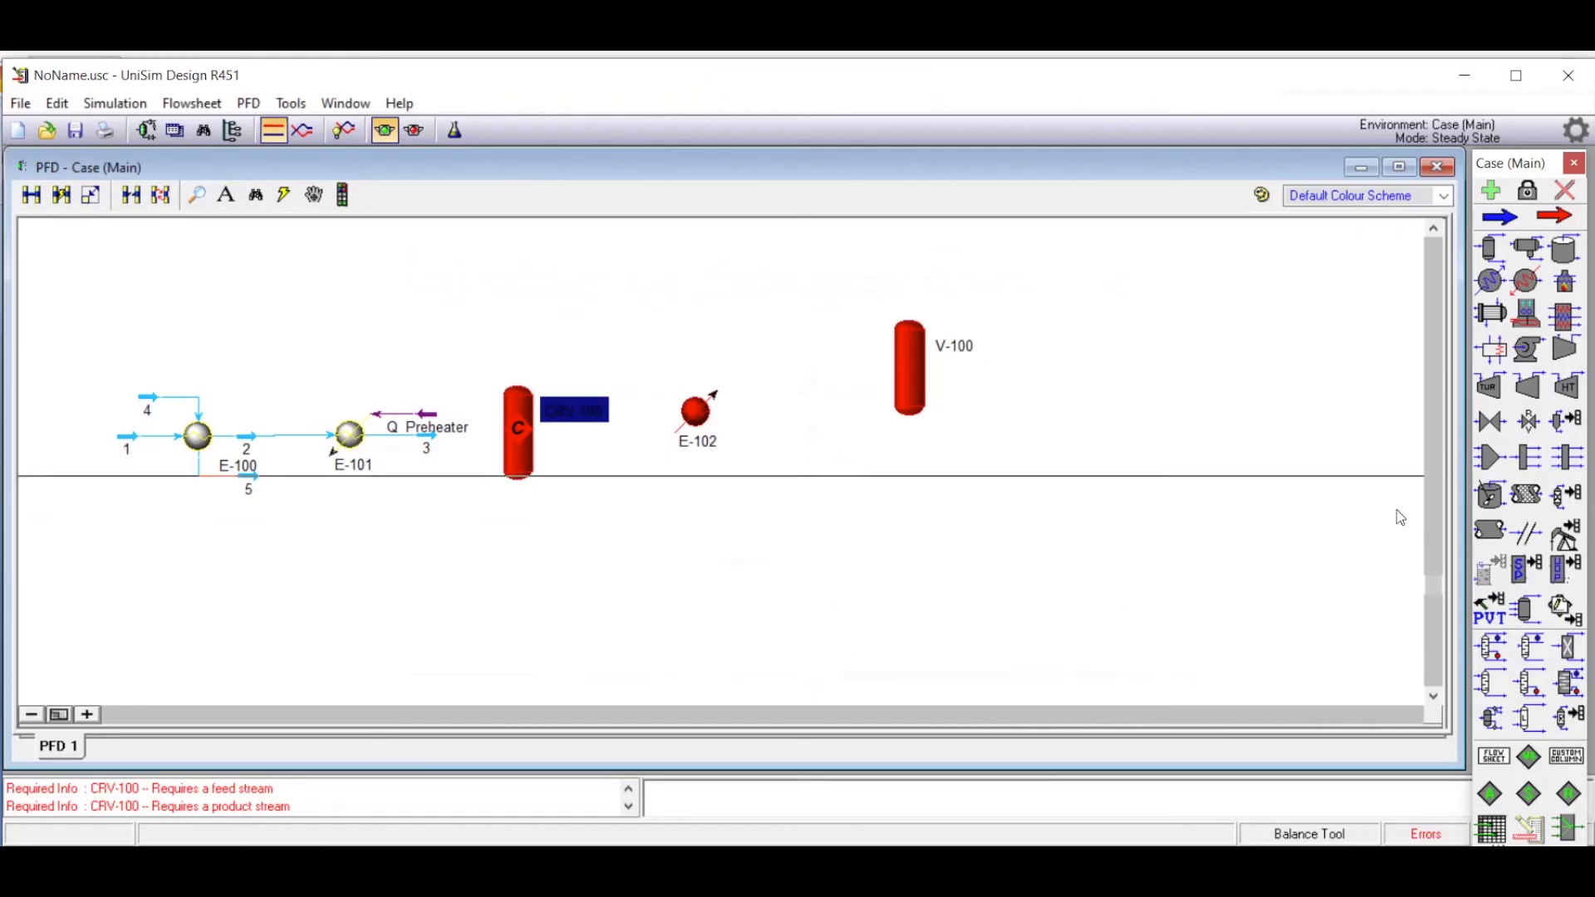
Step: Connect reactor CRV-100 with inlet stream 3, vapour outlet 4, liquid outlet Liq and energy stream Q_Reactor
{"action": "double_click", "coordinate": [517, 443]}
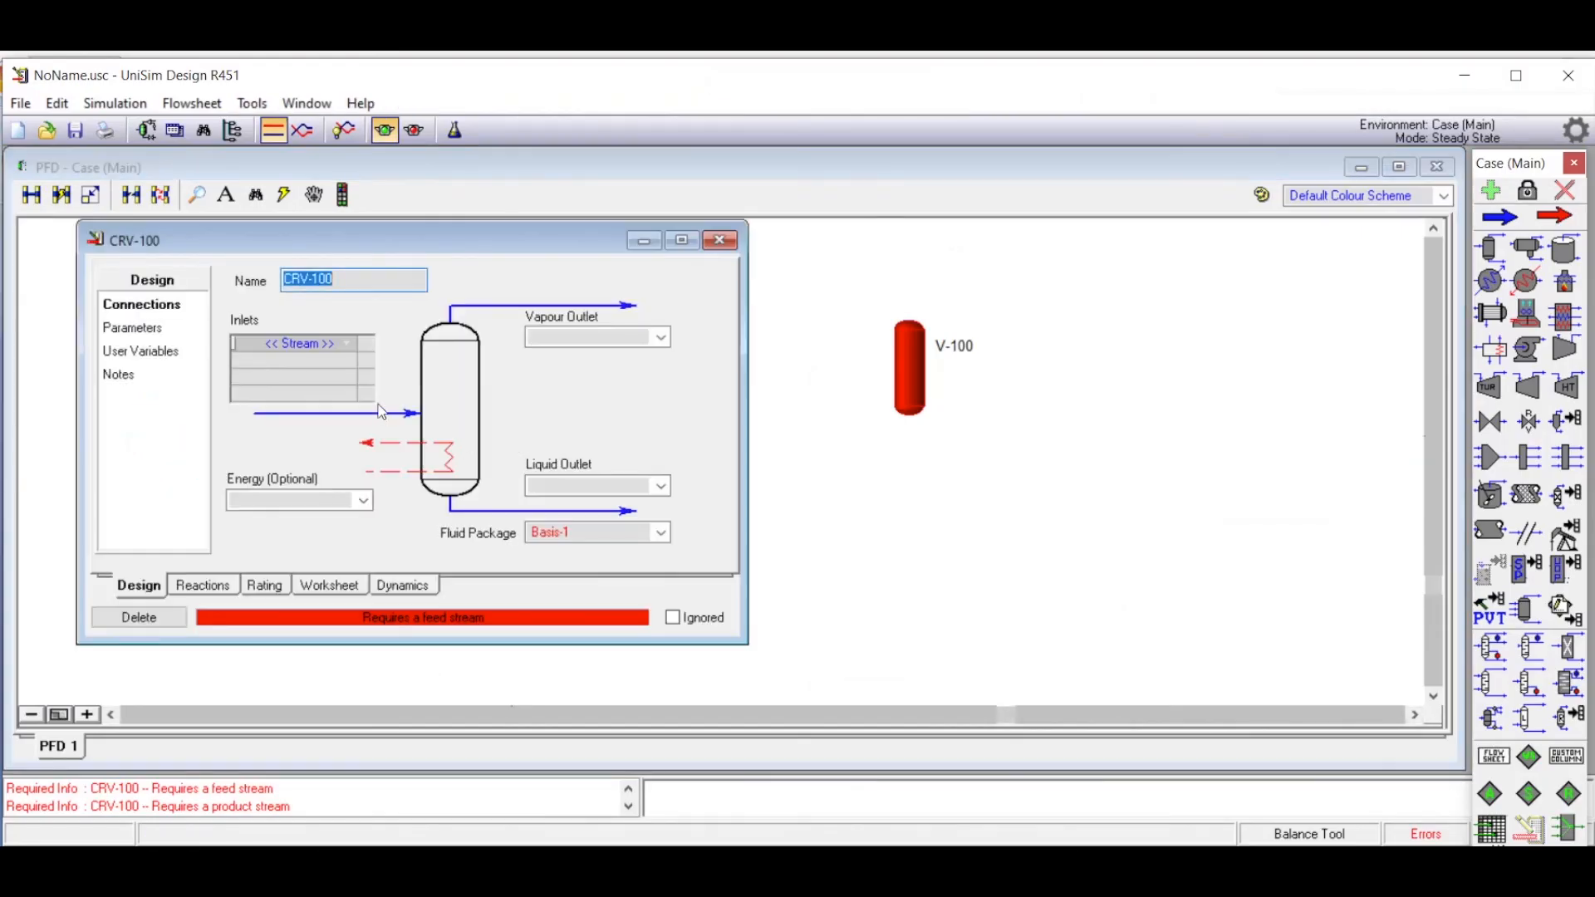
{"action": "left_click", "coordinate": [349, 342]}
{"action": "left_click", "coordinate": [291, 361]}
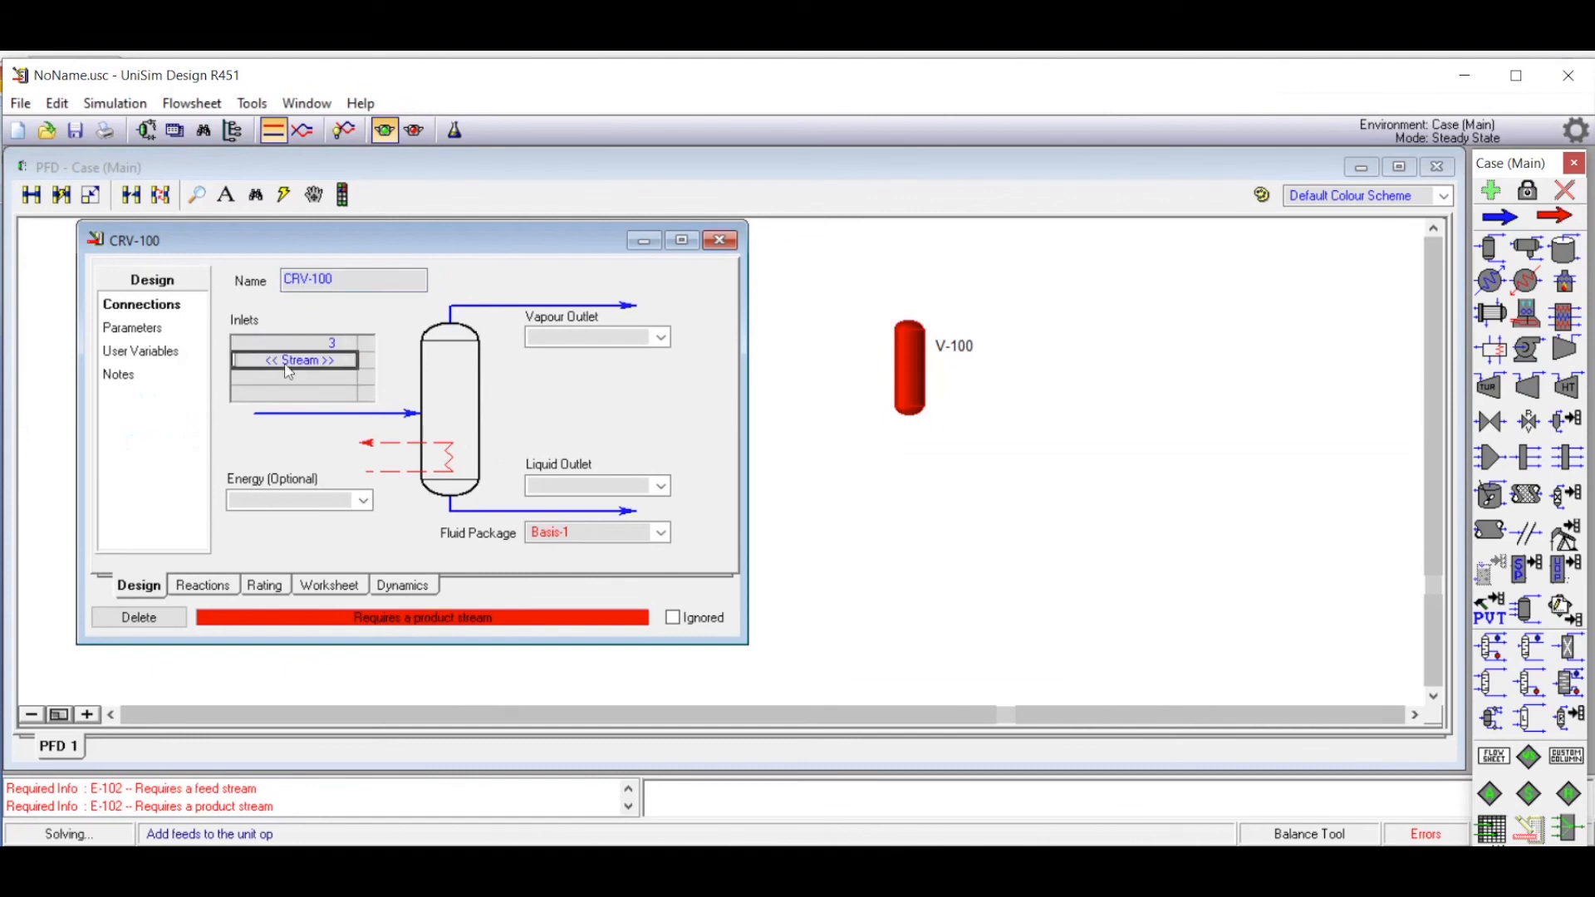
{"action": "left_click", "coordinate": [570, 335]}
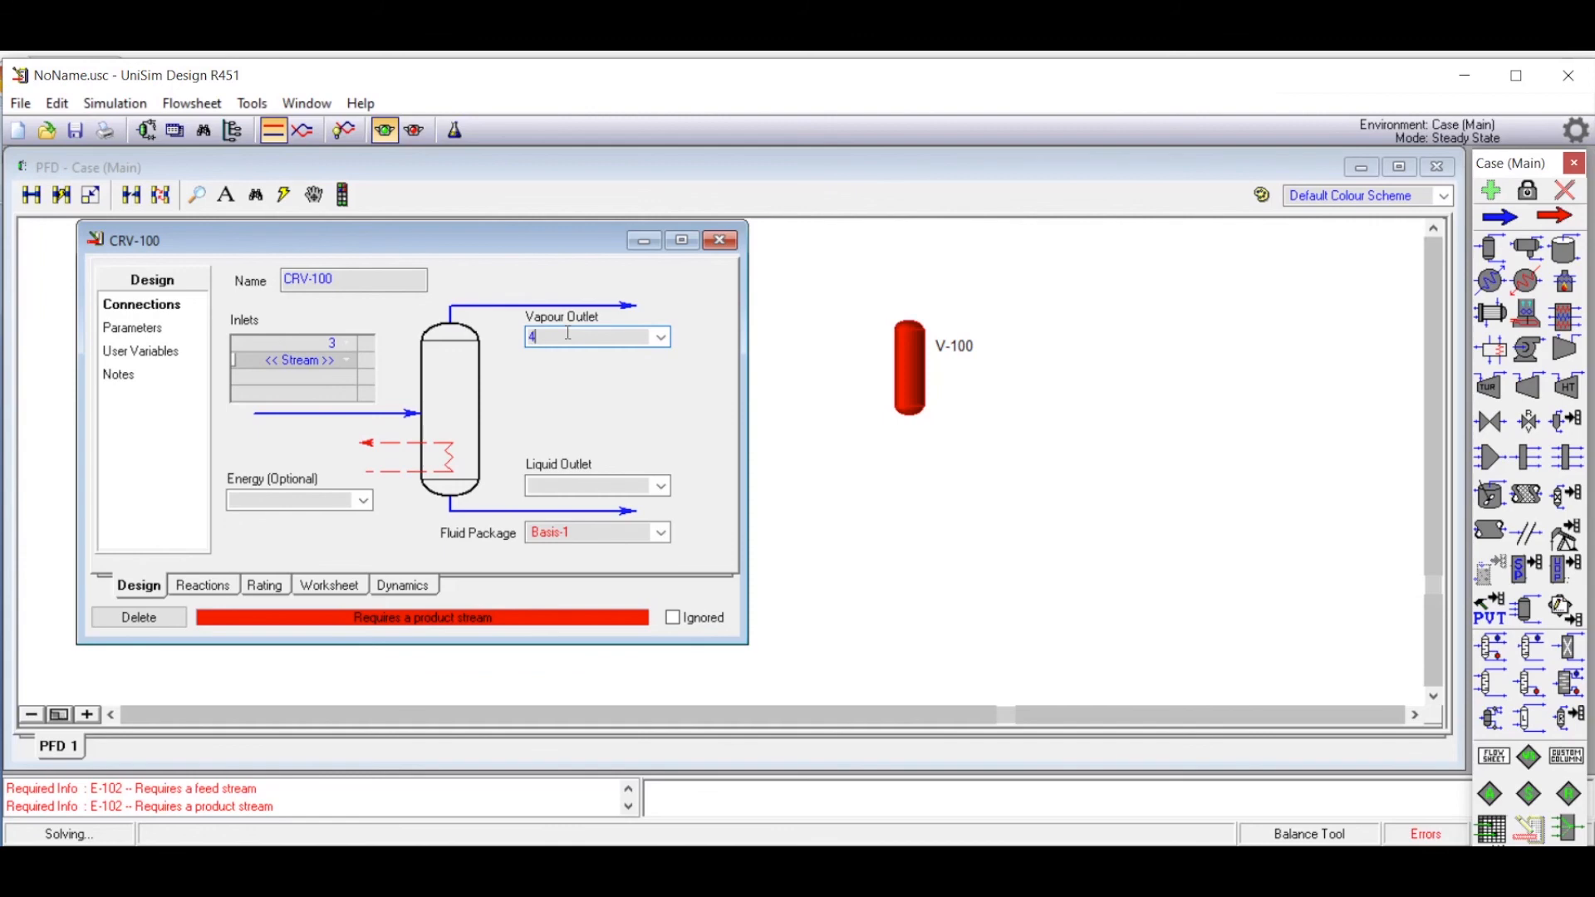
{"action": "left_click", "coordinate": [597, 484]}
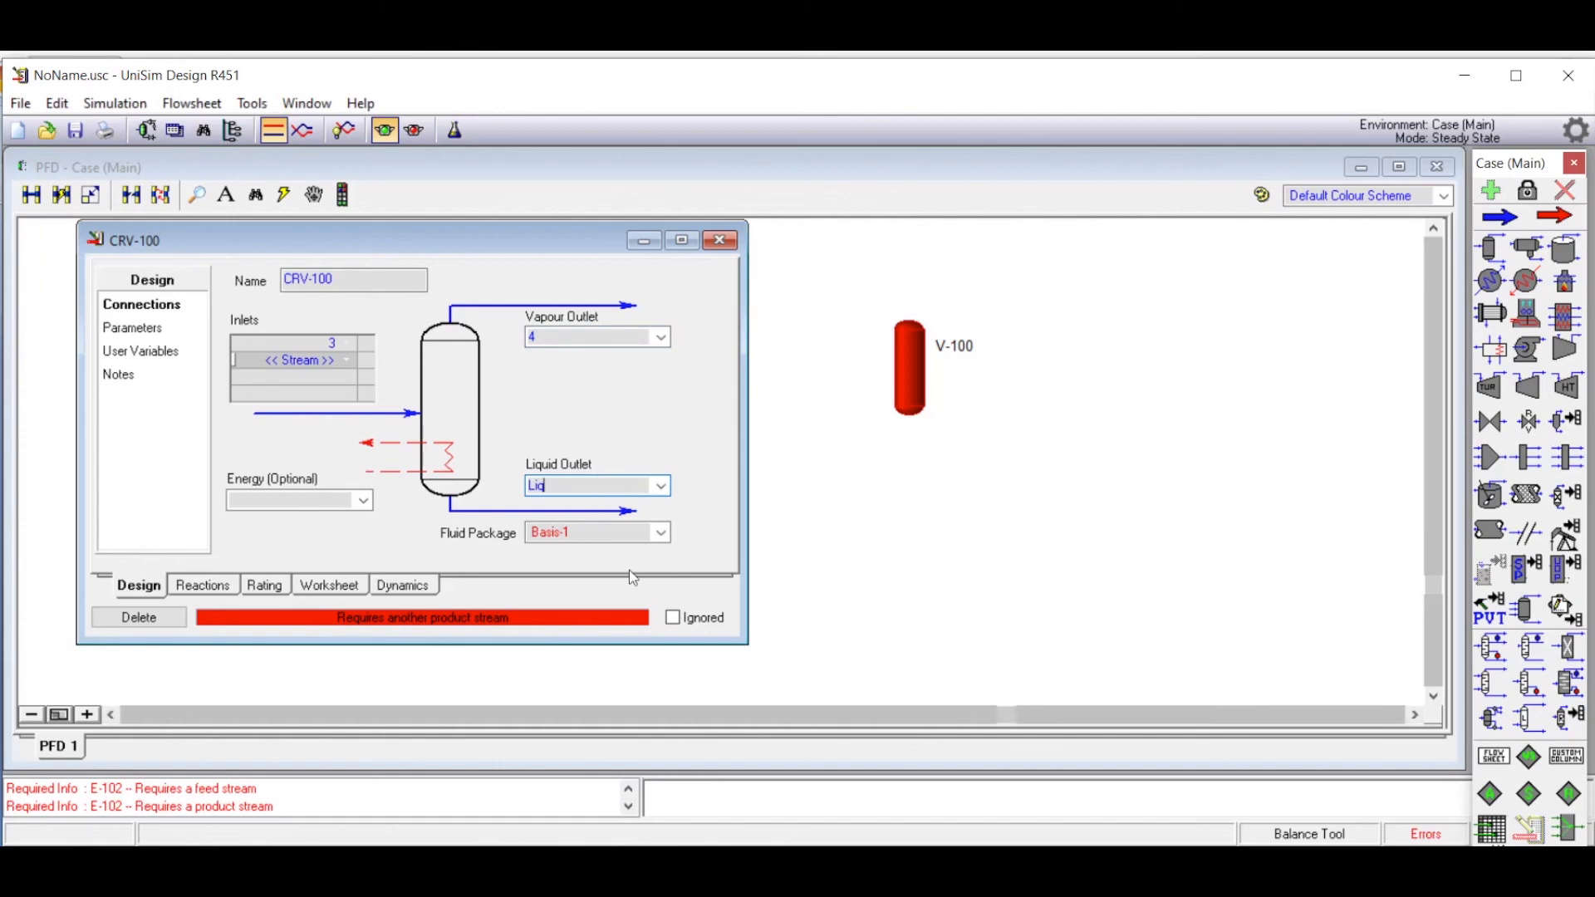
{"action": "left_click", "coordinate": [267, 498]}
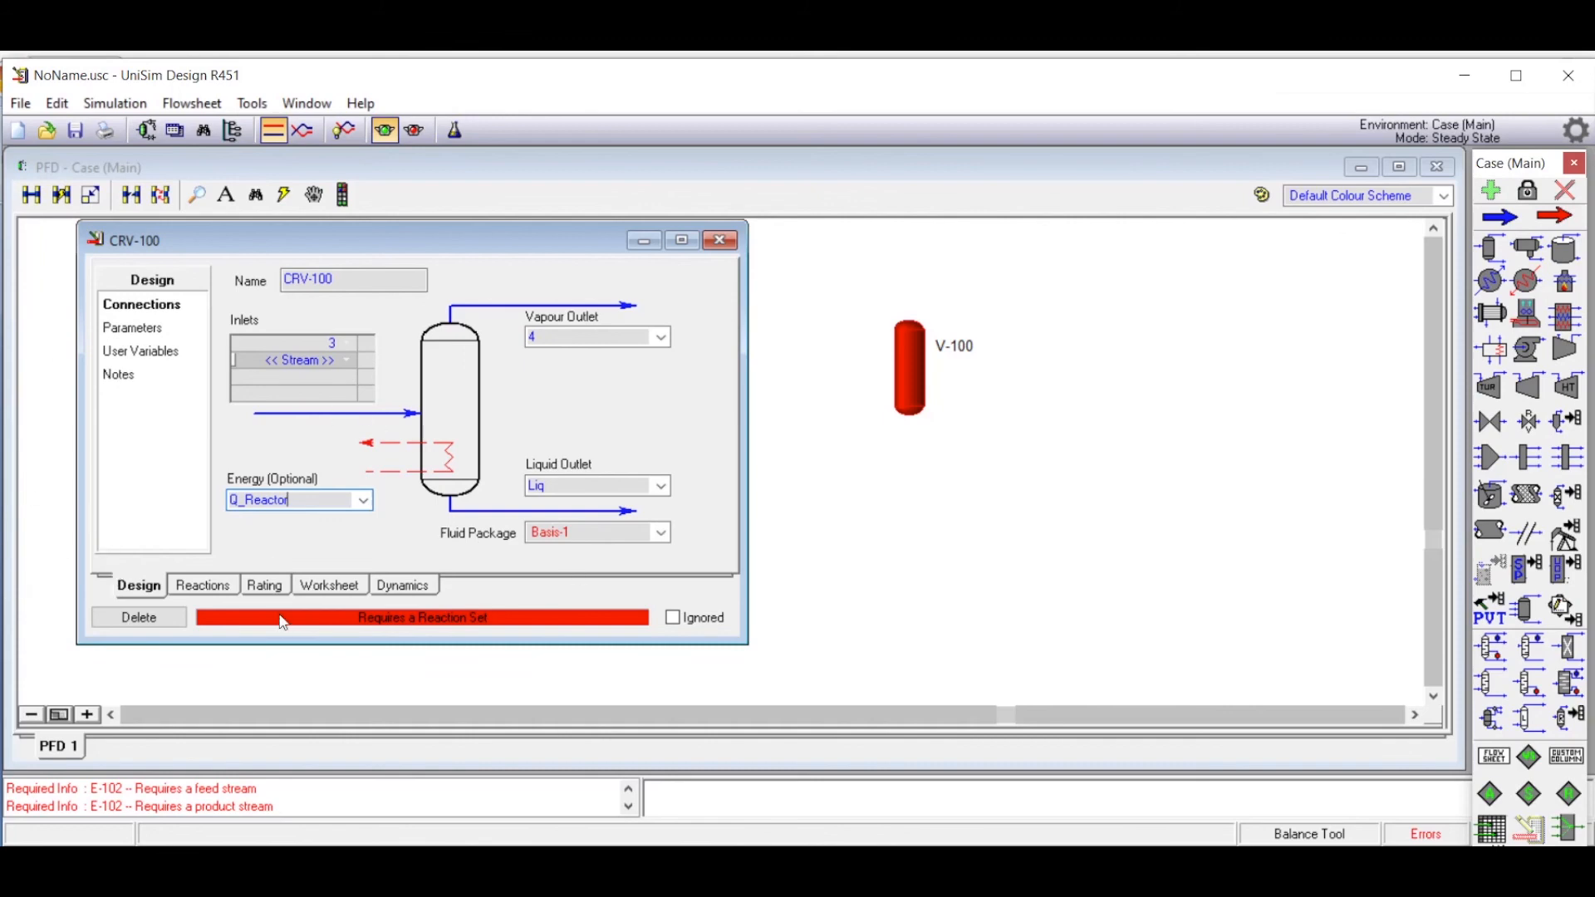
Step: Assign Global Rxn Set as the reaction set of reactor CRV-100 and close its window
{"action": "left_click", "coordinate": [216, 585]}
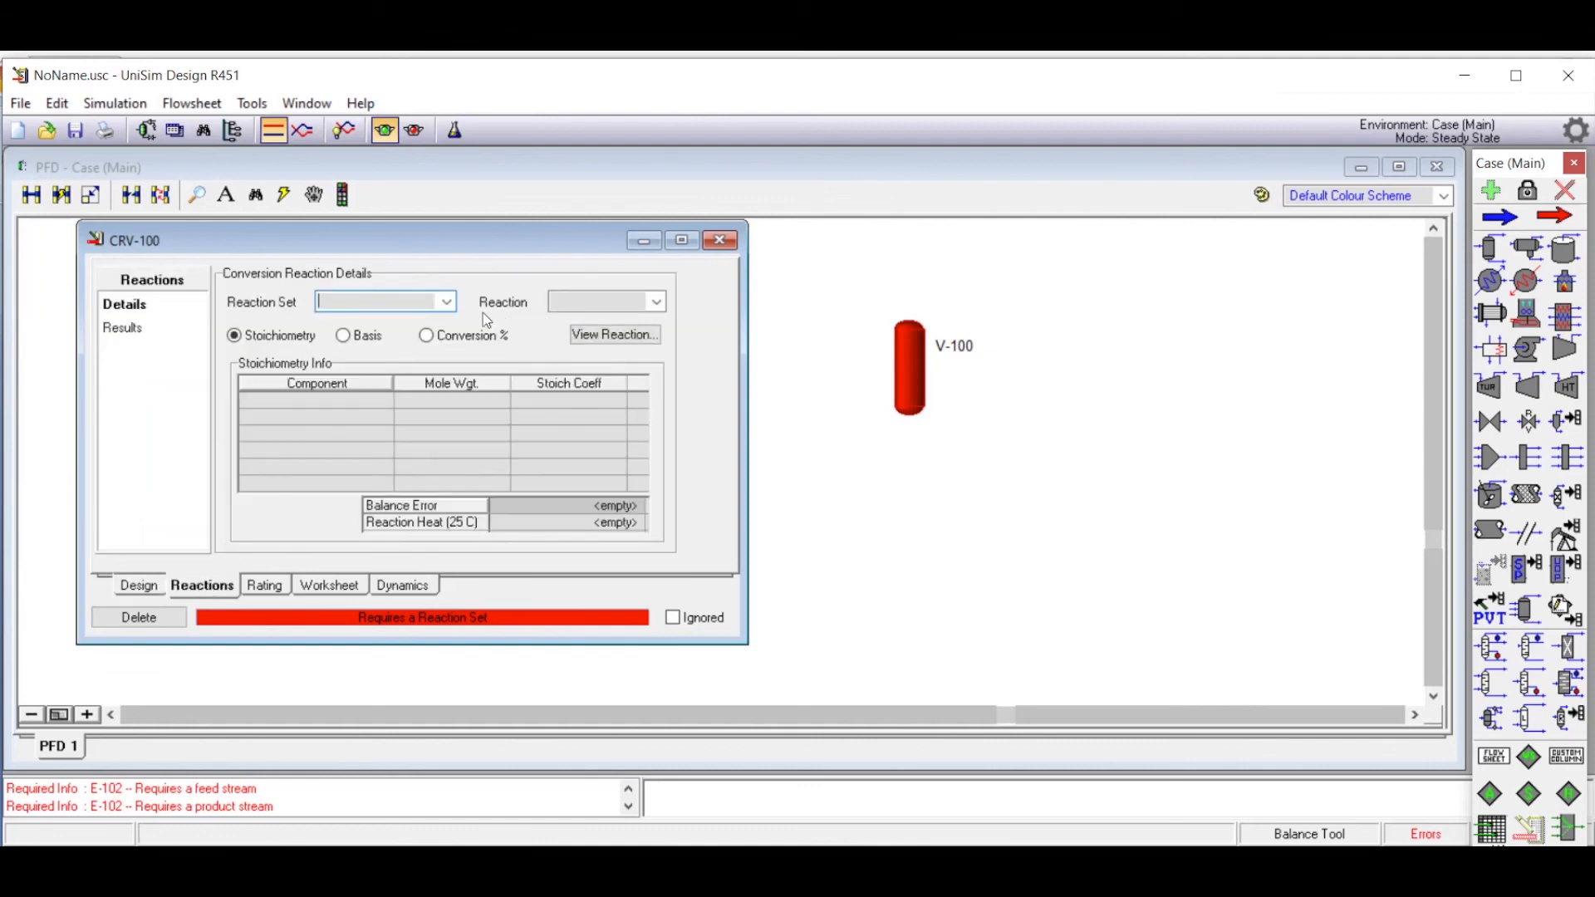
{"action": "left_click", "coordinate": [448, 302]}
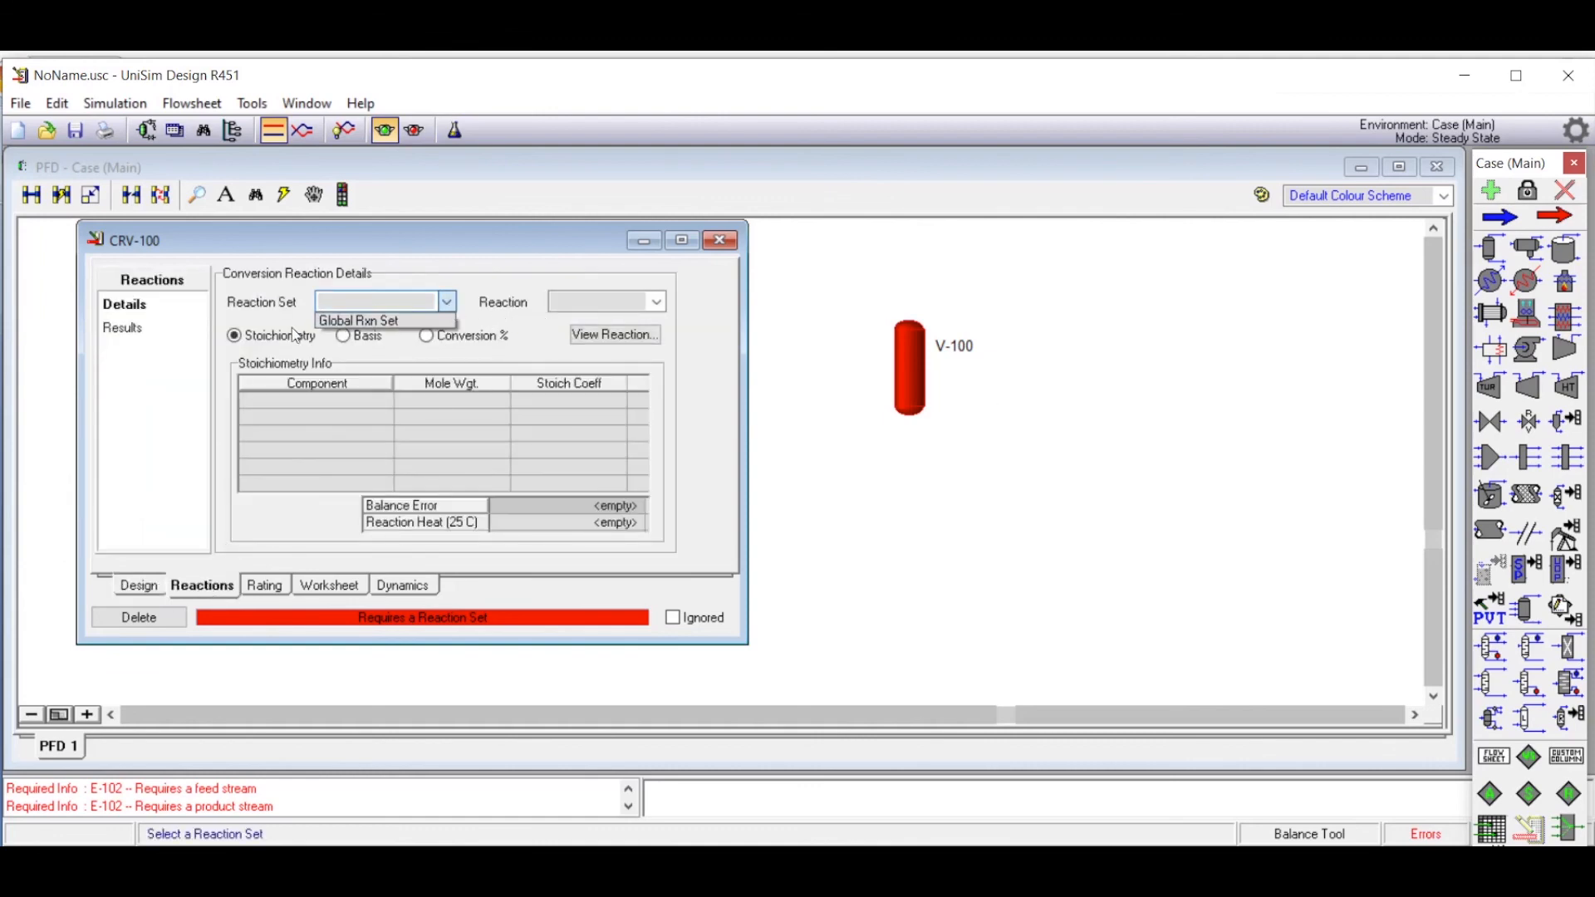
{"action": "left_click", "coordinate": [346, 321]}
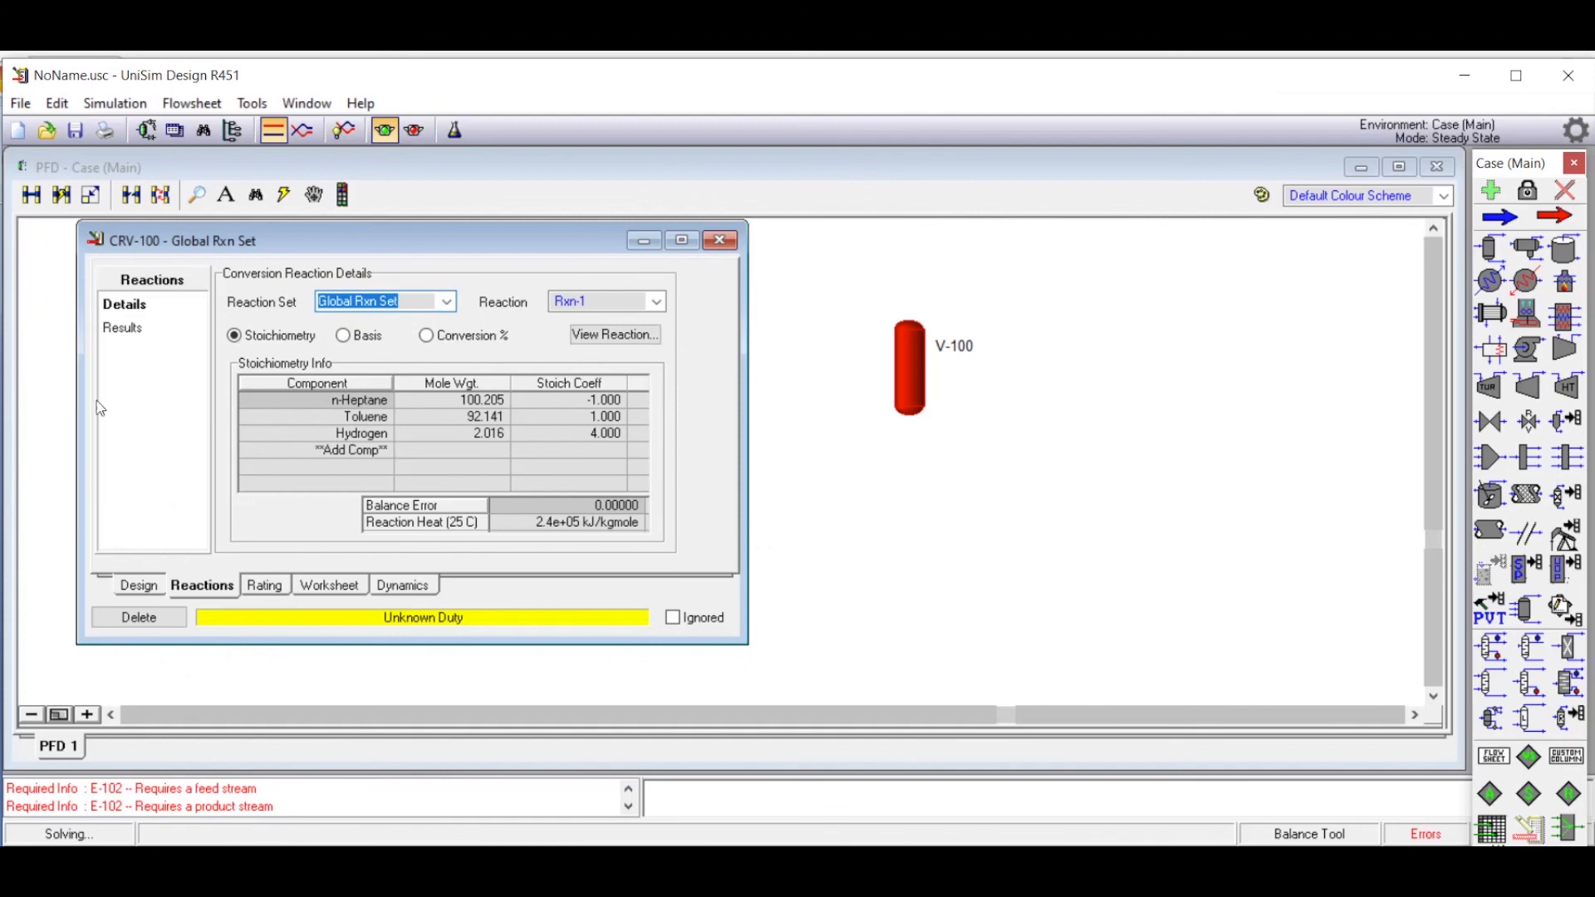
{"action": "left_click", "coordinate": [721, 241]}
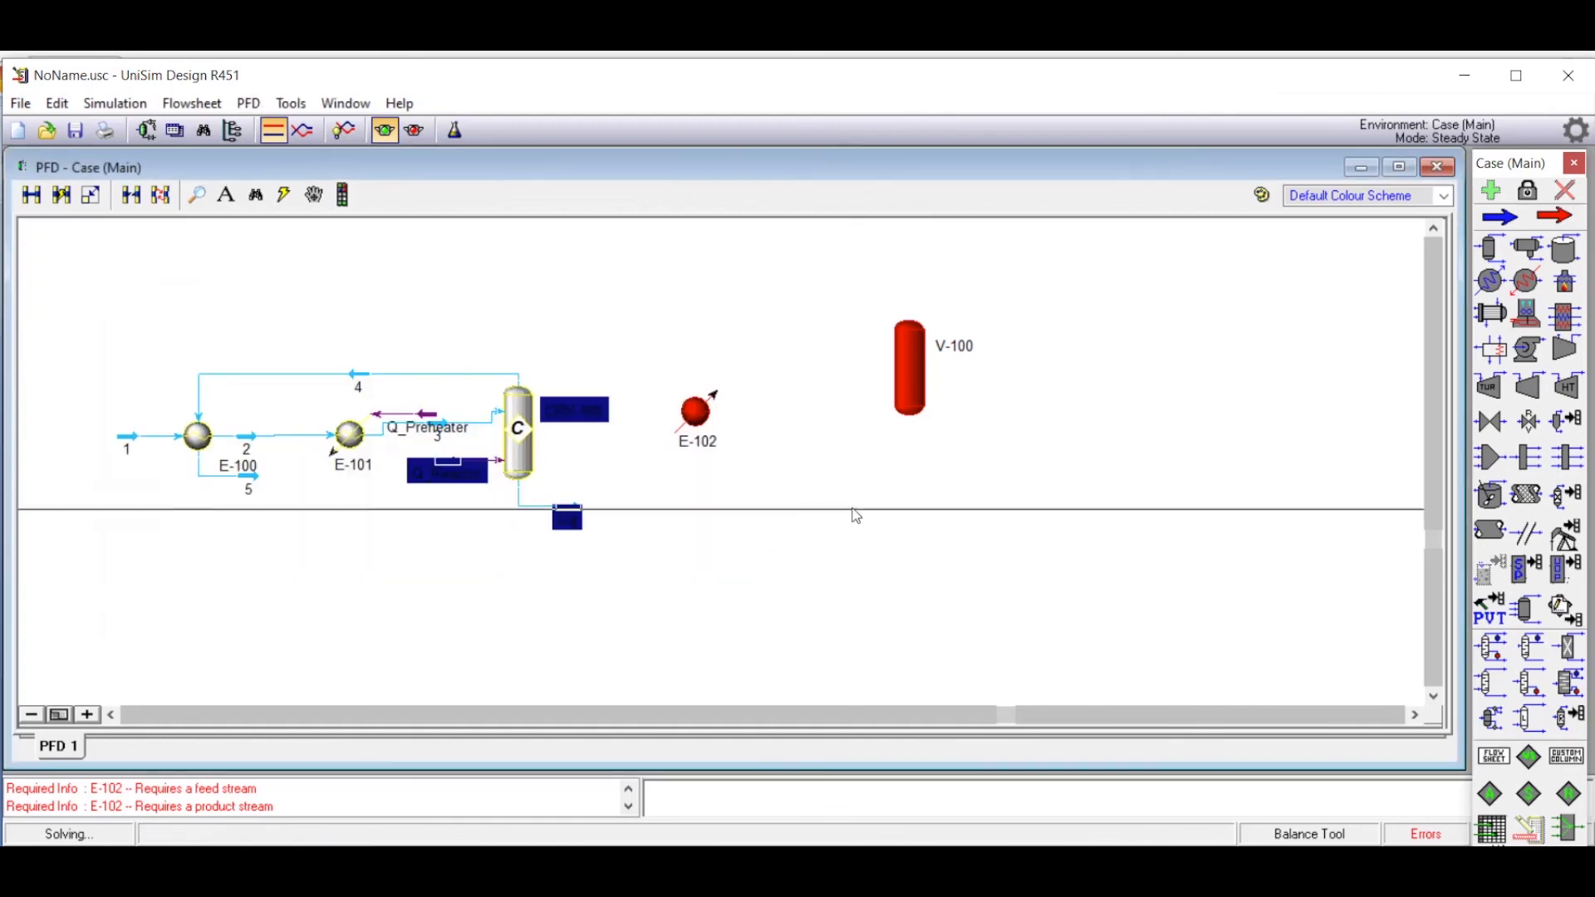
Step: Tidy the flowsheet by raising streams 4 and Q_Preheater and shifting reactor CRV-100 slightly away from heater E-101
{"action": "left_click", "coordinate": [358, 375]}
{"action": "left_click_drag", "start_coordinate": [358, 375], "coordinate": [368, 325]}
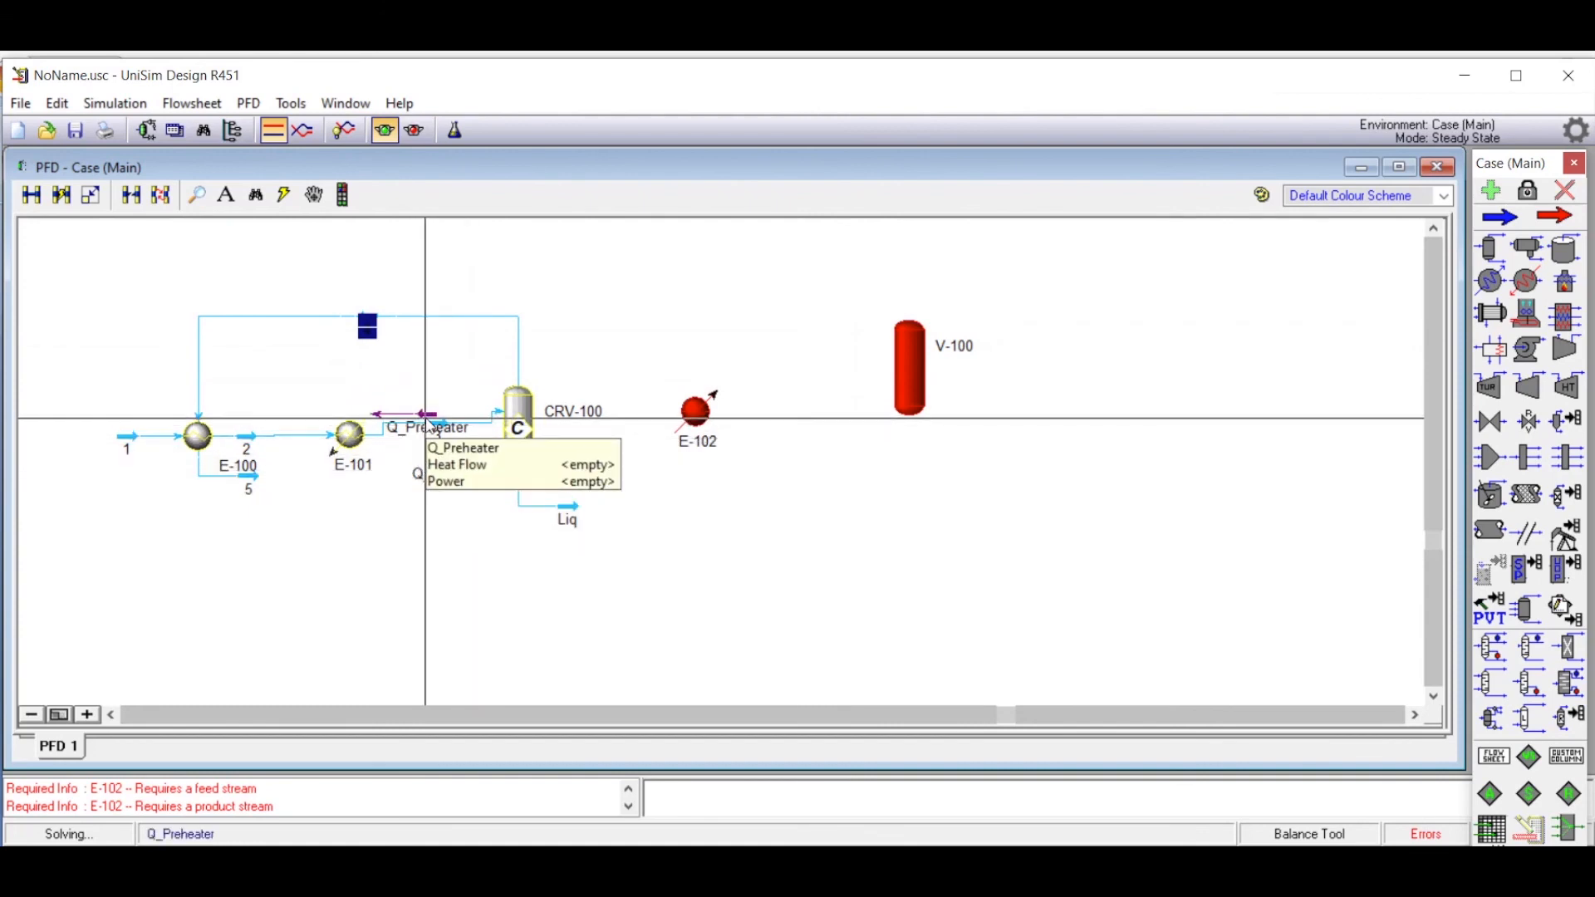
{"action": "left_click_drag", "start_coordinate": [439, 428], "coordinate": [440, 387]}
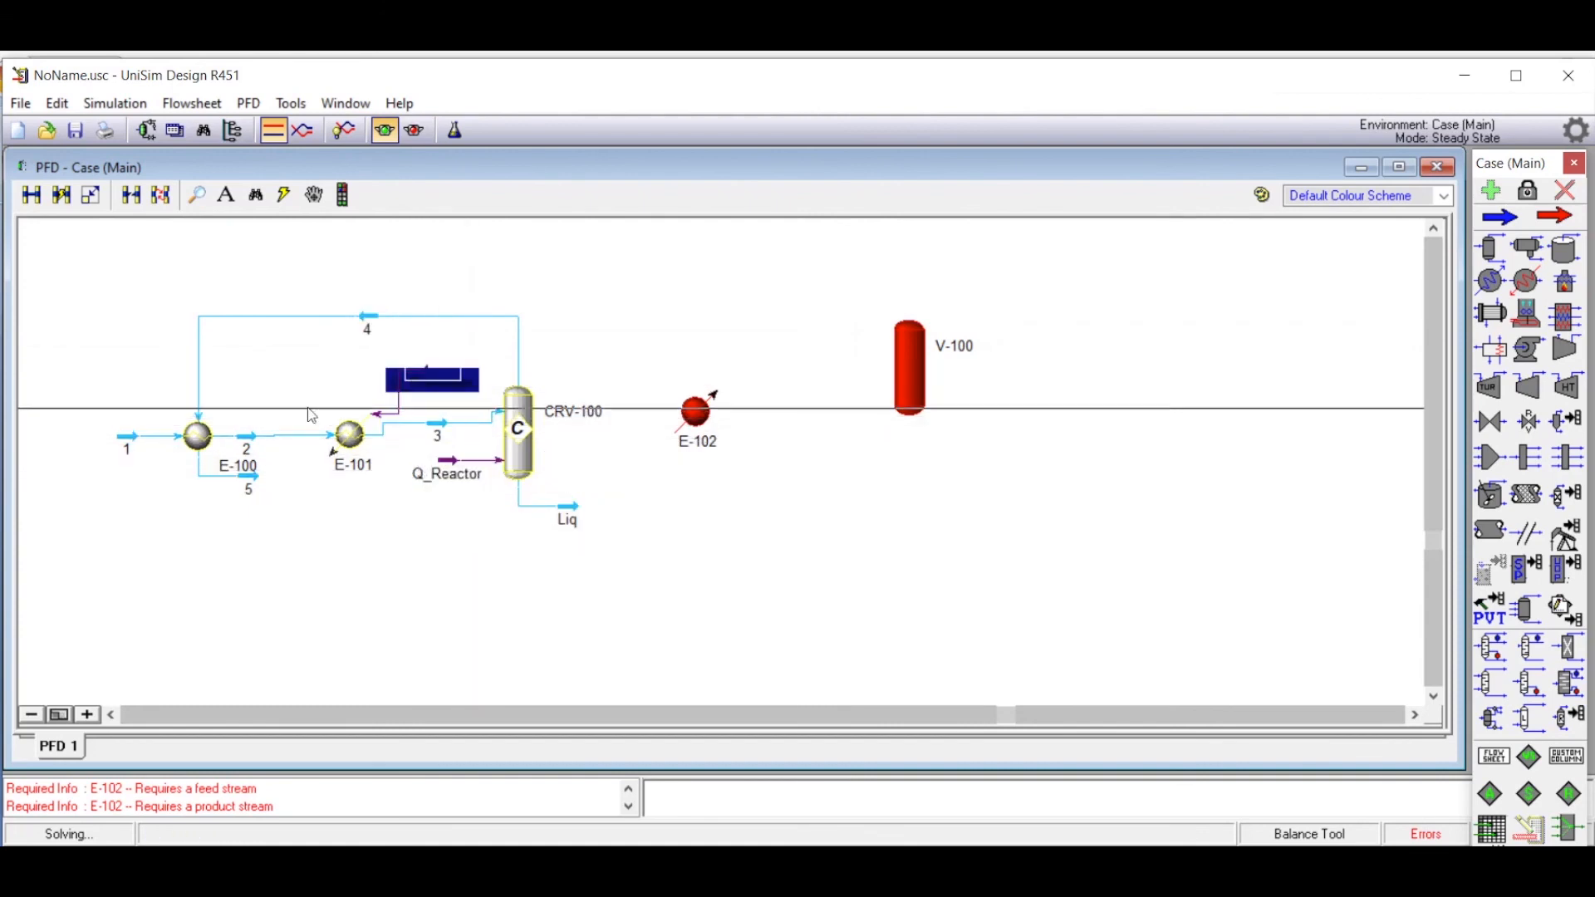
{"action": "left_click", "coordinate": [533, 454]}
{"action": "left_click_drag", "start_coordinate": [532, 454], "coordinate": [545, 462]}
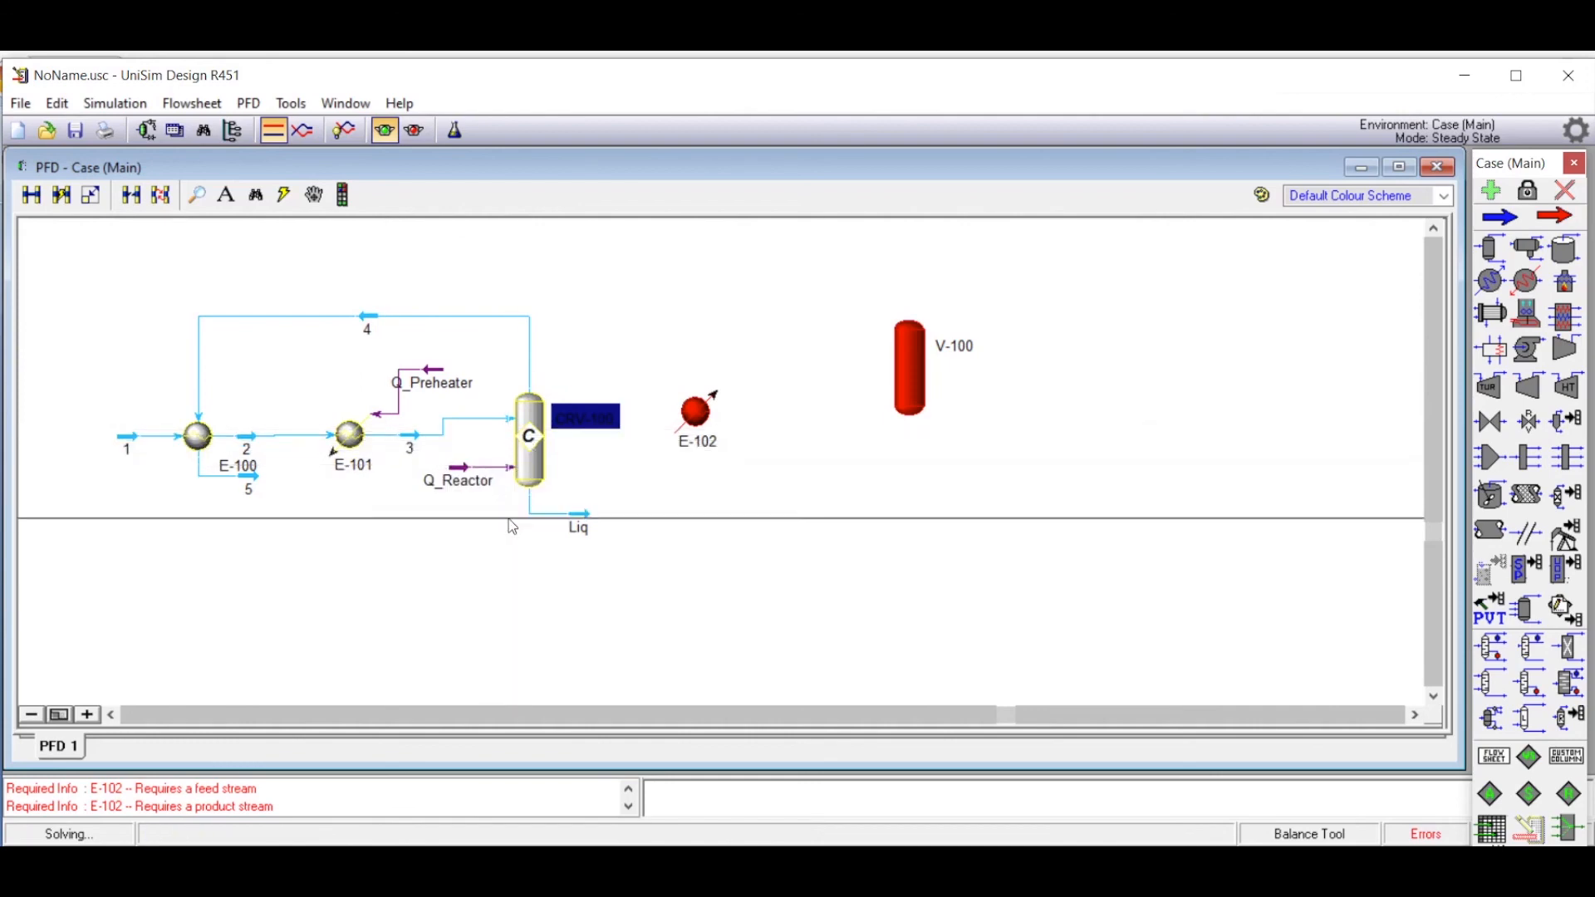
Step: Check the Word document's flow diagram and connect cooler E-102 with stream 5 as its inlet and stream 6 as its outlet
{"action": "mouse_move", "coordinate": [533, 396]}
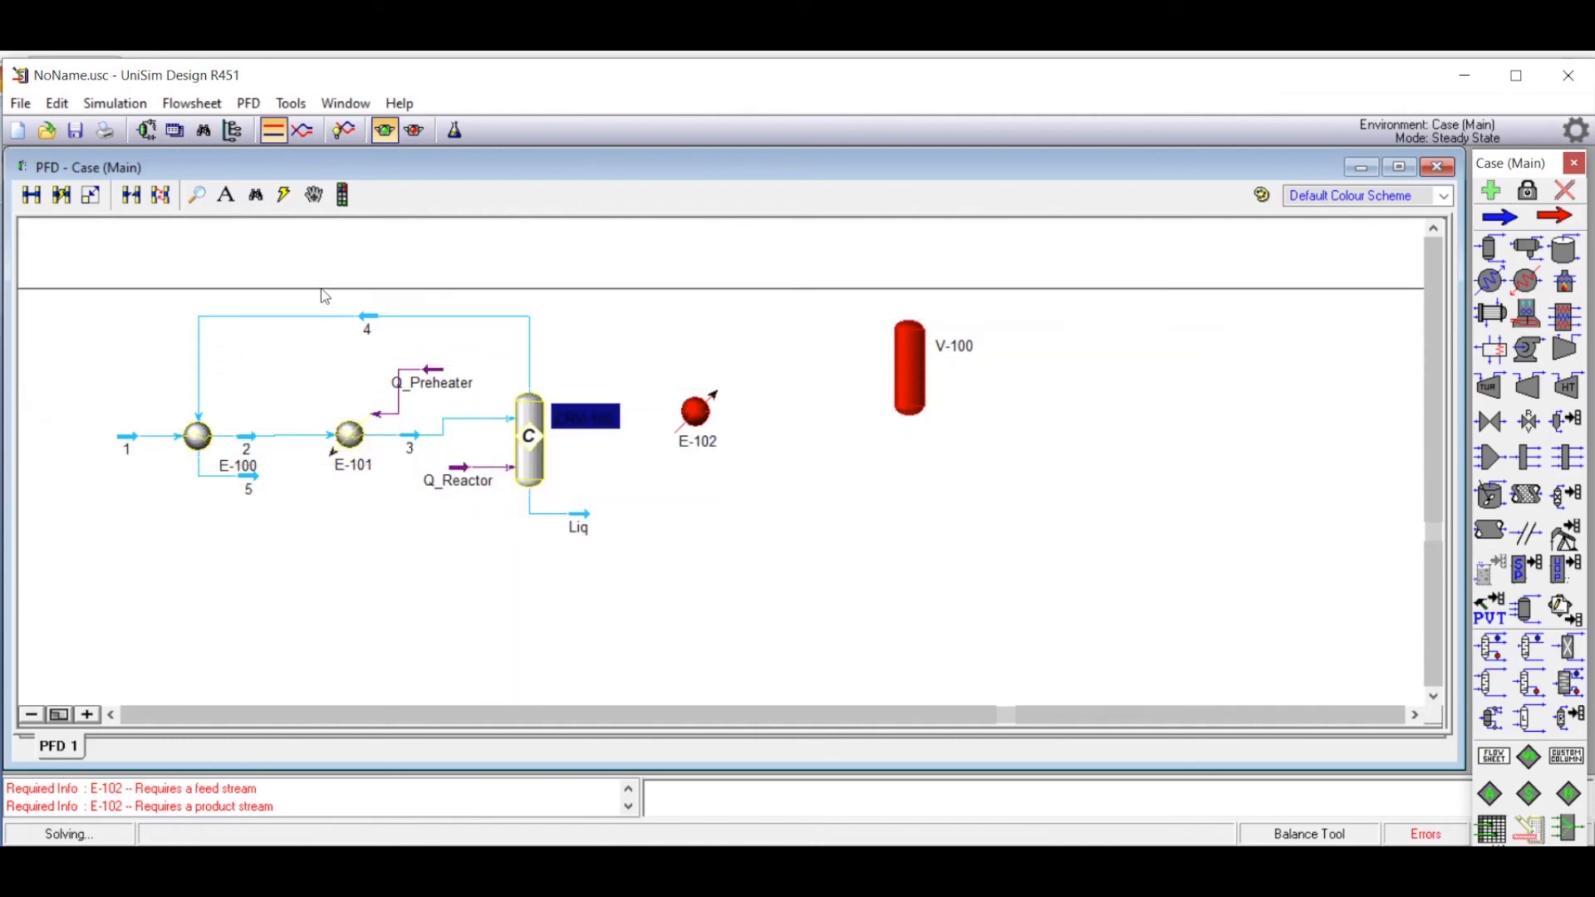
{"action": "mouse_move", "coordinate": [221, 478]}
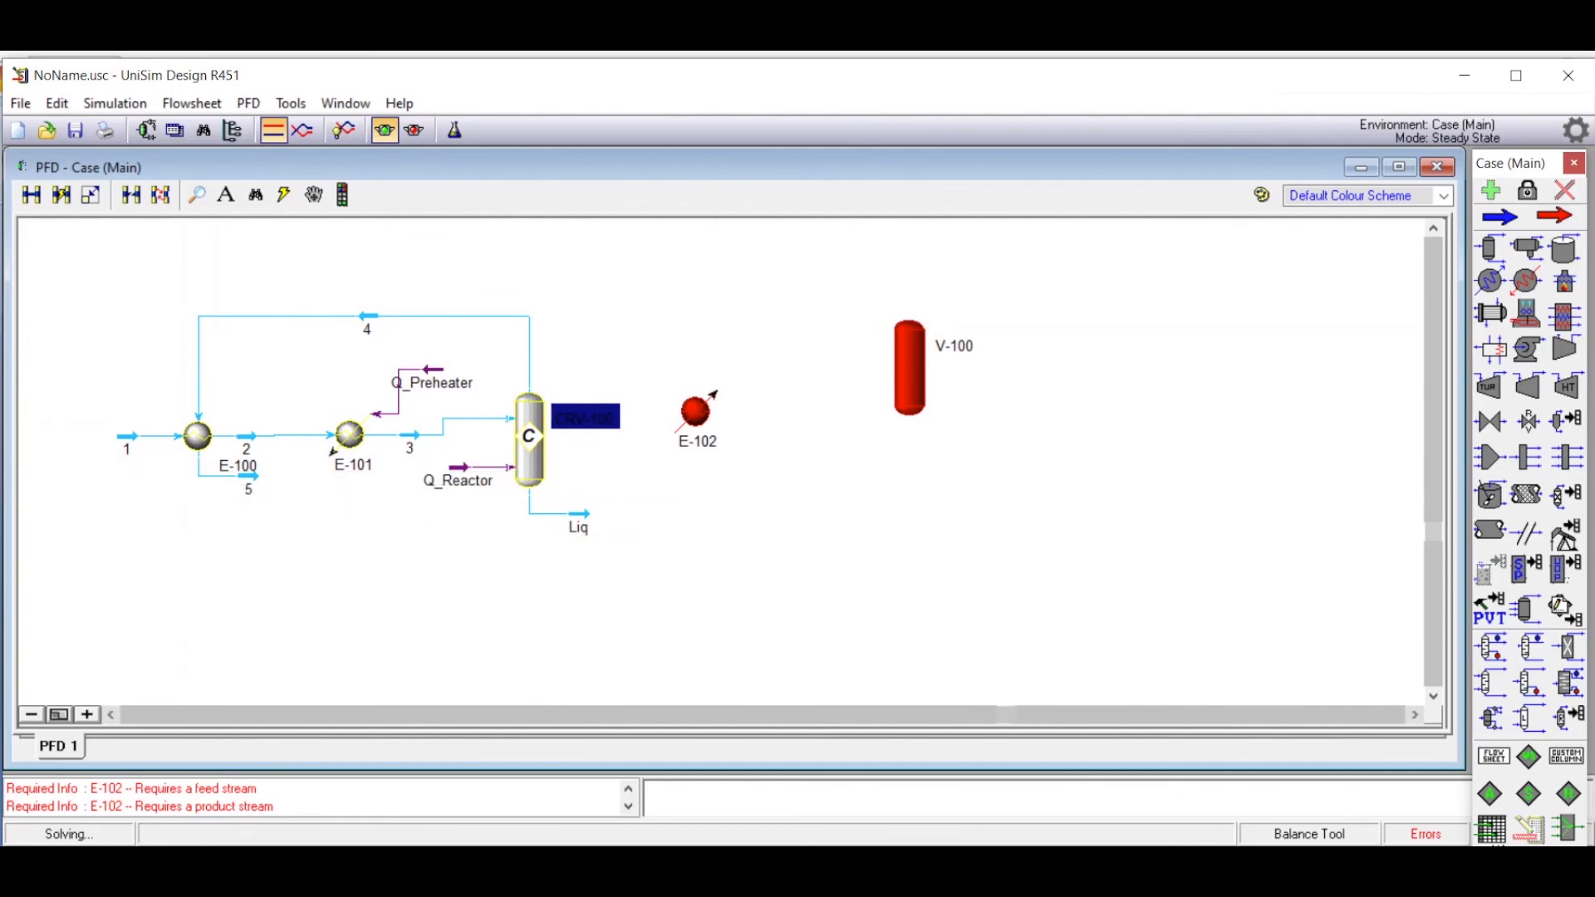
{"action": "key", "text": "alt+Tab"}
{"action": "left_click", "coordinate": [701, 505]}
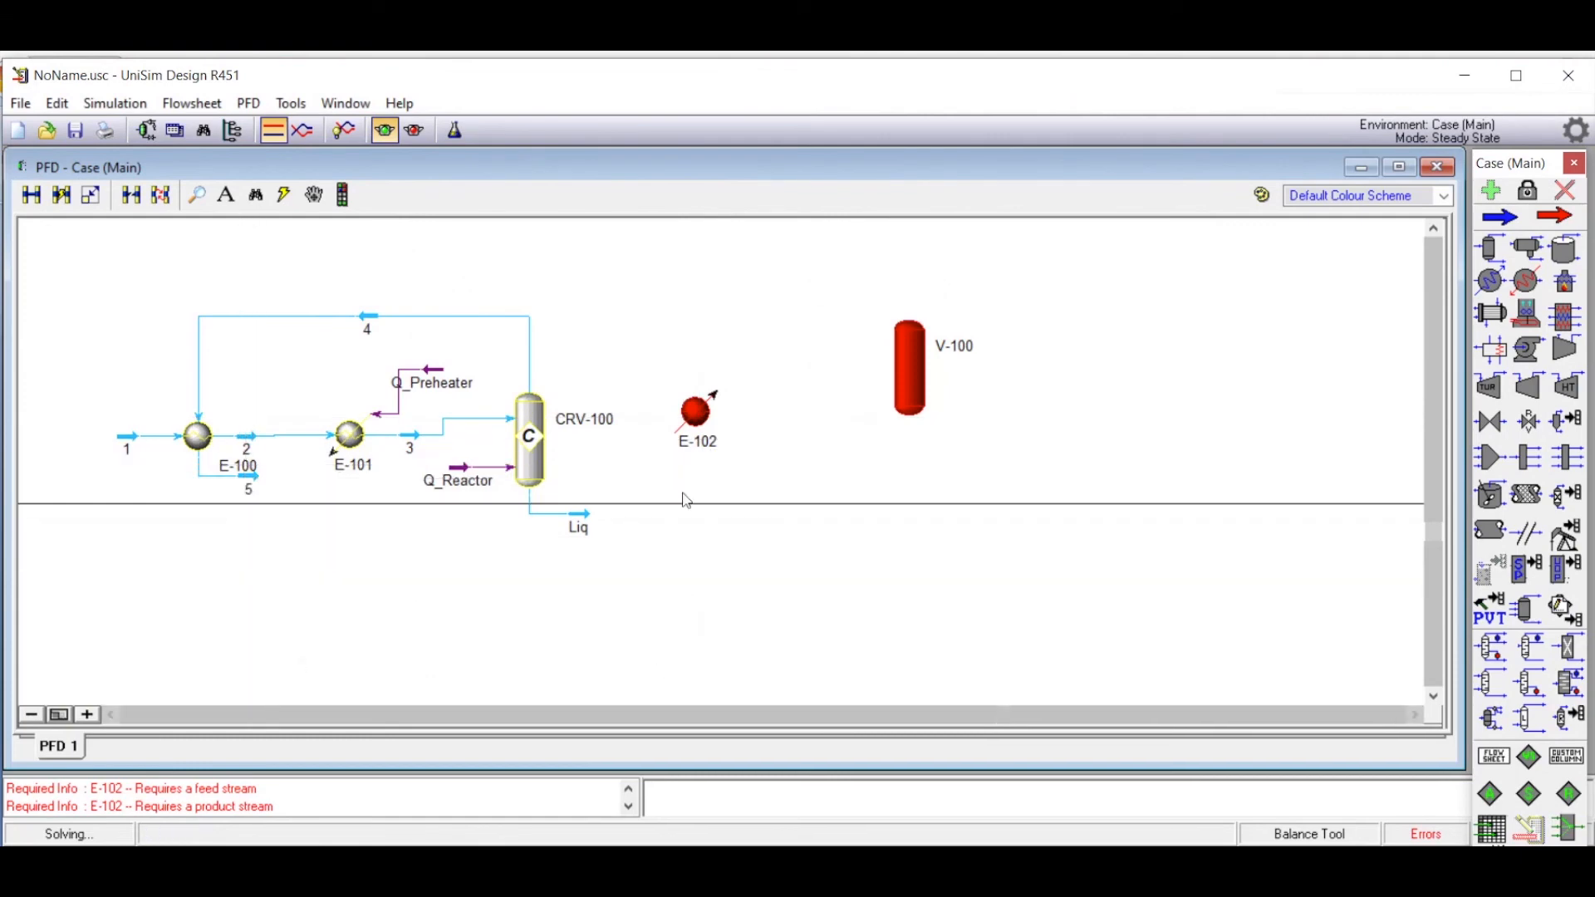
{"action": "left_click", "coordinate": [702, 423]}
{"action": "double_click", "coordinate": [703, 424]}
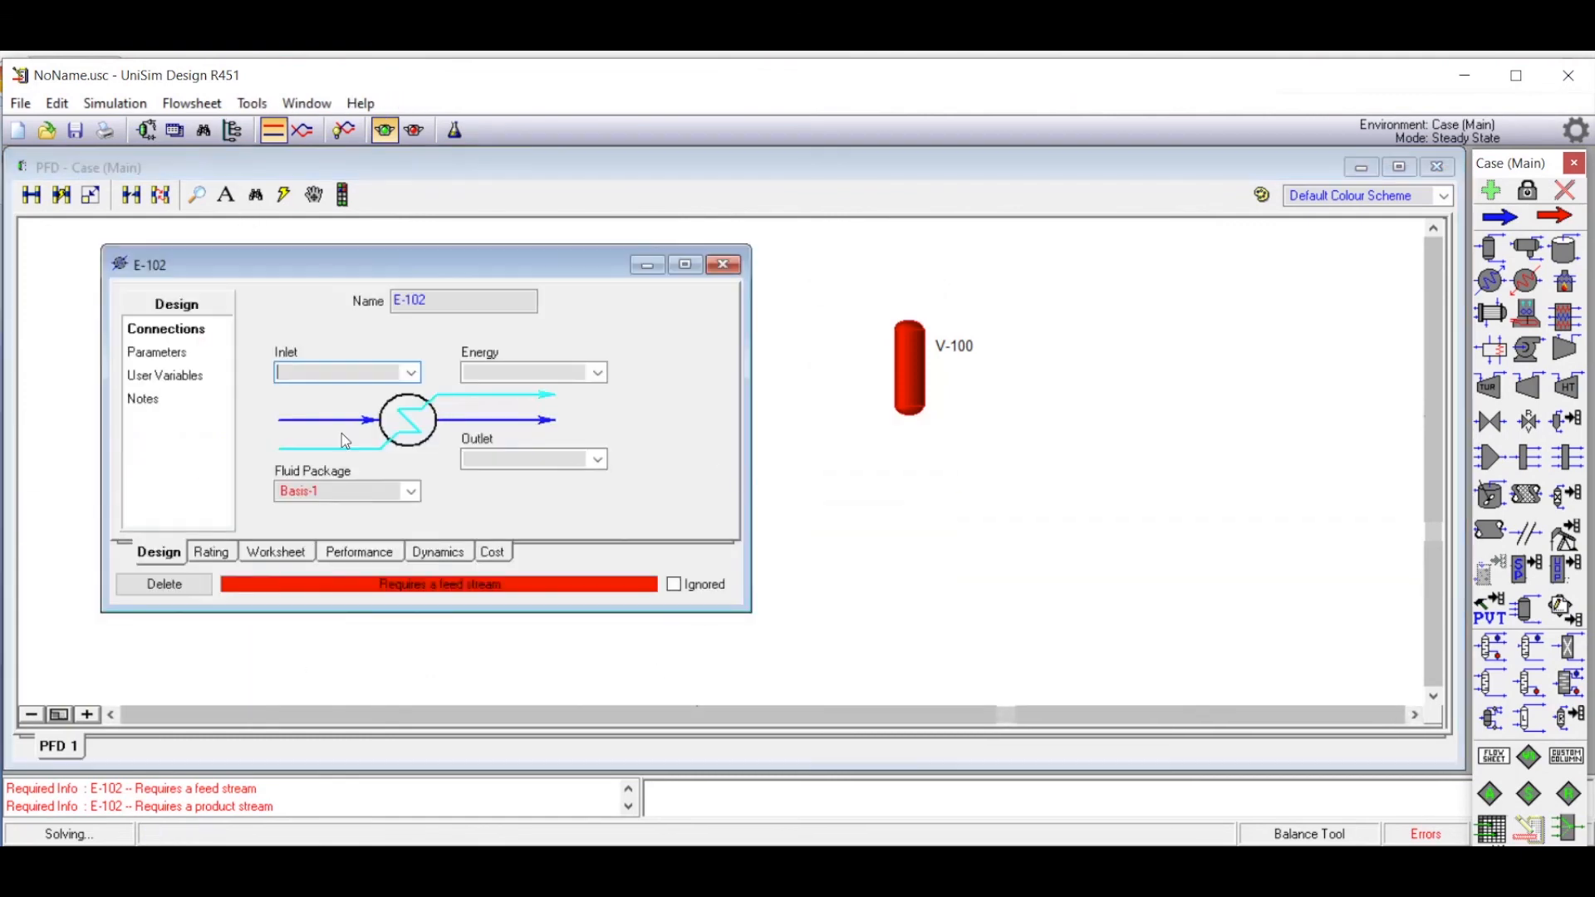
{"action": "left_click", "coordinate": [412, 373]}
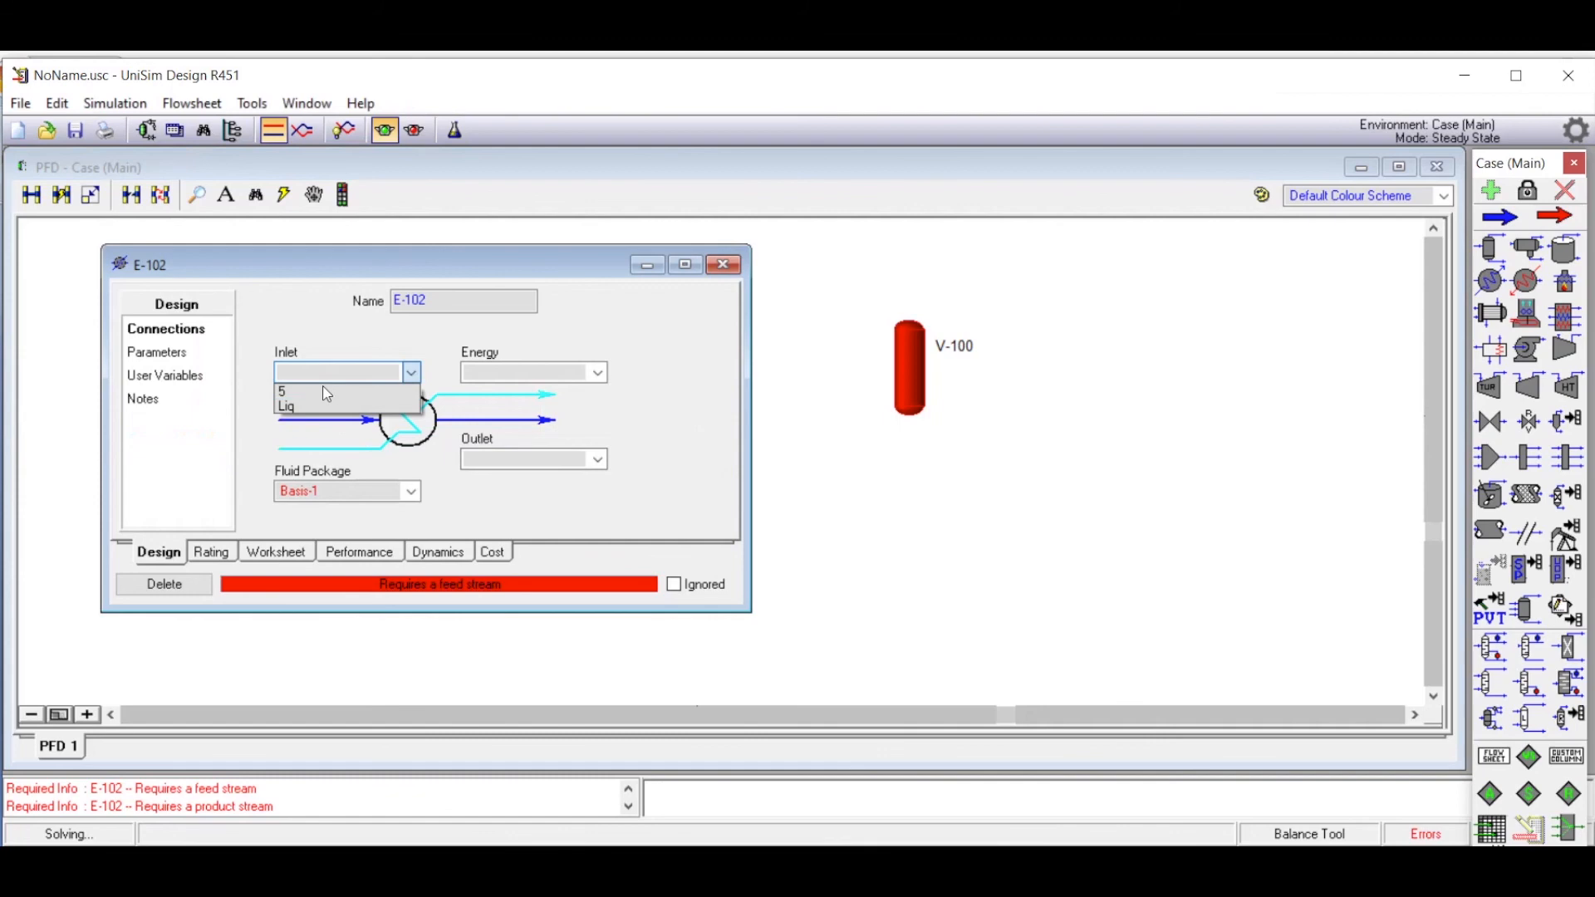
{"action": "left_click", "coordinate": [327, 392]}
{"action": "left_click", "coordinate": [536, 460]}
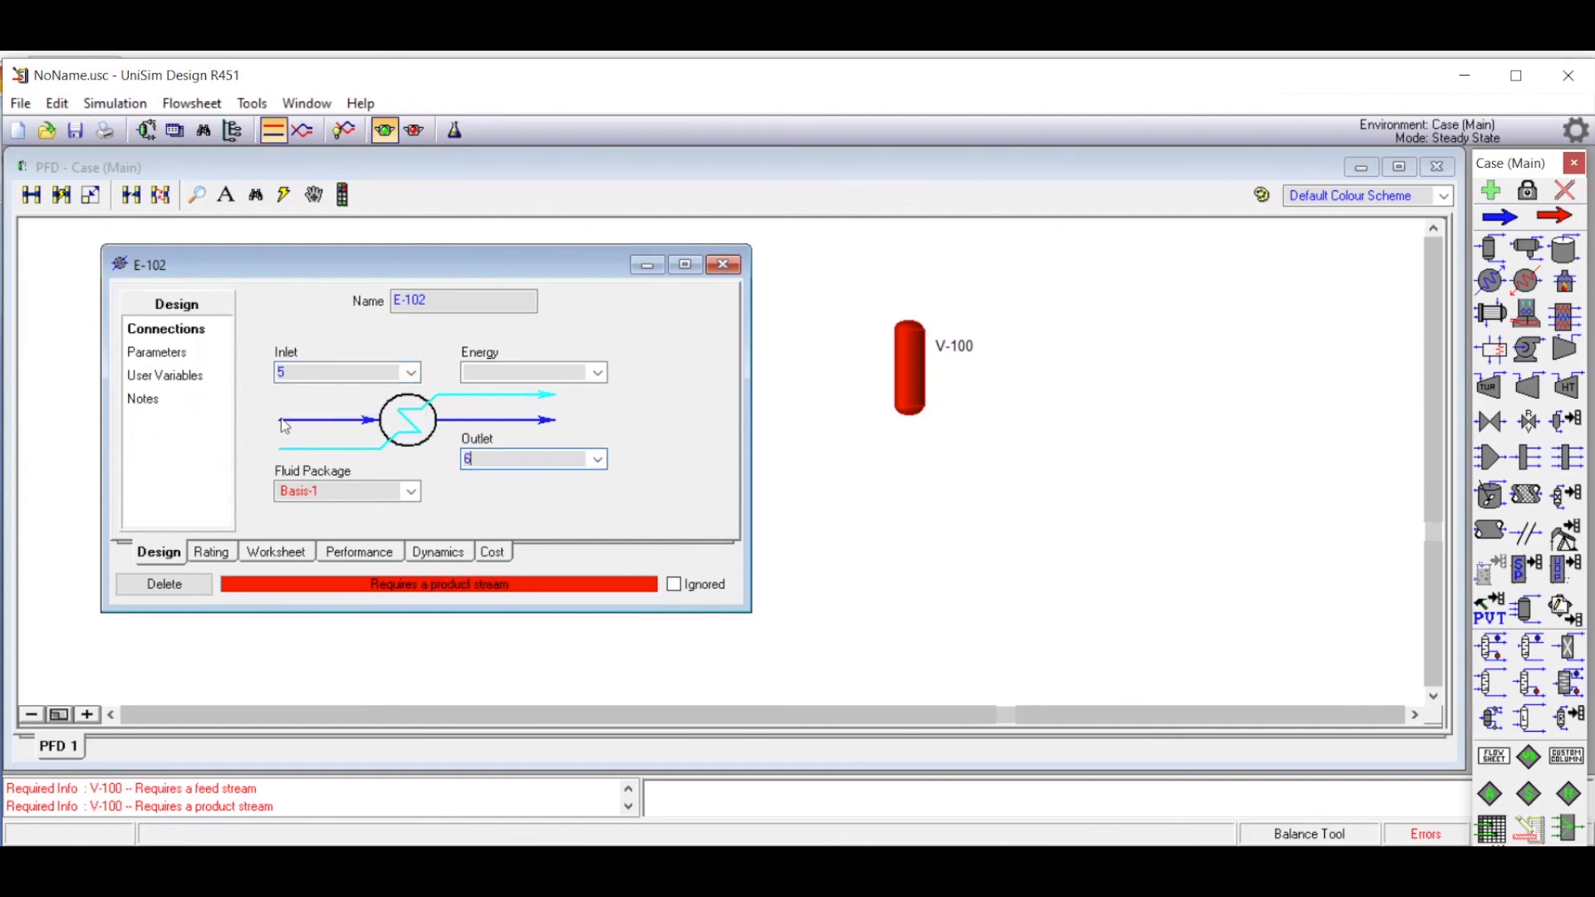
Step: Set the Delta P of cooler E-102 to 0
{"action": "left_click", "coordinate": [163, 354]}
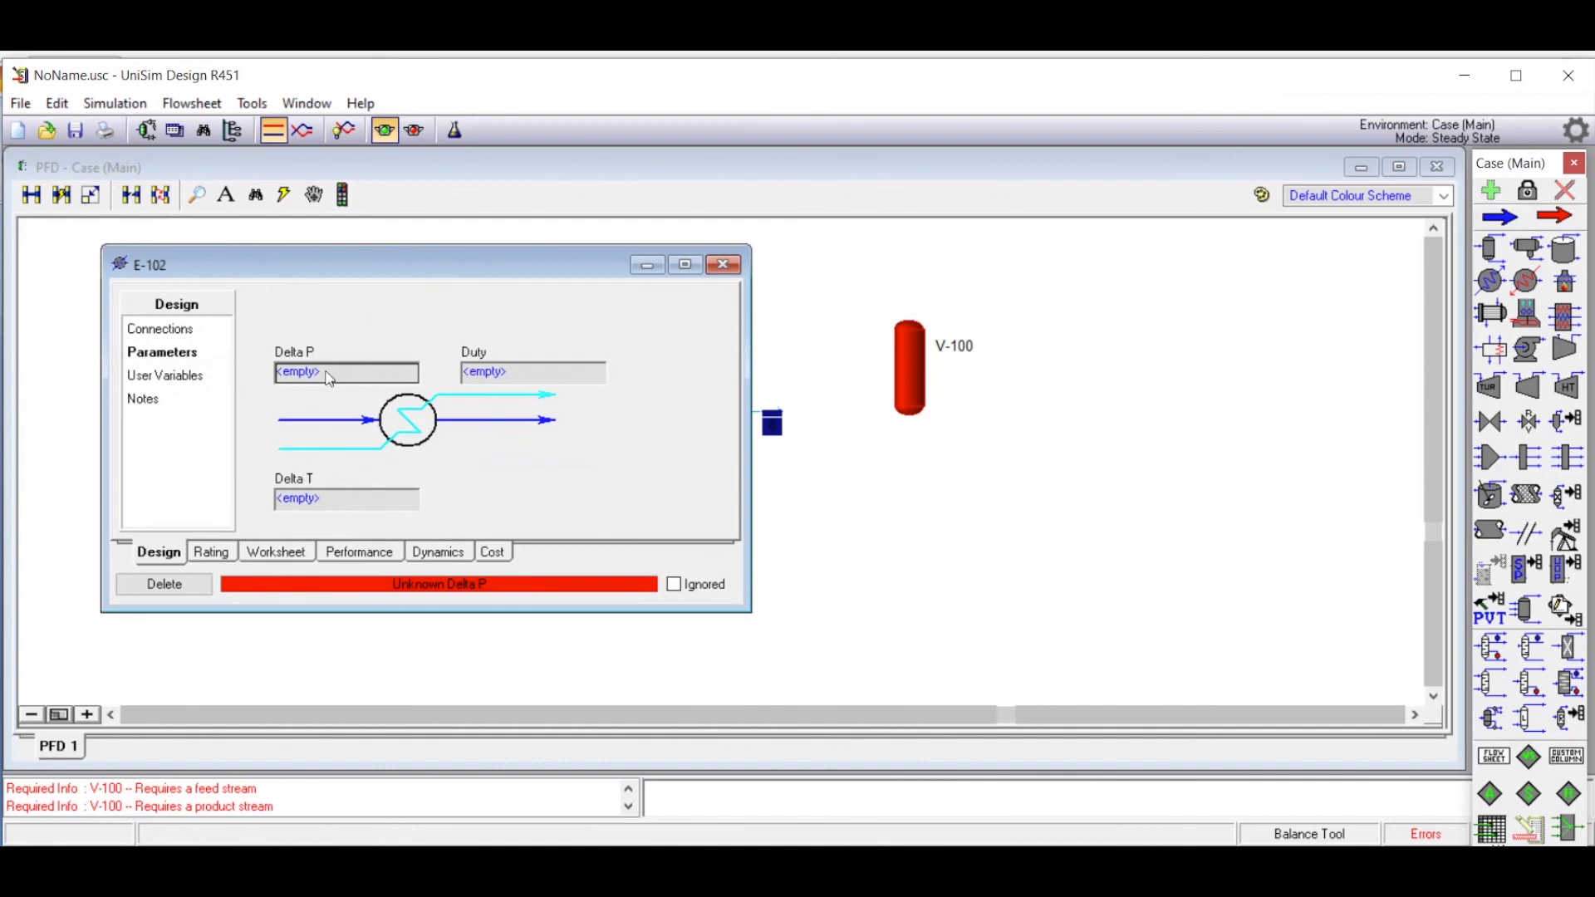
{"action": "left_click", "coordinate": [379, 371]}
{"action": "type", "text": "0"}
{"action": "key", "text": "Return"}
Step: Add the energy stream Q_Cooler to cooler E-102 and close its window
{"action": "left_click", "coordinate": [184, 332]}
{"action": "left_click", "coordinate": [509, 371]}
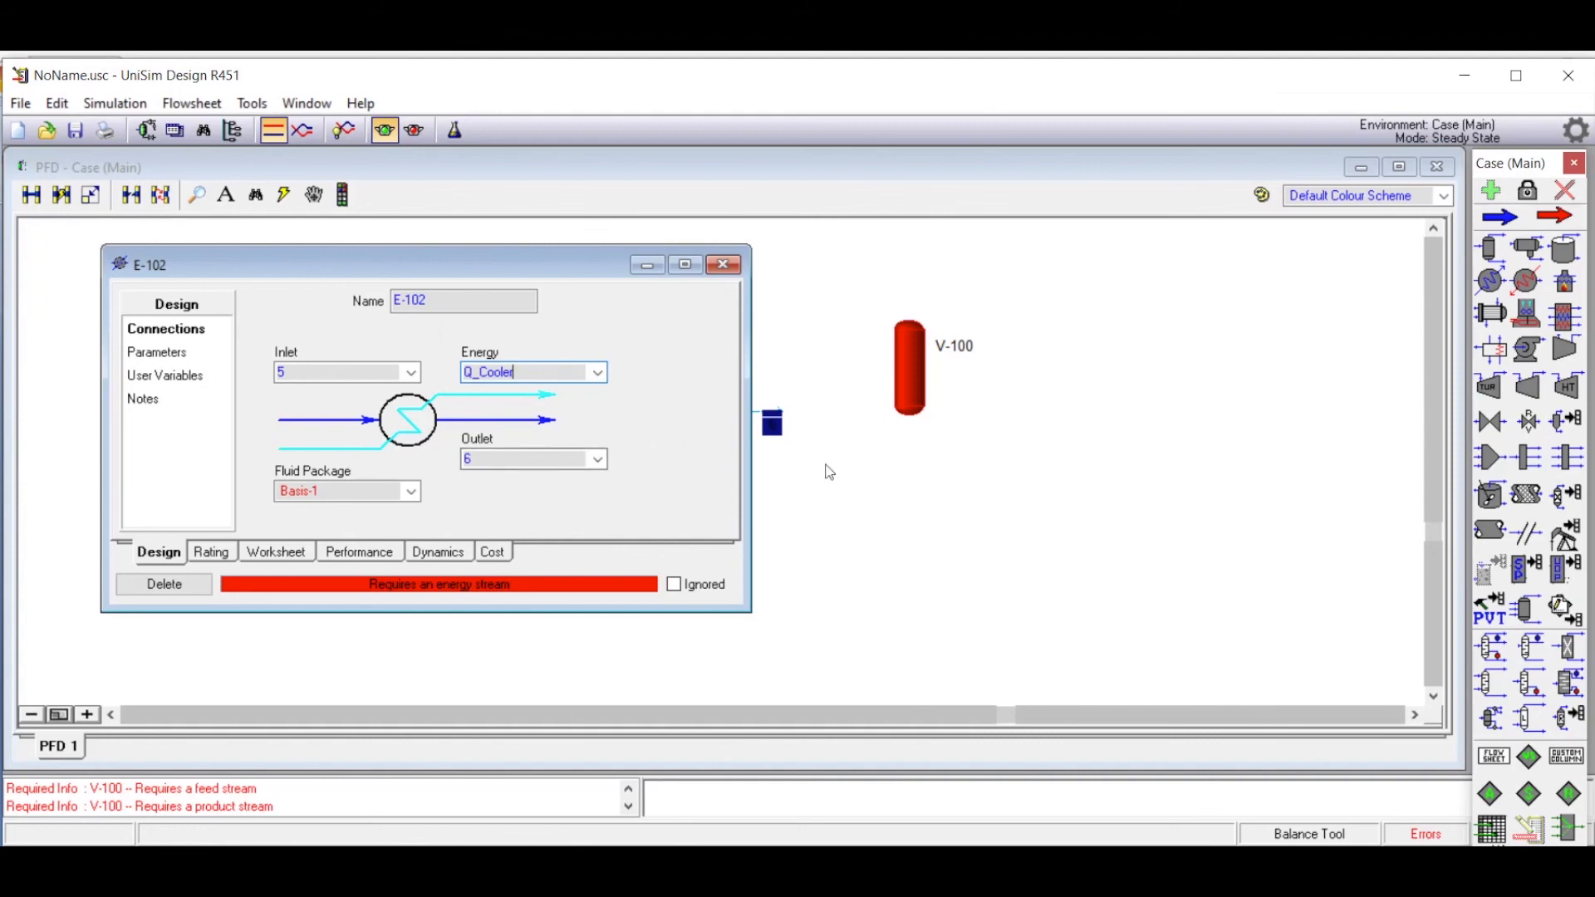
{"action": "key", "text": "Tab"}
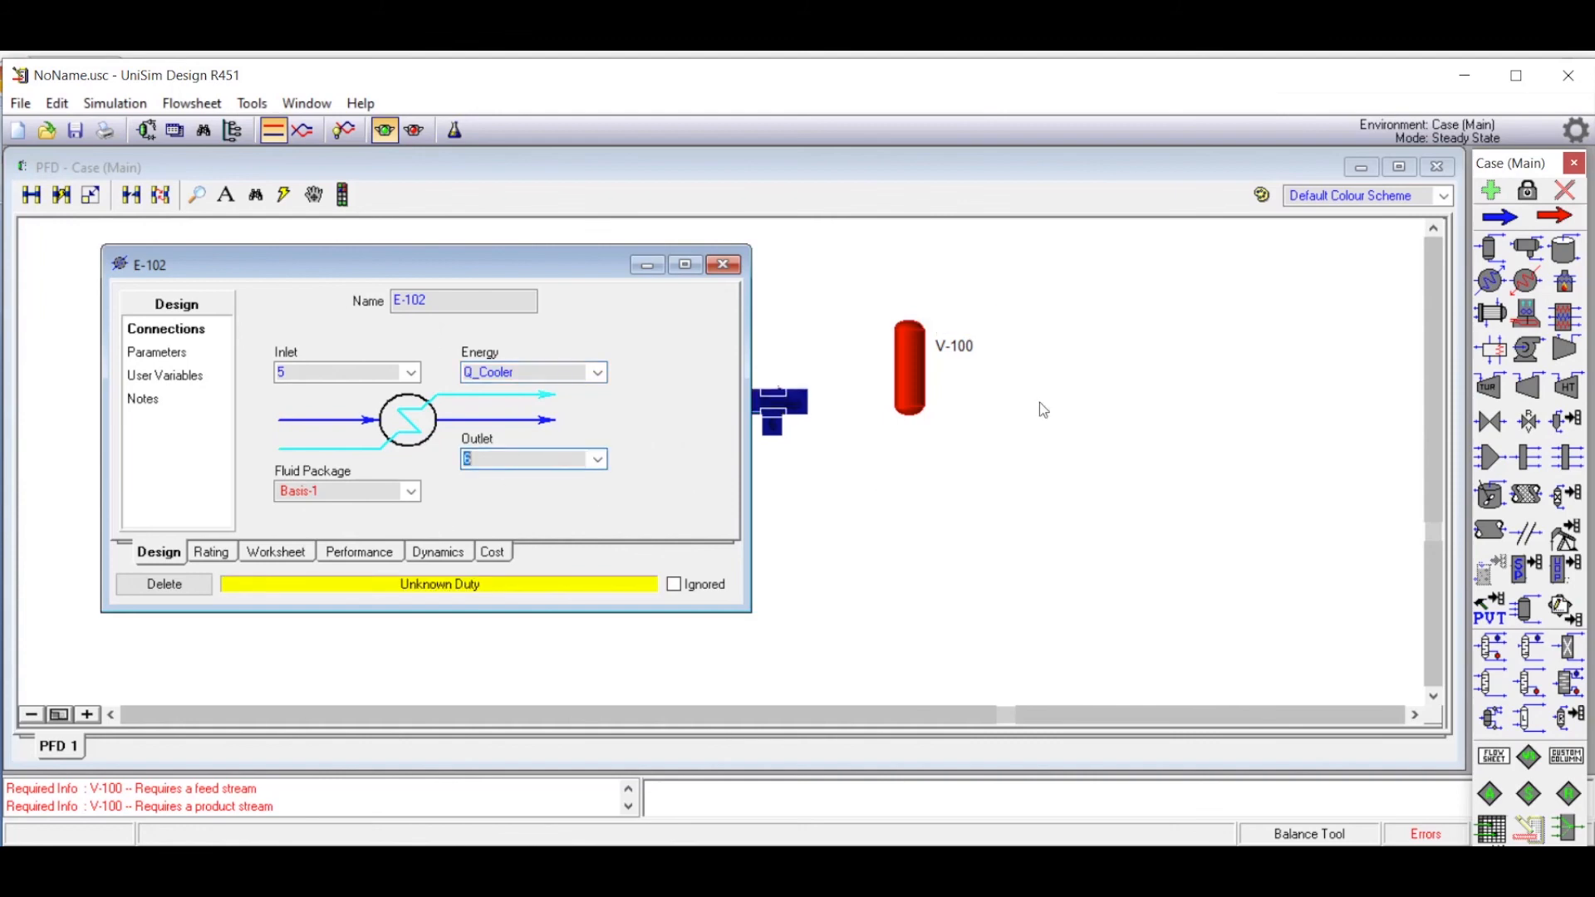
{"action": "left_click", "coordinate": [724, 265]}
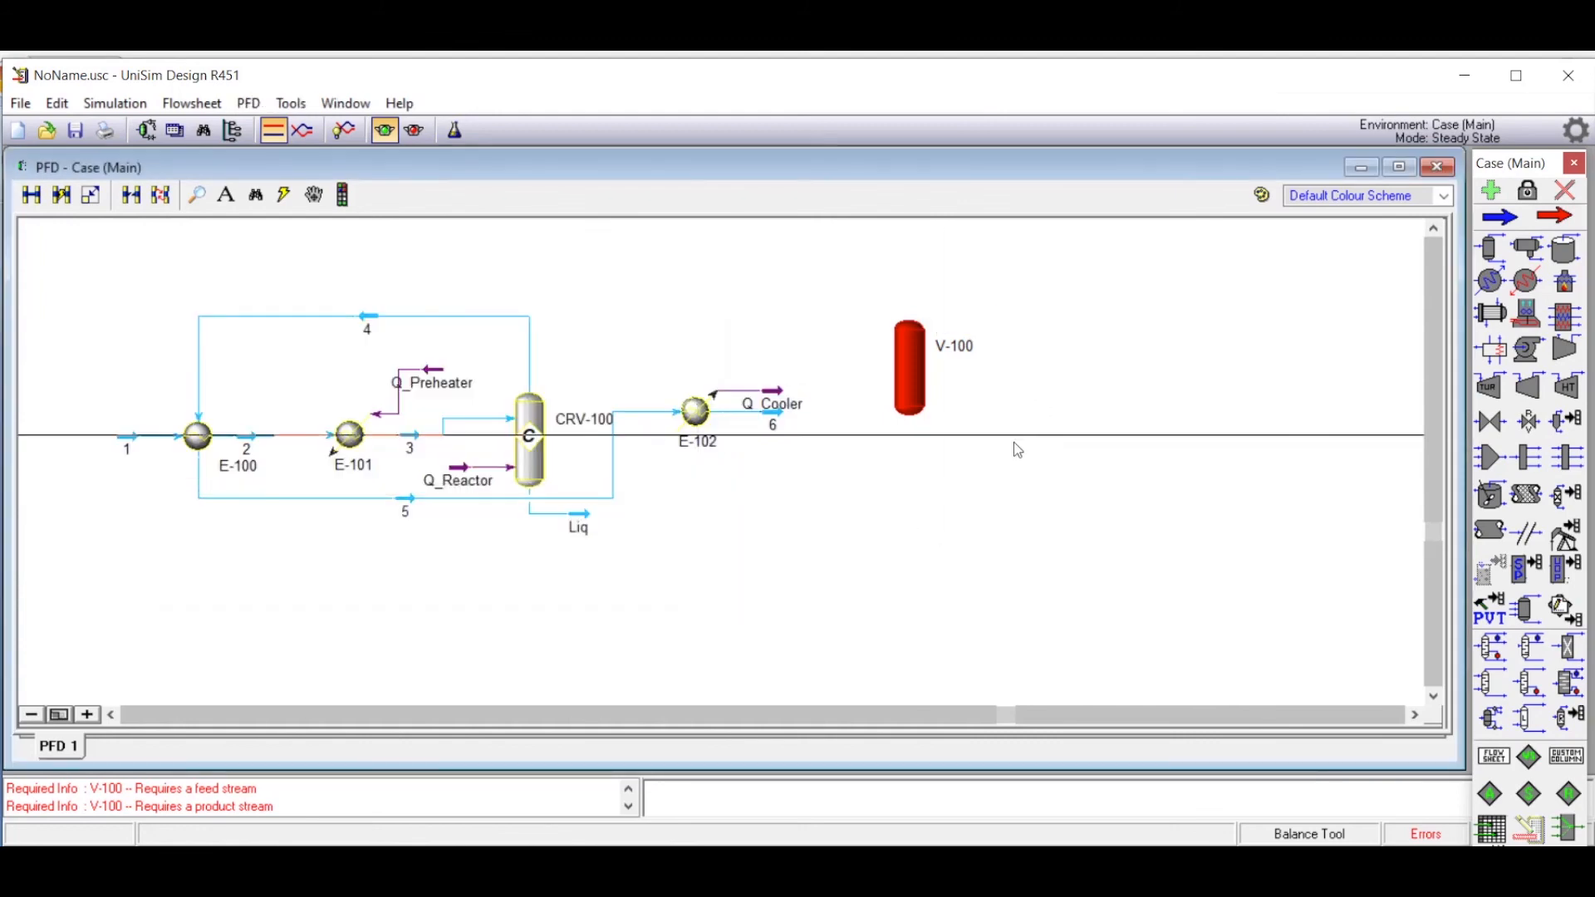
Step: Move separator V-100 slightly lower and connect it with inlet stream 6, vapour outlet 7 and liquid outlet 8
{"action": "key", "text": "alt+Tab"}
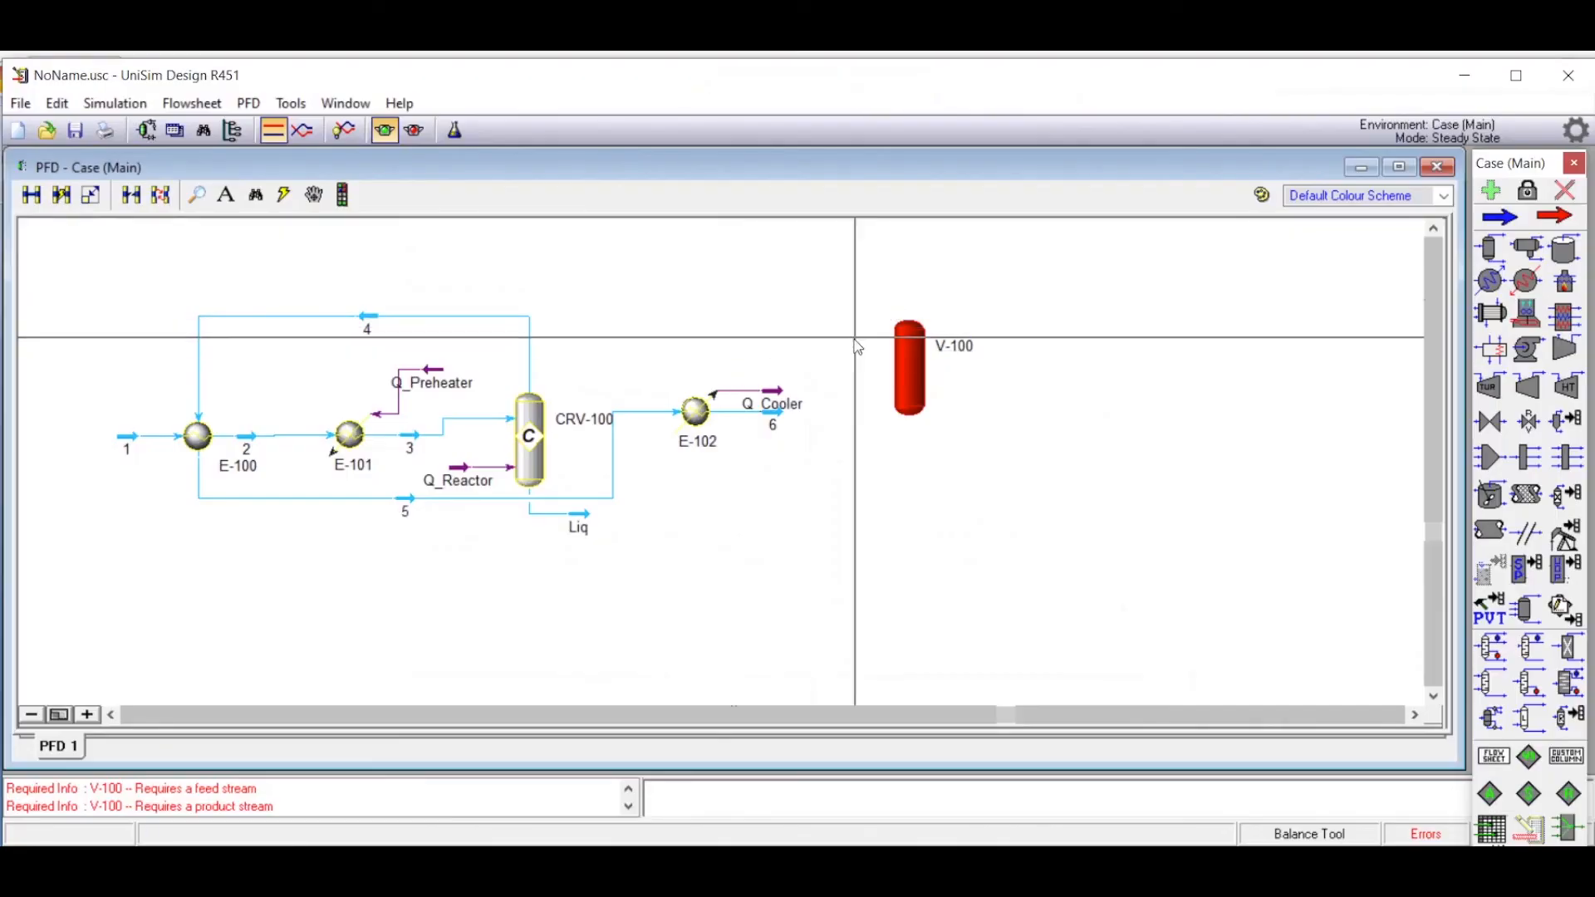
{"action": "left_click_drag", "start_coordinate": [903, 375], "coordinate": [925, 405]}
{"action": "double_click", "coordinate": [925, 405]}
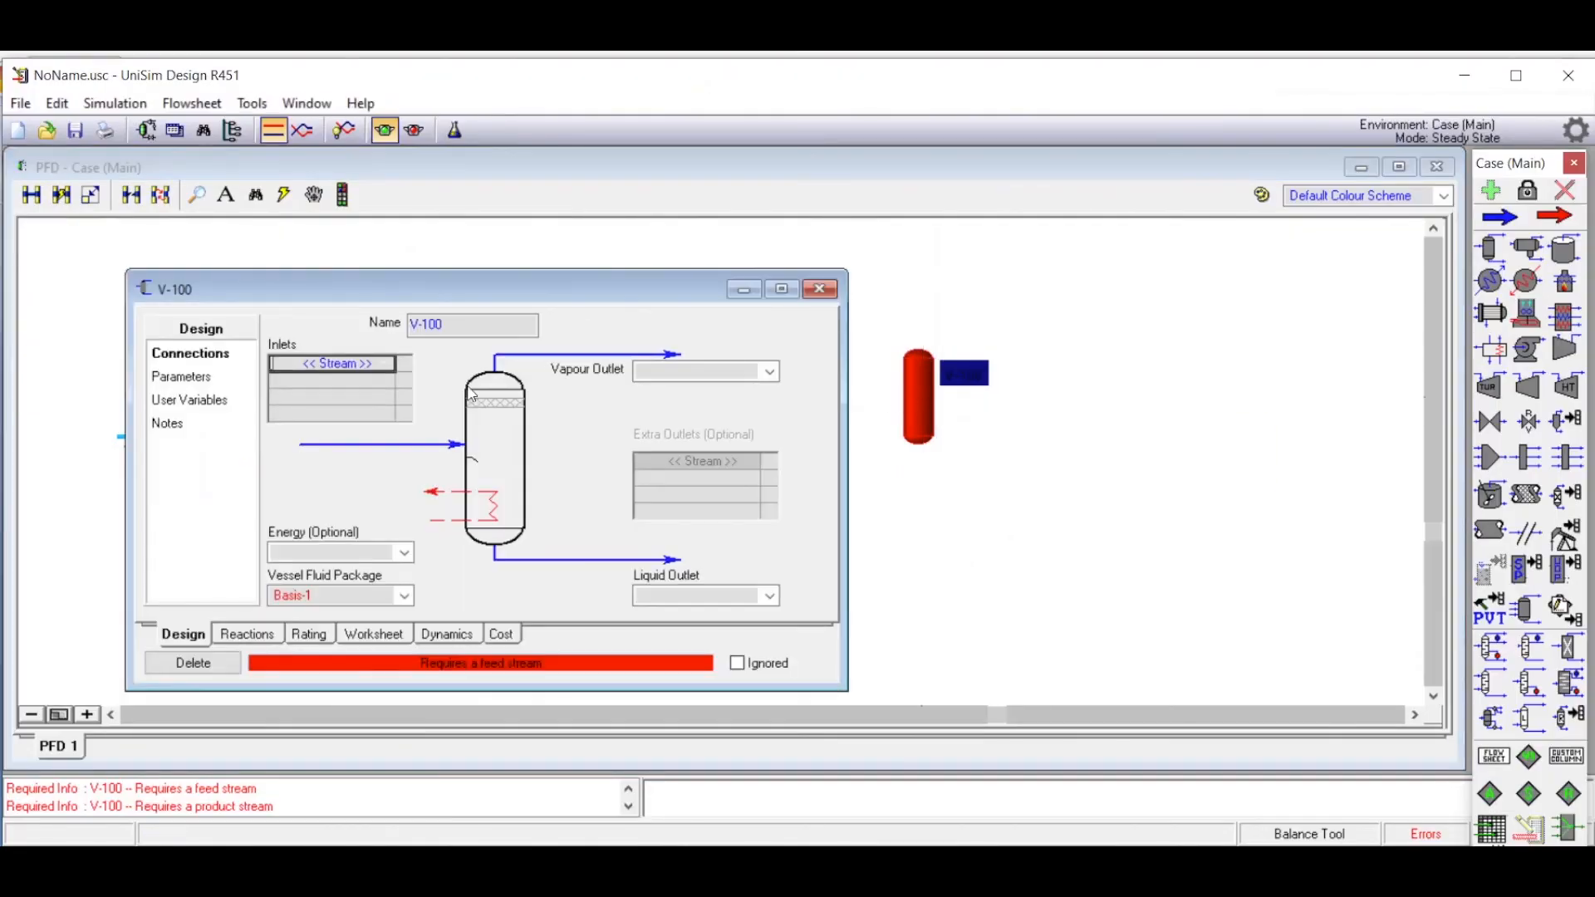
{"action": "left_click", "coordinate": [387, 366]}
{"action": "left_click", "coordinate": [324, 379]}
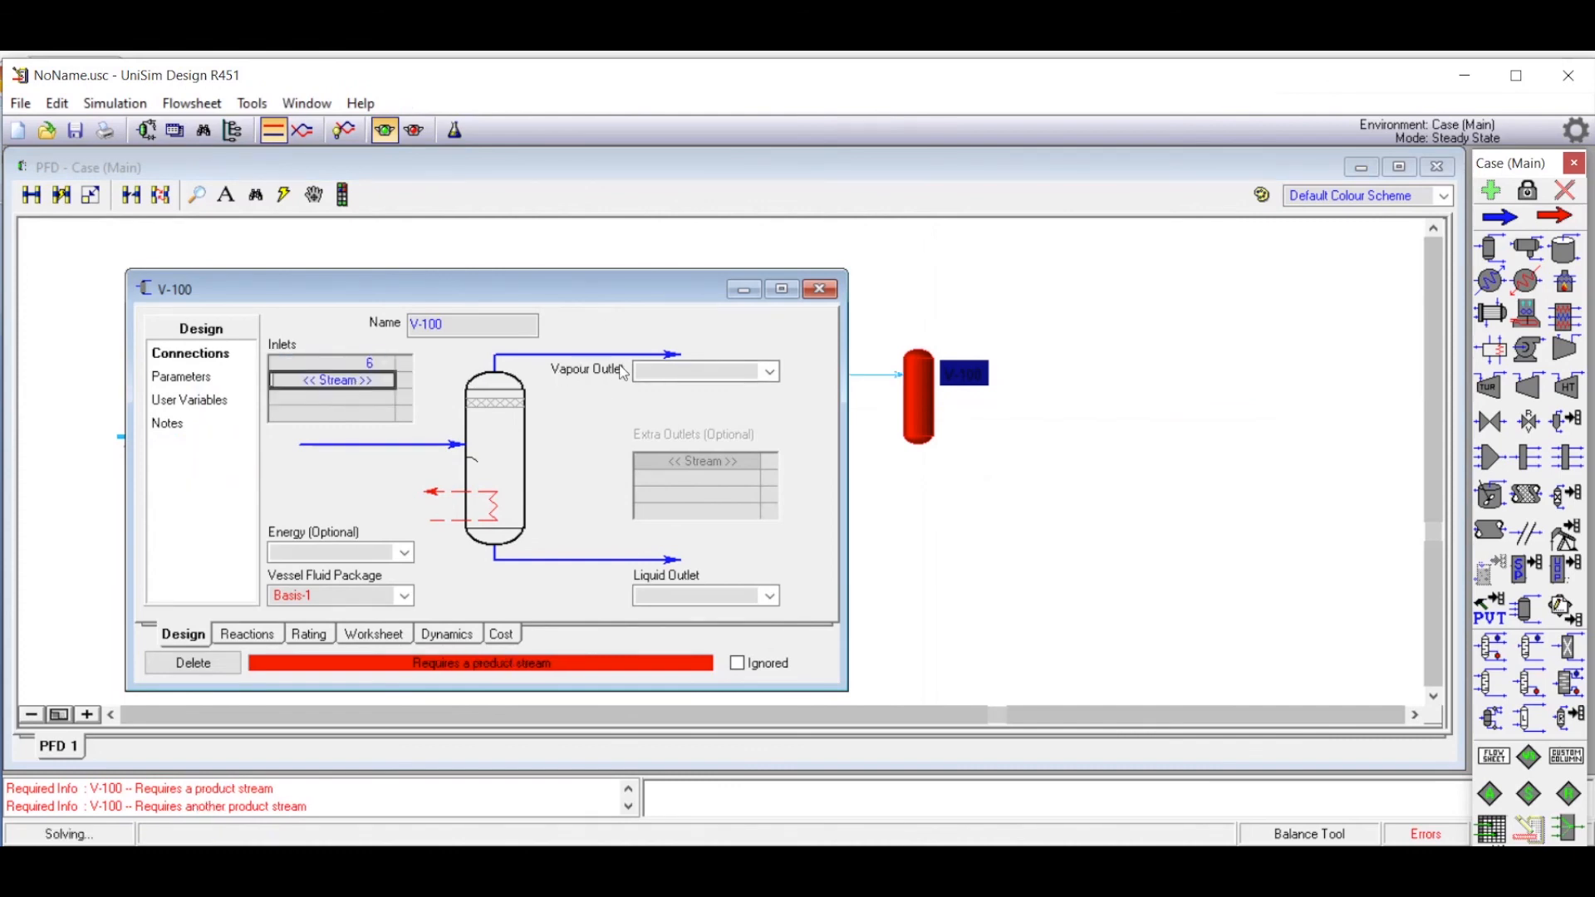
{"action": "left_click", "coordinate": [681, 369]}
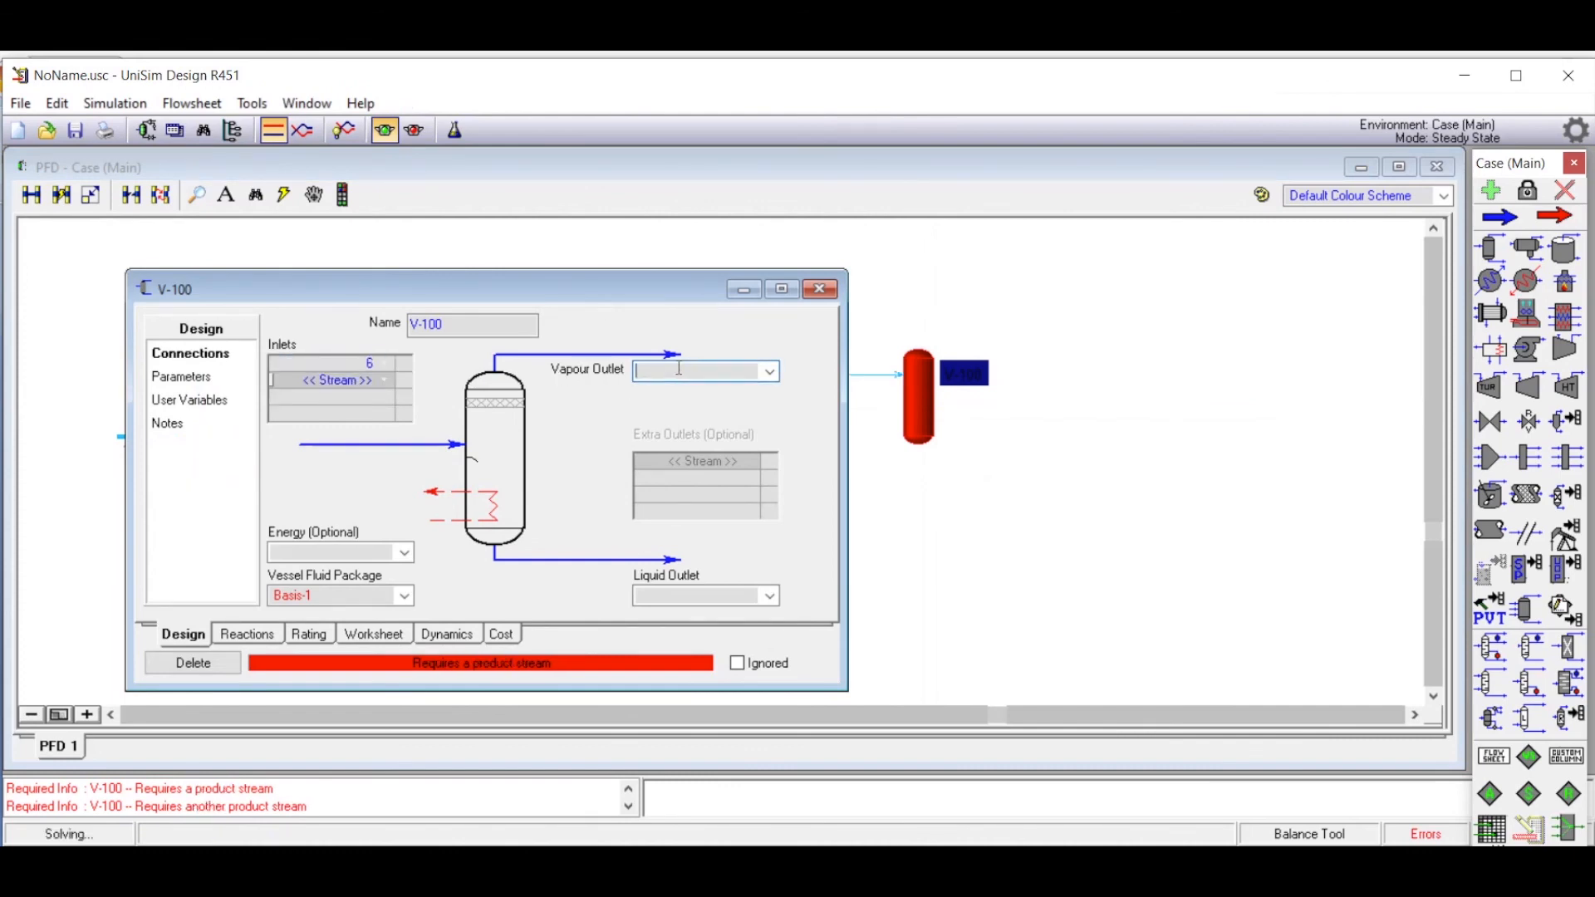
{"action": "key", "text": "Return"}
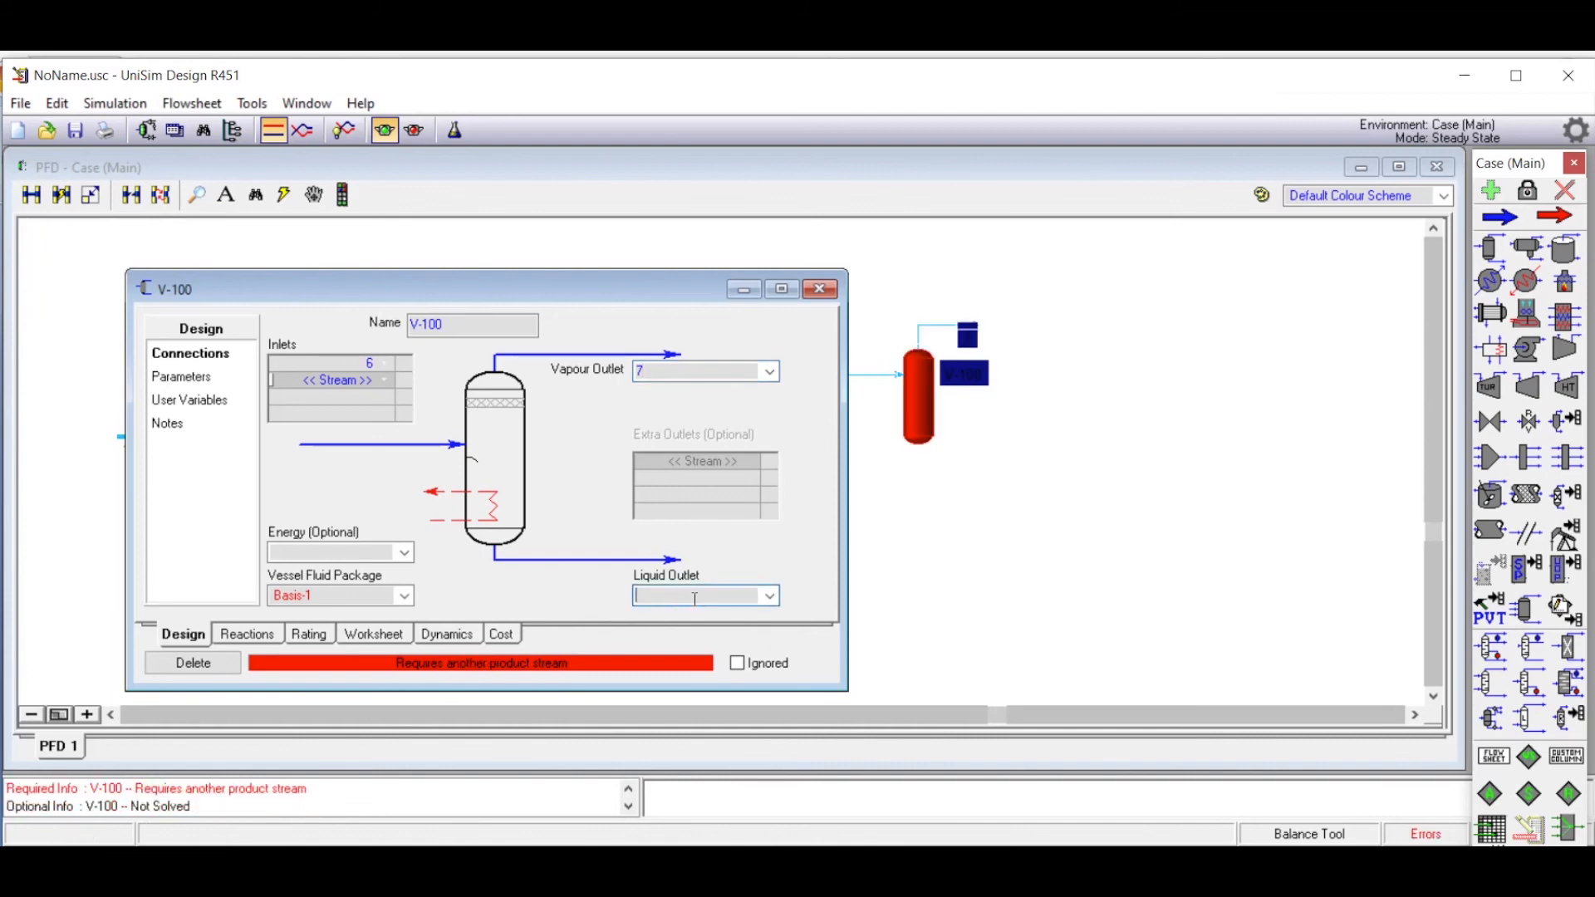
{"action": "type", "text": "8"}
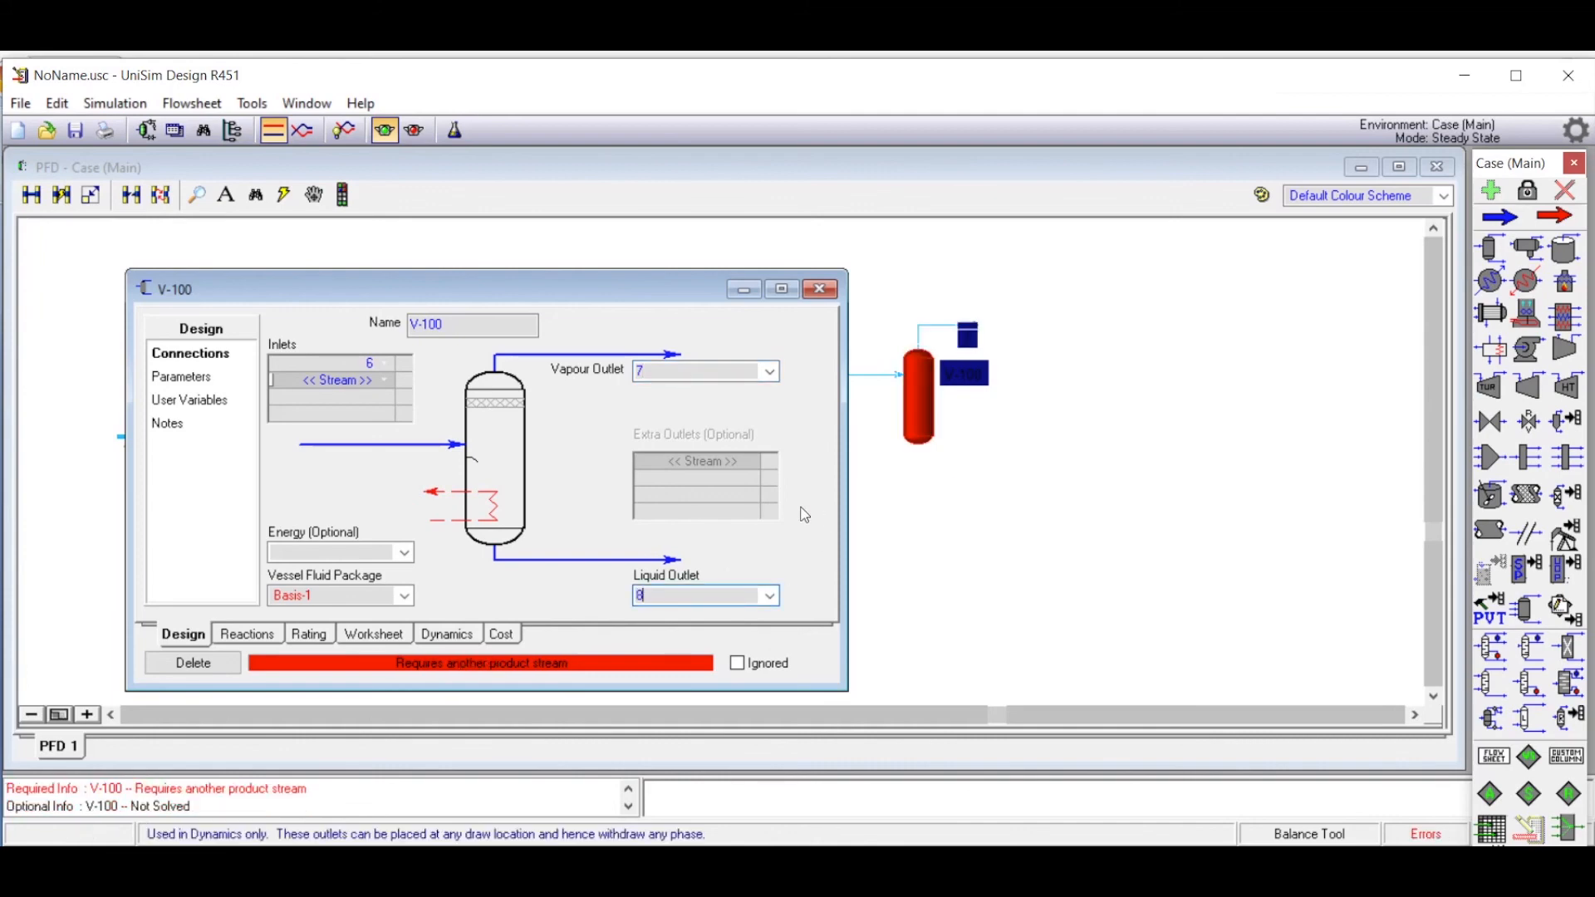
{"action": "key", "text": "Return"}
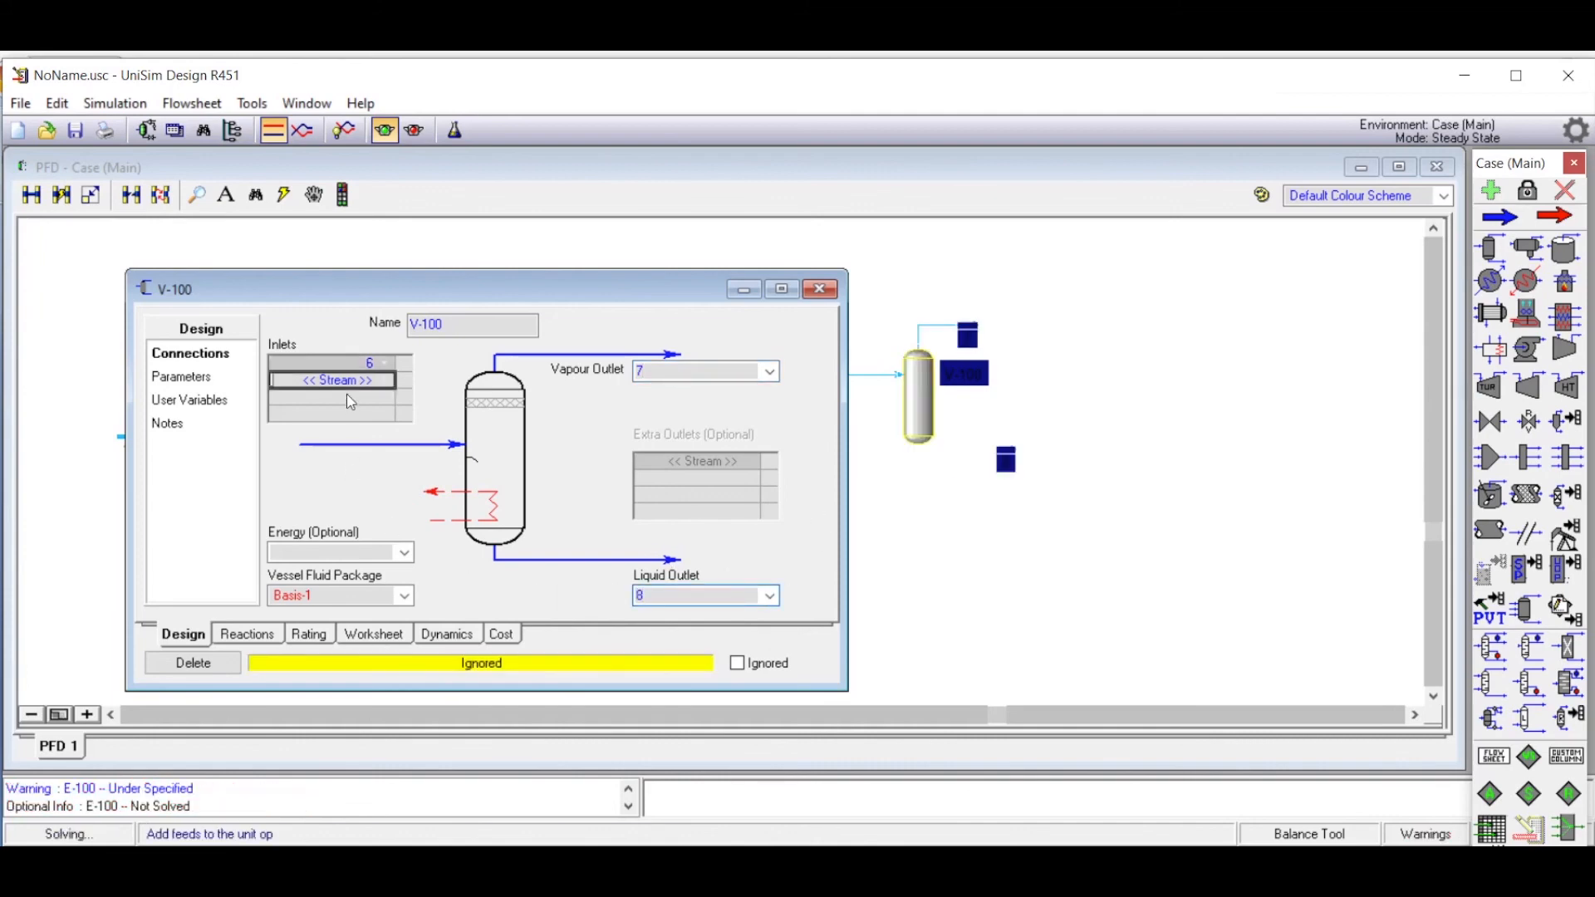
{"action": "left_click", "coordinate": [817, 289]}
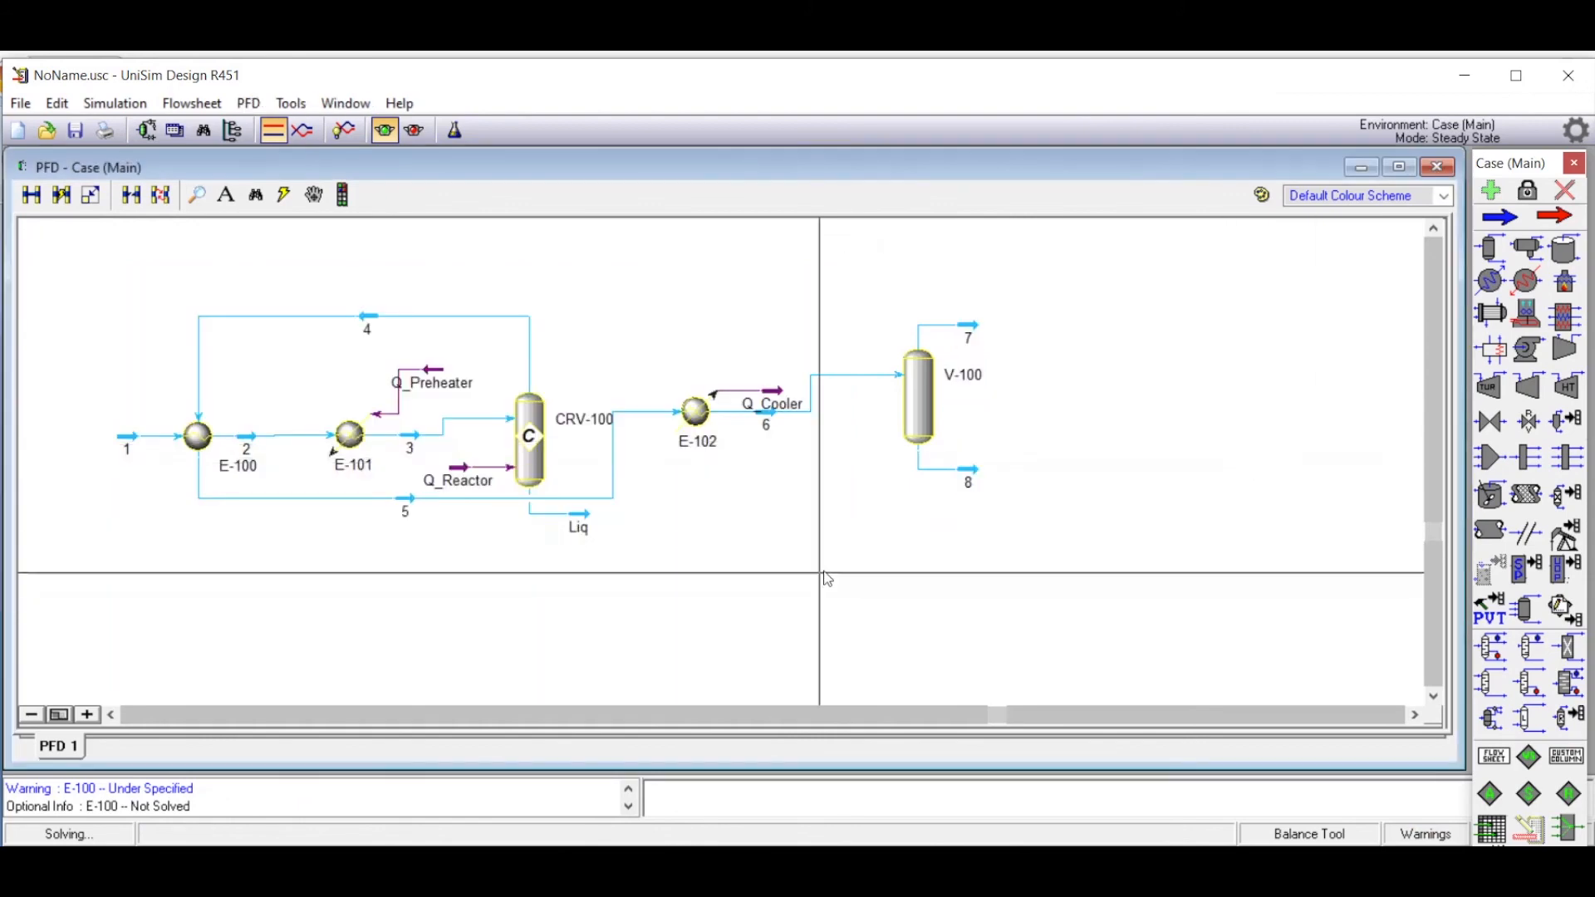
Step: Move stream 5 lower on the flowsheet, below the reactor's Liq outlet, and check the layout against the Word document's flow diagram
{"action": "mouse_move", "coordinate": [408, 505]}
{"action": "left_click_drag", "start_coordinate": [408, 505], "coordinate": [402, 572]}
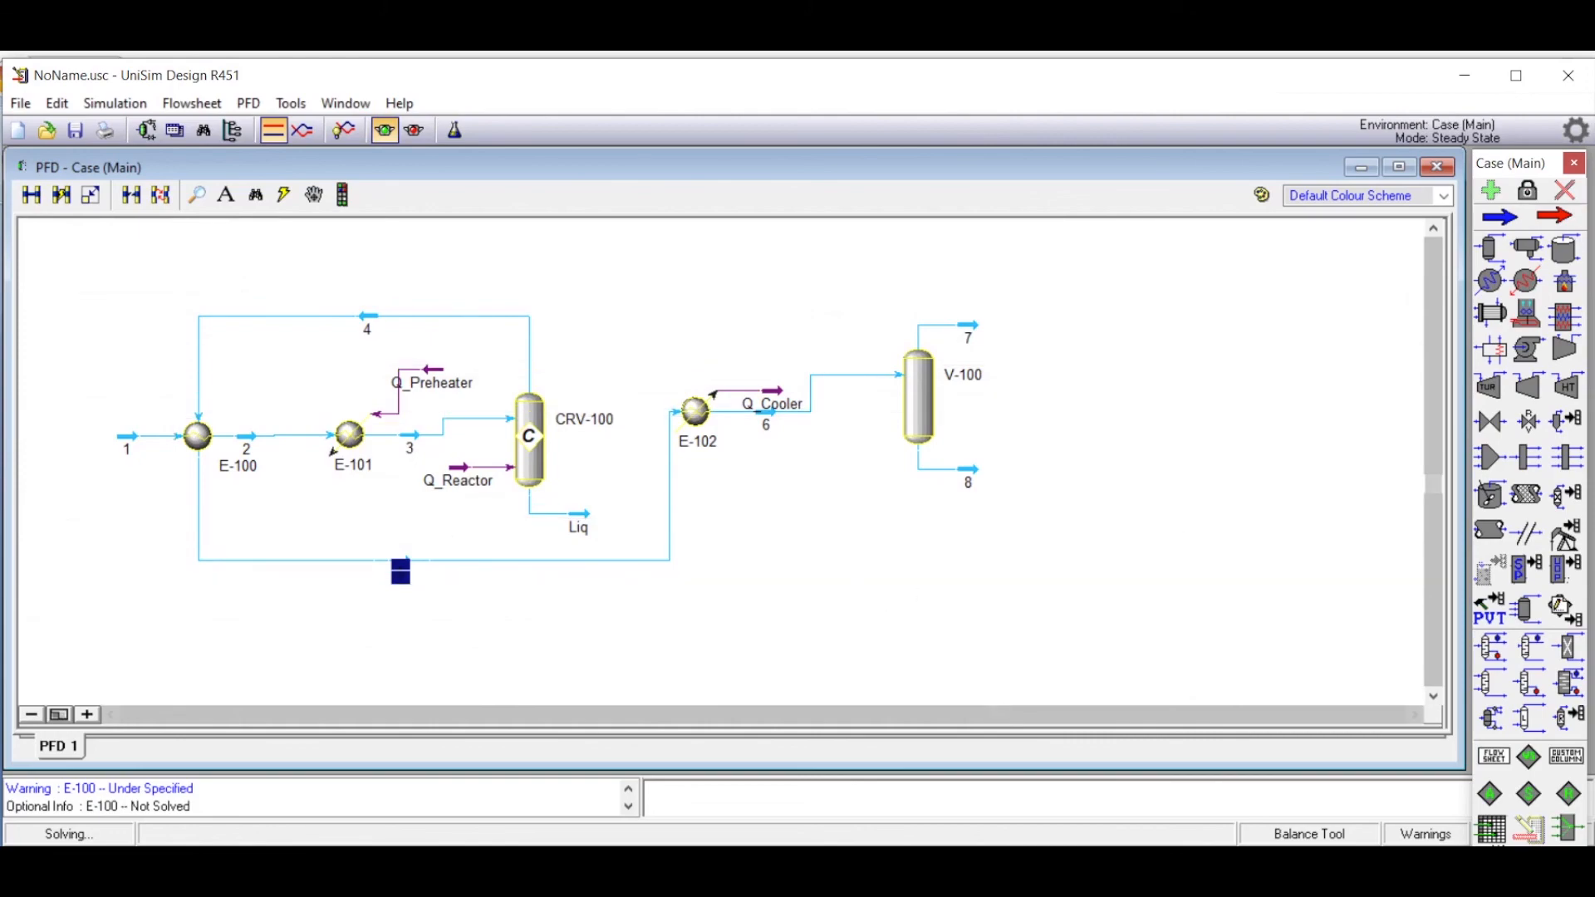
{"action": "key", "text": "alt+Tab"}
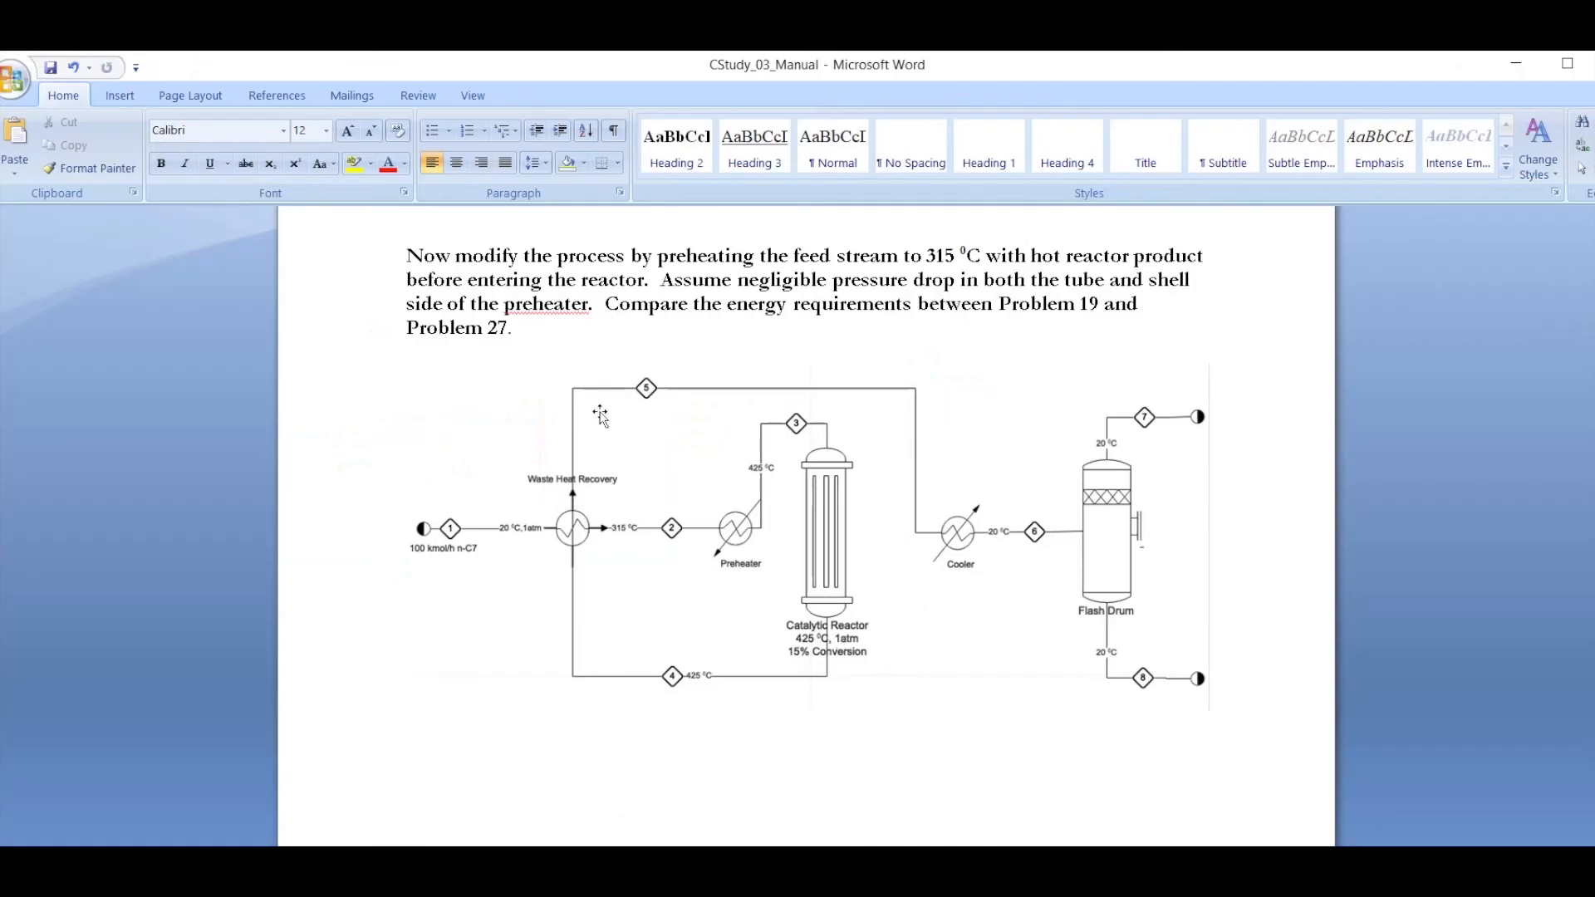
{"action": "key", "text": "alt+Tab"}
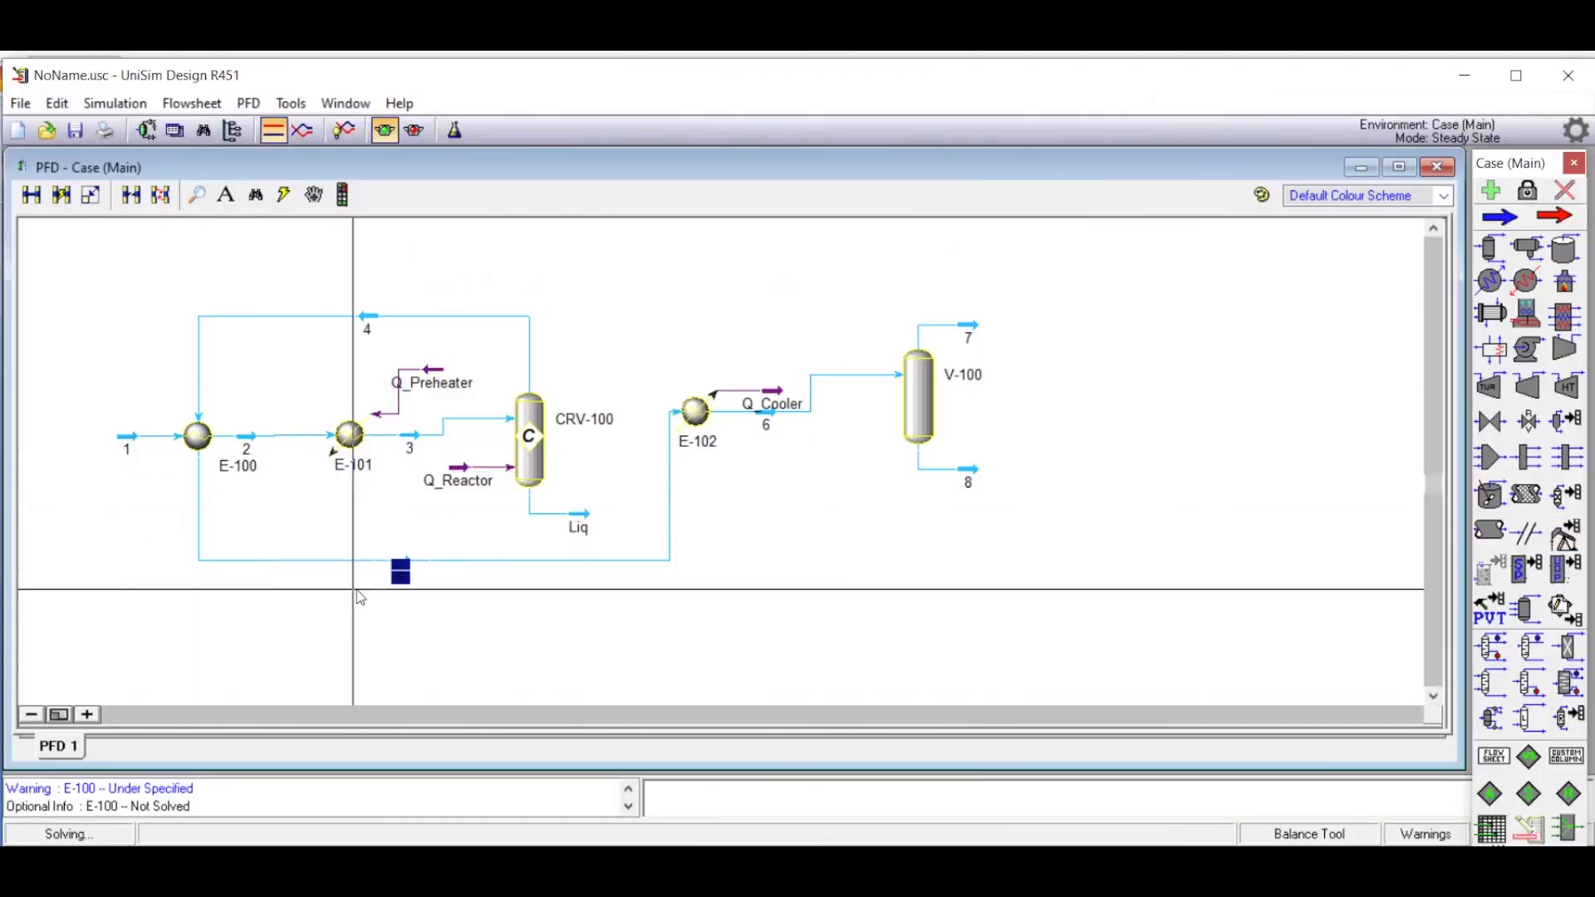
Step: Open the workbook and set the composition of stream 1 to an n-Heptane mole fraction of 1
{"action": "left_click", "coordinate": [175, 131]}
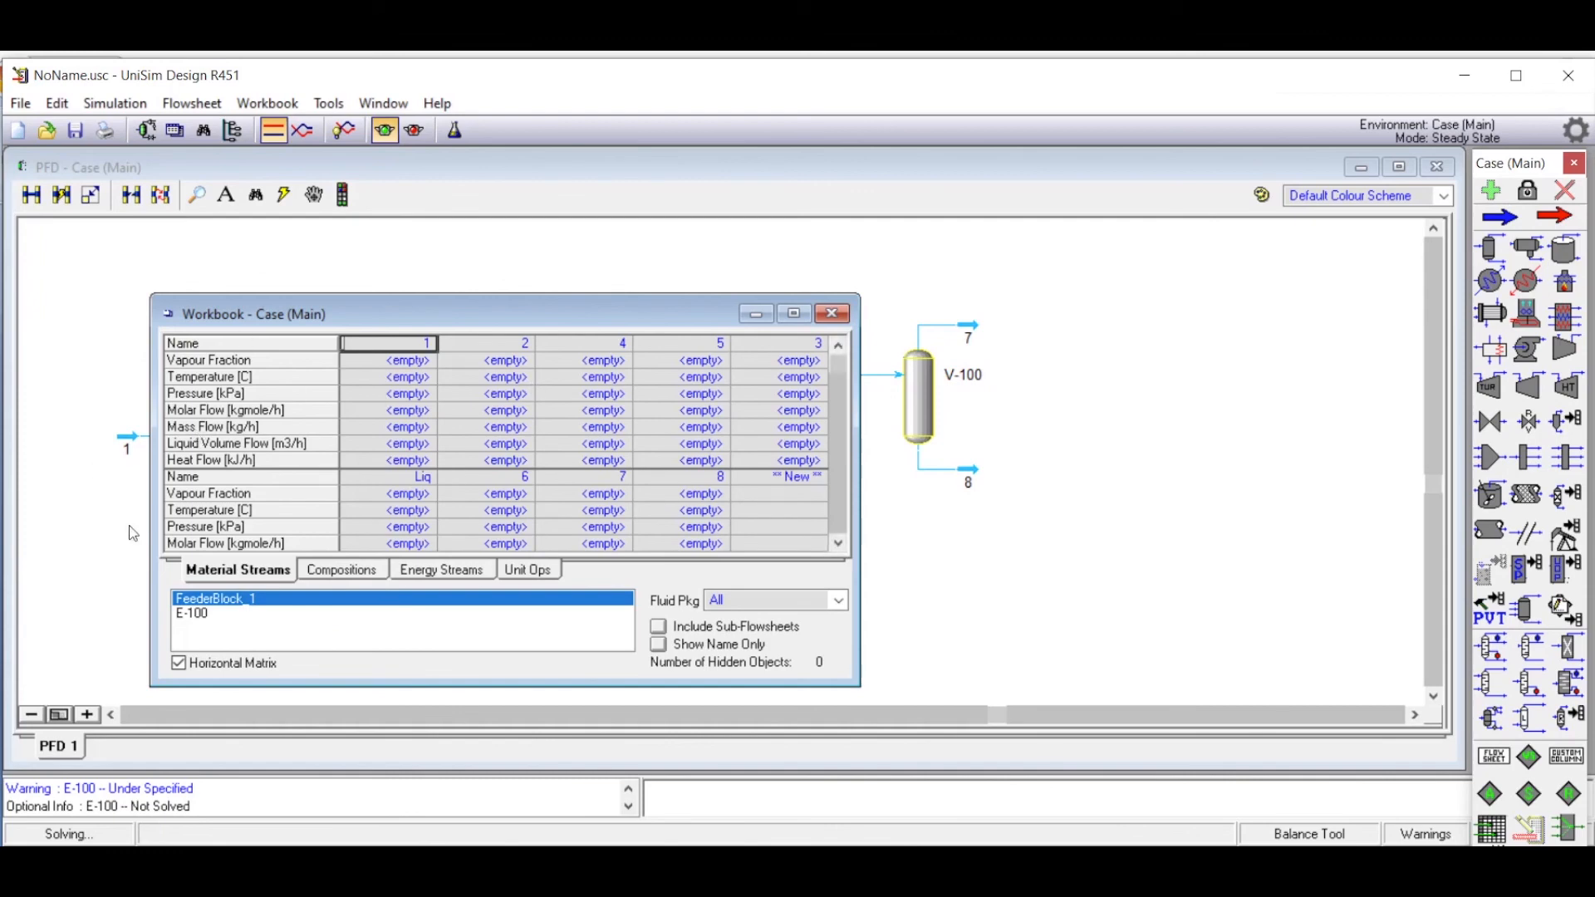
{"action": "left_click", "coordinate": [342, 574]}
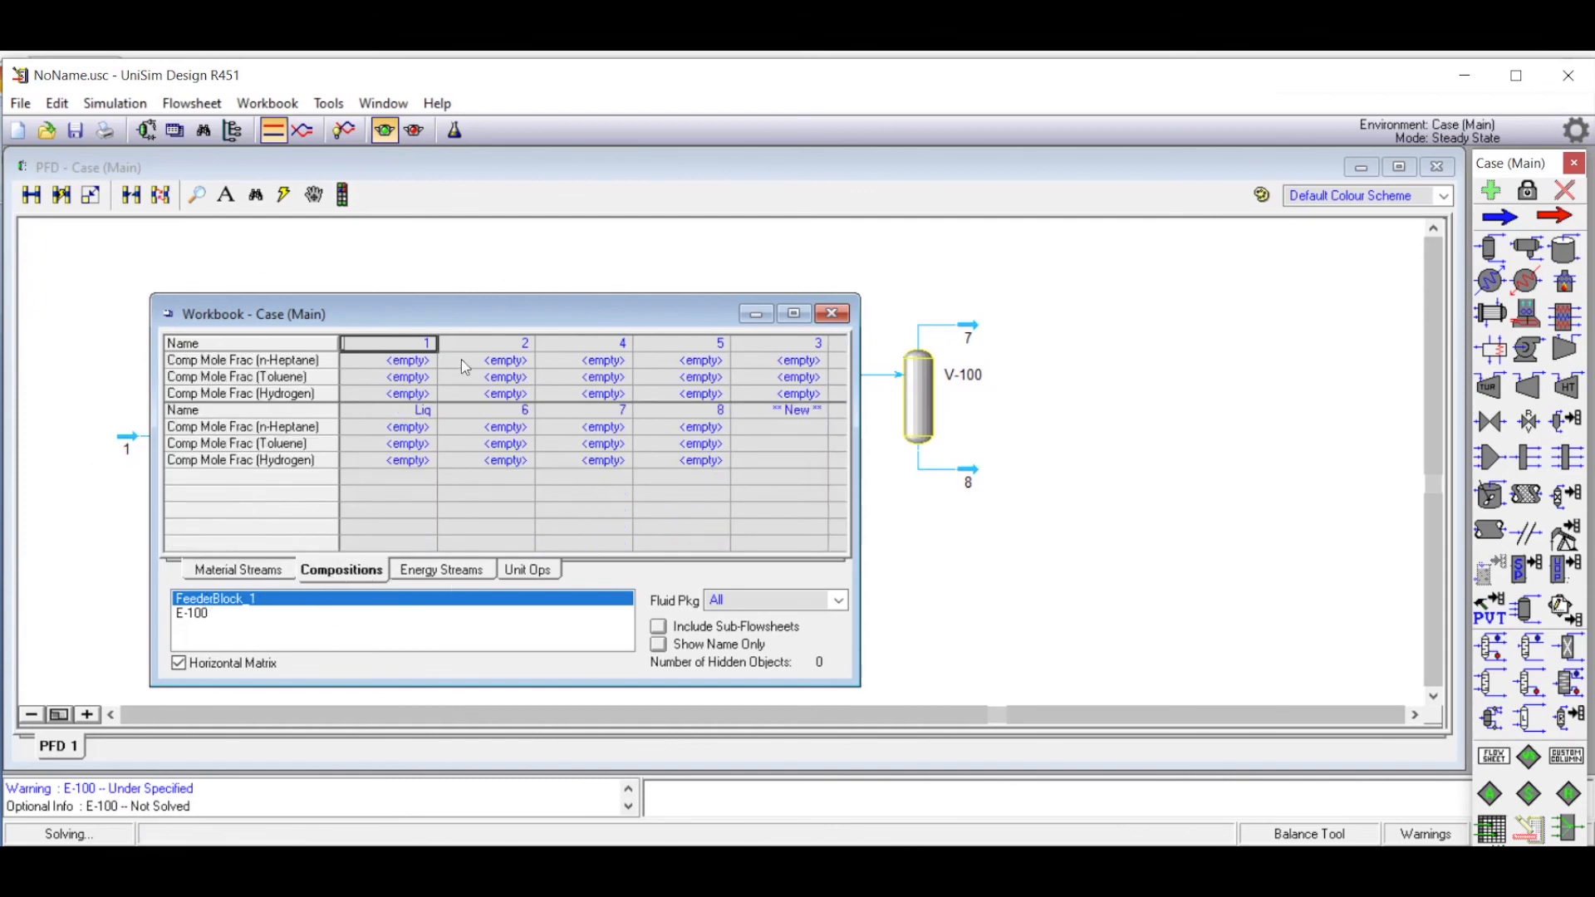
{"action": "left_click", "coordinate": [397, 363]}
{"action": "type", "text": "1"}
{"action": "key", "text": "Return"}
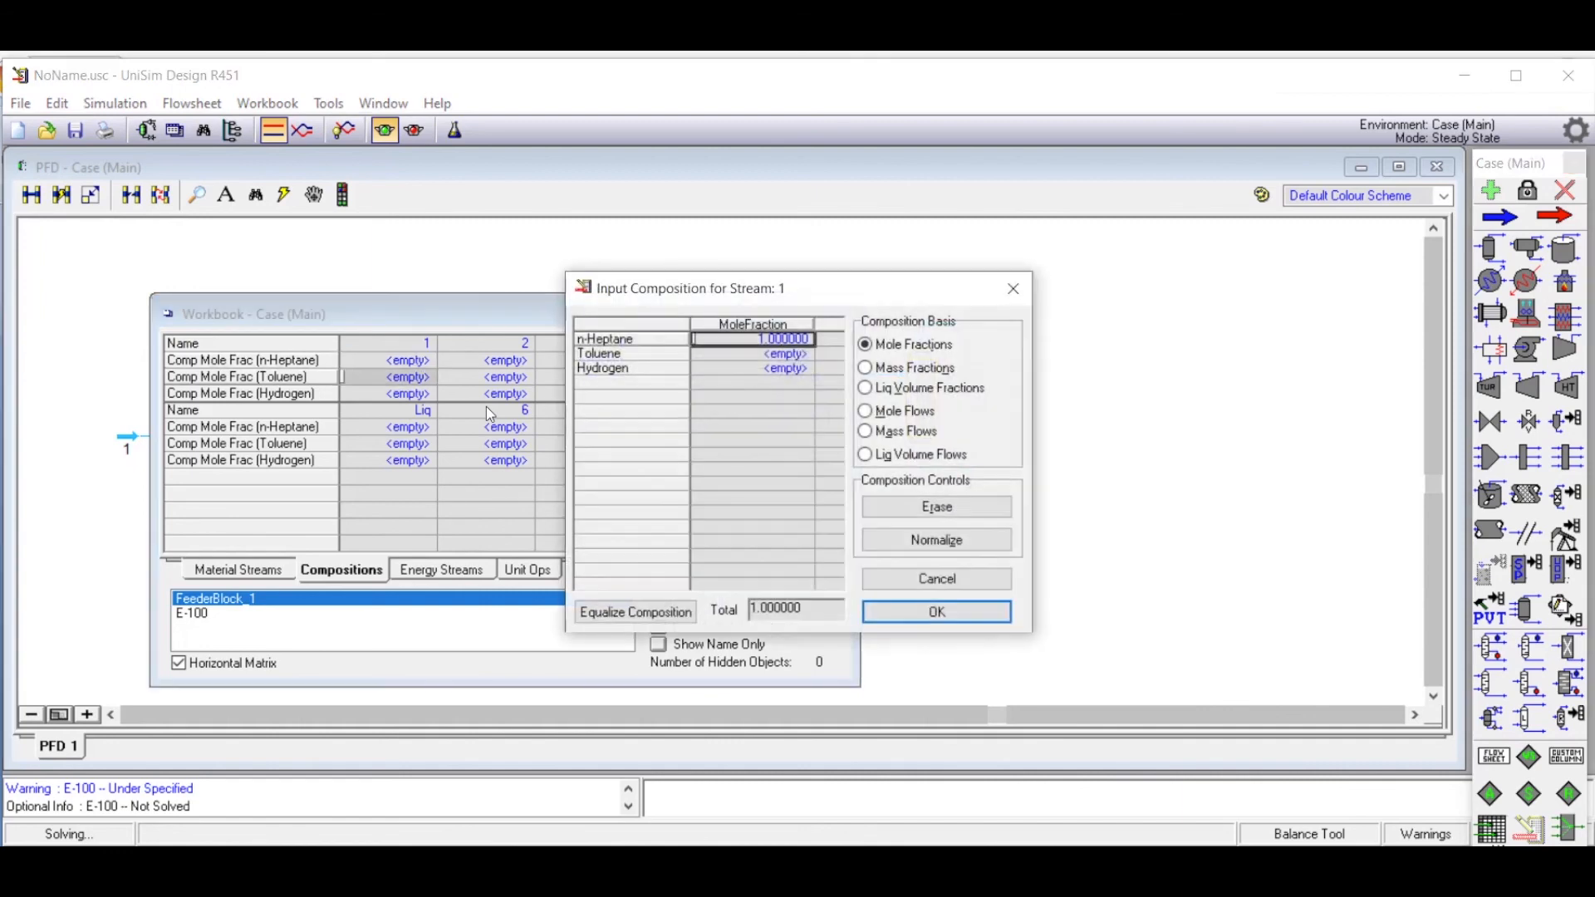
{"action": "key", "text": "Return"}
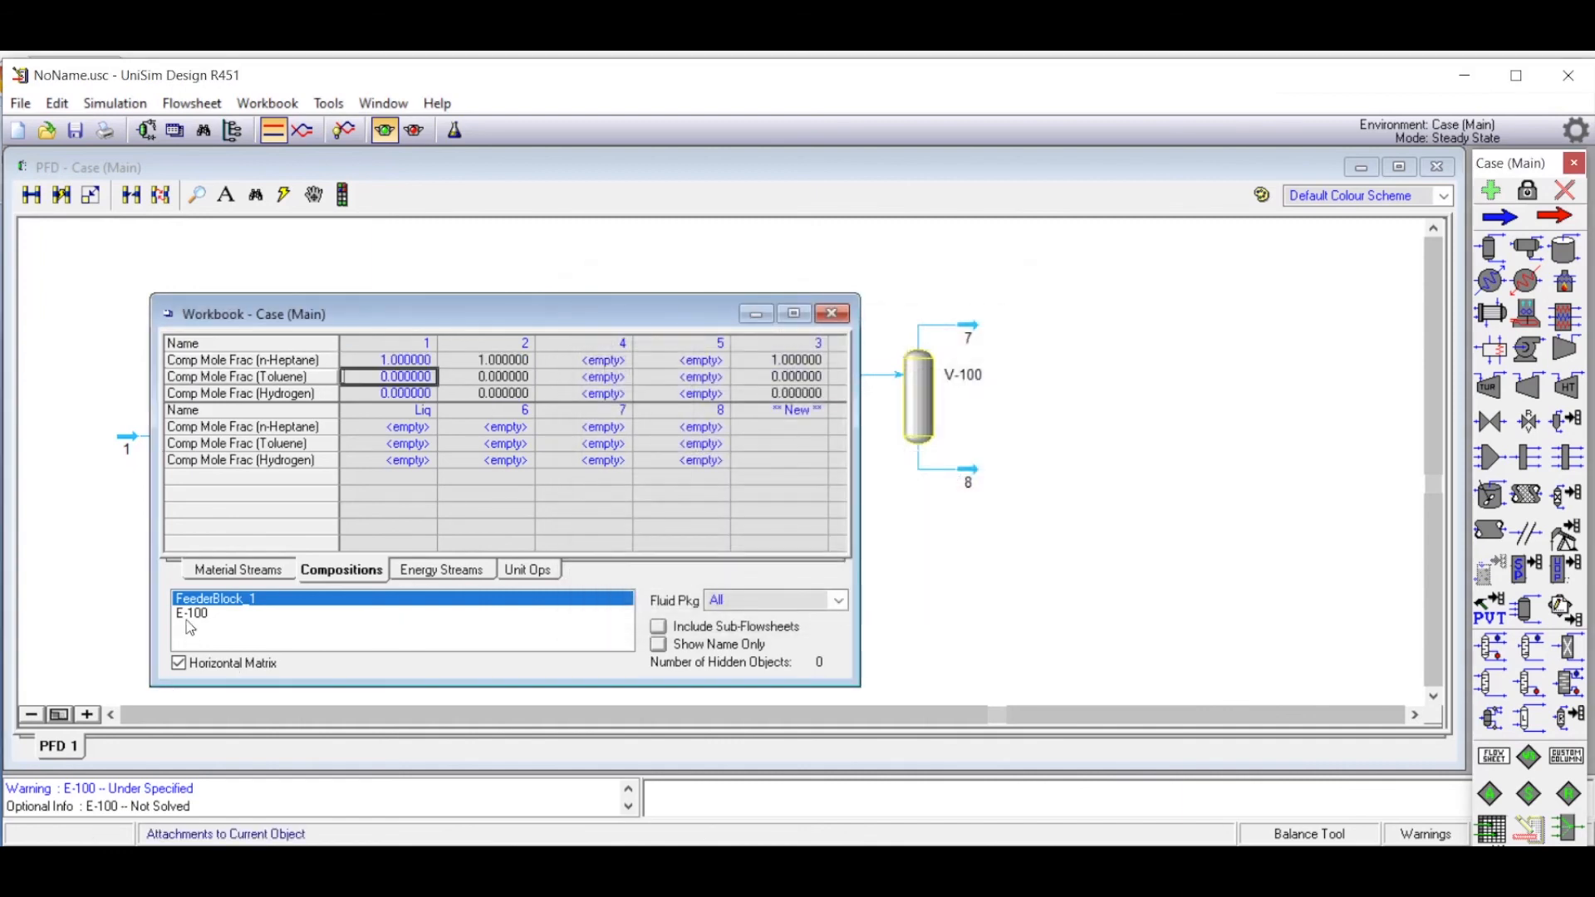
Step: Set the temperature of stream 1 to 20 °C and its pressure to 1 atm in the workbook
{"action": "left_click", "coordinate": [230, 571]}
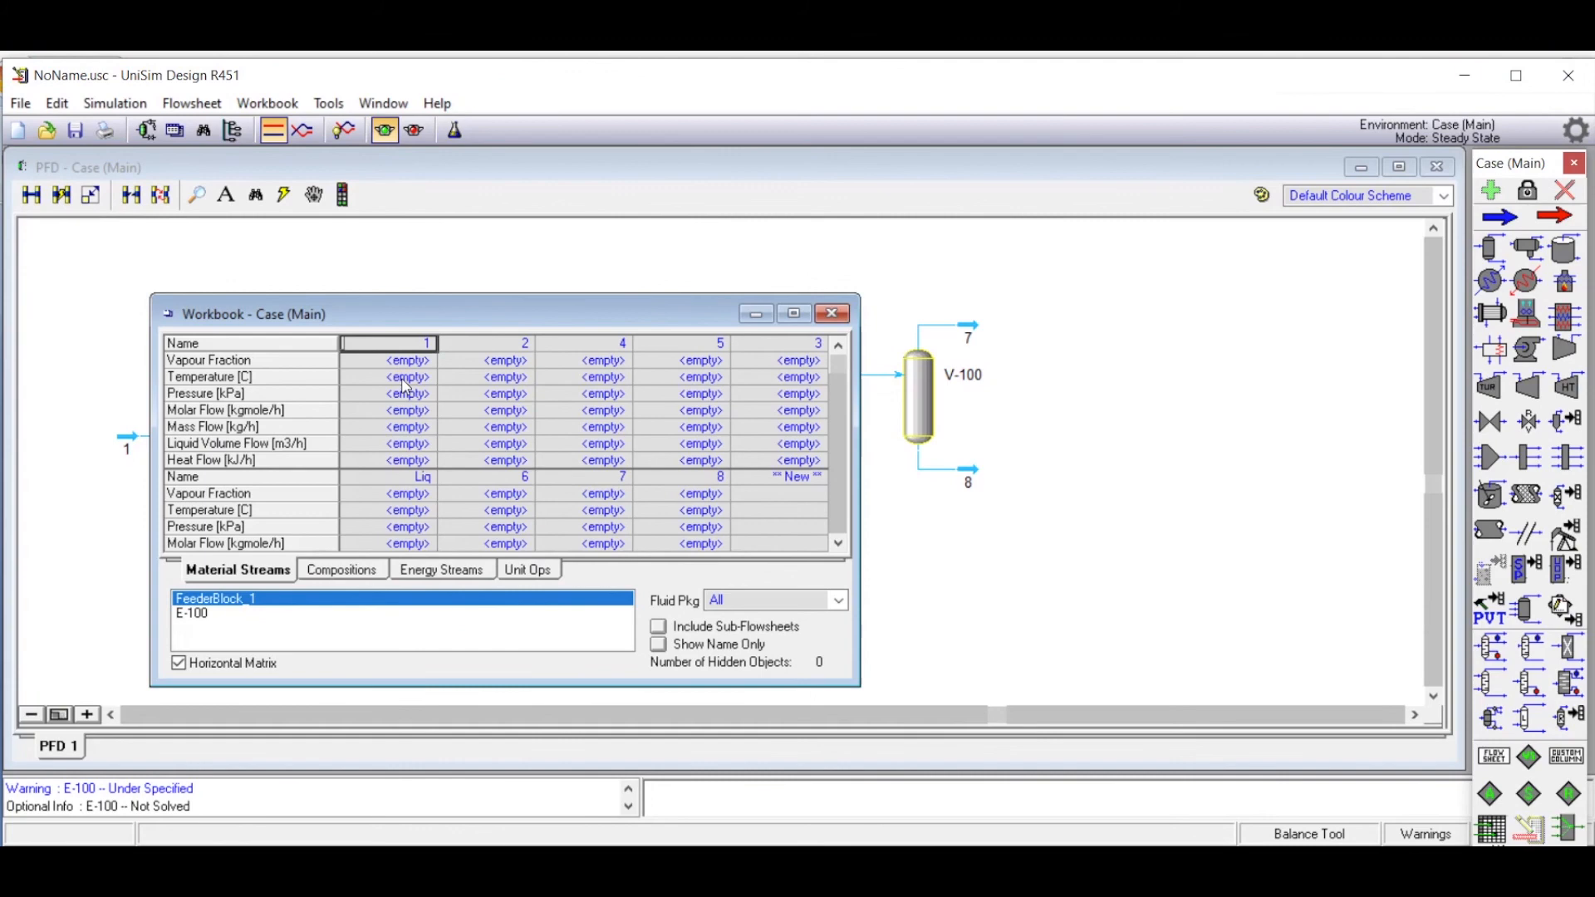
{"action": "left_click", "coordinate": [403, 379]}
{"action": "type", "text": "20"}
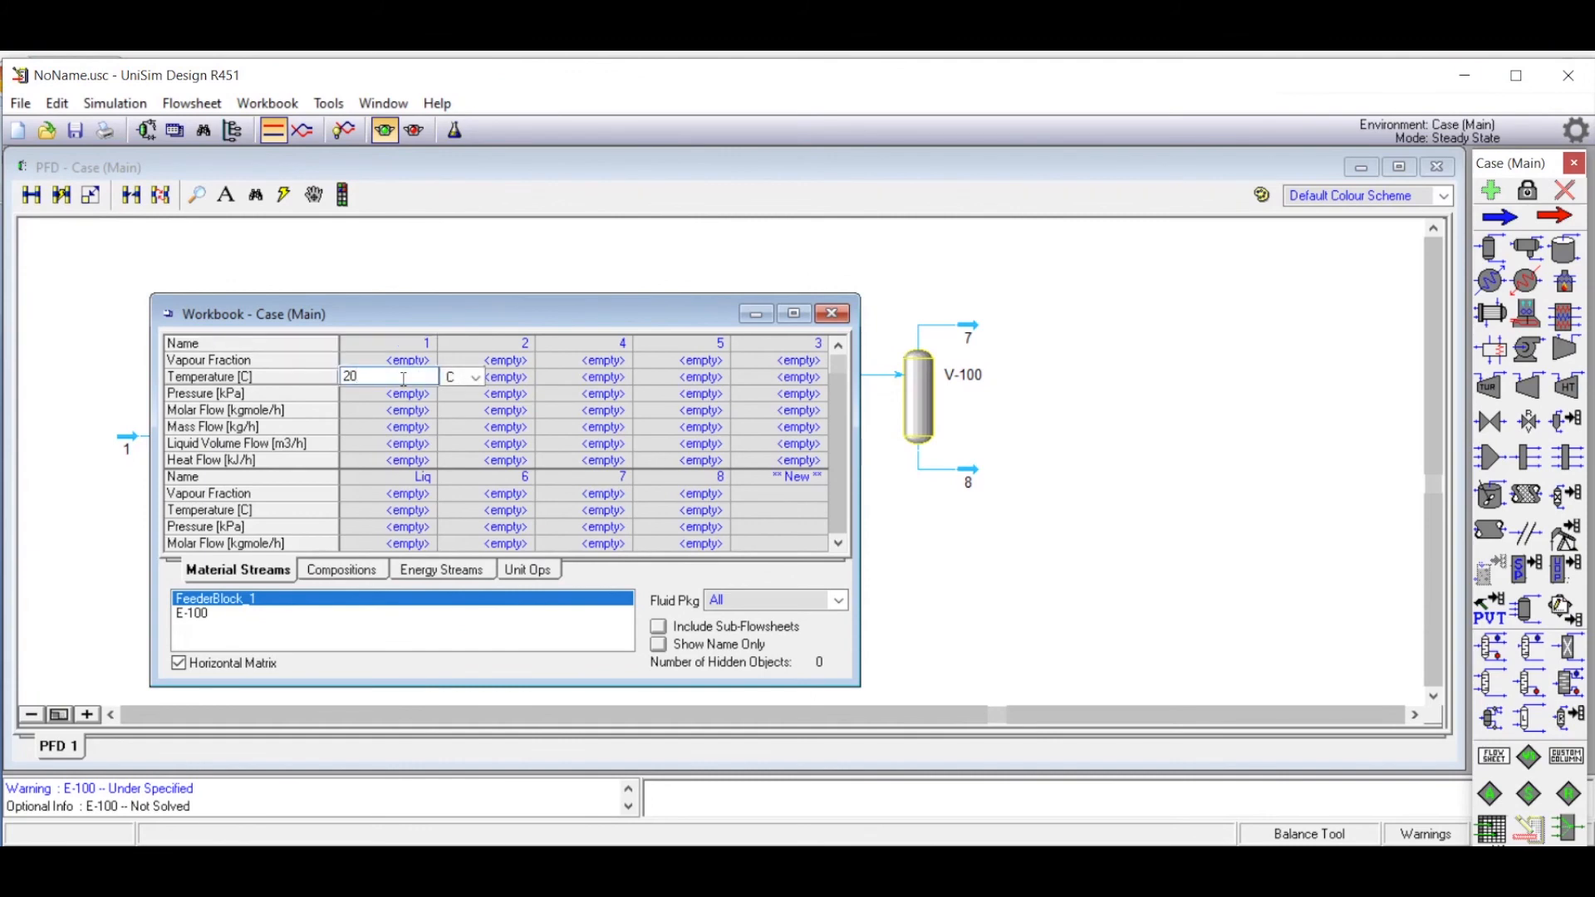
{"action": "key", "text": "Return"}
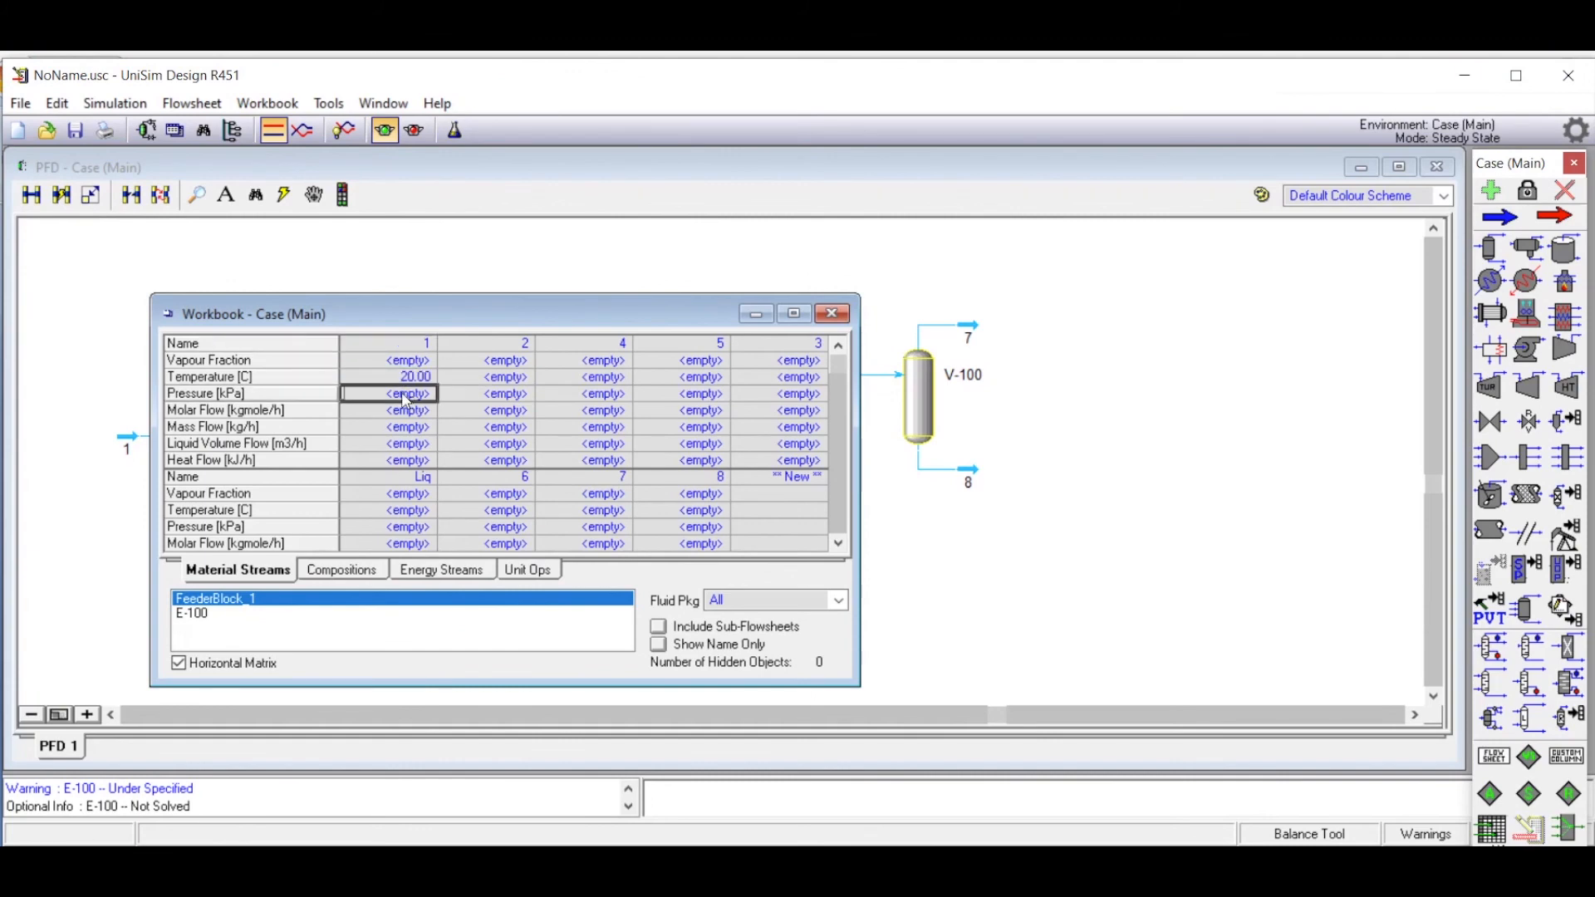
{"action": "type", "text": "1"}
{"action": "left_click", "coordinate": [489, 394]}
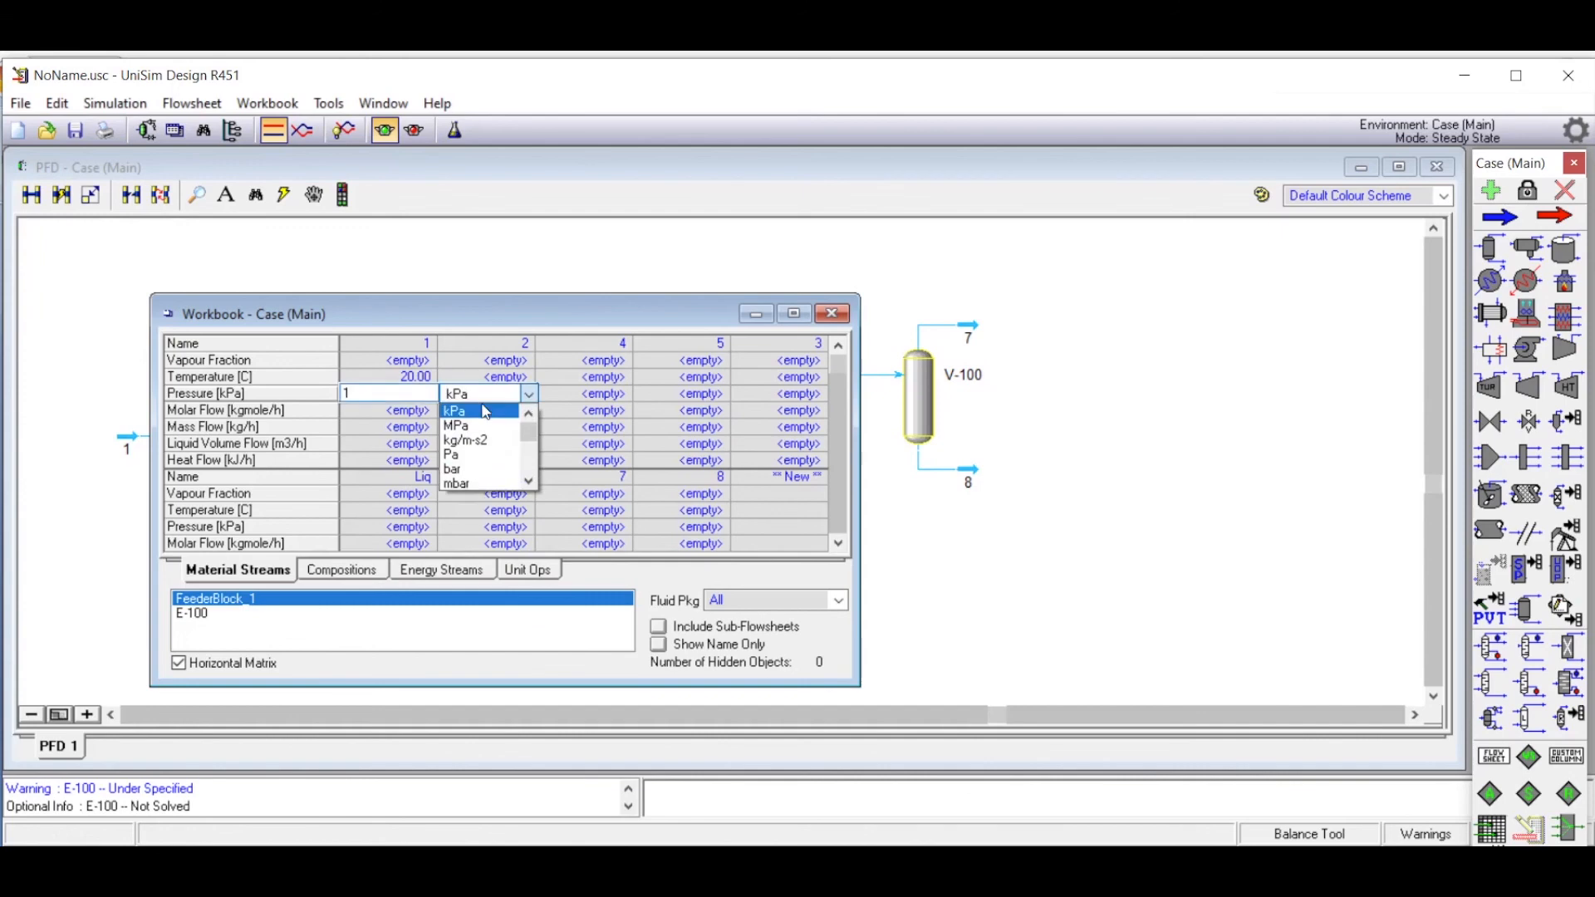
{"action": "left_click", "coordinate": [528, 482]}
{"action": "left_click", "coordinate": [528, 482]}
{"action": "left_click", "coordinate": [457, 484]}
Step: Set the molar flow of stream 1 to 100 kgmole/h
{"action": "type", "text": "10"}
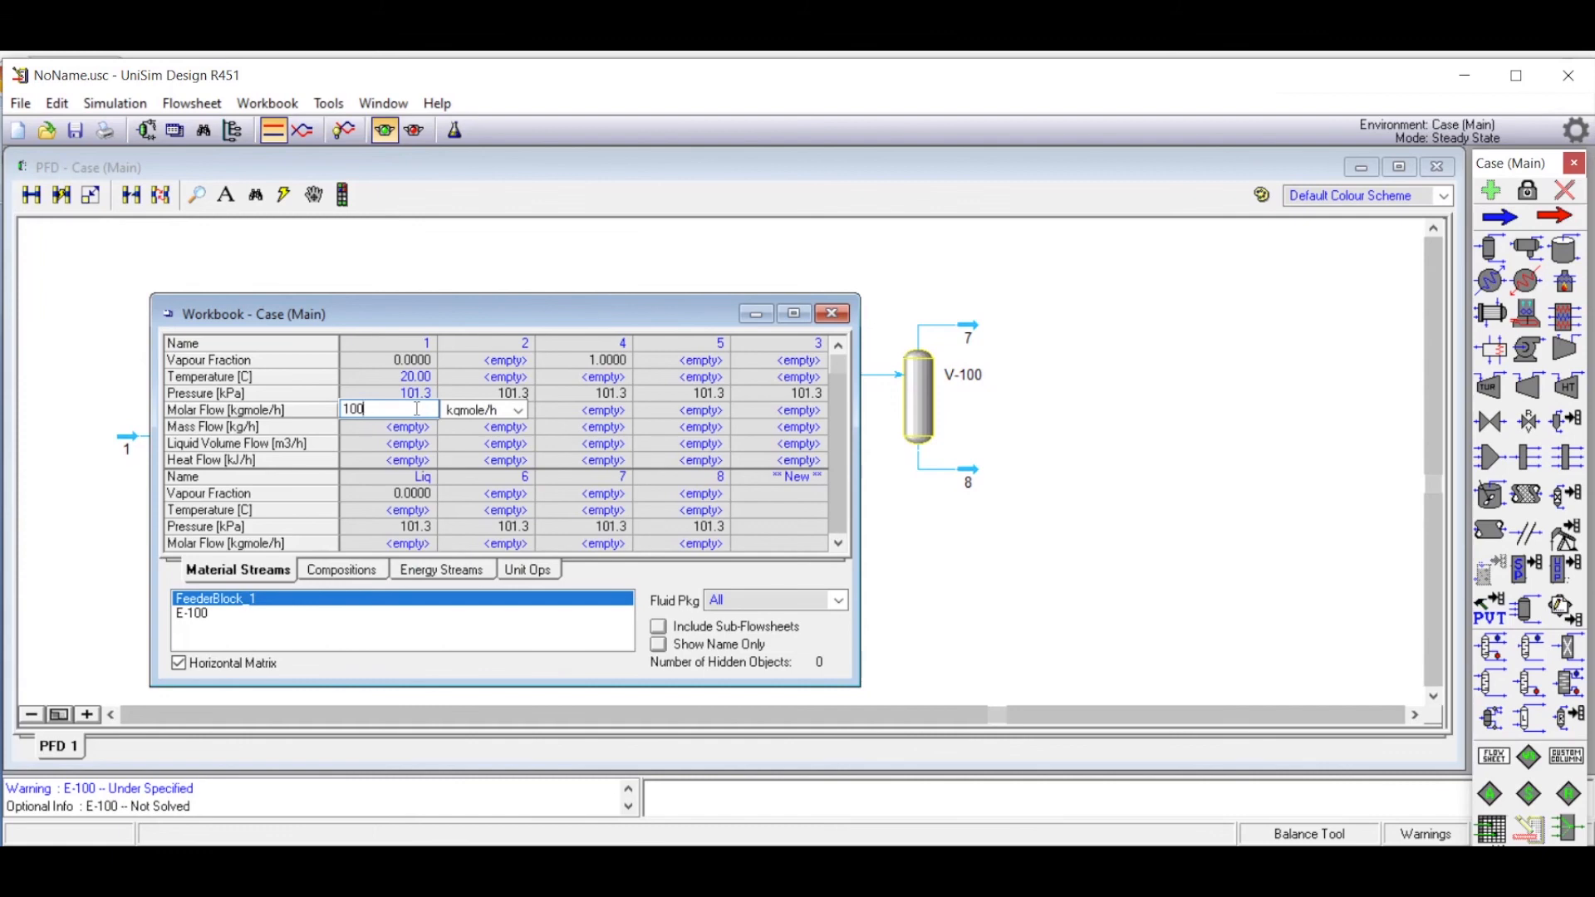
{"action": "type", "text": "0"}
{"action": "key", "text": "Return"}
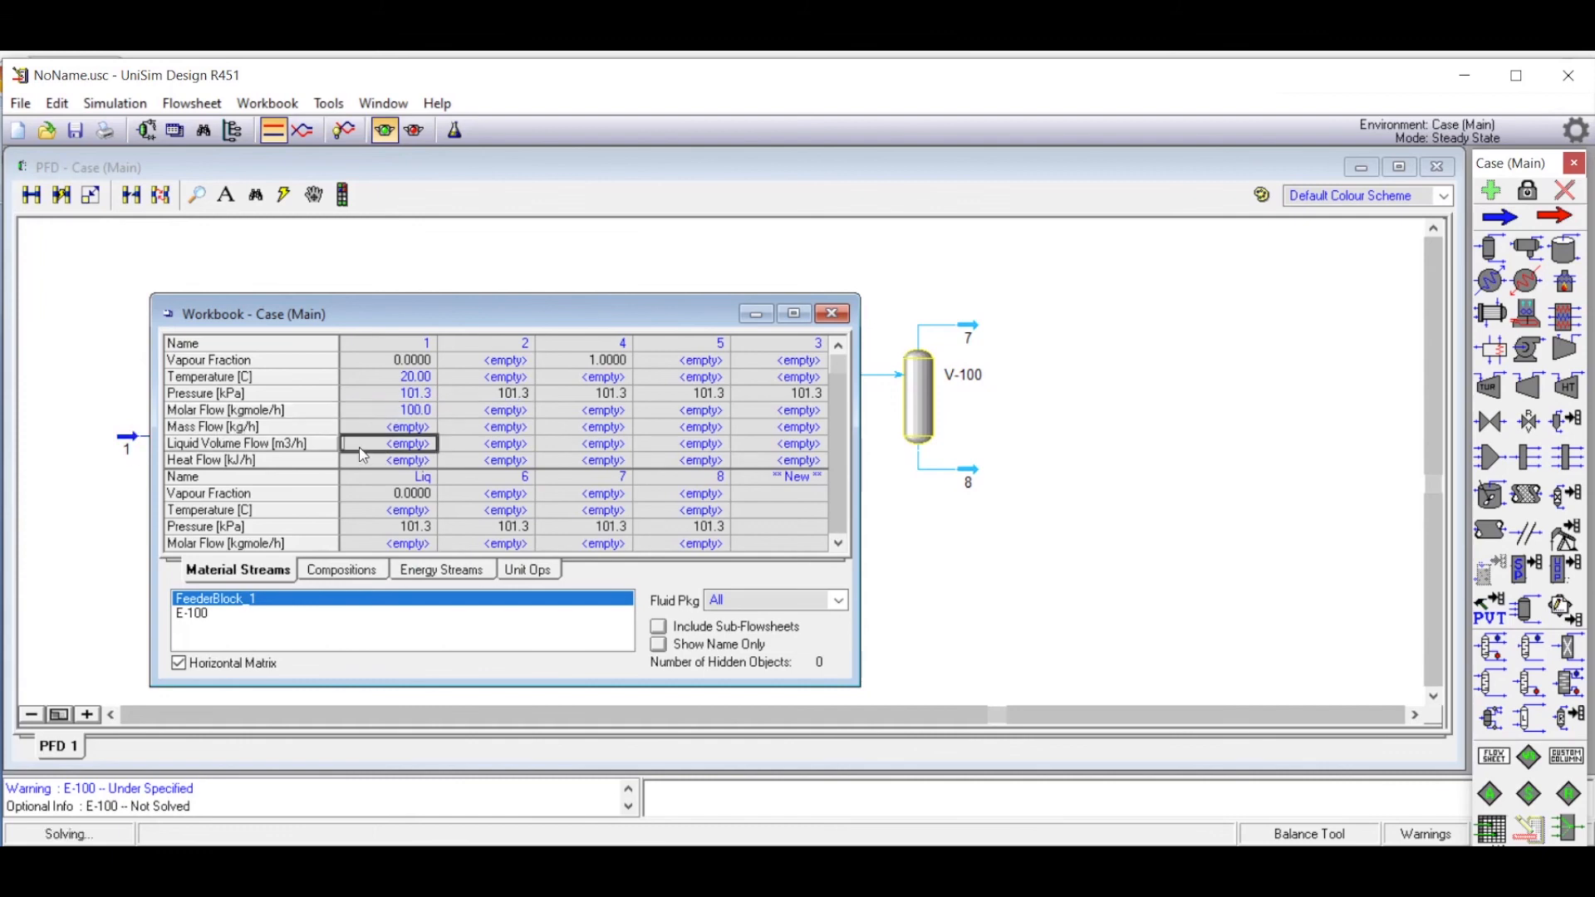
{"action": "left_click", "coordinate": [343, 443]}
Step: Check the Word document's flow diagram and set the temperature of stream 2 to 315 °C
{"action": "left_click_drag", "start_coordinate": [572, 324], "coordinate": [1142, 353]}
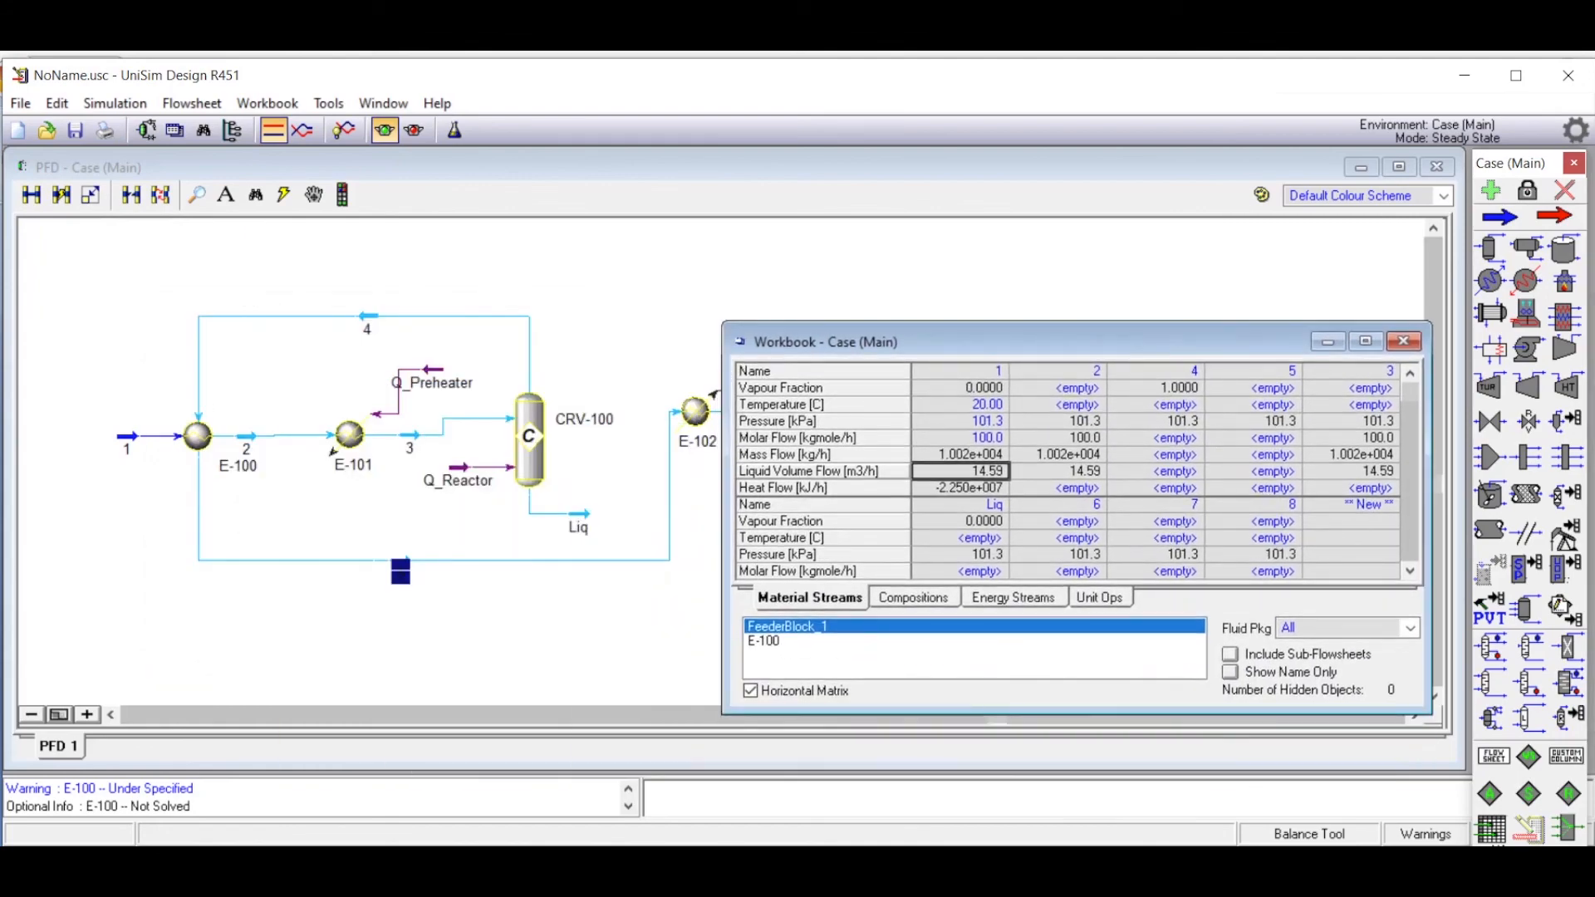
{"action": "key", "text": "alt+Tab"}
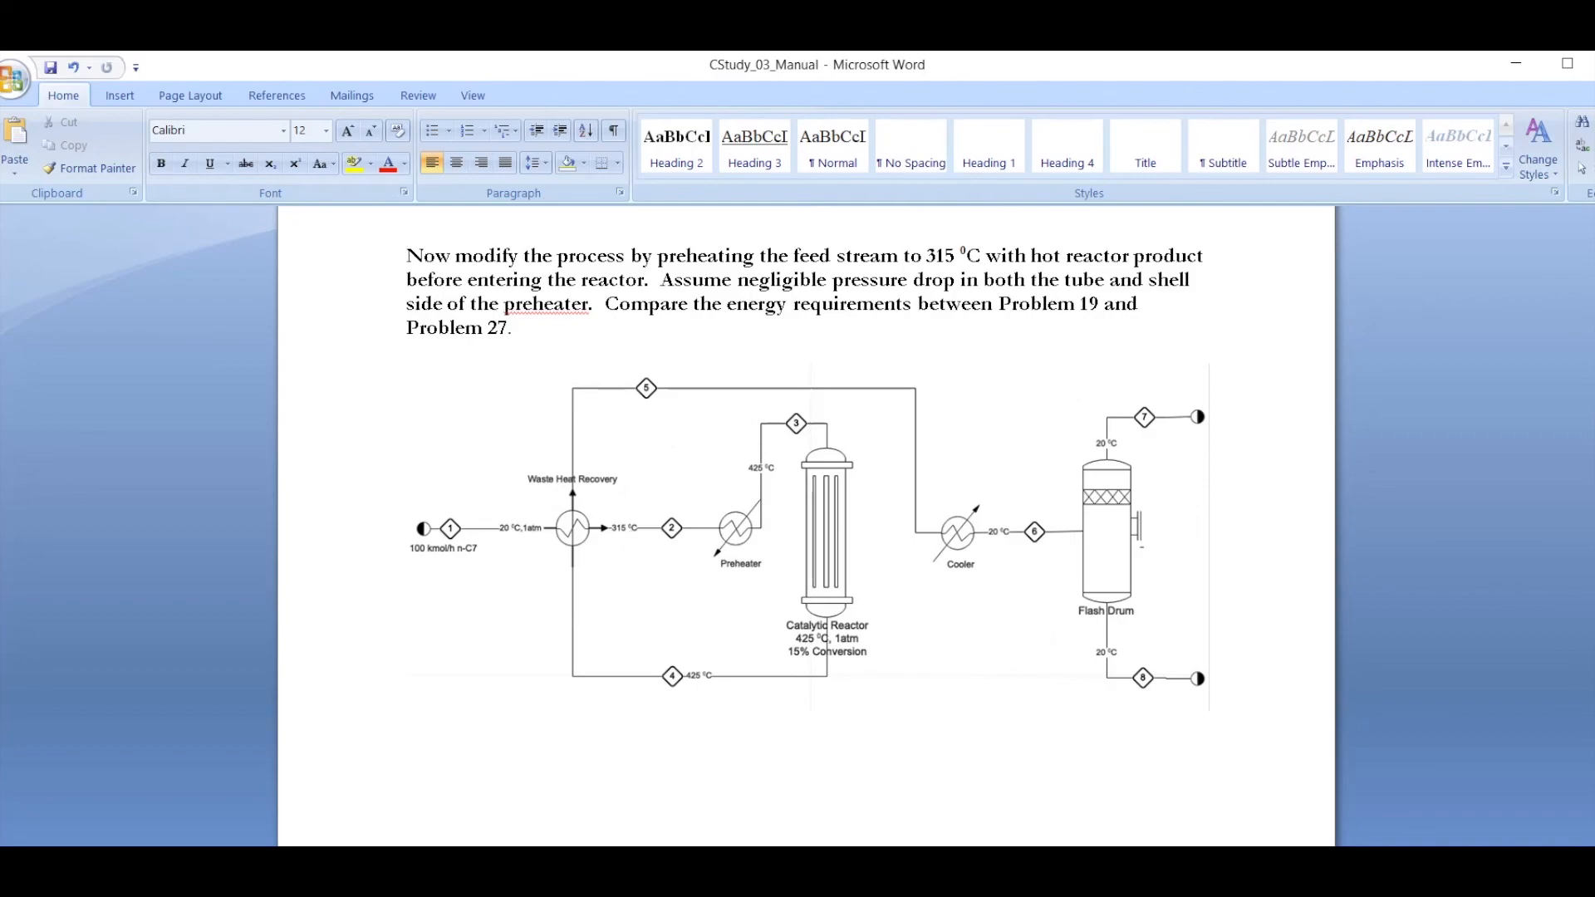
{"action": "key", "text": "alt+Tab"}
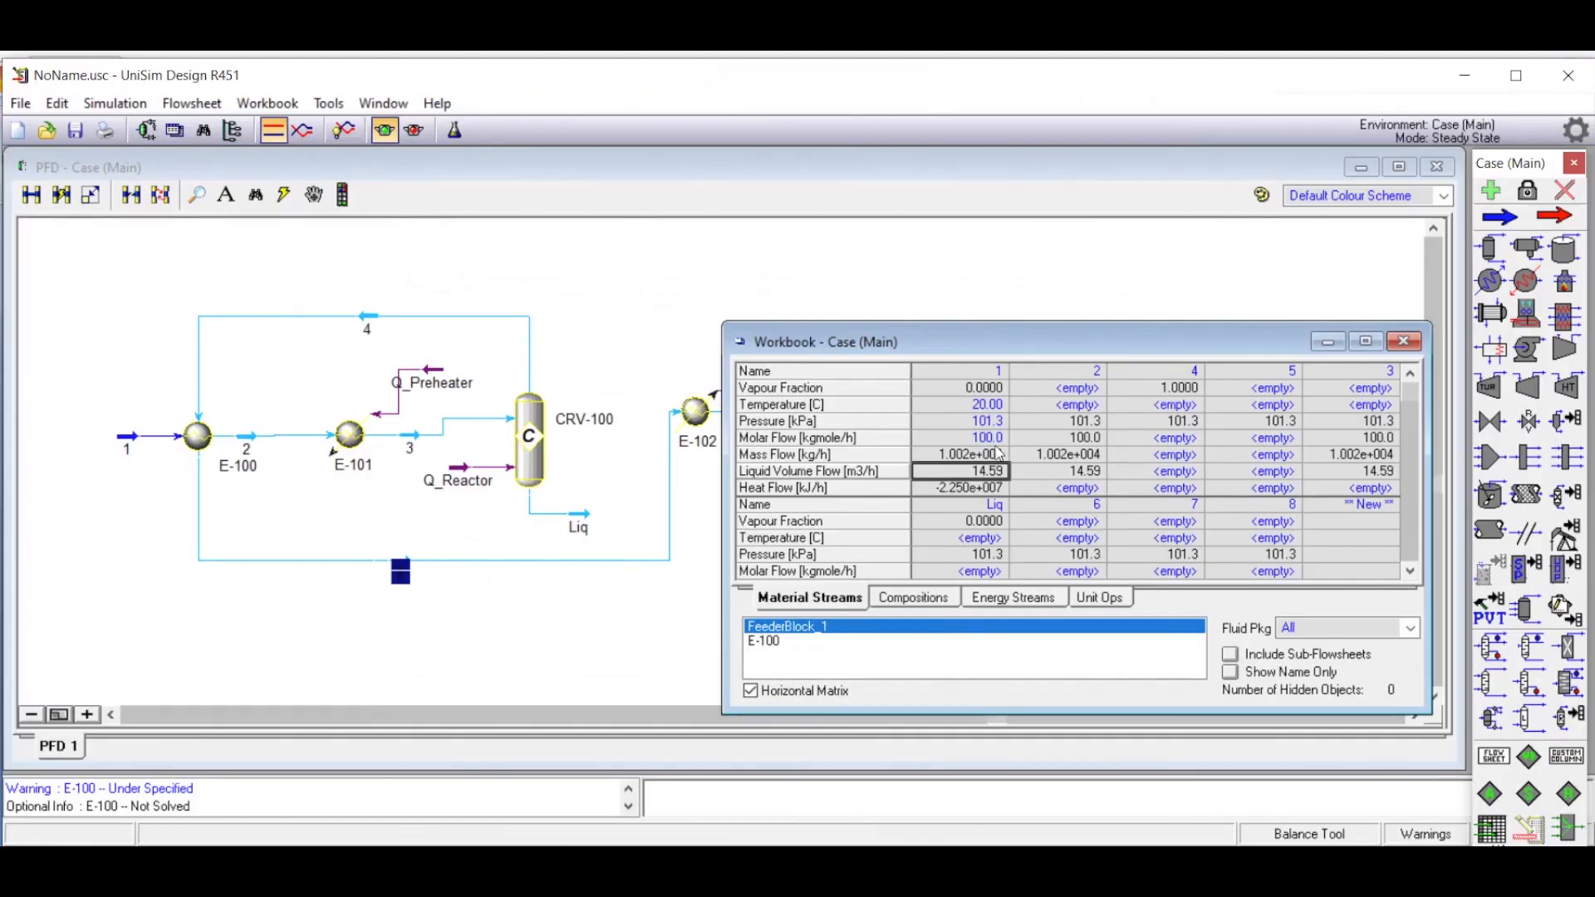
{"action": "left_click", "coordinate": [1079, 405]}
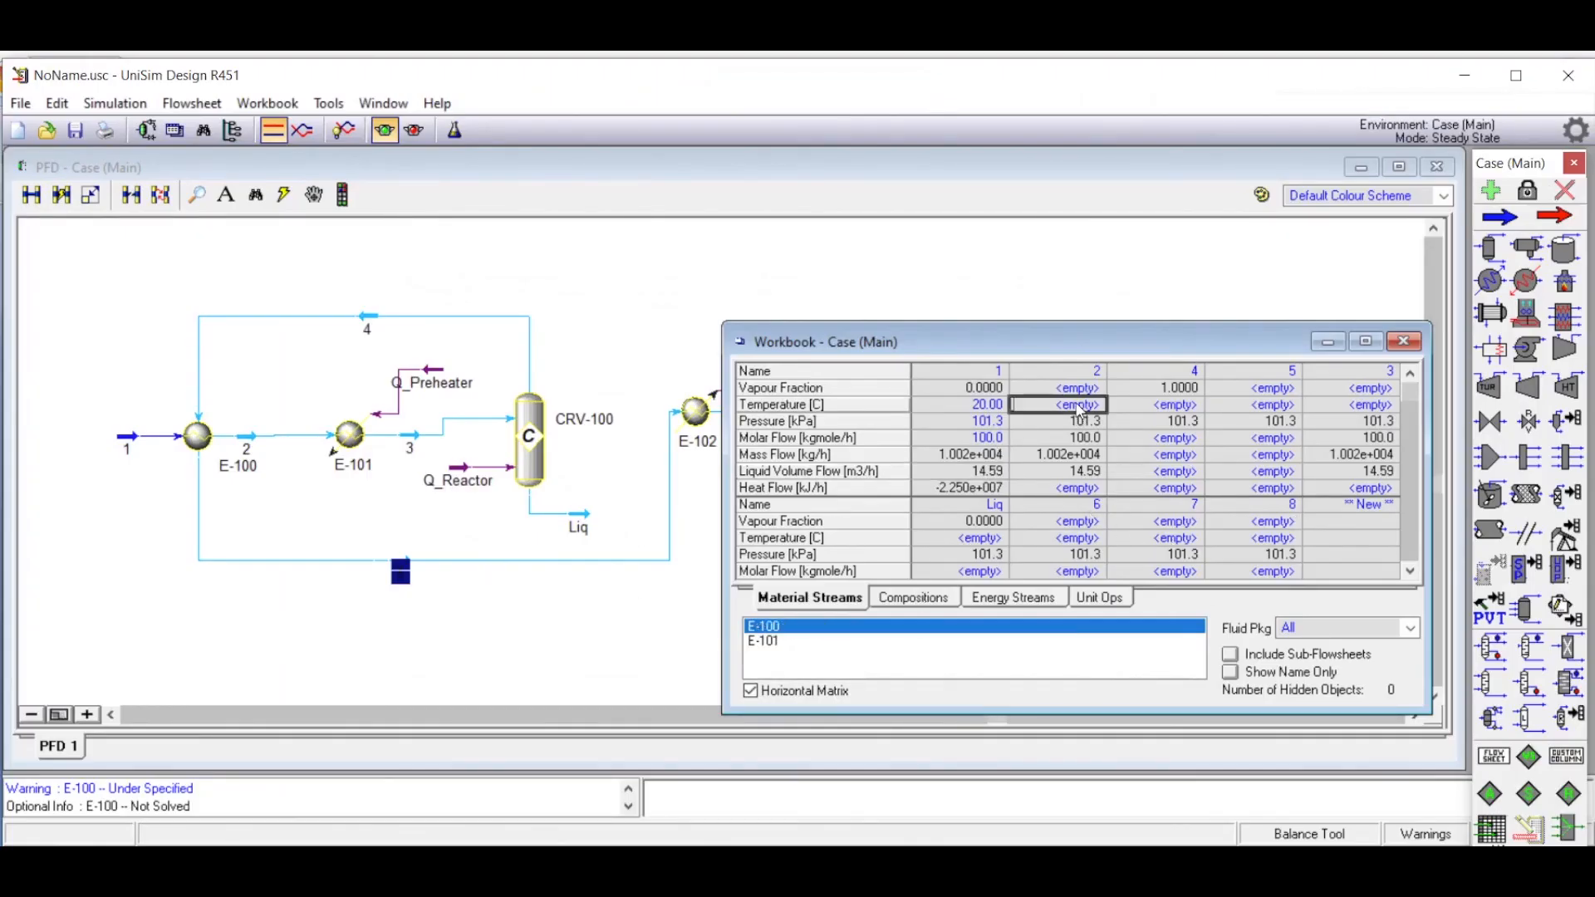
{"action": "type", "text": "315"}
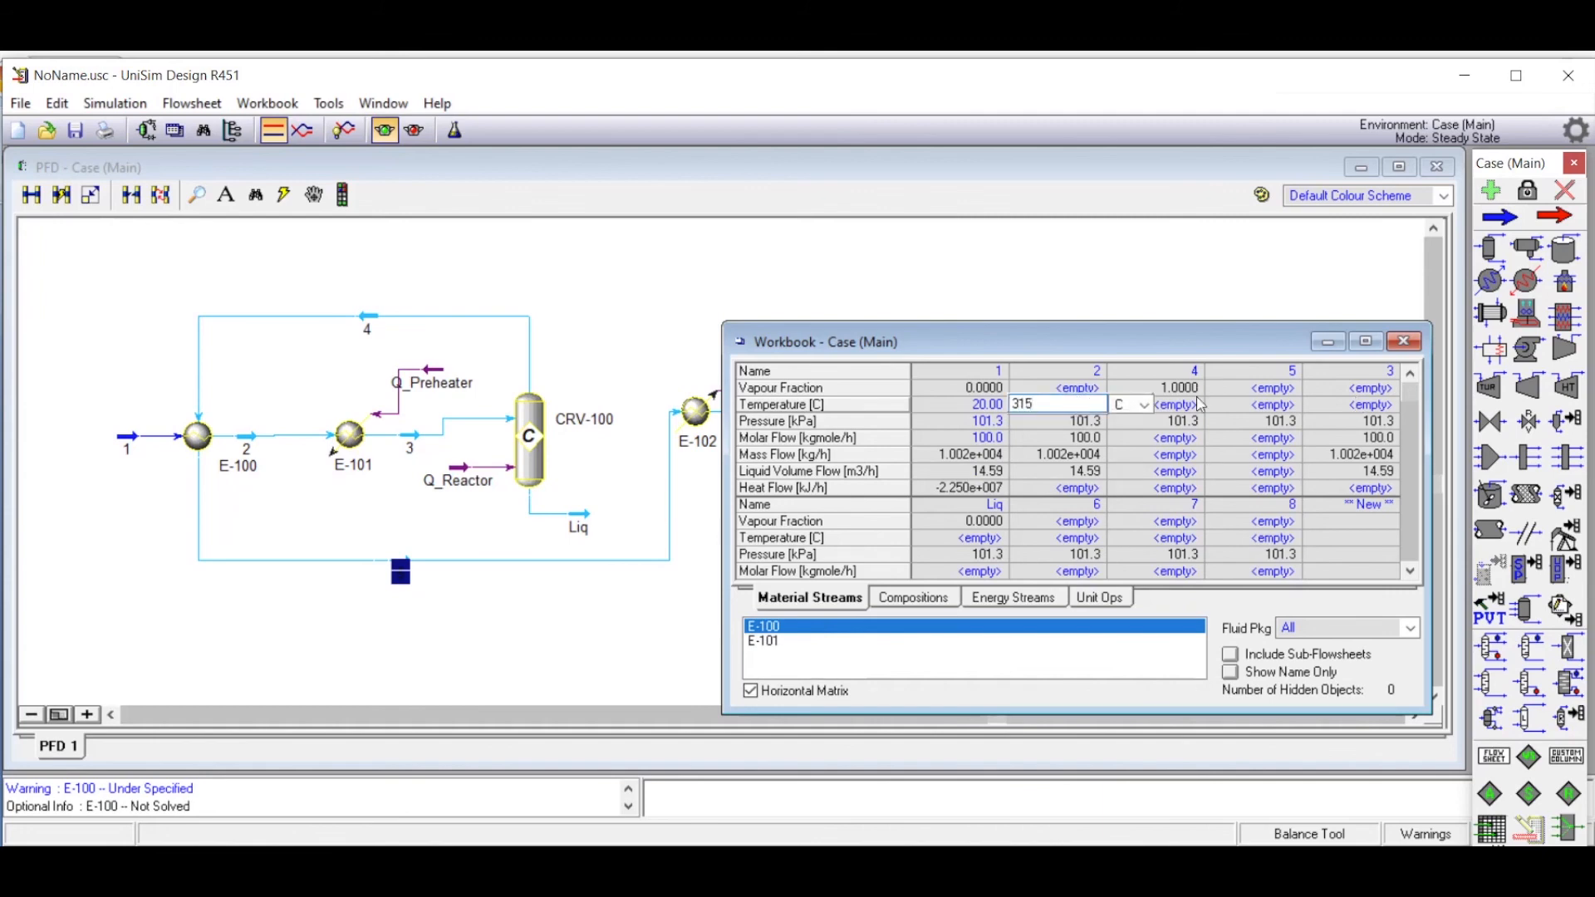
{"action": "left_click", "coordinate": [1026, 435]}
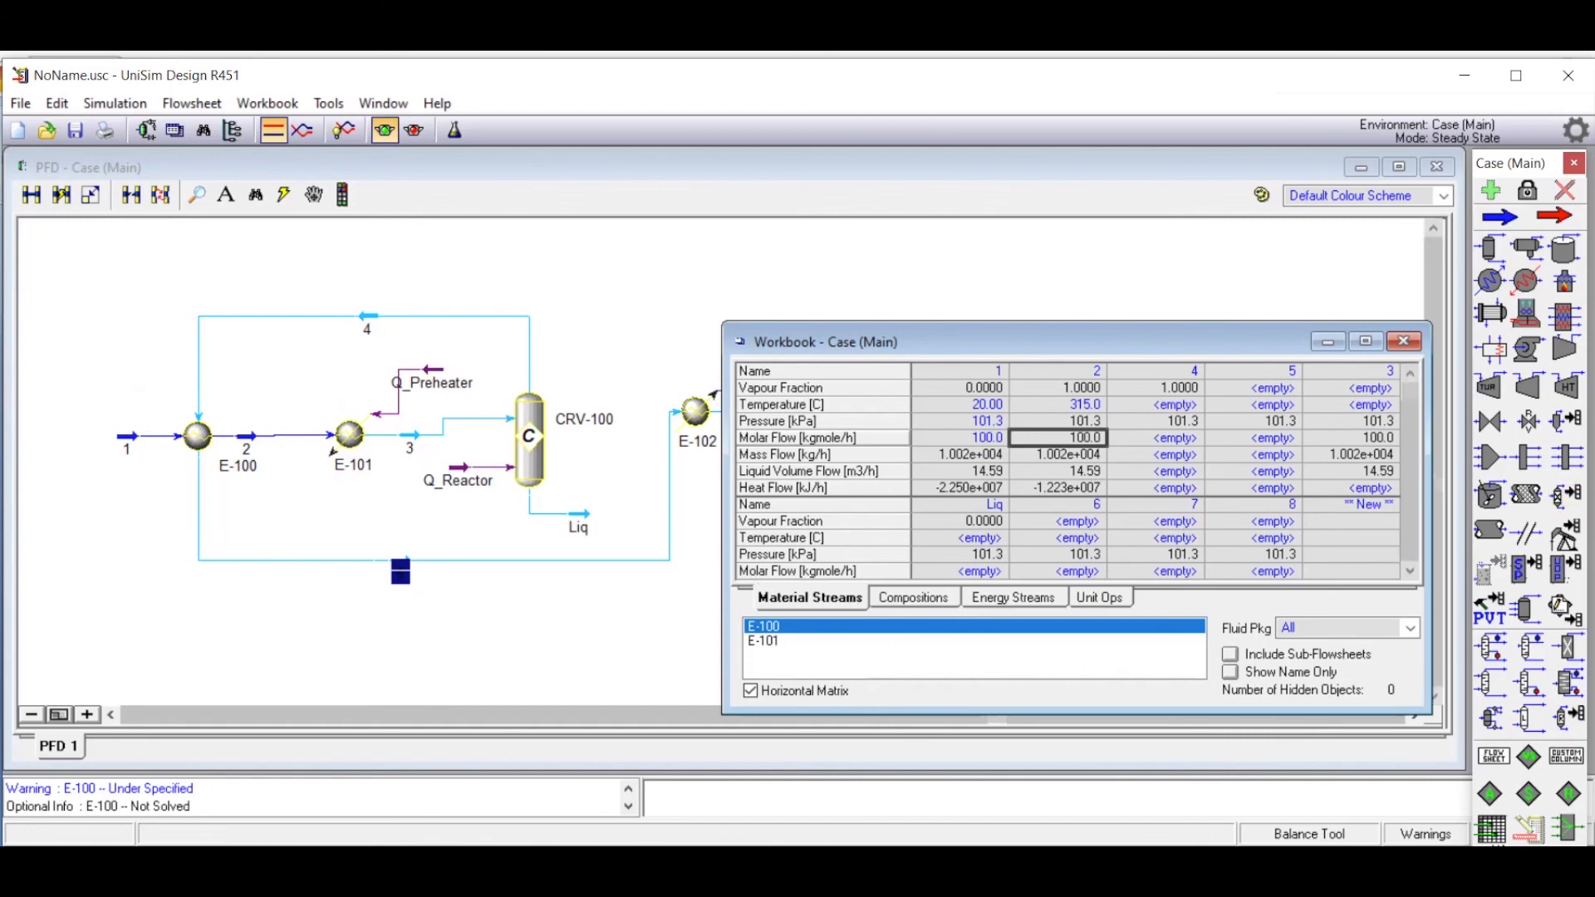
Step: Check the Word document's flow diagram and set the temperatures of streams 3 and 4 to 425 °C
{"action": "key", "text": "alt+Tab"}
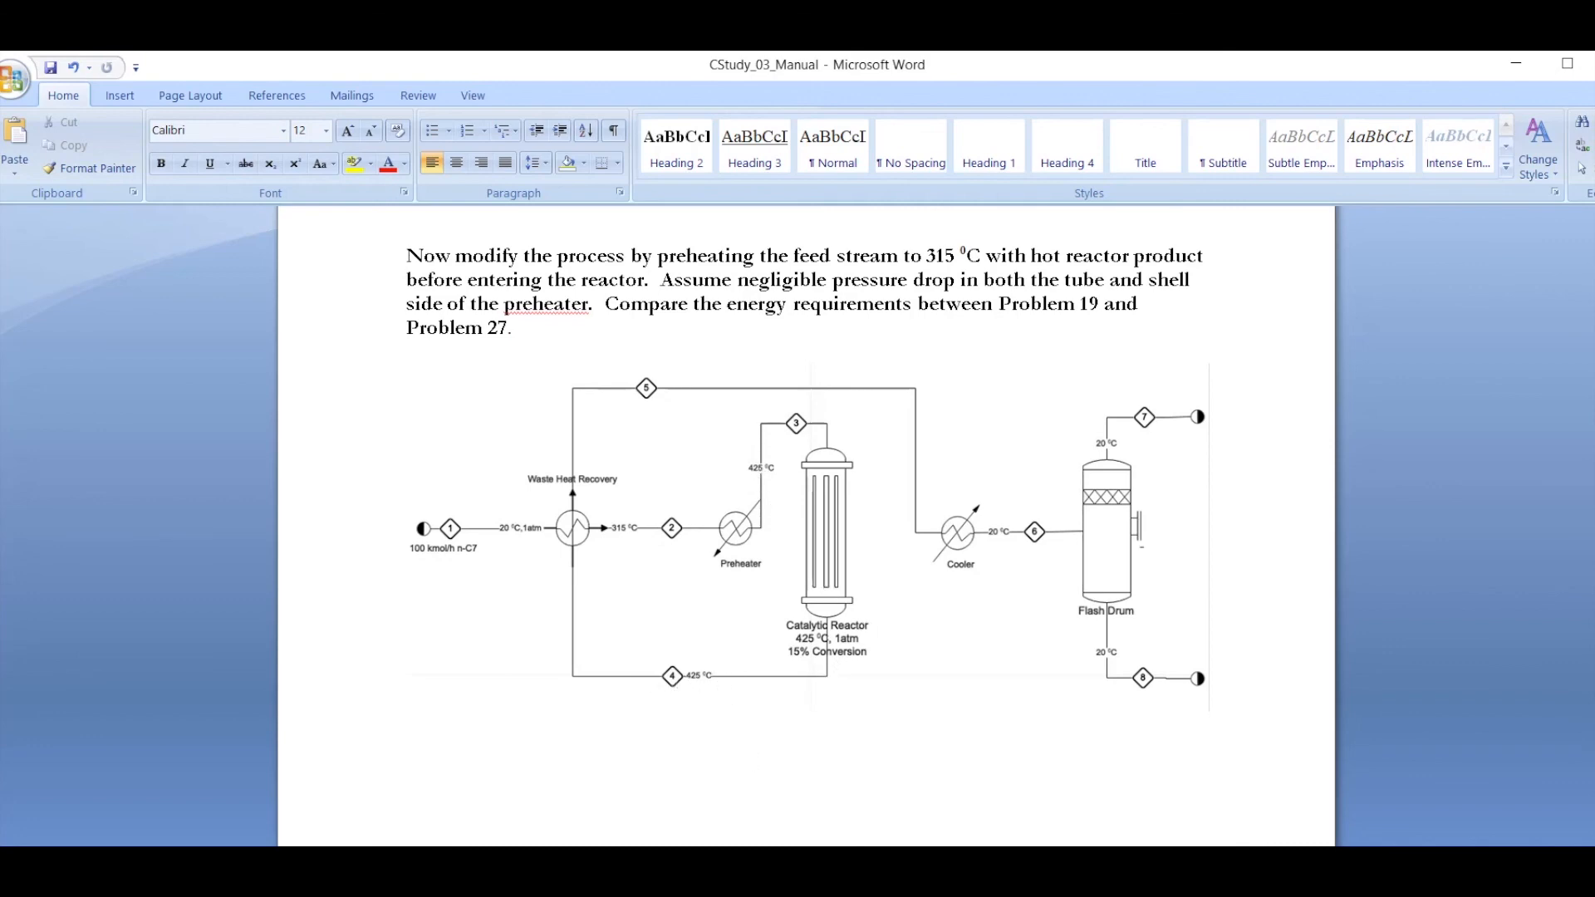
{"action": "key", "text": "alt+Tab"}
{"action": "left_click_drag", "start_coordinate": [1128, 344], "coordinate": [997, 326]}
{"action": "left_click", "coordinate": [1241, 388]}
{"action": "type", "text": "425"}
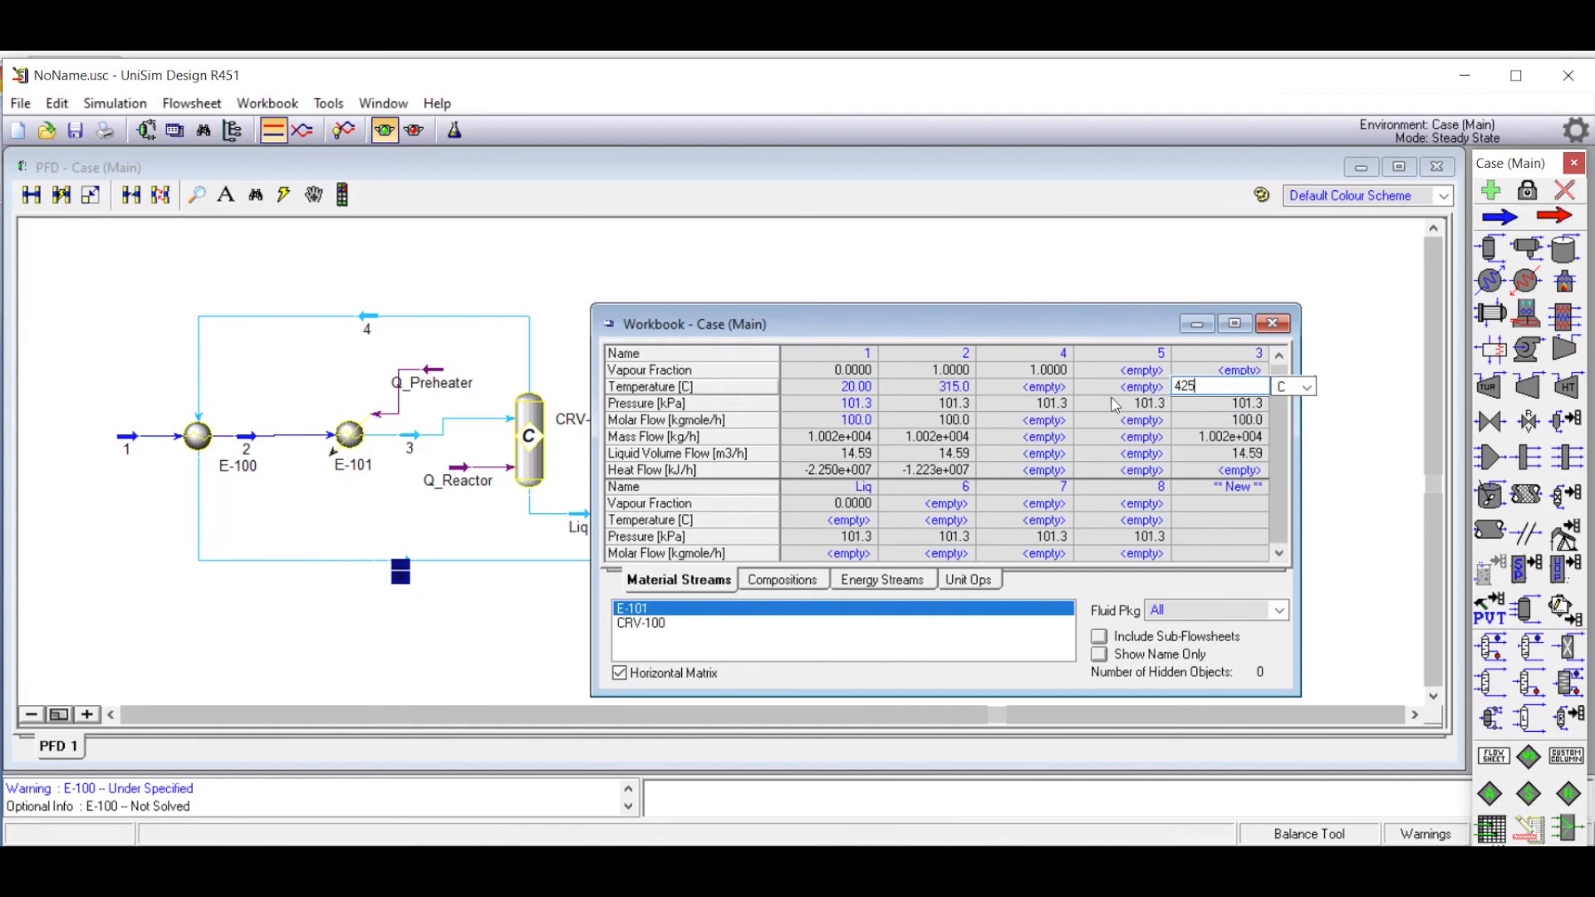
{"action": "left_click", "coordinate": [1044, 388]}
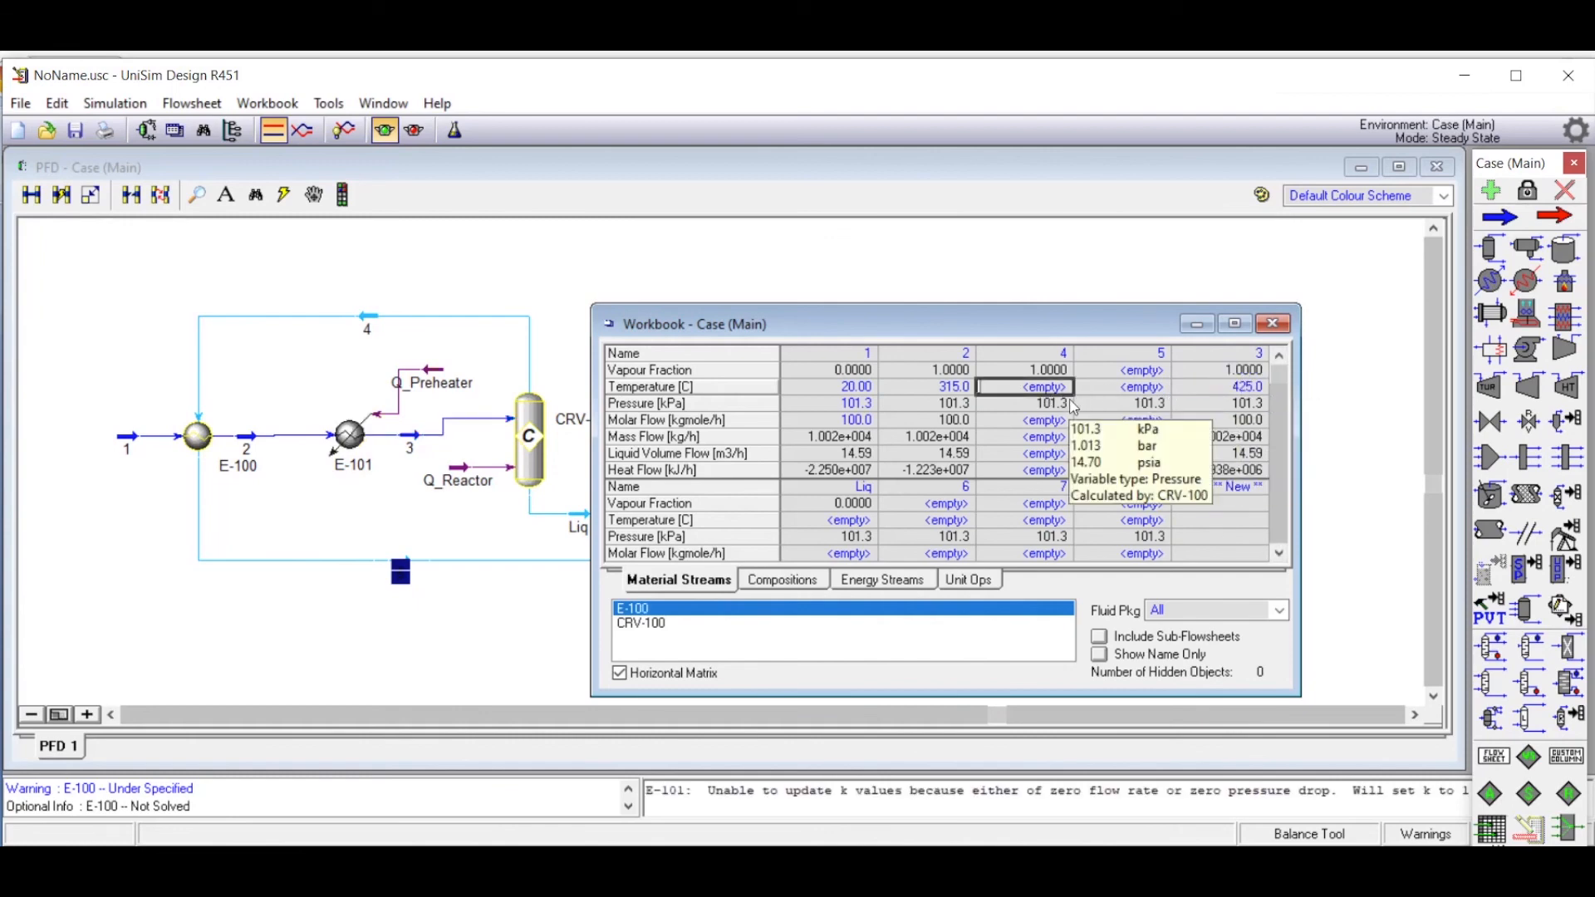
{"action": "type", "text": "425"}
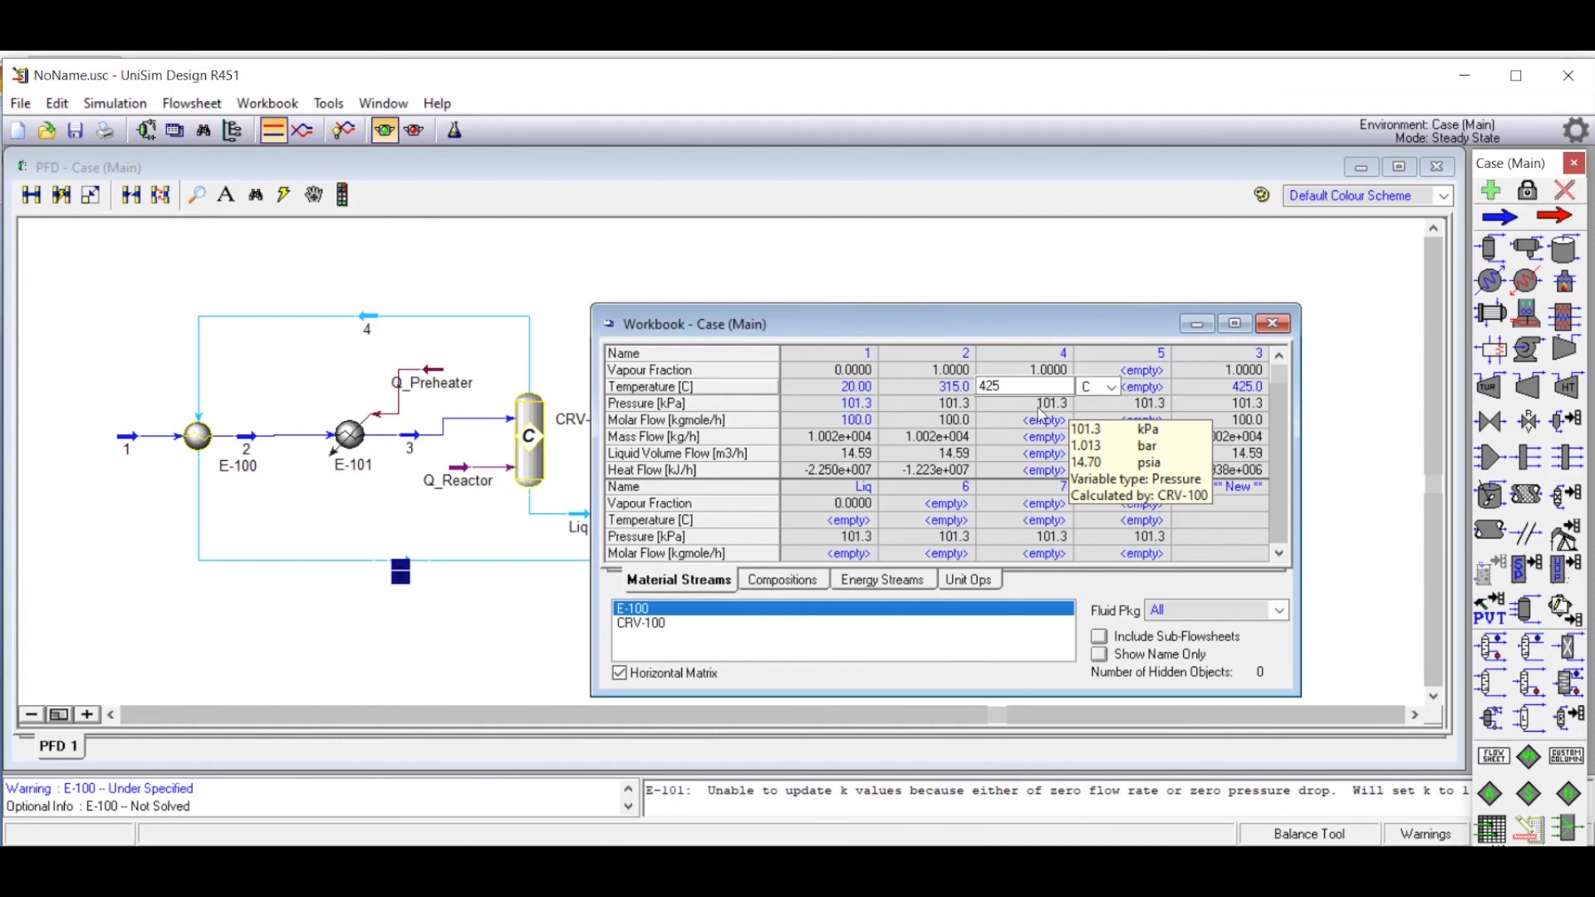
{"action": "left_click", "coordinate": [995, 432]}
Step: Check the flowsheet and the Word document's flow diagram, and set the temperature of stream 6 to 20 °C in the workbook
{"action": "left_click_drag", "start_coordinate": [949, 324], "coordinate": [1289, 274]}
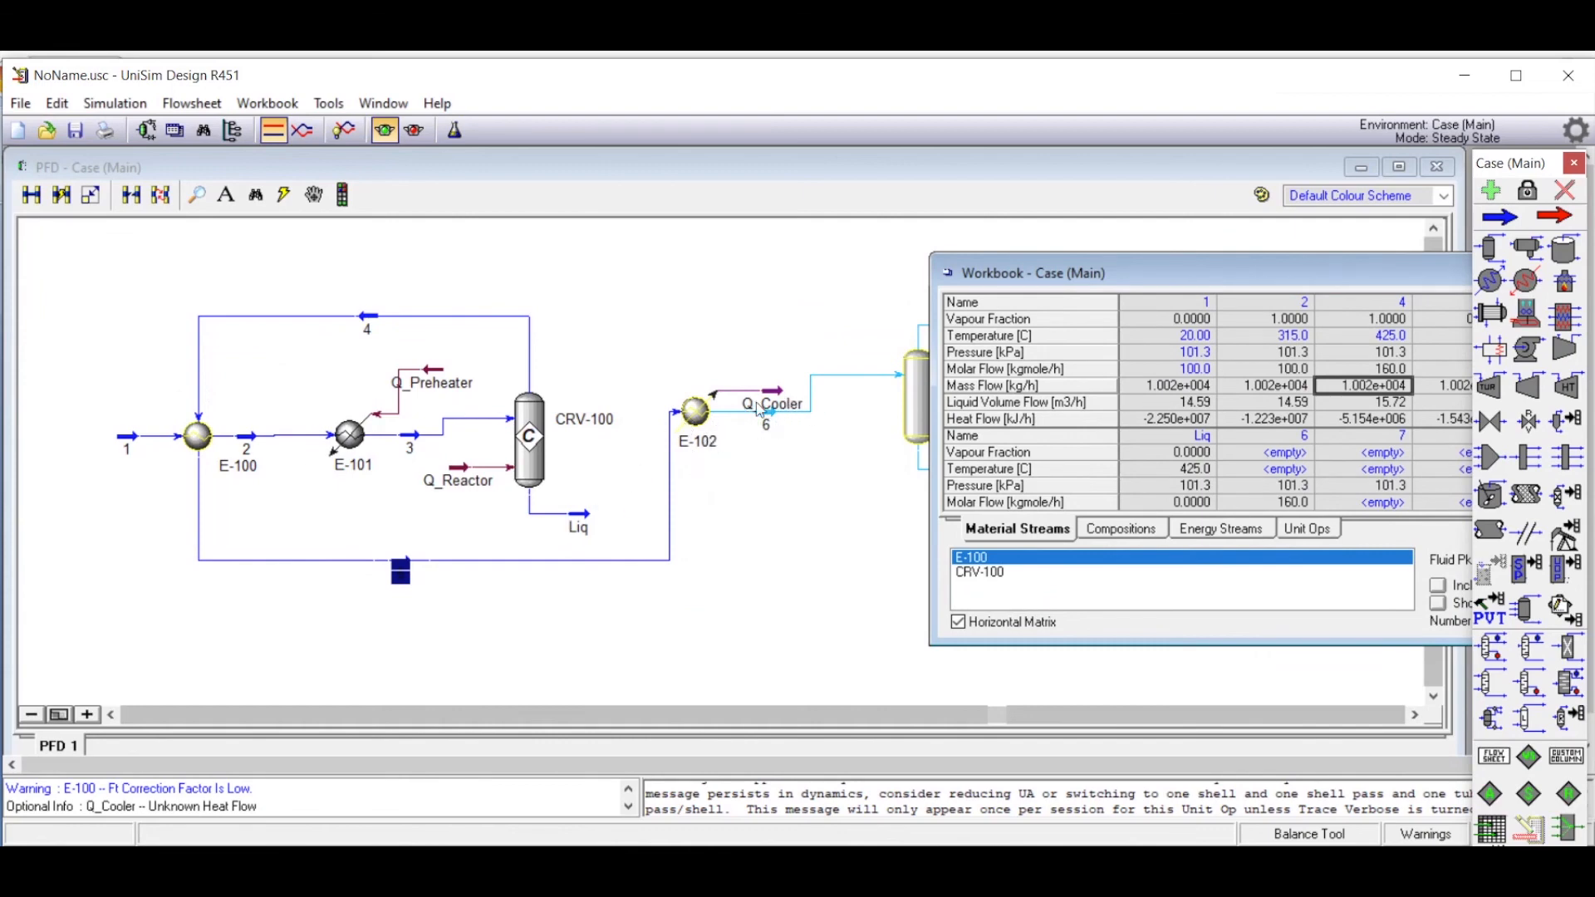
{"action": "left_click_drag", "start_coordinate": [1190, 281], "coordinate": [973, 247]}
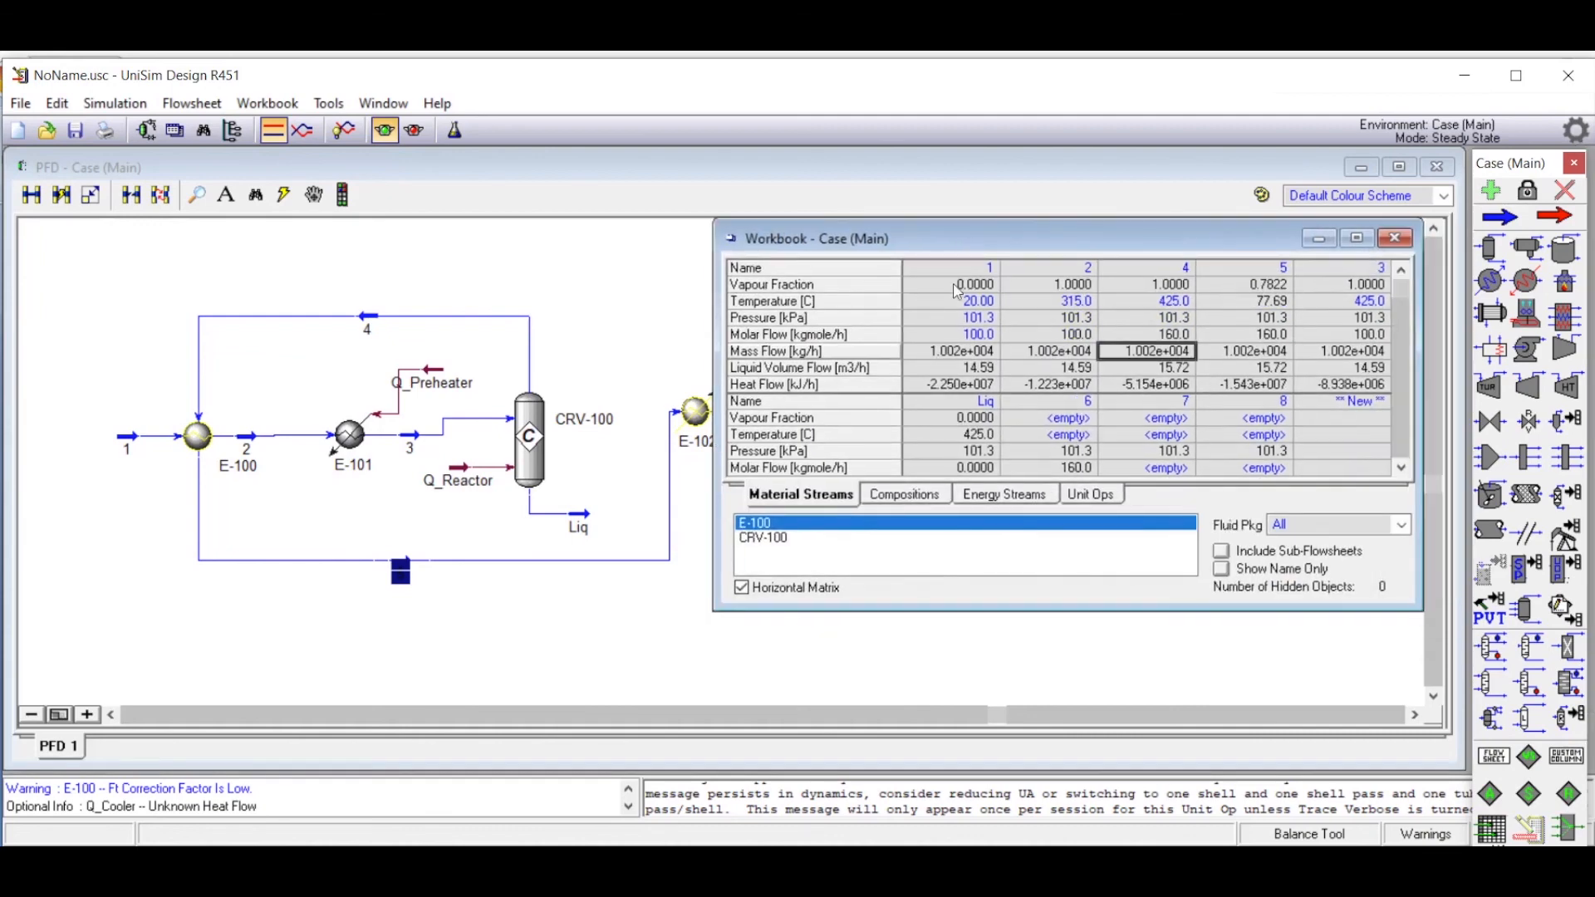
{"action": "key", "text": "alt+Tab"}
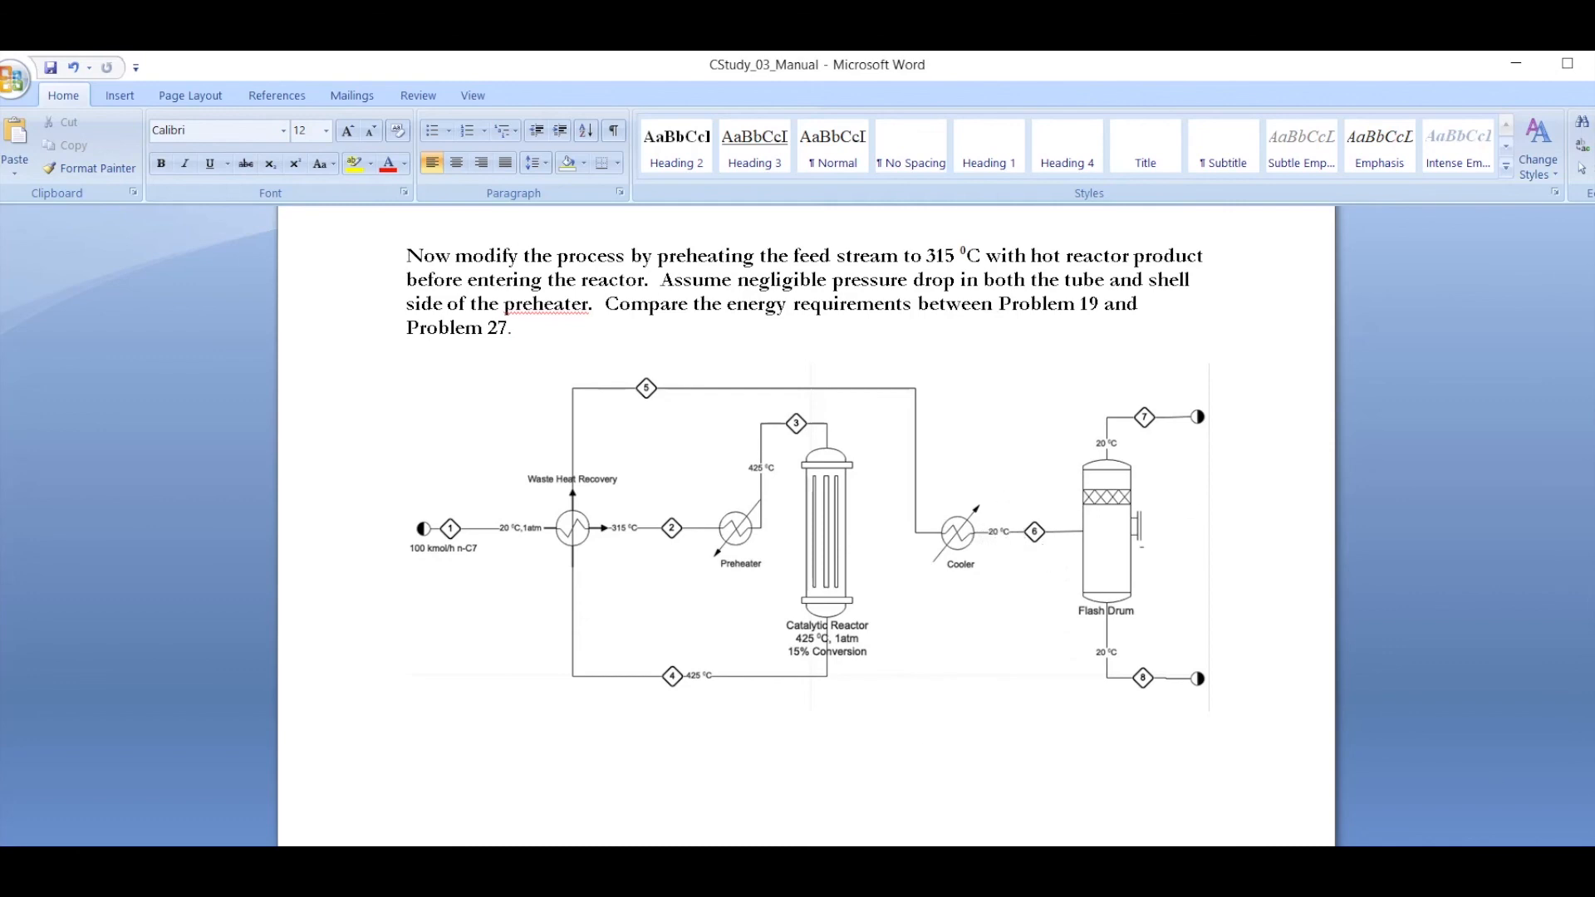
{"action": "key", "text": "alt+Tab"}
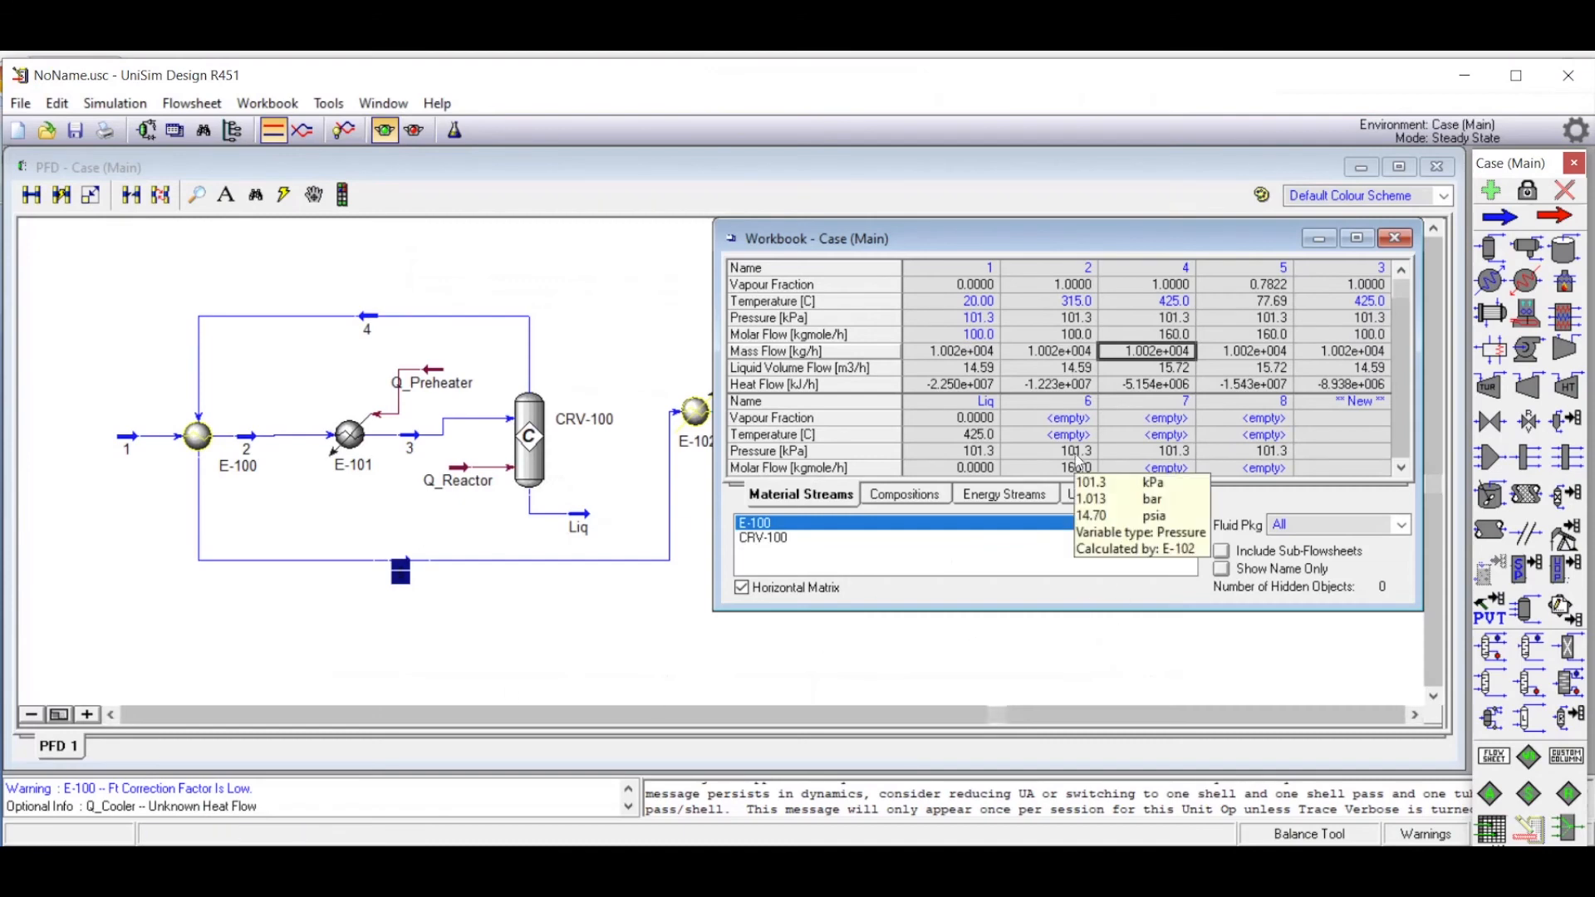
{"action": "left_click_drag", "start_coordinate": [1056, 253], "coordinate": [989, 185]}
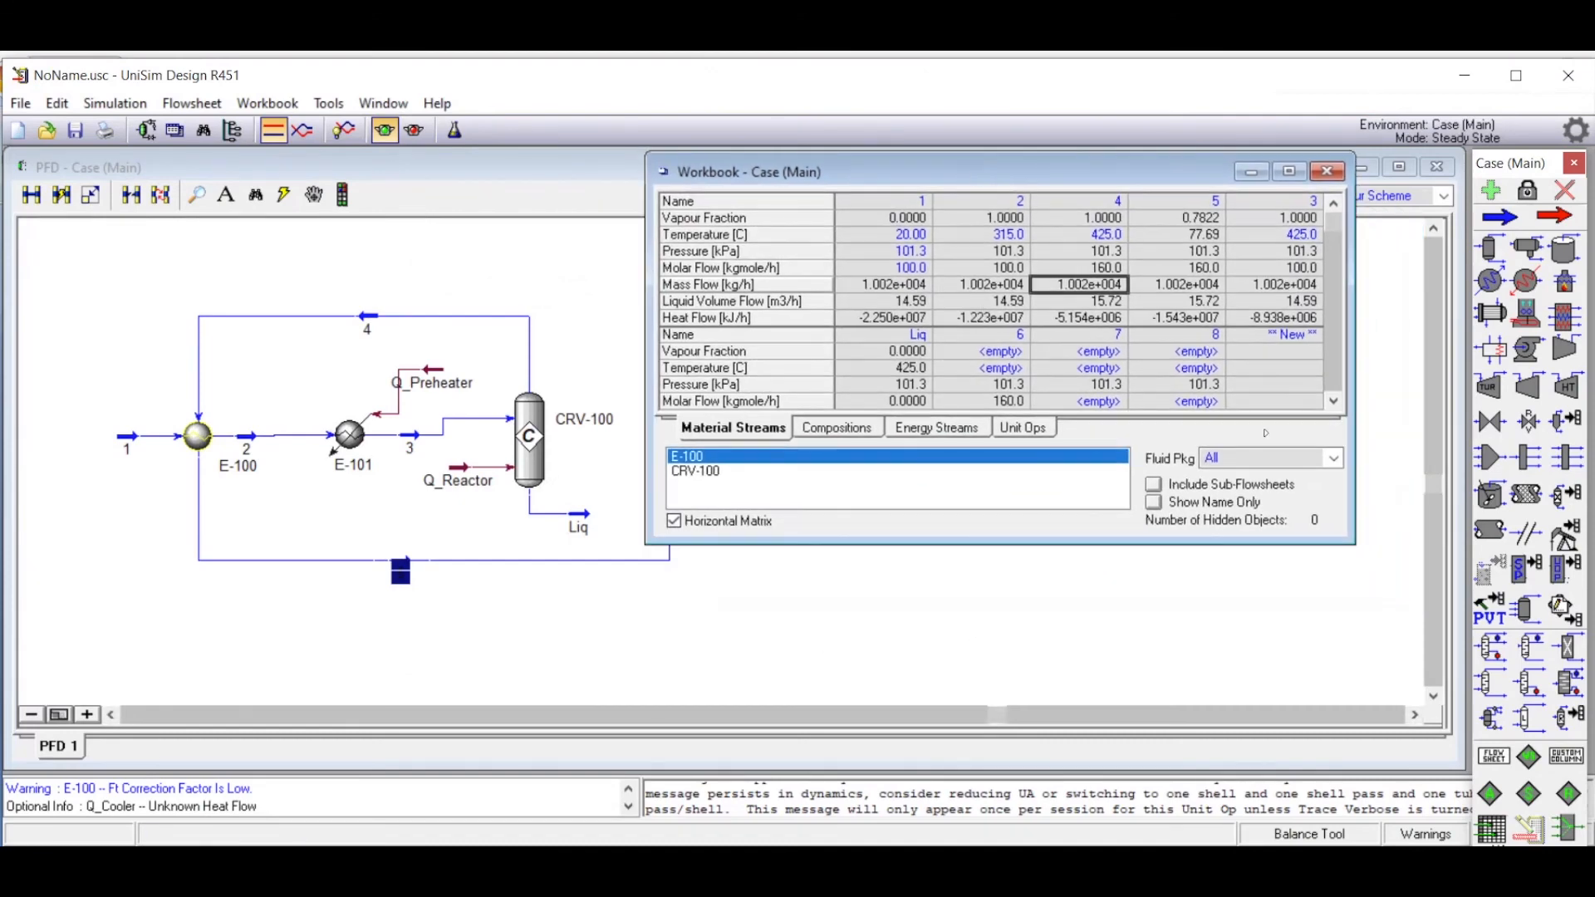
{"action": "left_click", "coordinate": [1335, 402]}
{"action": "left_click", "coordinate": [1335, 402]}
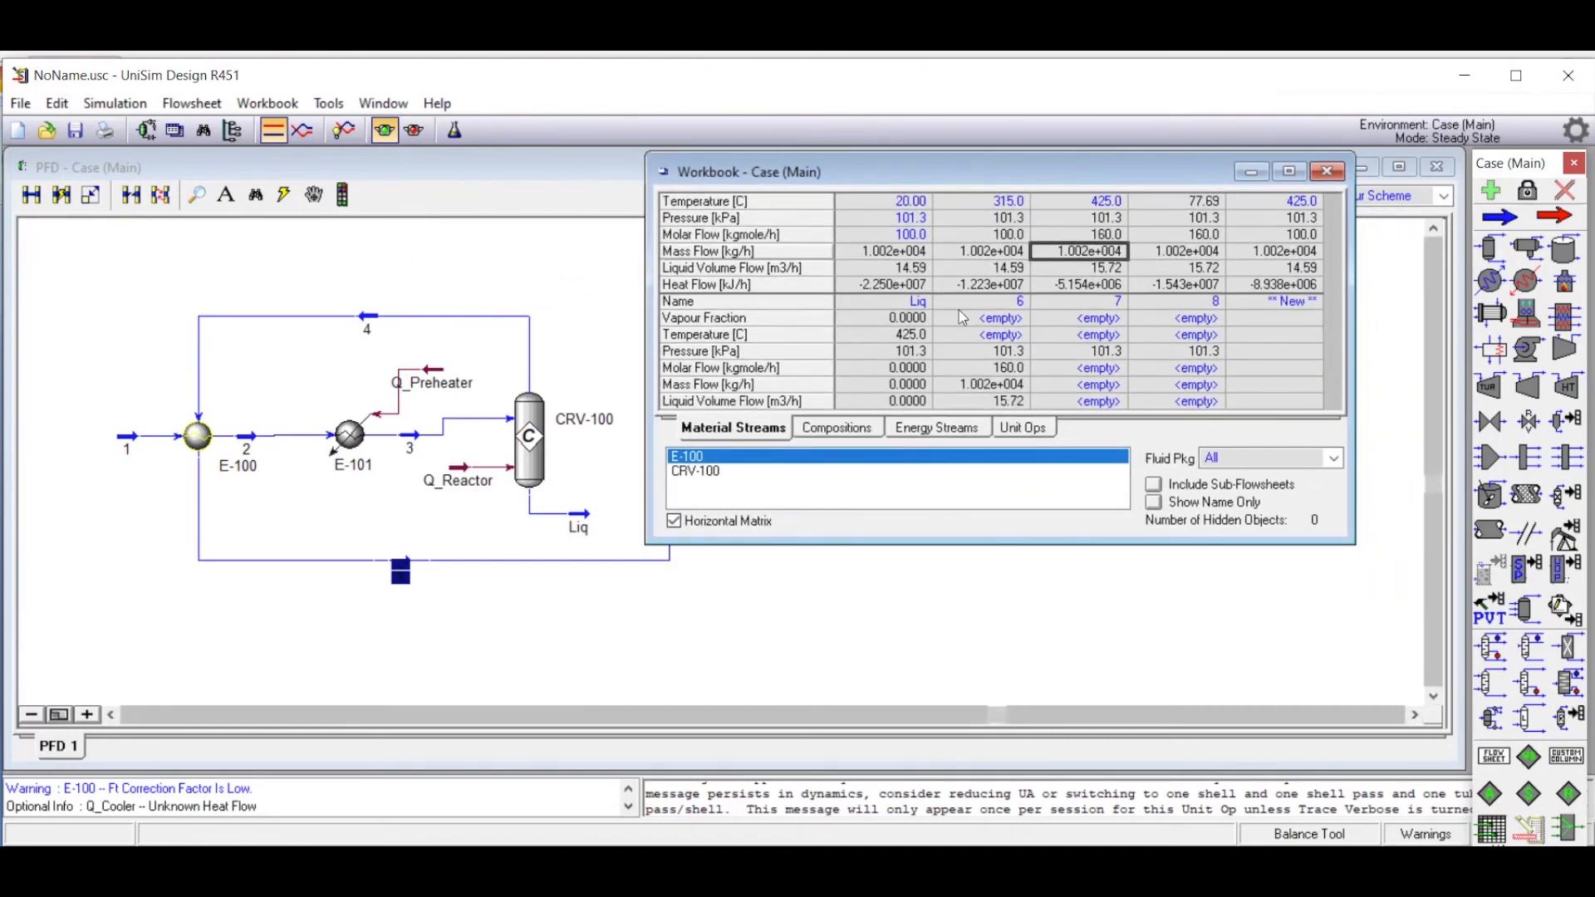
{"action": "left_click", "coordinate": [1002, 340]}
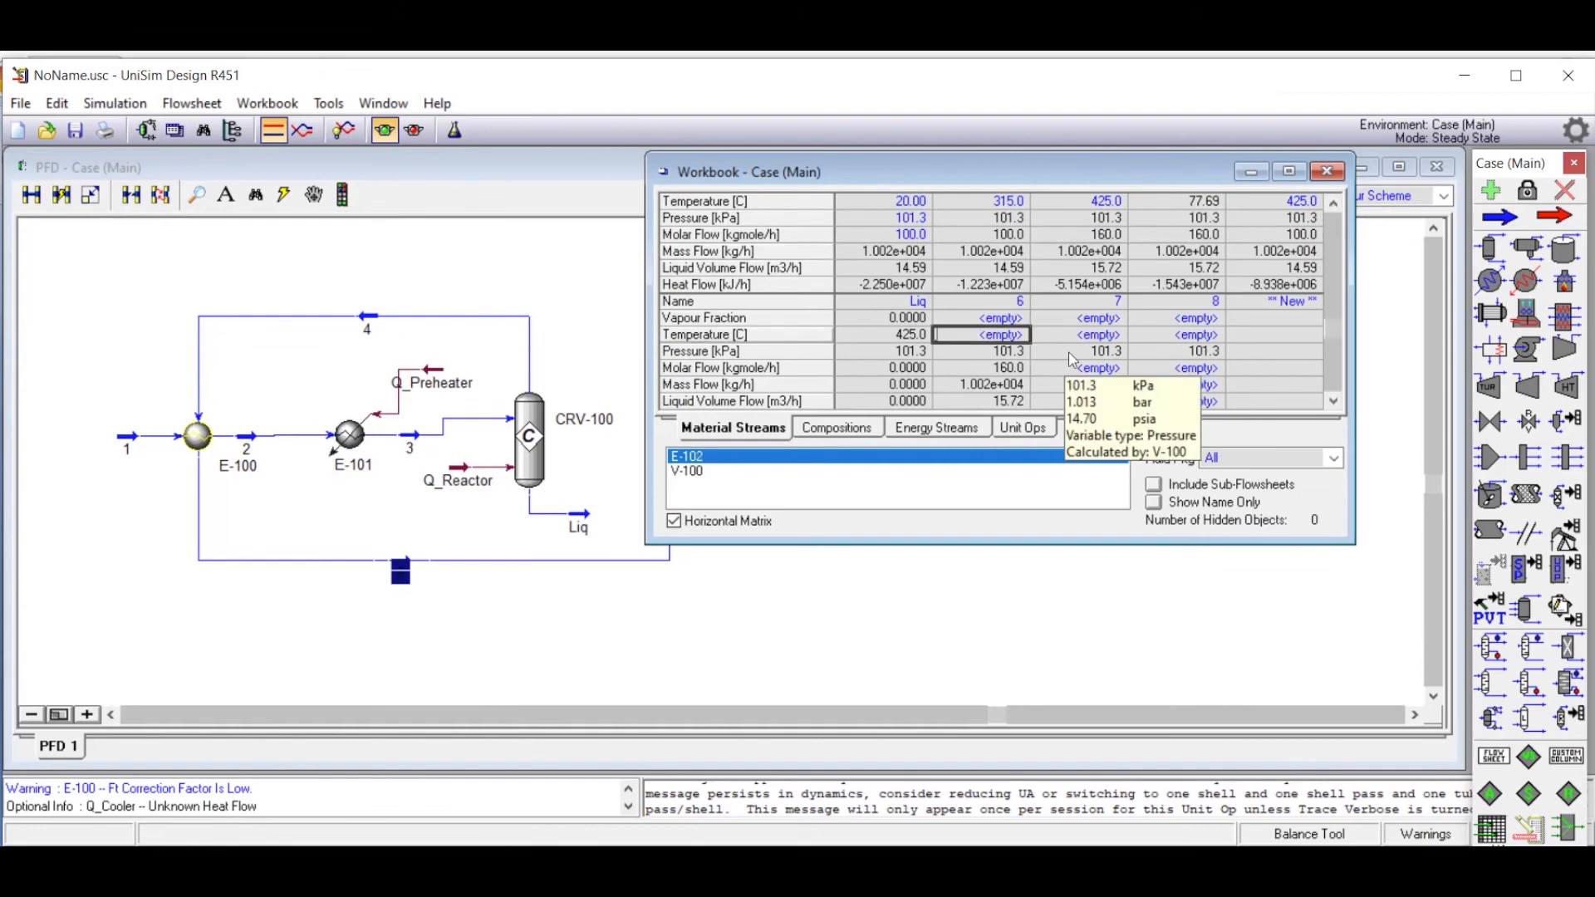
{"action": "type", "text": "20"}
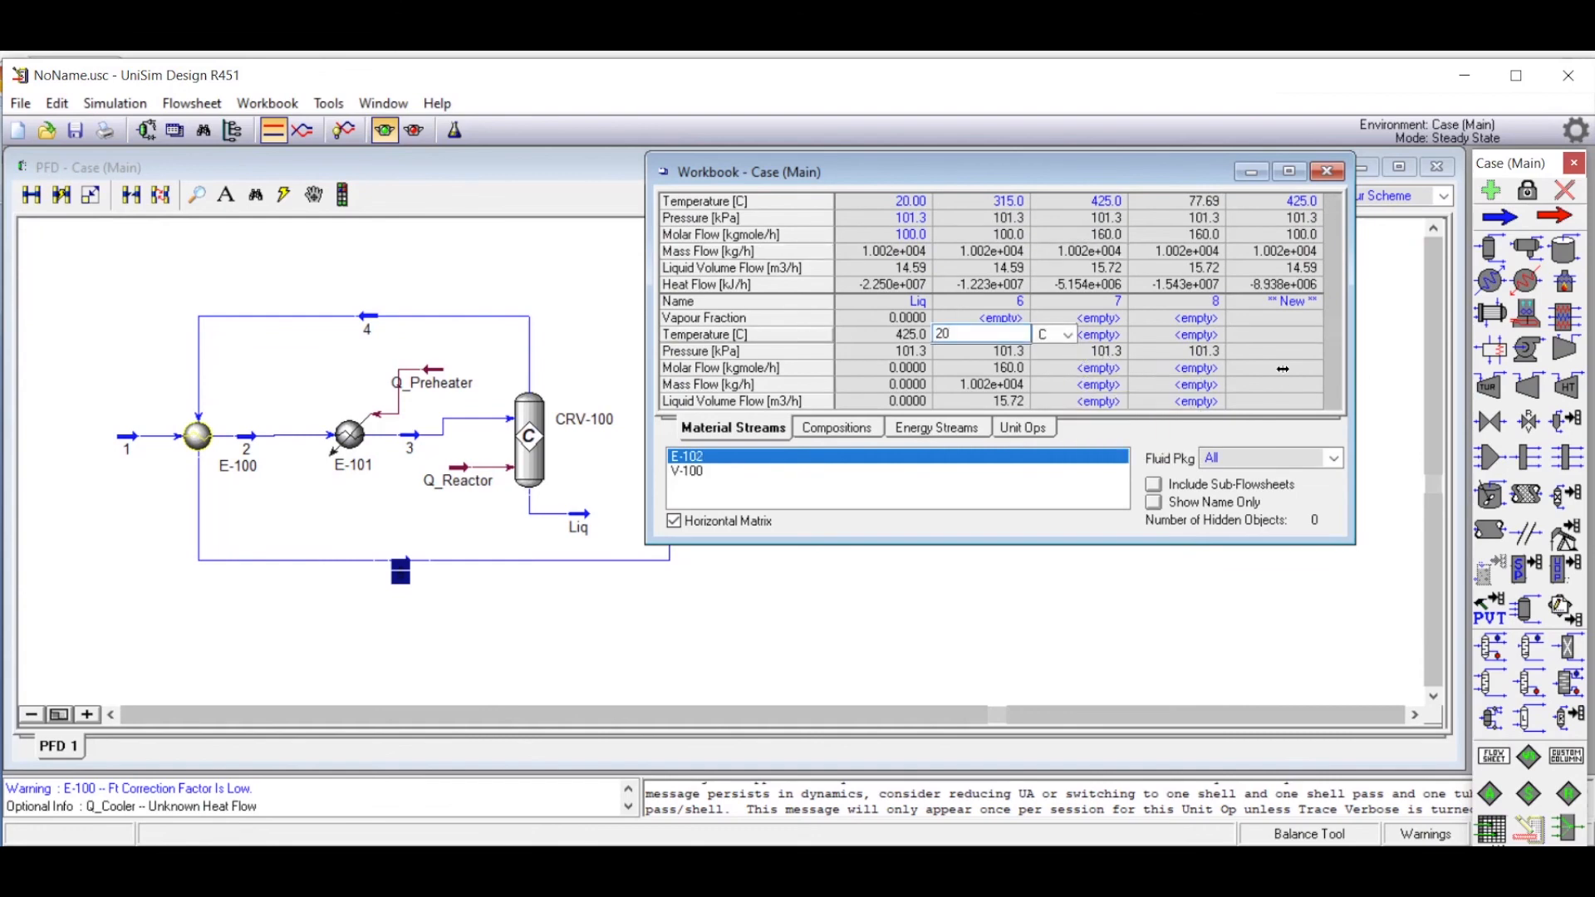
{"action": "left_click", "coordinate": [1236, 371]}
Step: Examine the solved flowsheet and the component mole fractions of all streams in the workbook
{"action": "left_click_drag", "start_coordinate": [1078, 176], "coordinate": [1444, 258]}
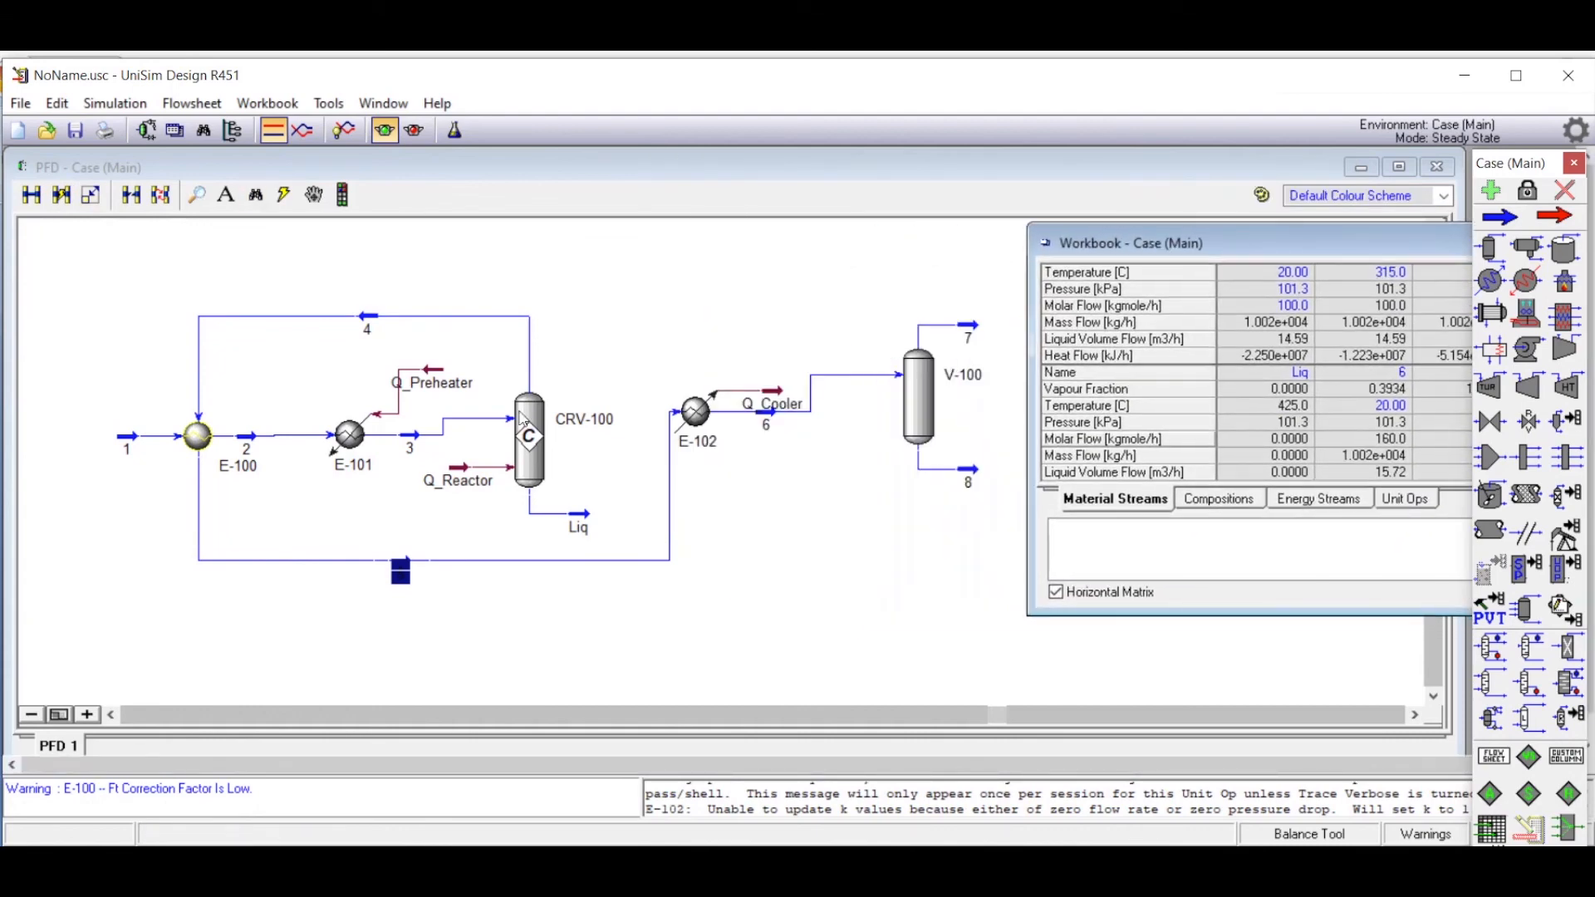
{"action": "left_click_drag", "start_coordinate": [1256, 251], "coordinate": [781, 248]}
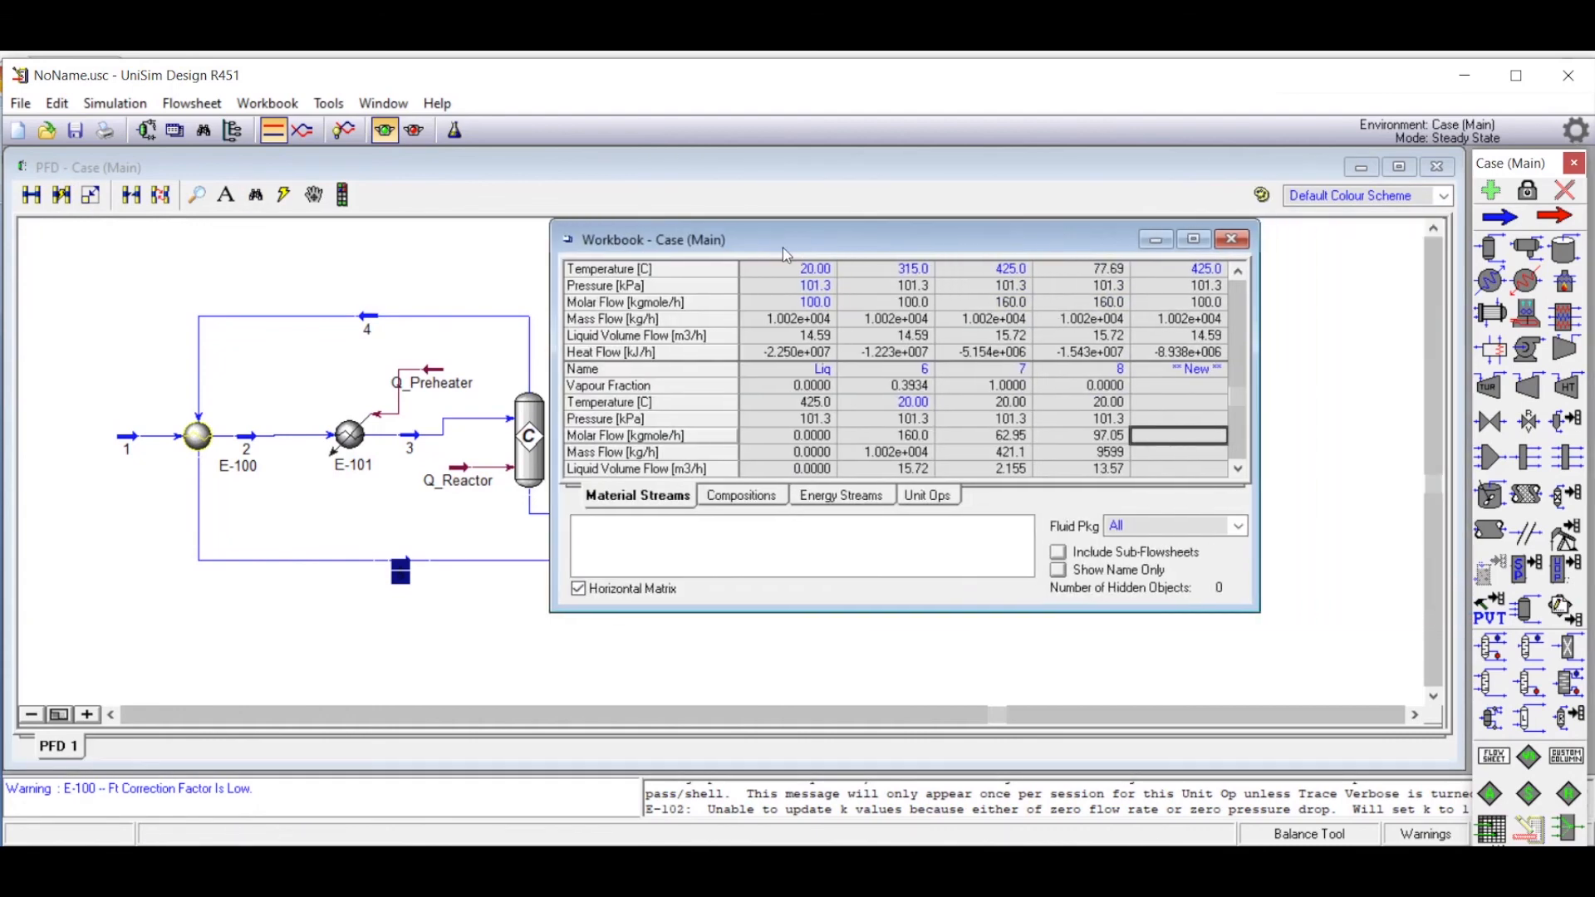
{"action": "left_click", "coordinate": [759, 497]}
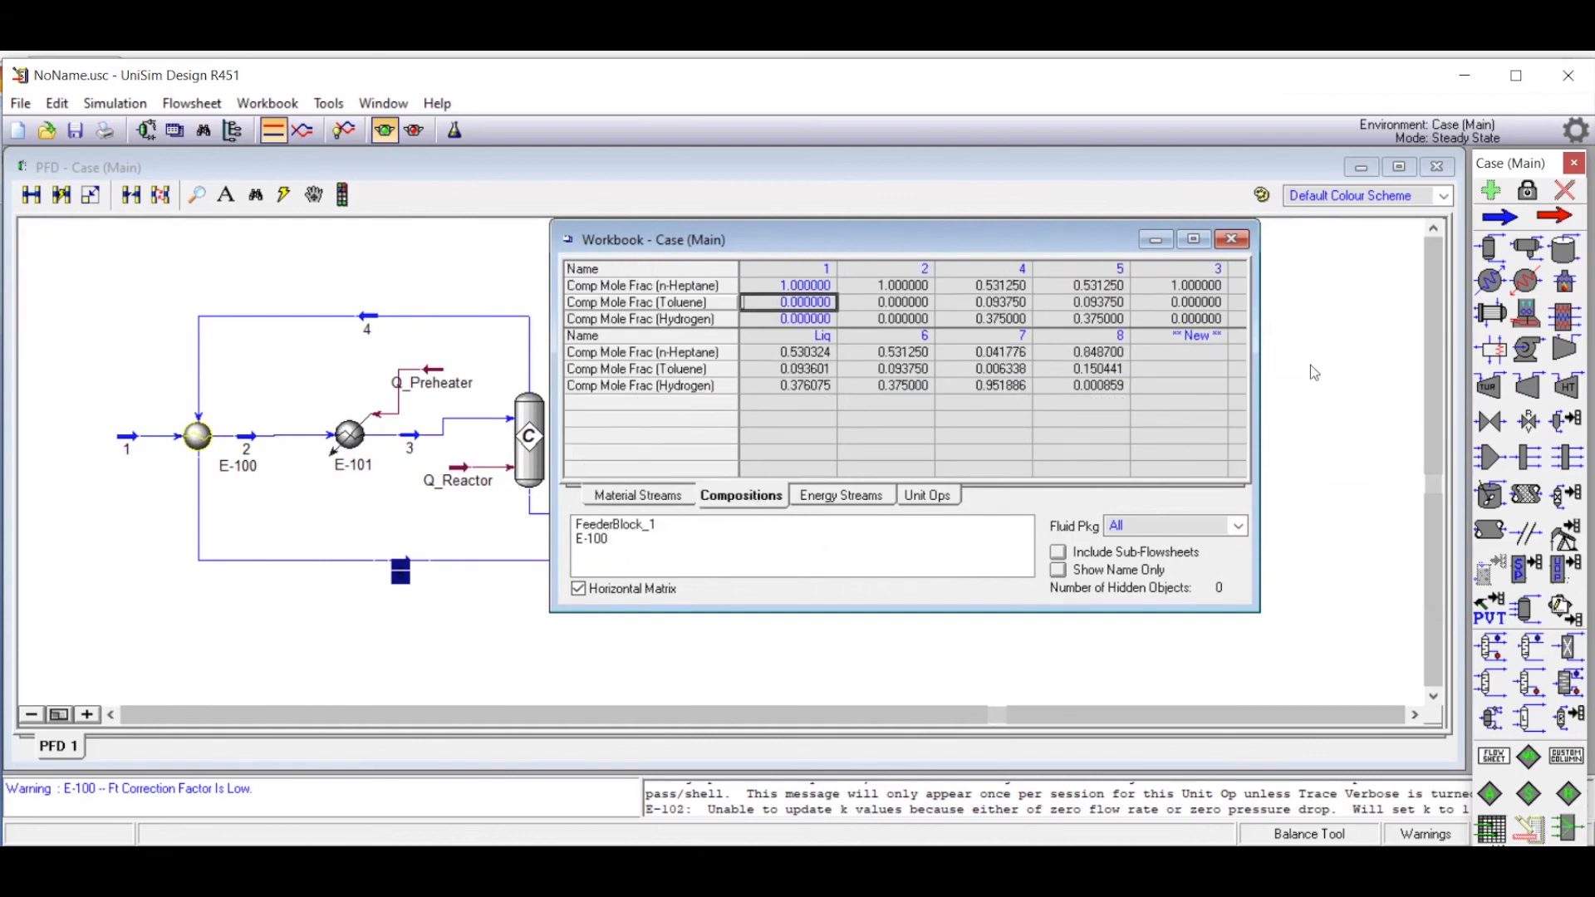
{"action": "left_click_drag", "start_coordinate": [873, 252], "coordinate": [1288, 304]}
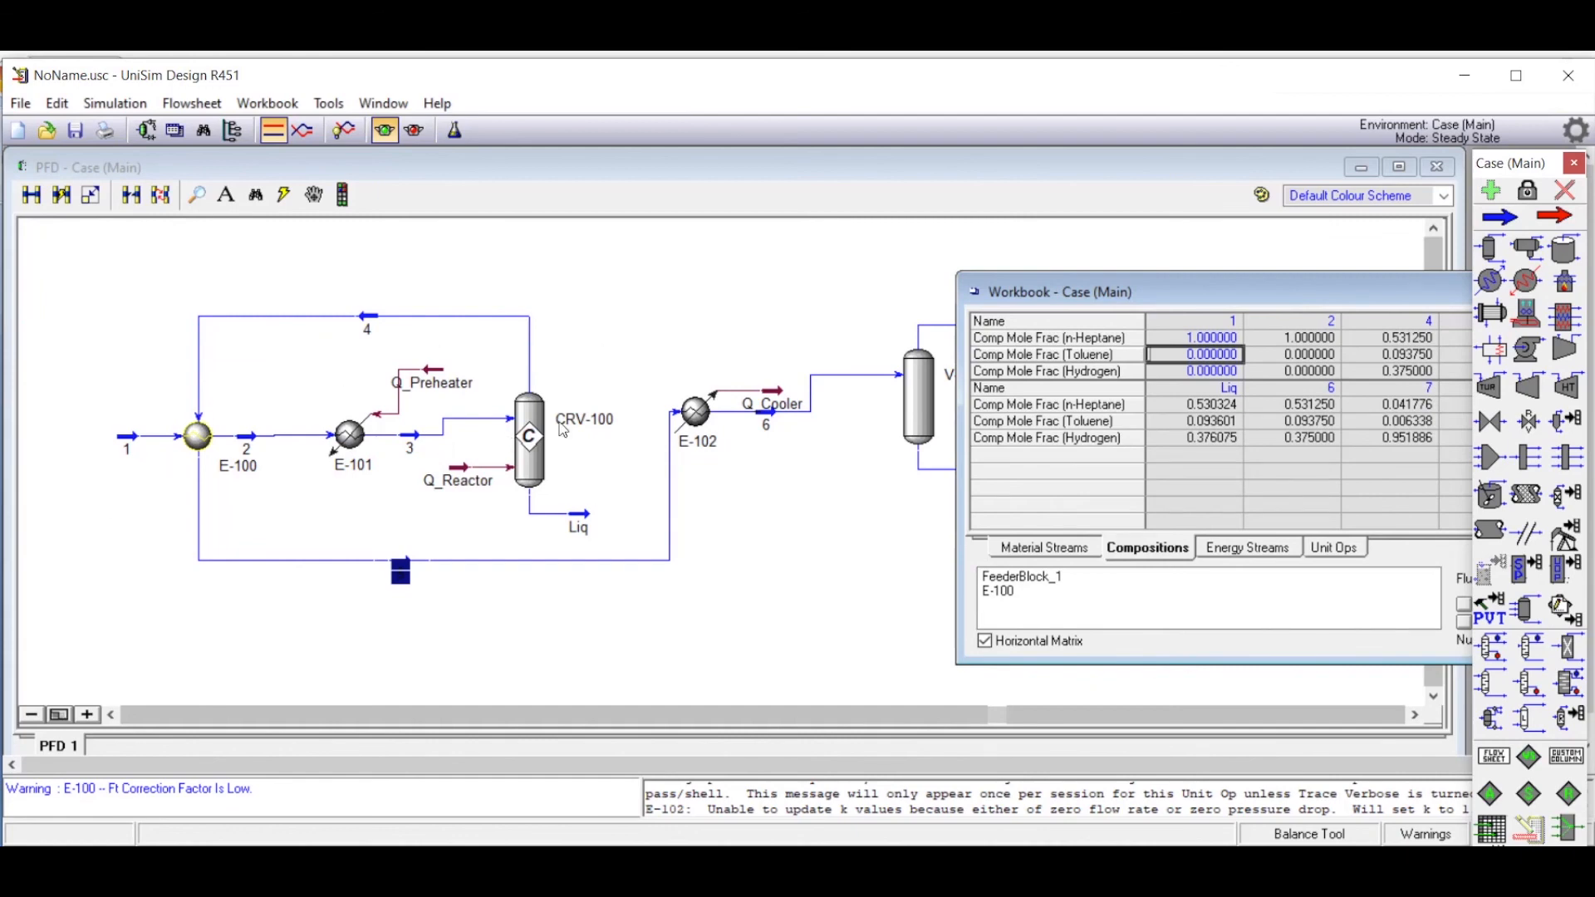
Step: Reposition the workbook so all its columns are visible and examine the heat flows of the energy streams
{"action": "left_click_drag", "start_coordinate": [1353, 299], "coordinate": [1184, 340]}
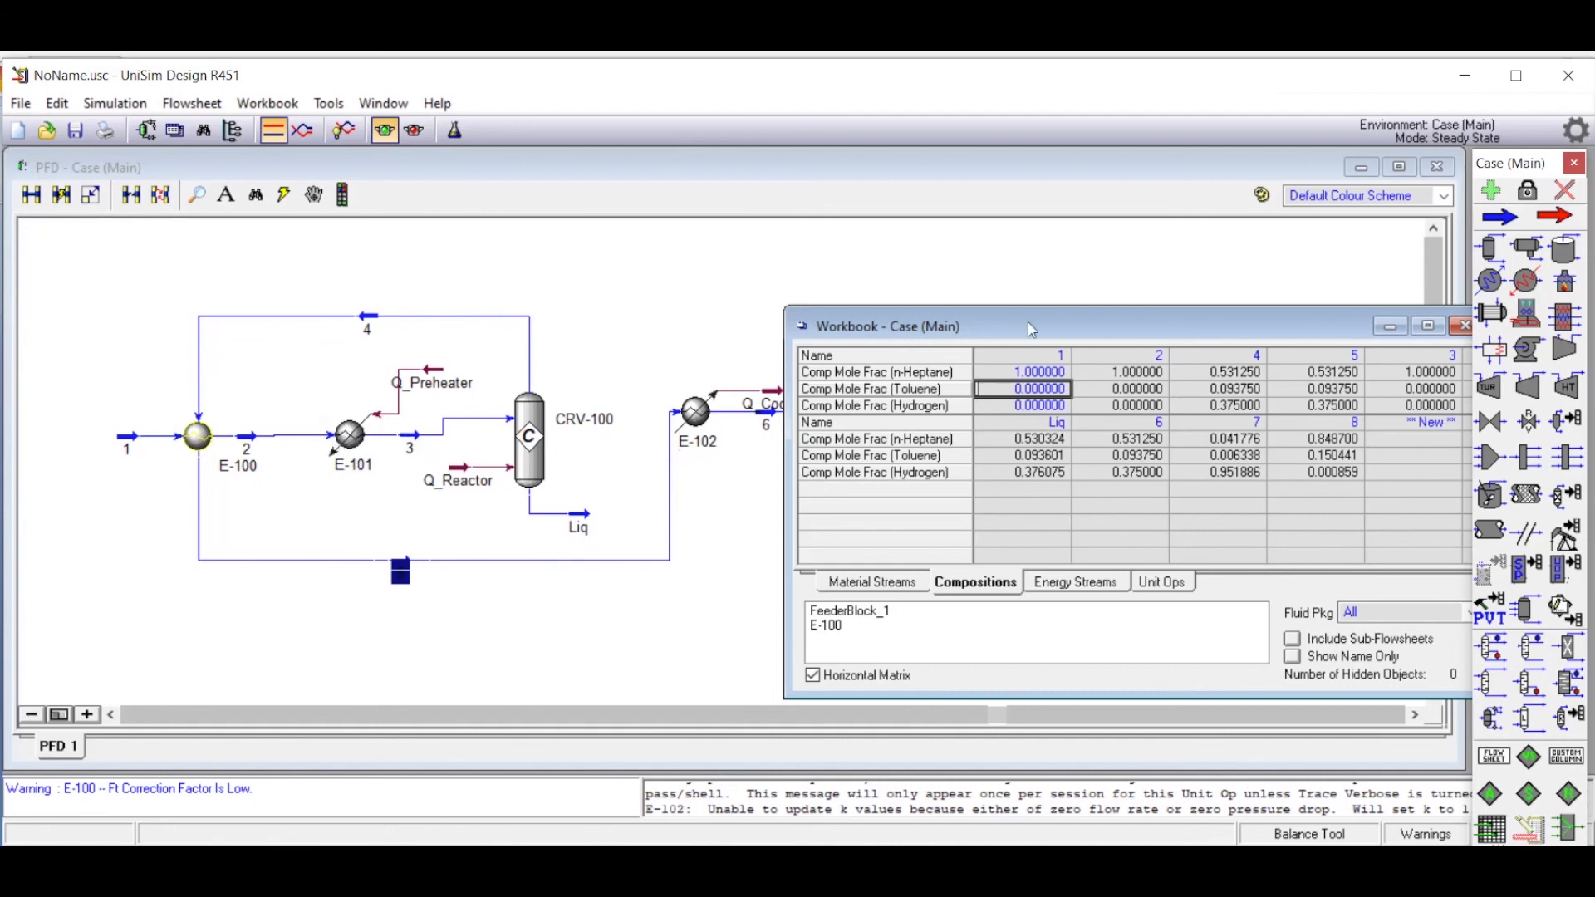
{"action": "left_click_drag", "start_coordinate": [1033, 331], "coordinate": [875, 194]}
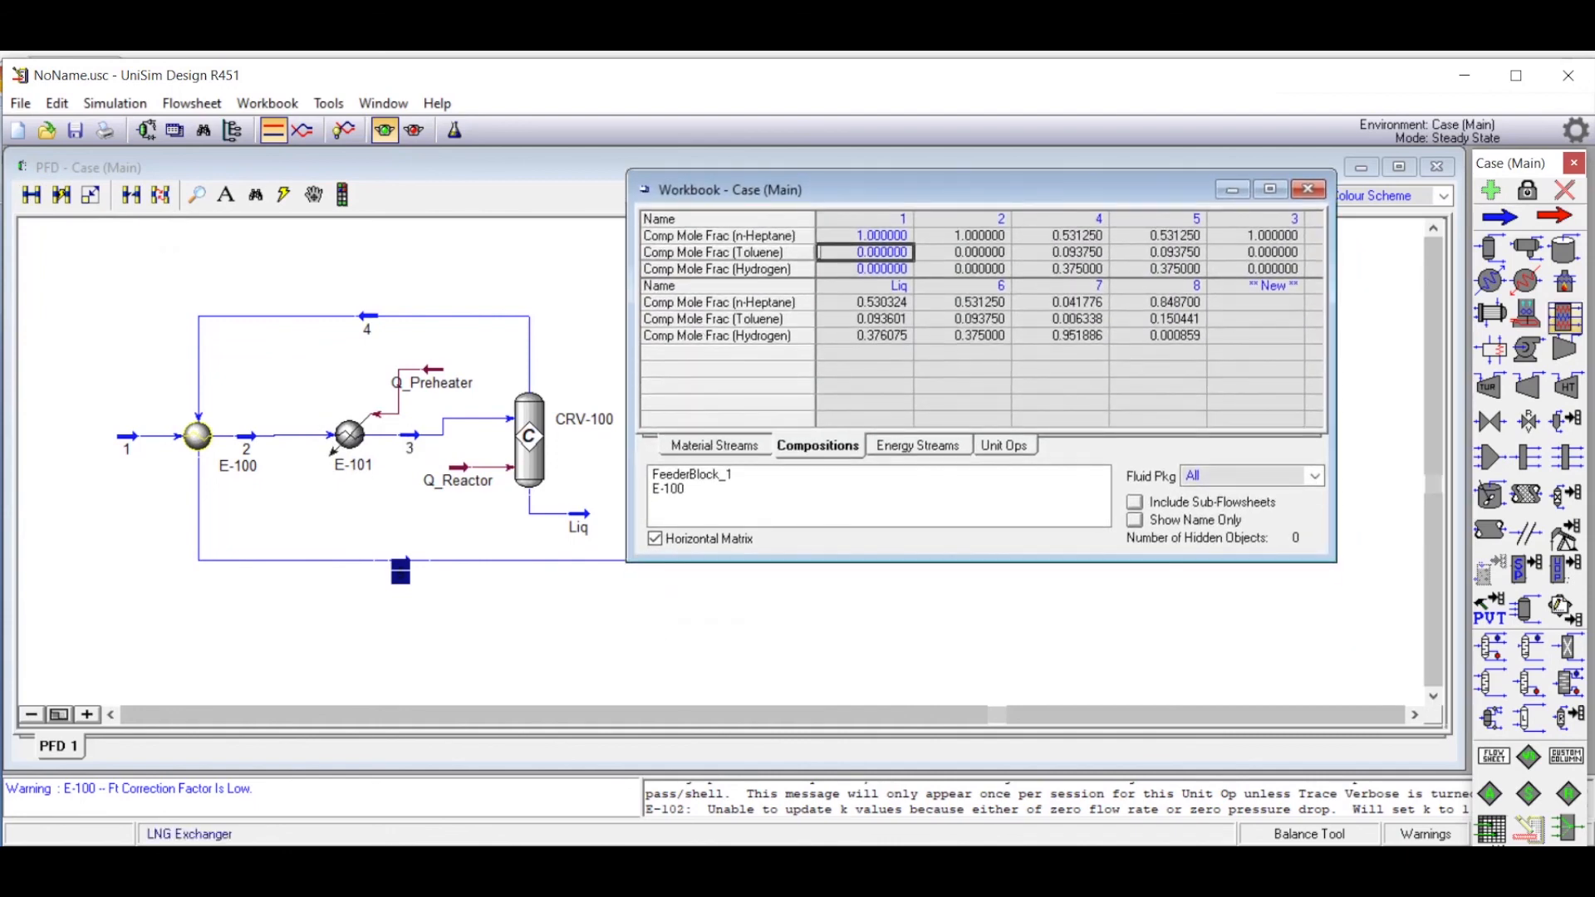
{"action": "left_click", "coordinate": [930, 456]}
{"action": "mouse_move", "coordinate": [907, 248]}
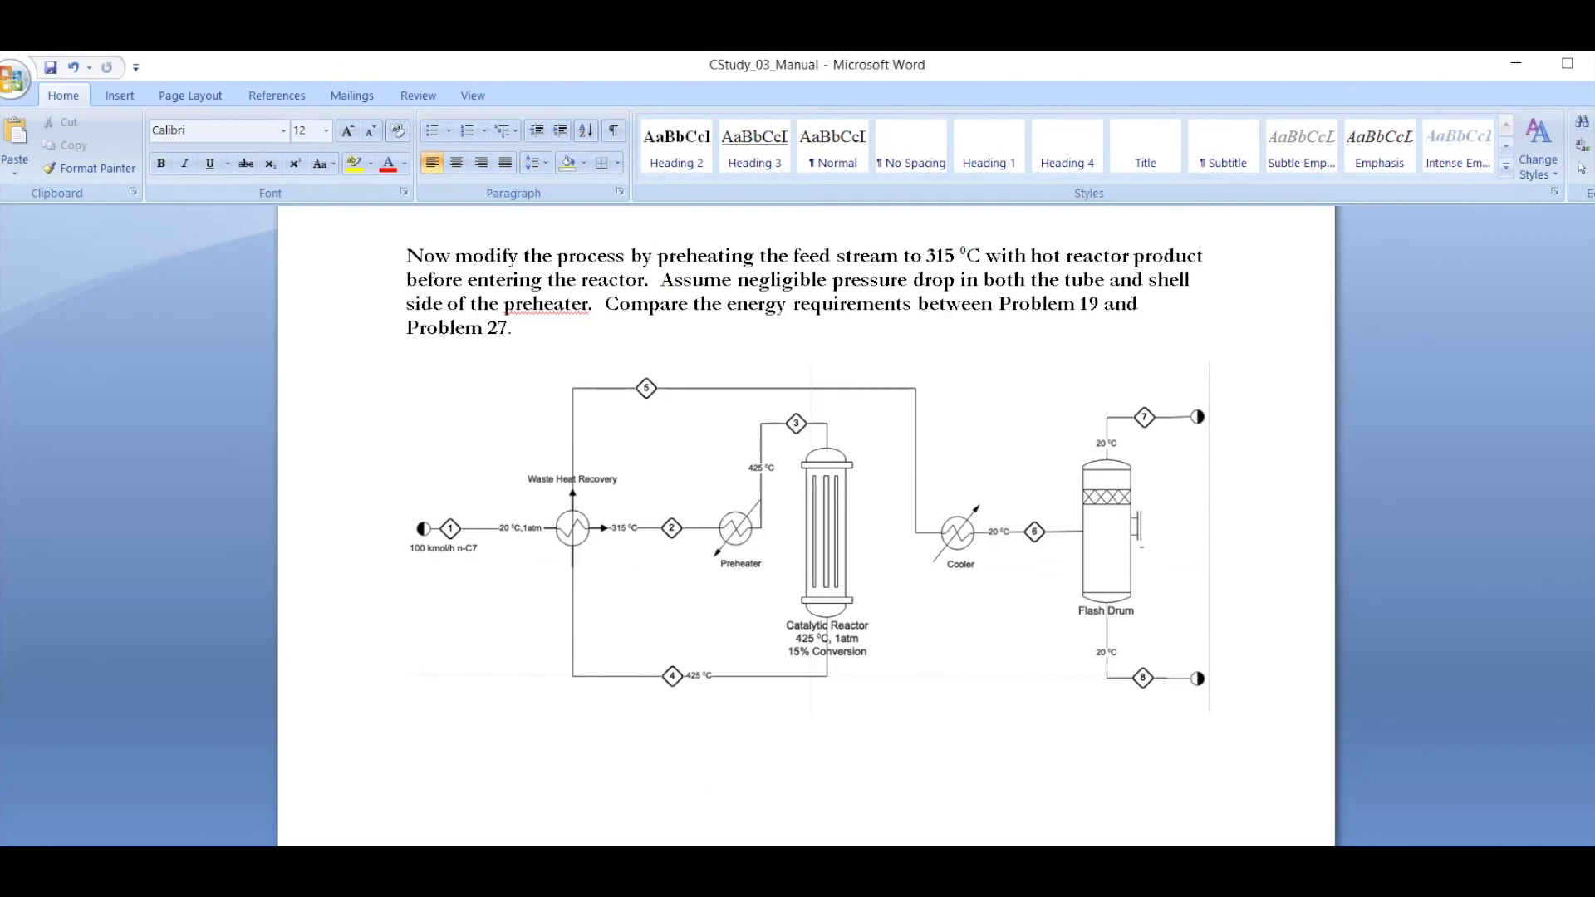
Step: Switch to the CStudy_03_Manual Word document and compare the heat duties of Problems 1 and 2, including the flow diagram without heat recovery
{"action": "scroll", "coordinate": [806, 523], "scroll_direction": "down", "scroll_amount": 15}
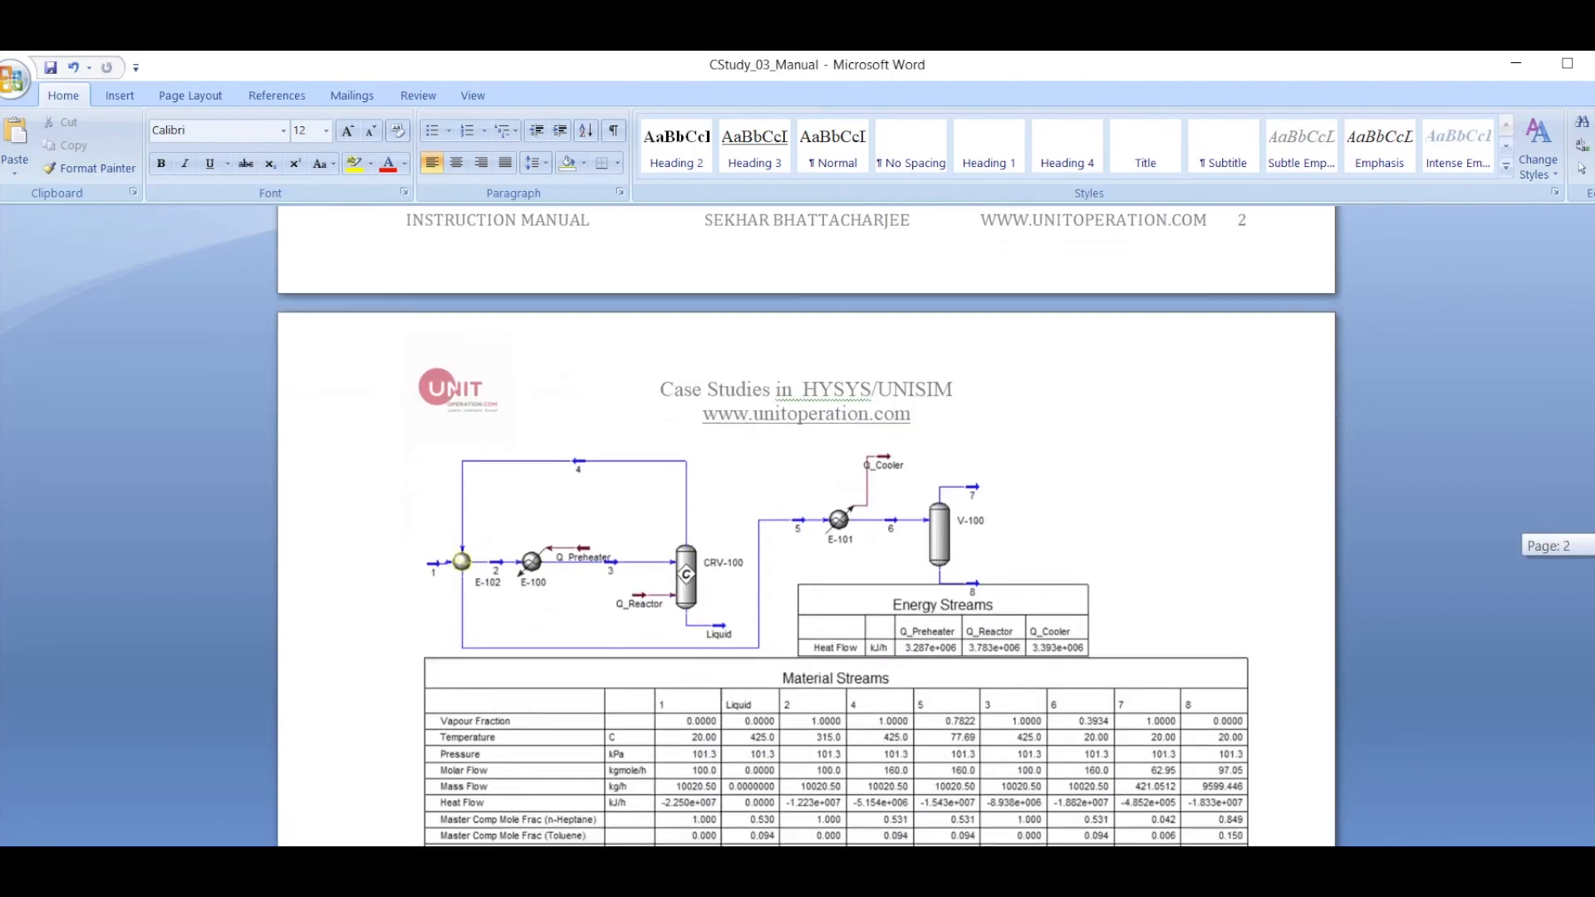
{"action": "scroll", "coordinate": [1080, 609], "scroll_direction": "down", "scroll_amount": 1}
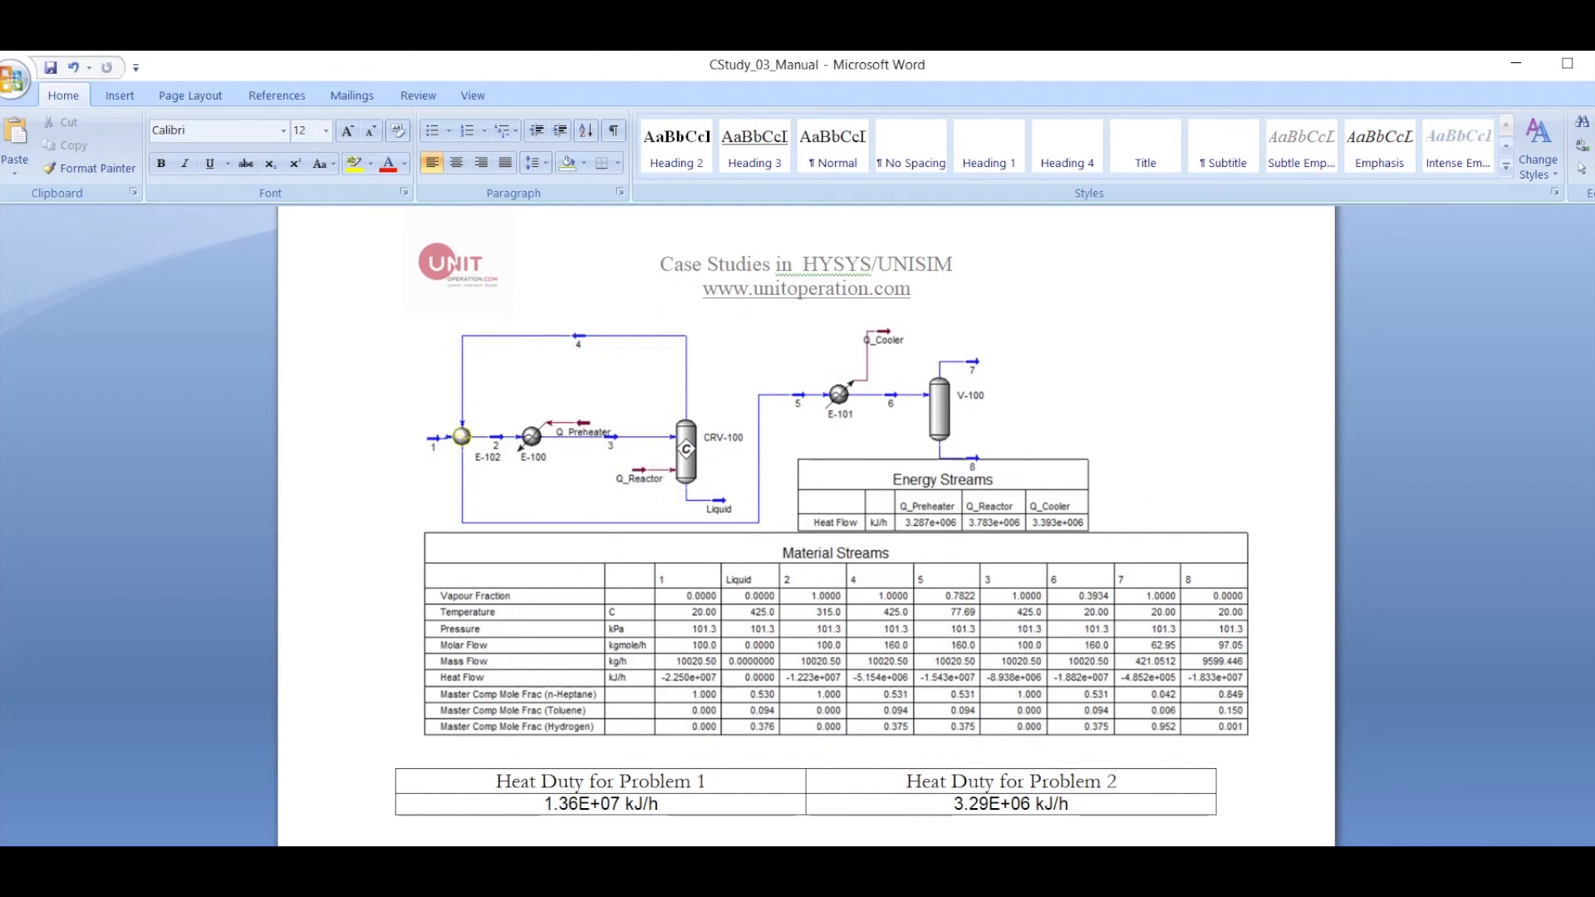
{"action": "scroll", "coordinate": [806, 523], "scroll_direction": "down", "scroll_amount": 5}
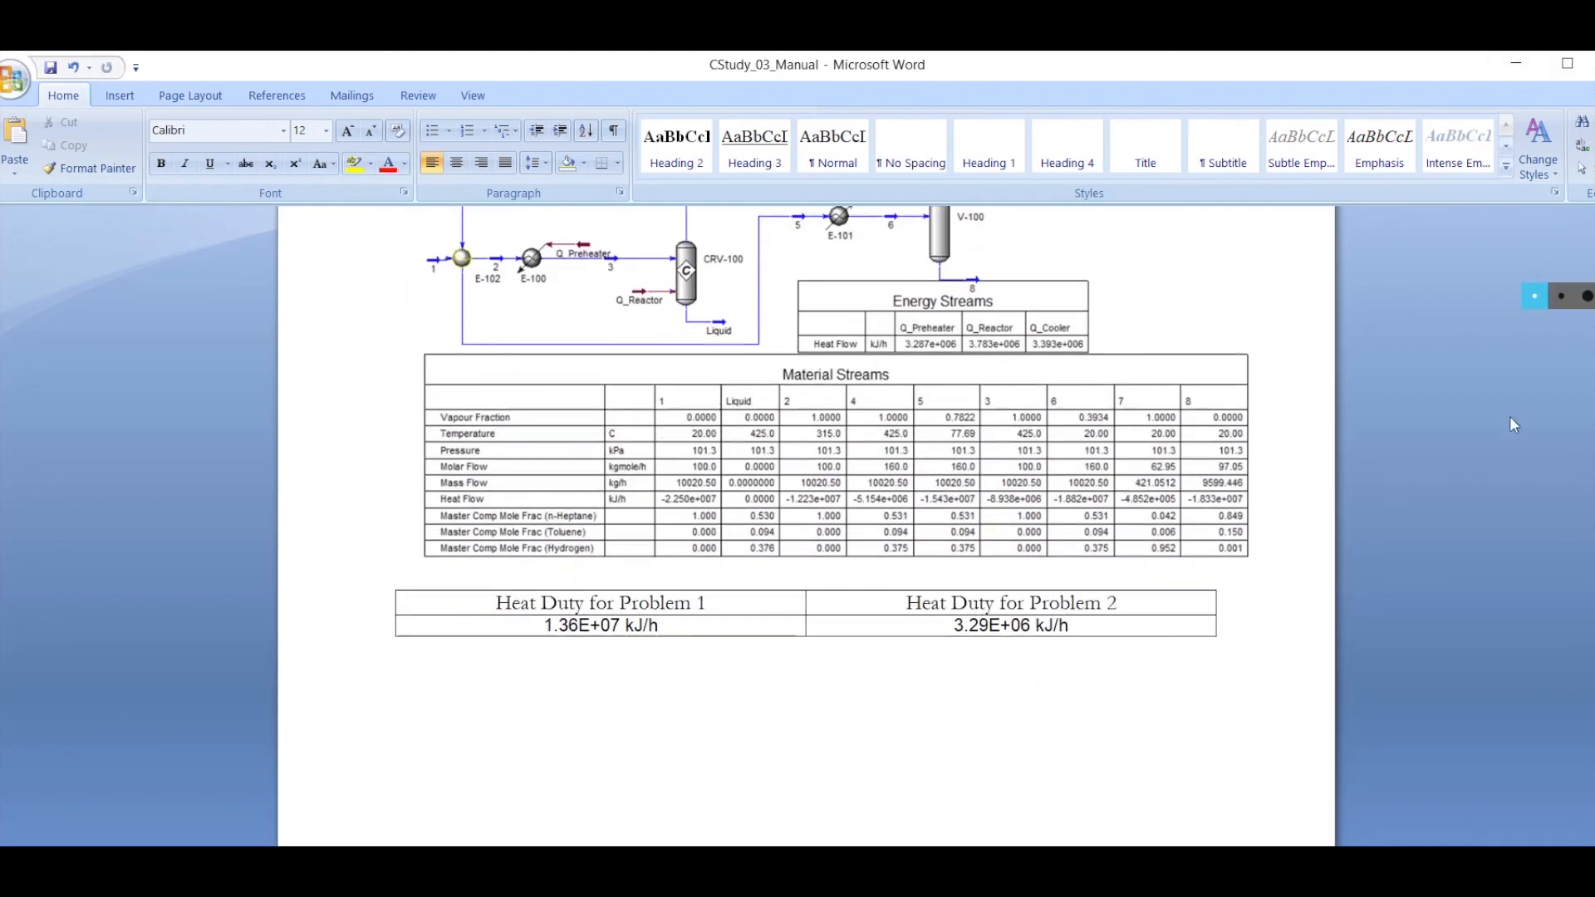
{"action": "left_click_drag", "start_coordinate": [1594, 664], "coordinate": [1594, 347]}
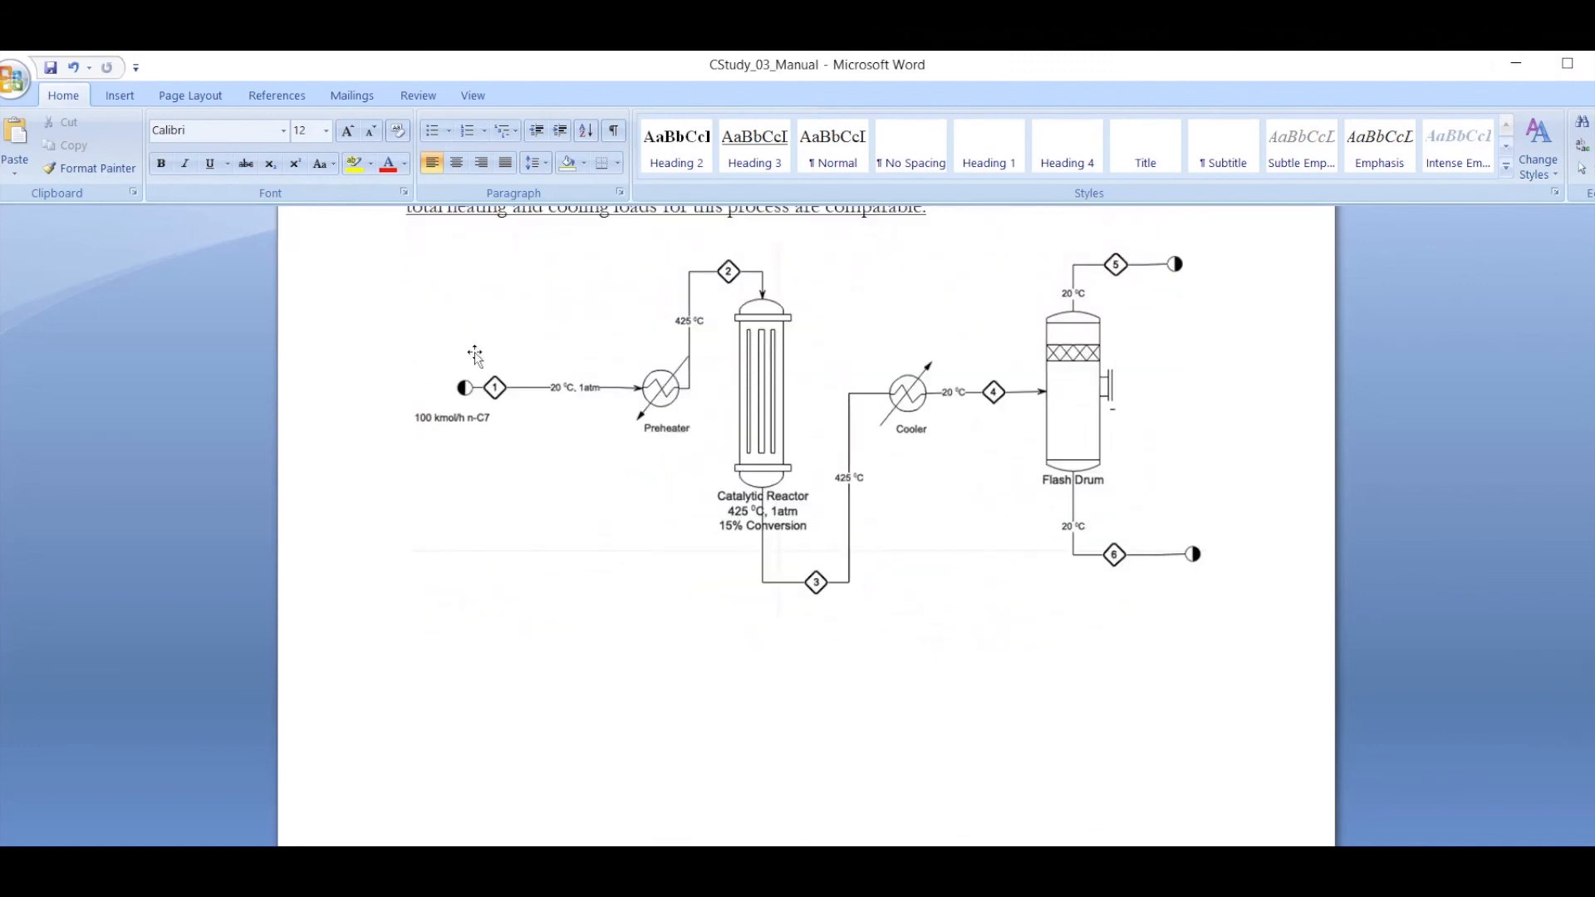